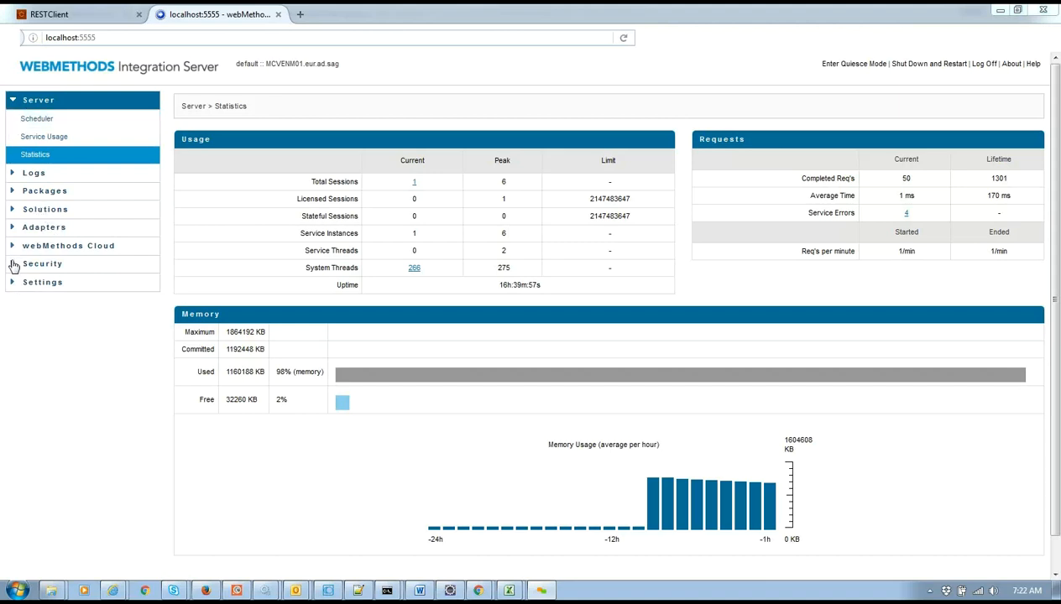
# Open the Certificates page in the Integration Server's Security section.
pyautogui.click(21, 267)
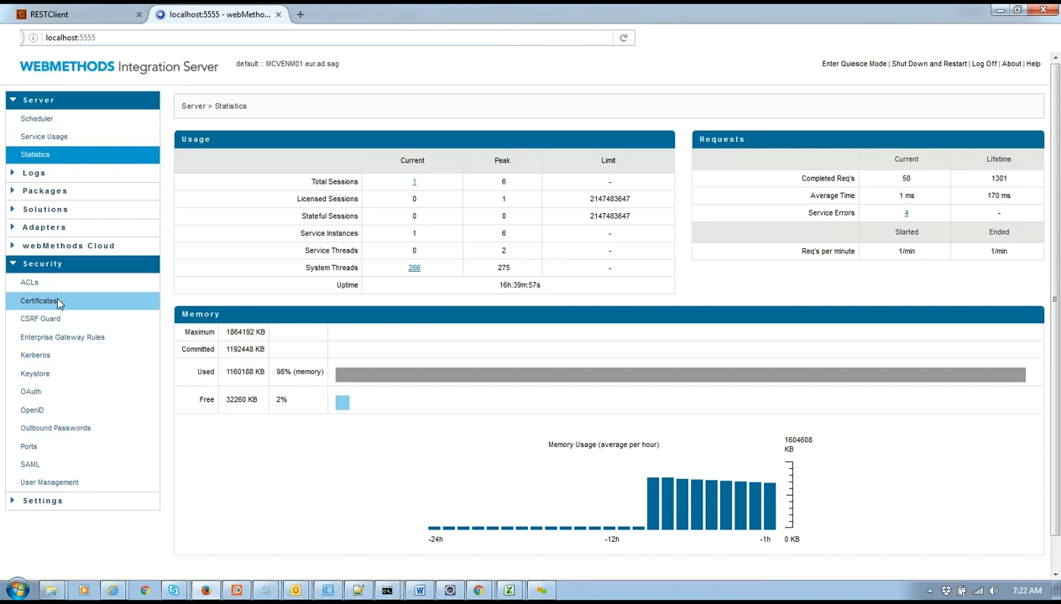
pyautogui.click(57, 302)
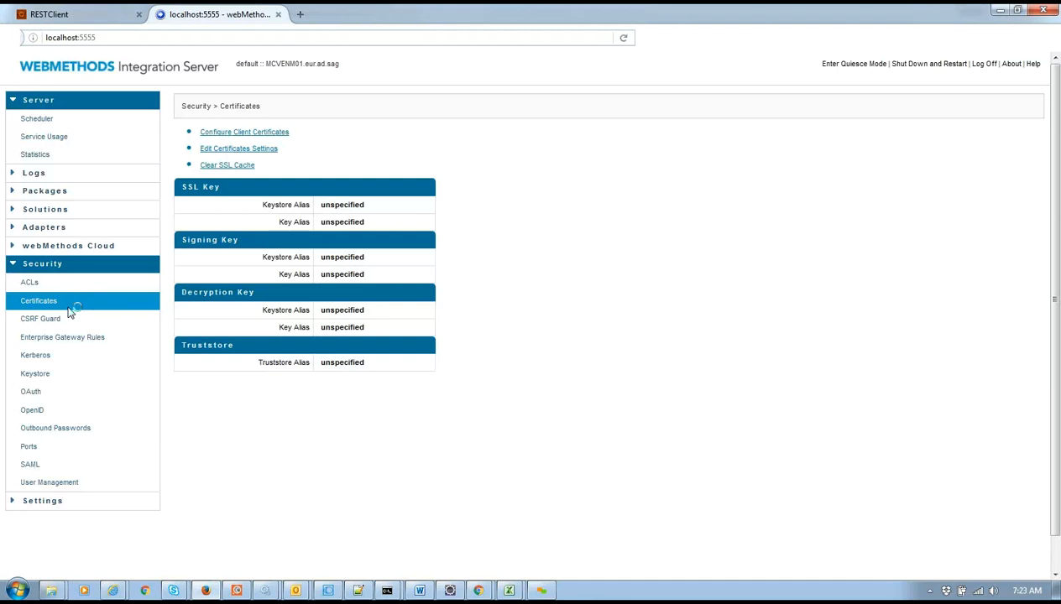
# Show the desktop and pick the inter.cer certificate file for copying.
pyautogui.click(56, 590)
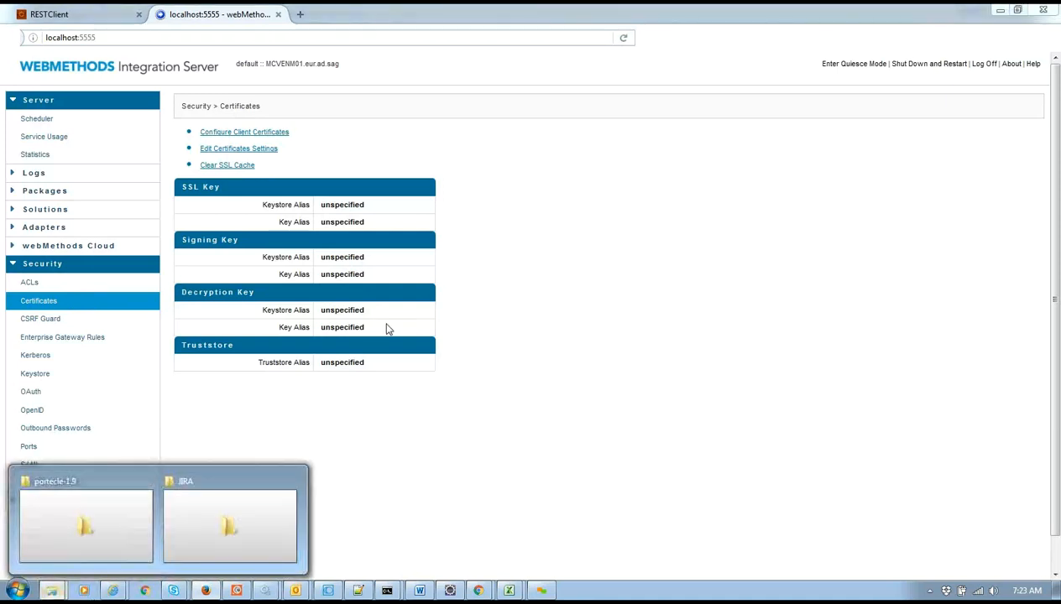
pyautogui.click(524, 474)
pyautogui.press('super+d')
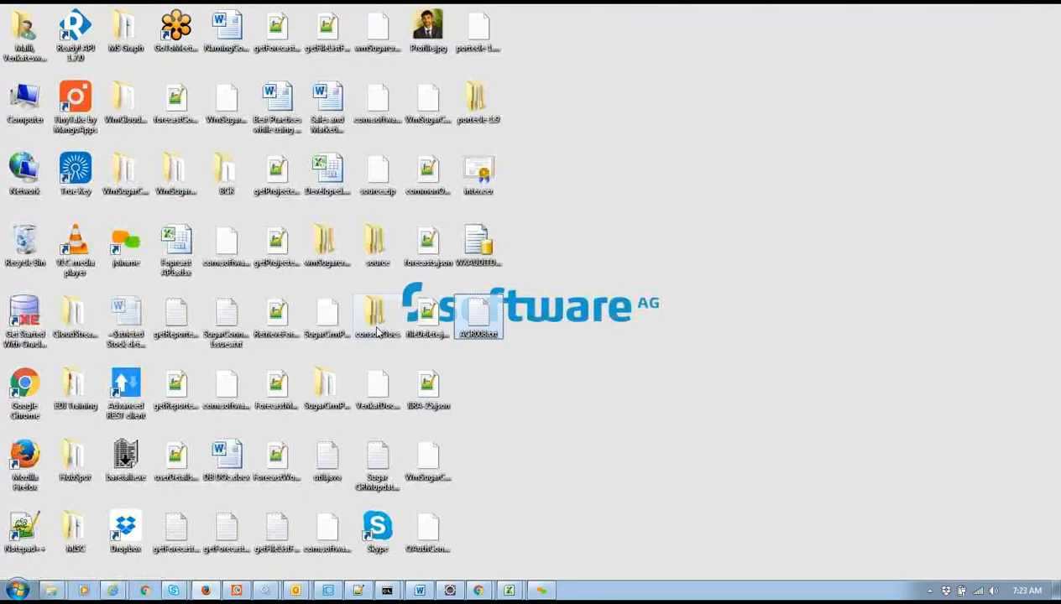
pyautogui.click(488, 176)
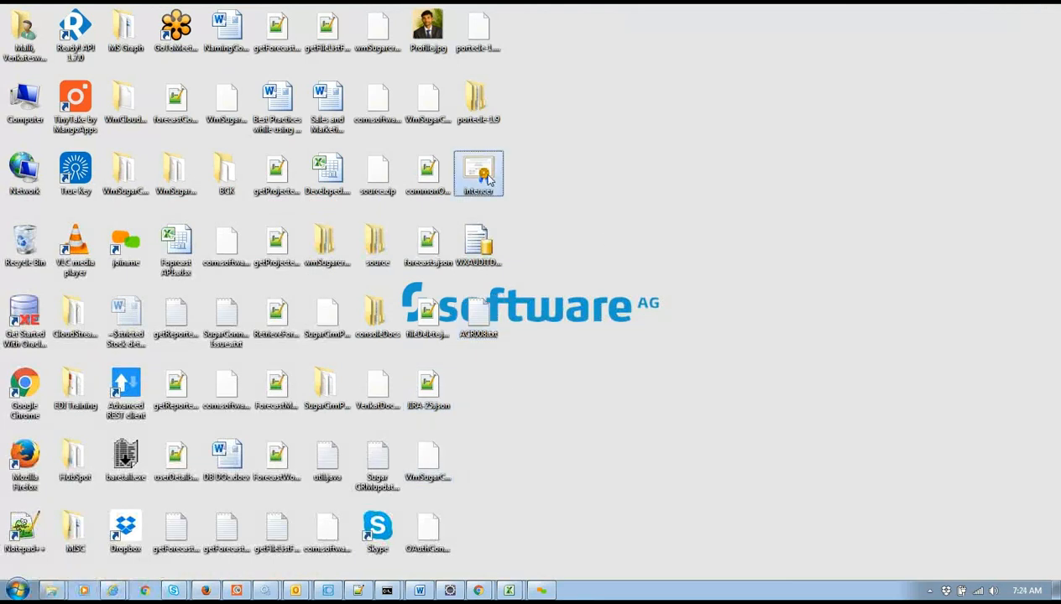
# Paste the copied inter.cer certificate into C:\SoftwareAG\IntegrationServer\instances\default\Certs.
pyautogui.click(62, 592)
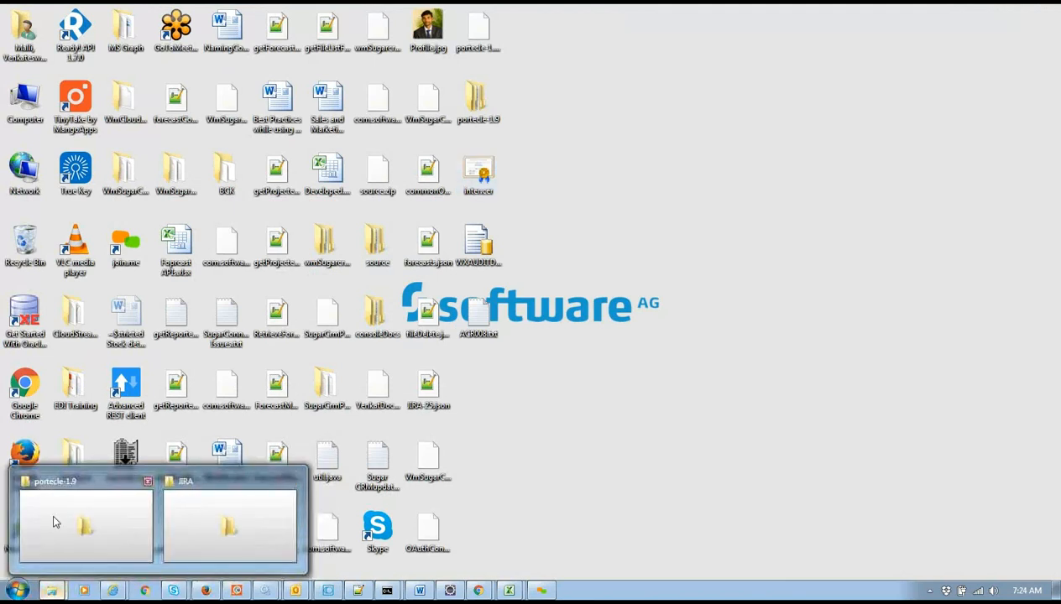
pyautogui.click(53, 522)
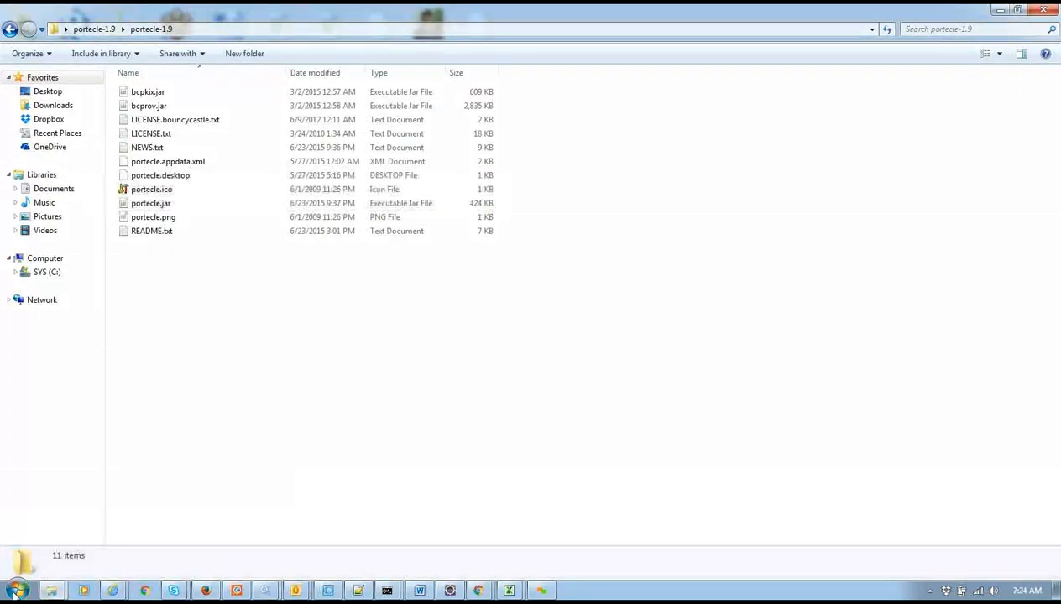
pyautogui.click(16, 587)
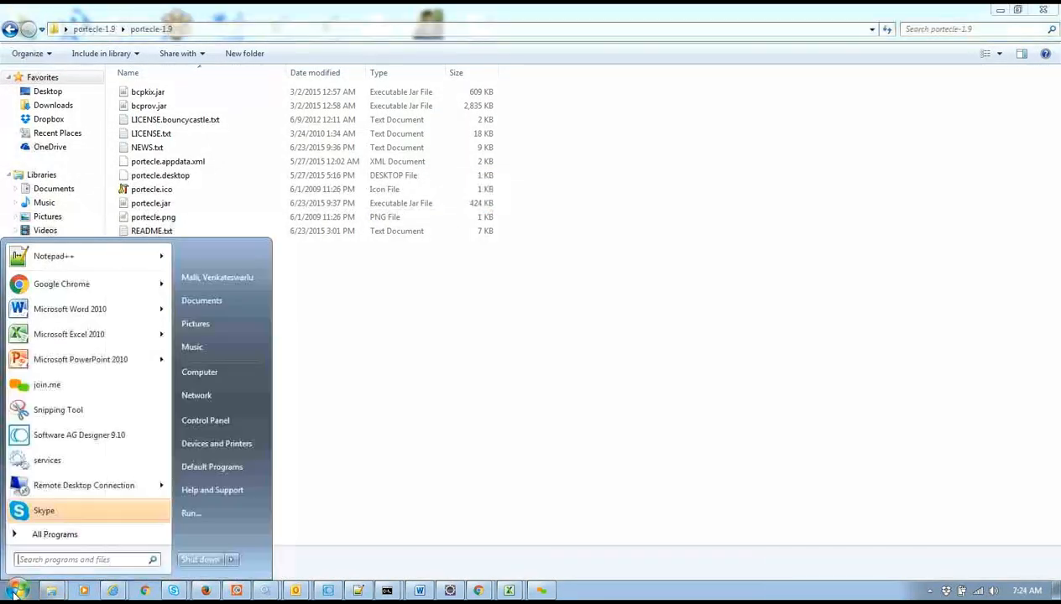
pyautogui.click(235, 367)
pyautogui.doubleClick(346, 197)
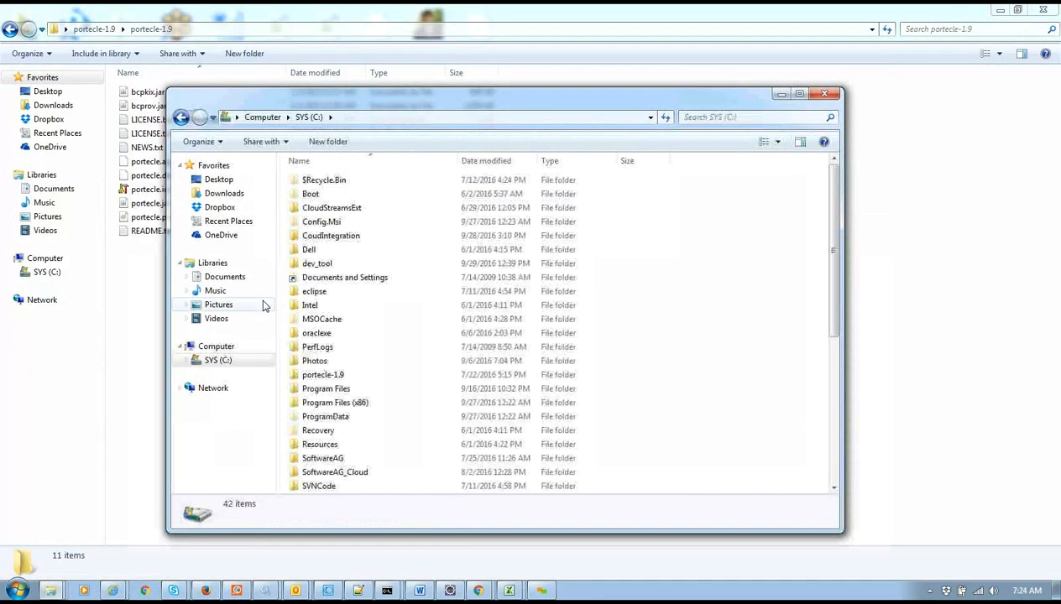
pyautogui.doubleClick(326, 459)
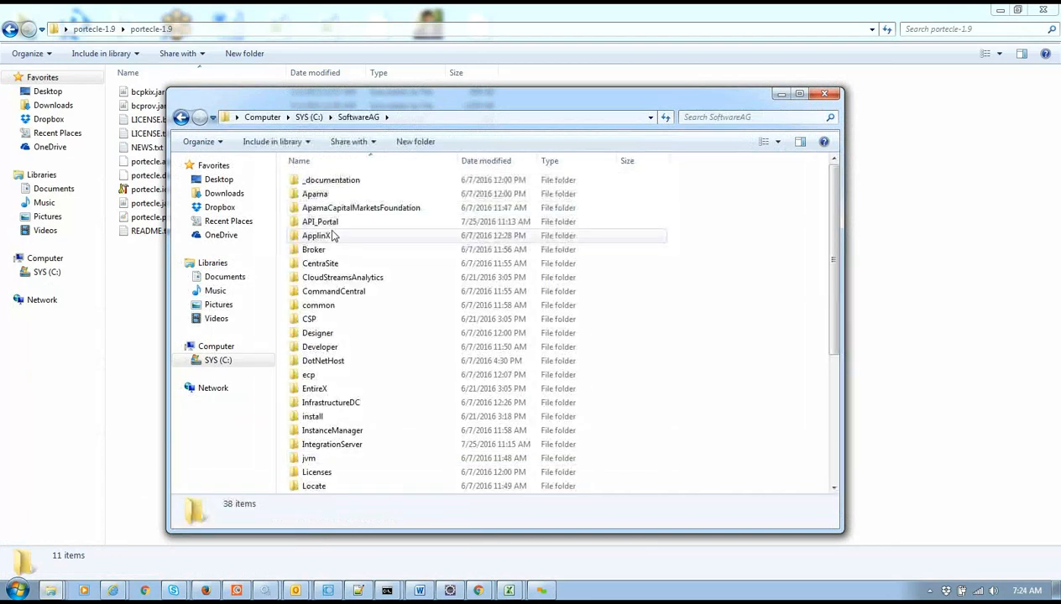
pyautogui.doubleClick(348, 446)
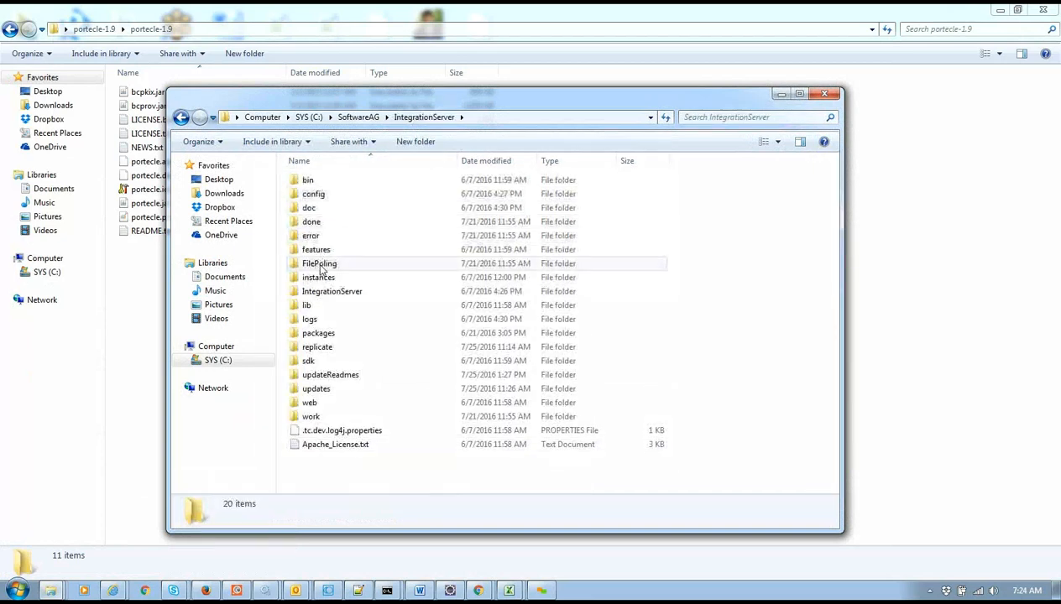
pyautogui.doubleClick(367, 278)
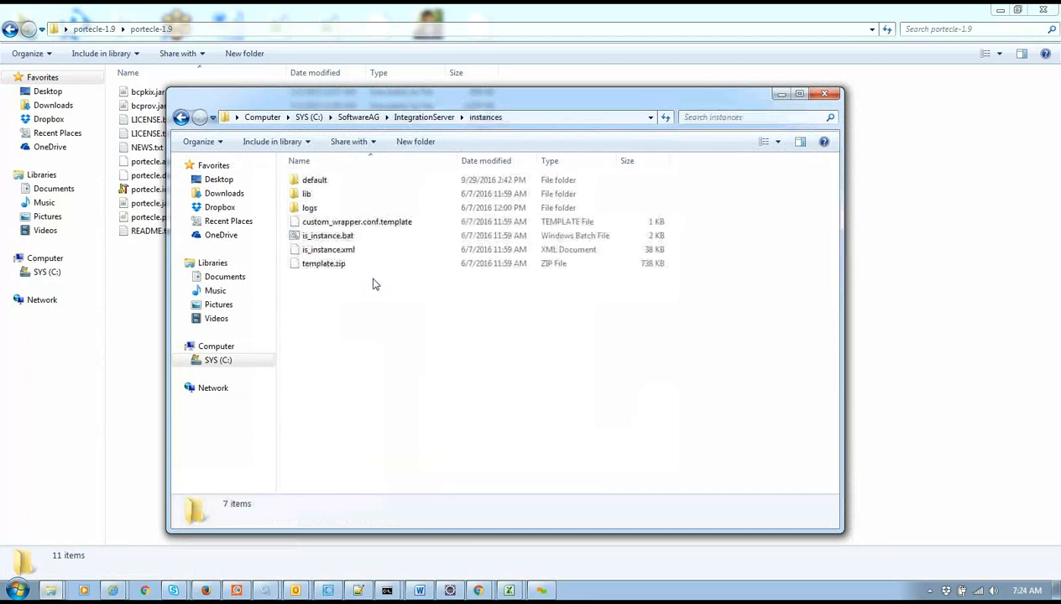
pyautogui.doubleClick(342, 184)
pyautogui.doubleClick(332, 210)
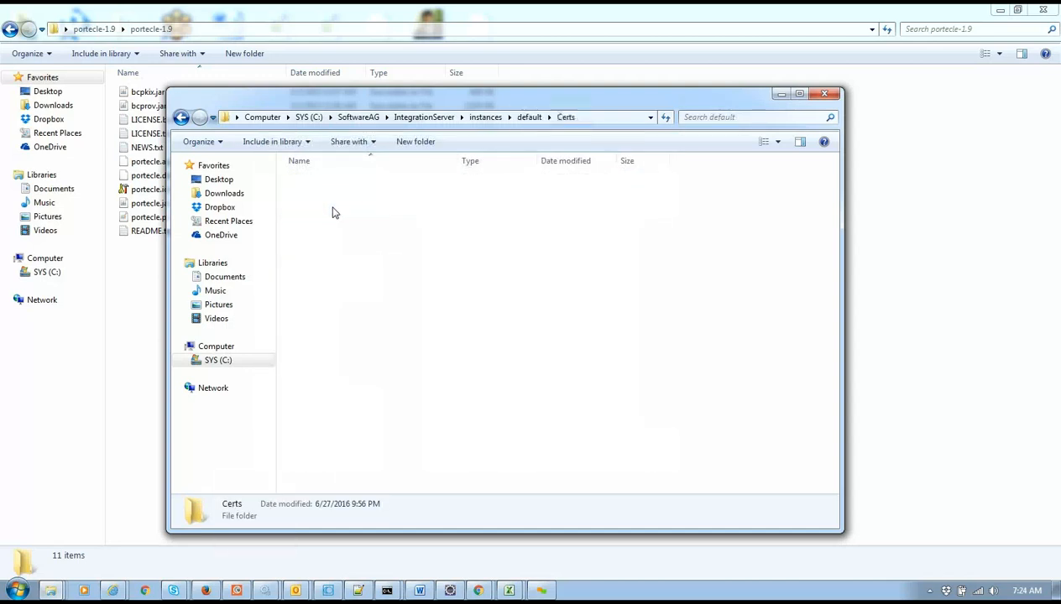
pyautogui.hotkey('ctrl', 'v')
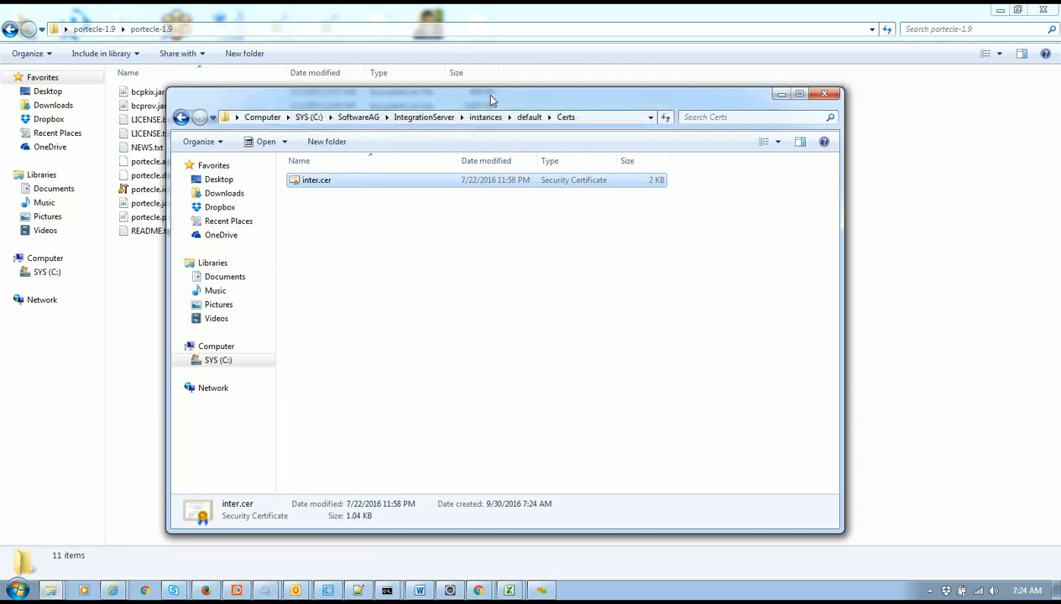
# Create a folder named Partner Certificates at the root of the C: drive.
pyautogui.click(306, 118)
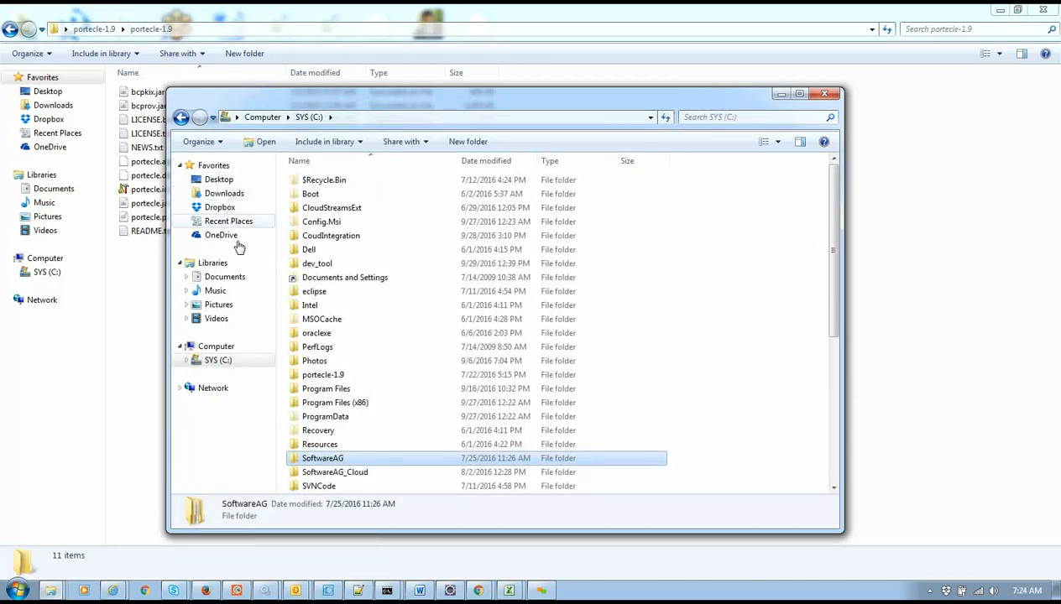
pyautogui.click(241, 278)
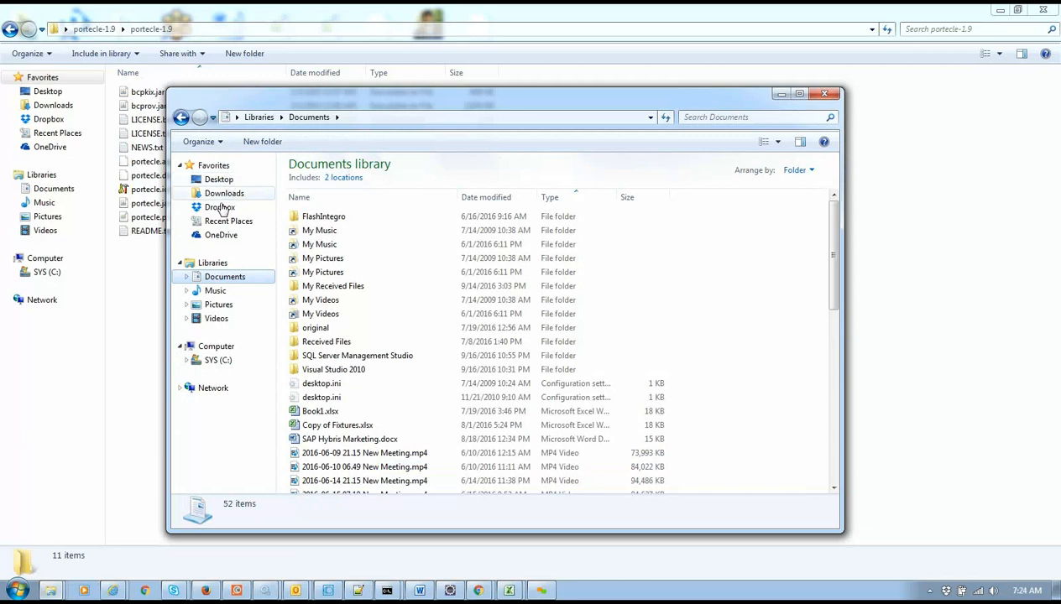
pyautogui.click(222, 361)
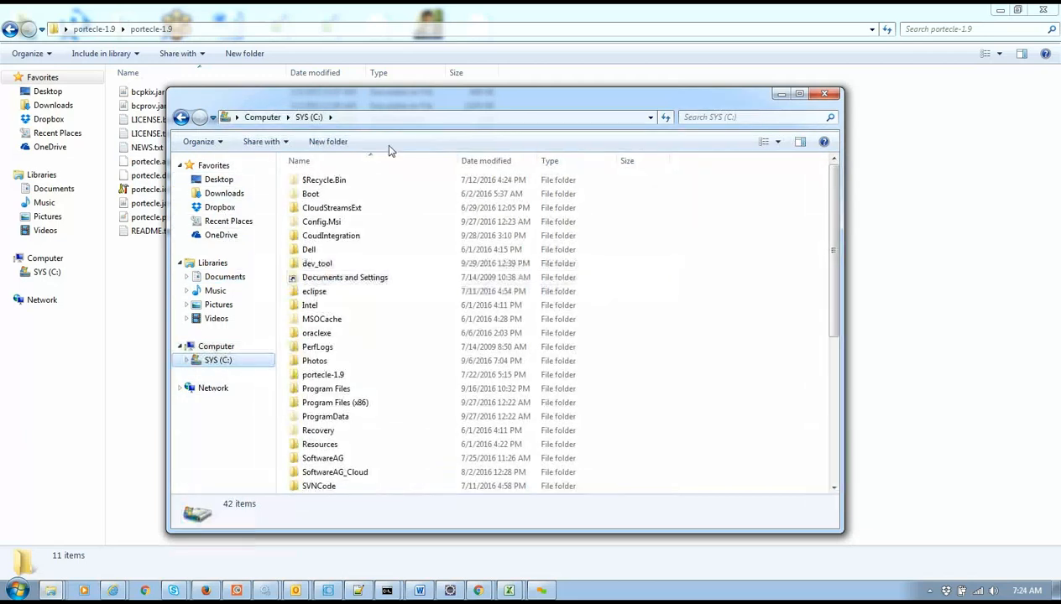
pyautogui.click(330, 142)
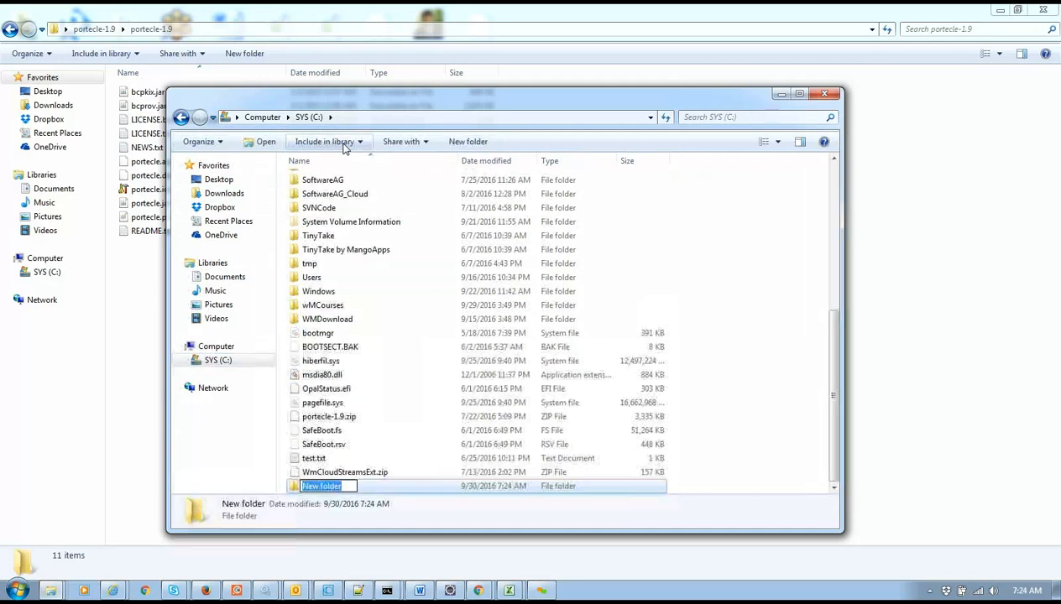
pyautogui.write('Pr')
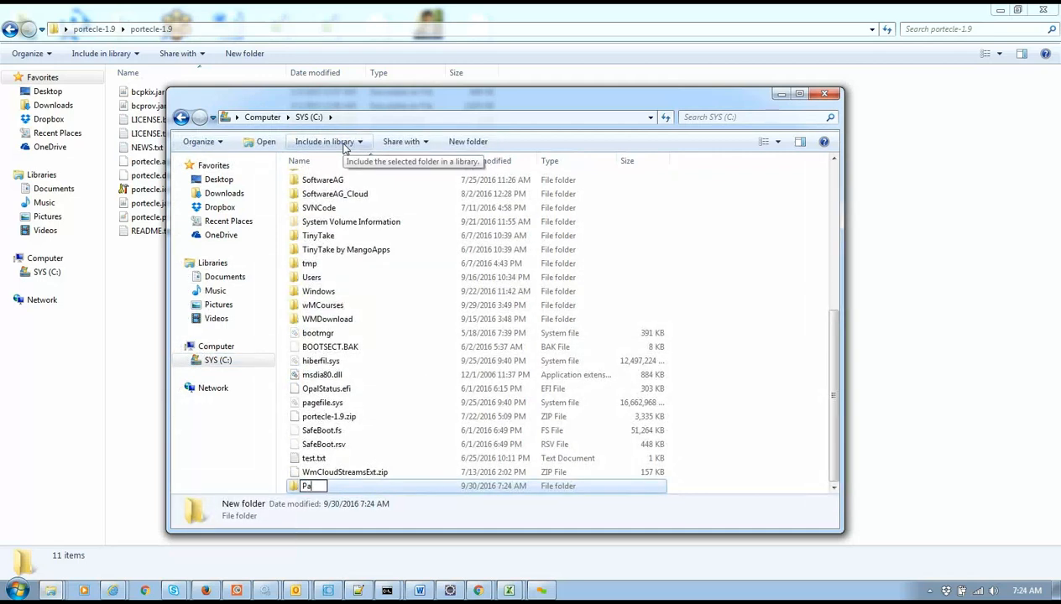
pyautogui.write('rtner Certificates')
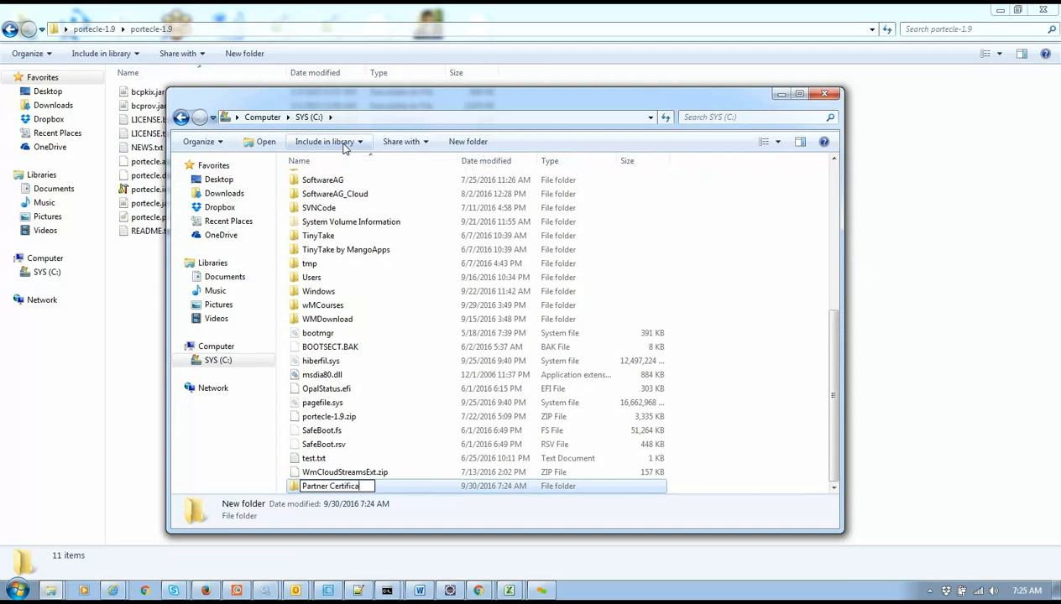
pyautogui.press('Return')
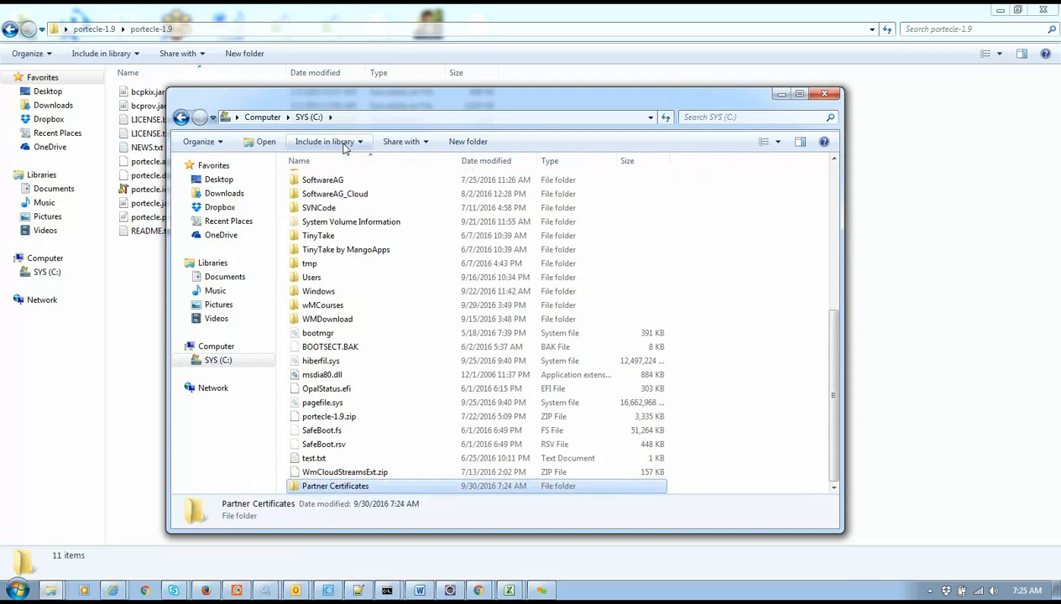
# Create a PartnerA folder inside Partner Certificates and paste the inter.cer certificate into it.
pyautogui.doubleClick(397, 491)
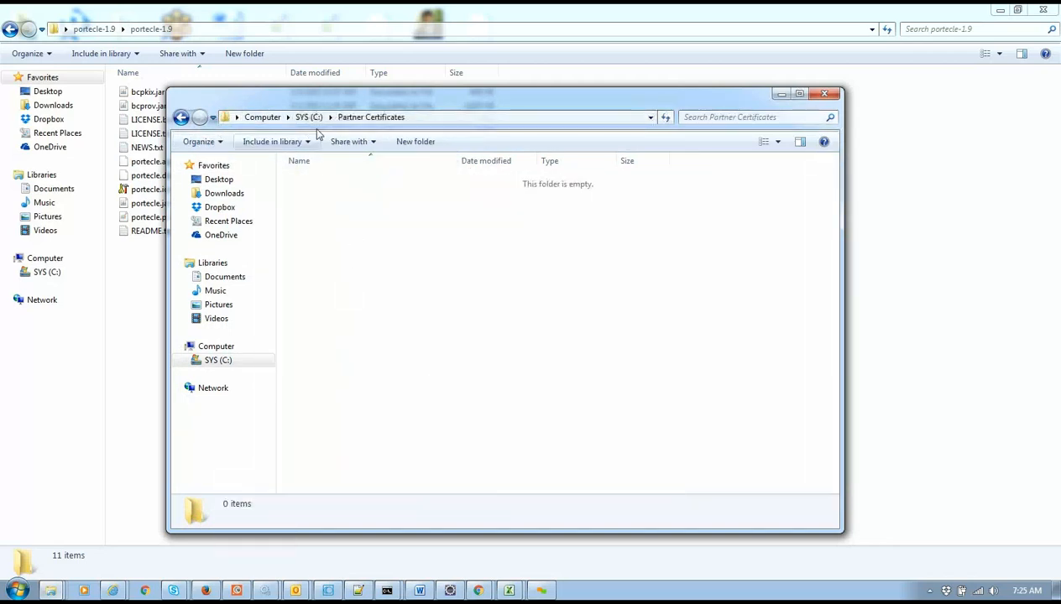
pyautogui.click(406, 139)
pyautogui.write('PartnerA')
pyautogui.click(422, 228)
pyautogui.doubleClick(418, 184)
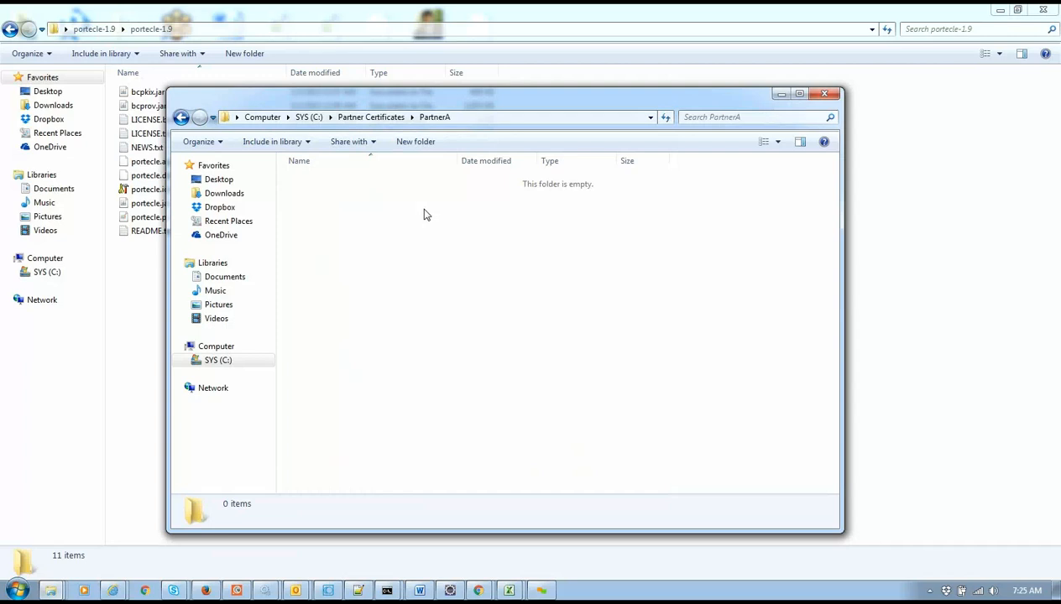
pyautogui.hotkey('ctrl', 'v')
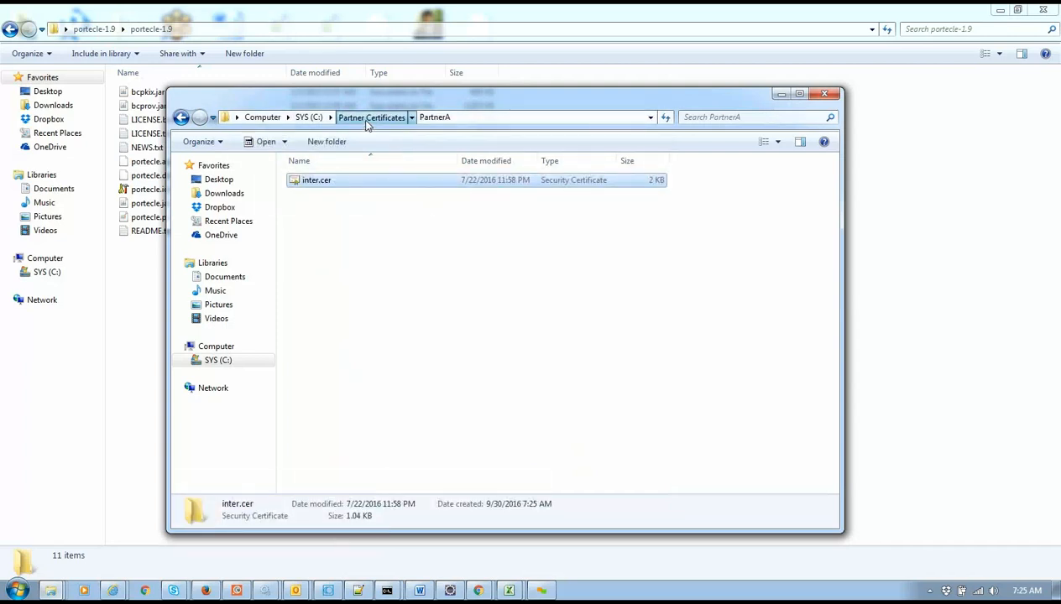
# Create a second subfolder in Partner Certificates, keeping its default name.
pyautogui.click(367, 121)
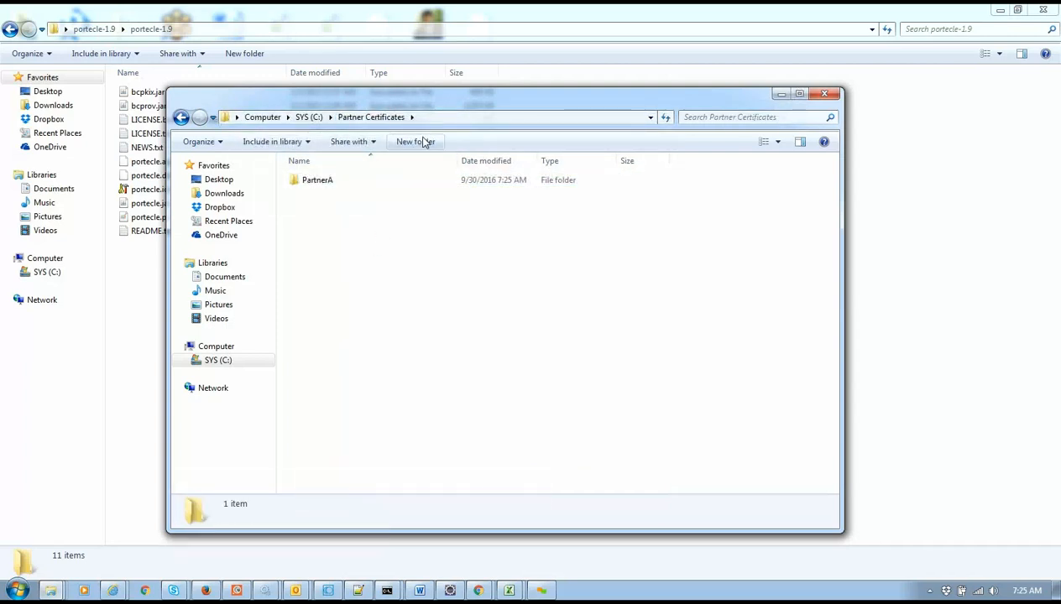
pyautogui.click(424, 141)
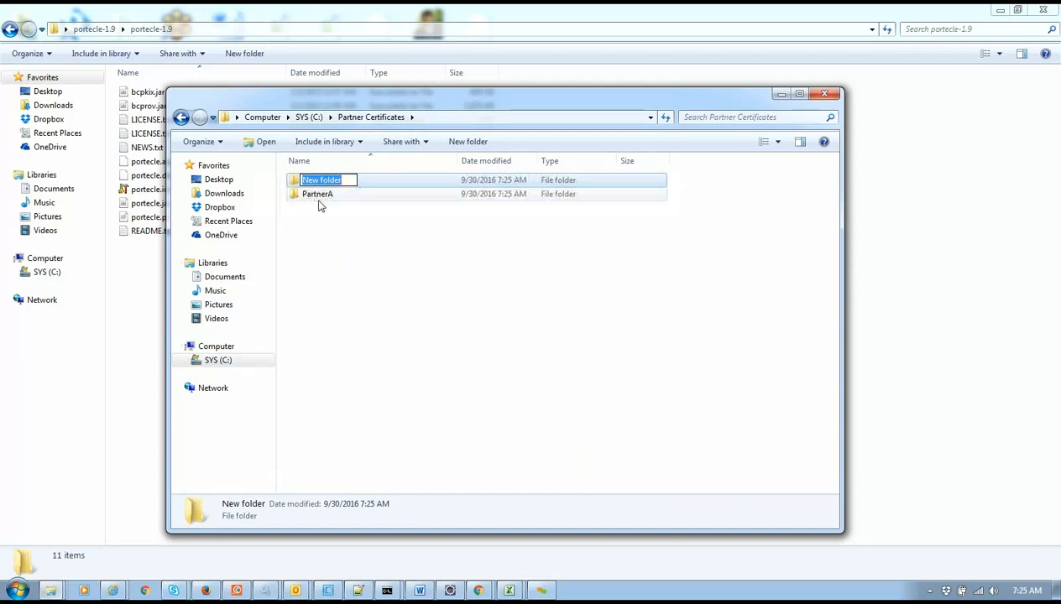
pyautogui.click(443, 262)
pyautogui.click(443, 262)
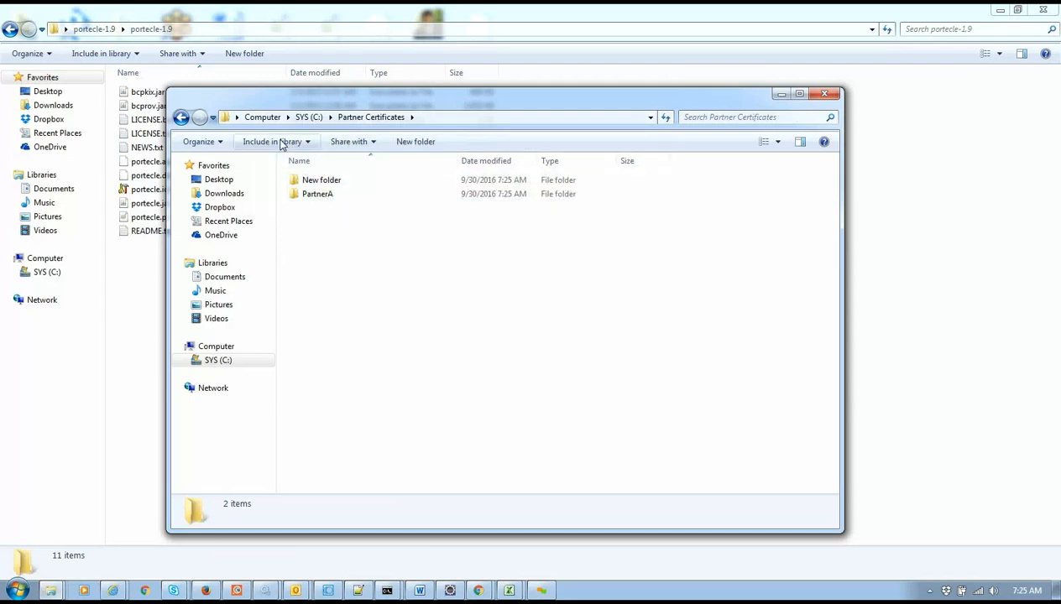
# Return to the default Integration Server instance's Certs folder under C:\SoftwareAG and display its full path as text.
pyautogui.click(218, 361)
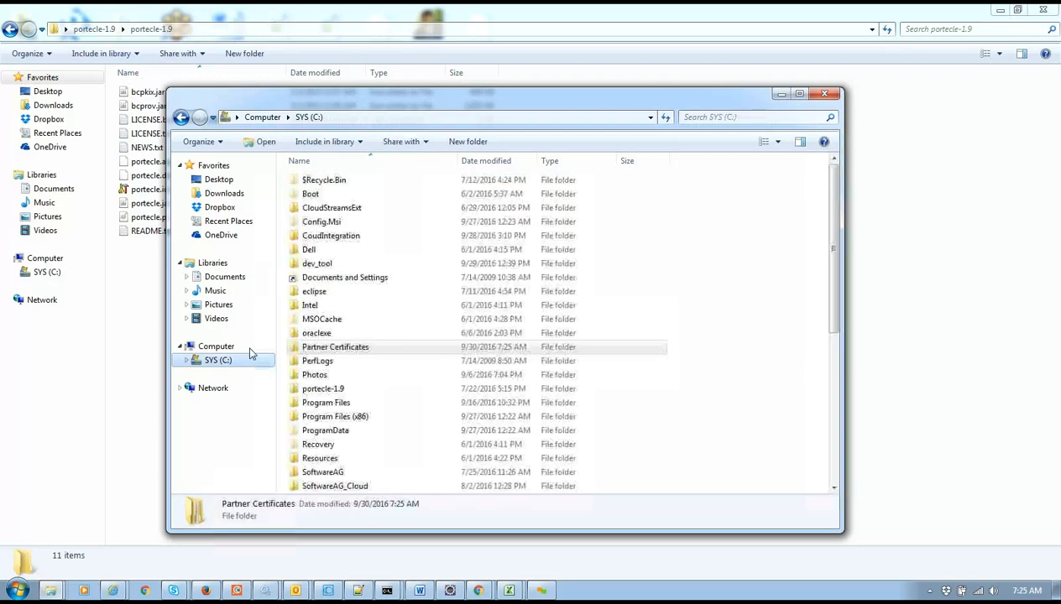
pyautogui.doubleClick(344, 473)
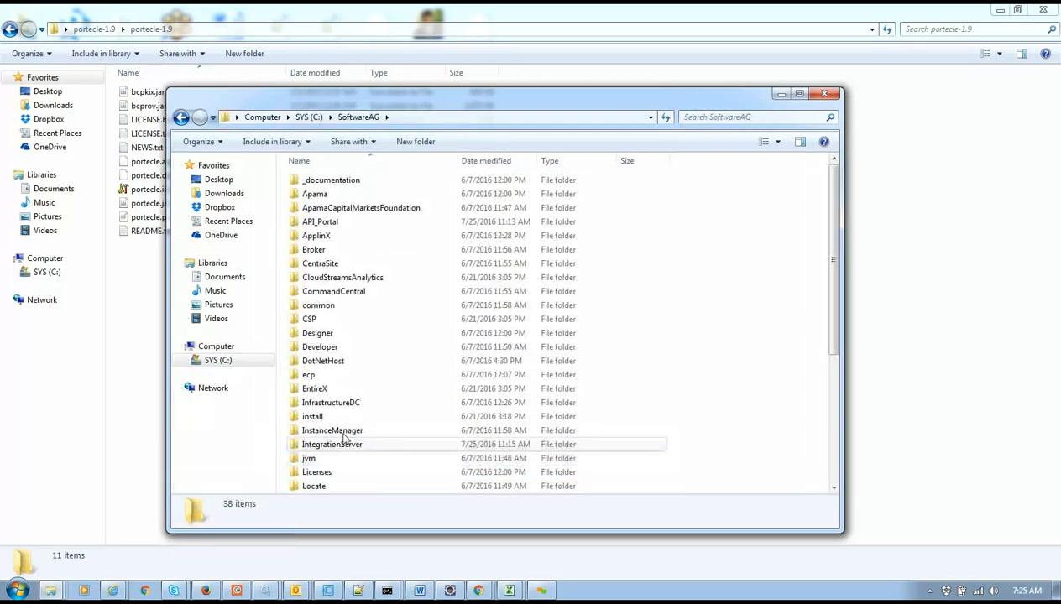
pyautogui.doubleClick(339, 445)
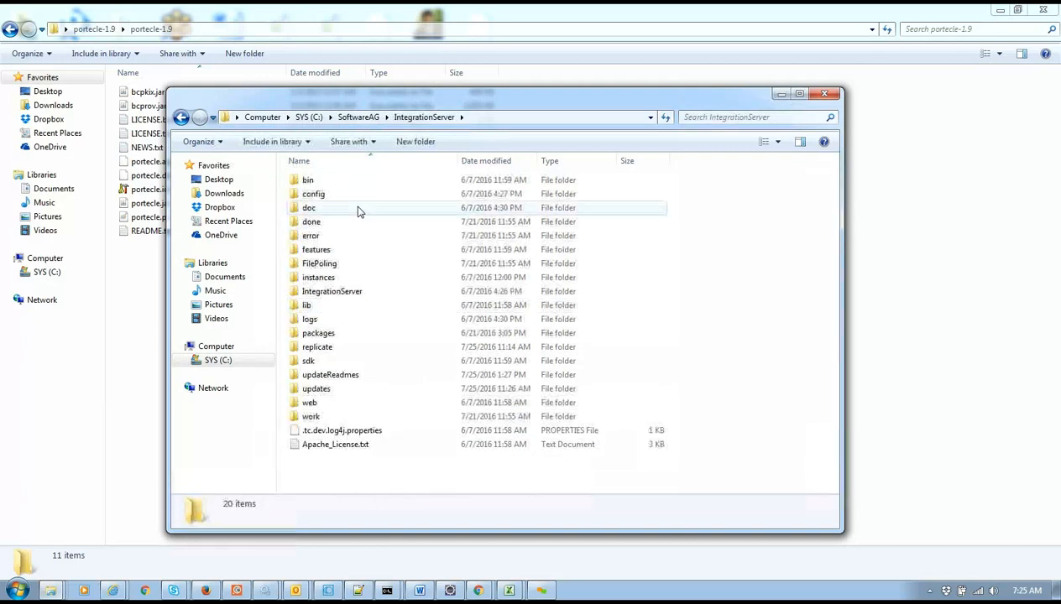
pyautogui.doubleClick(338, 277)
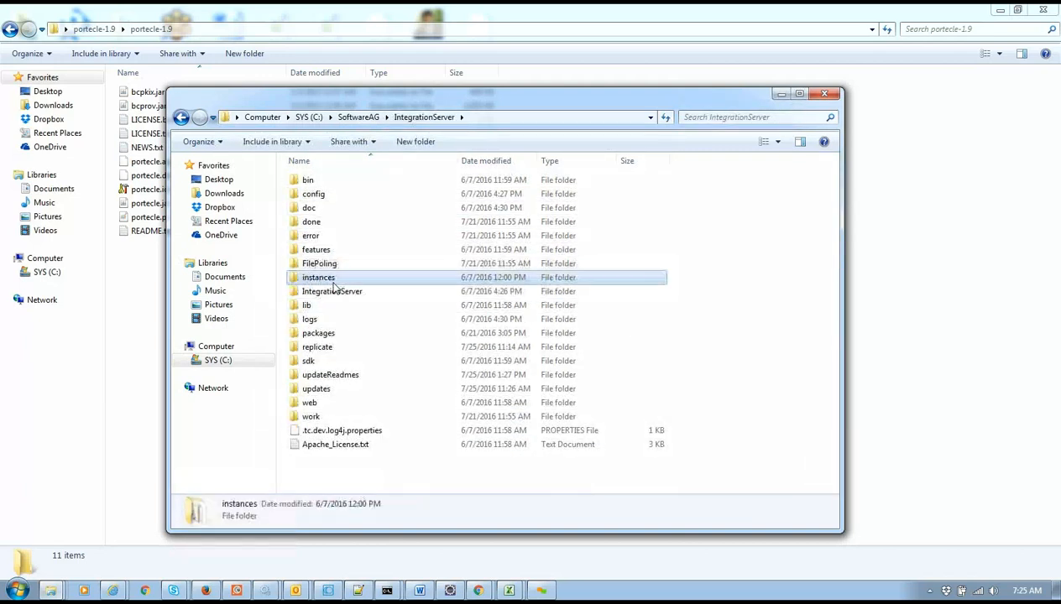
pyautogui.doubleClick(338, 179)
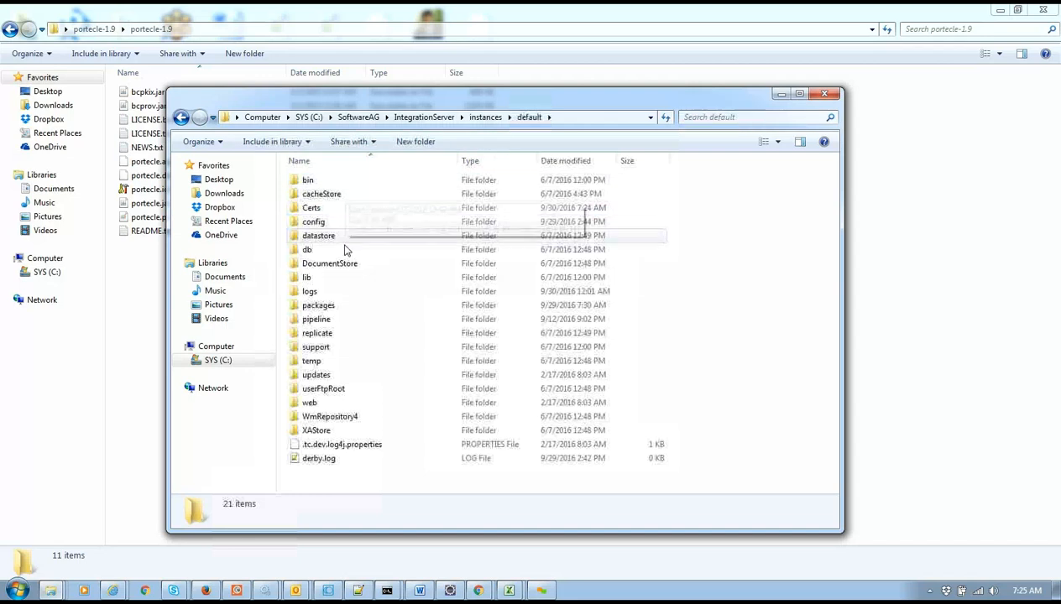
pyautogui.doubleClick(340, 208)
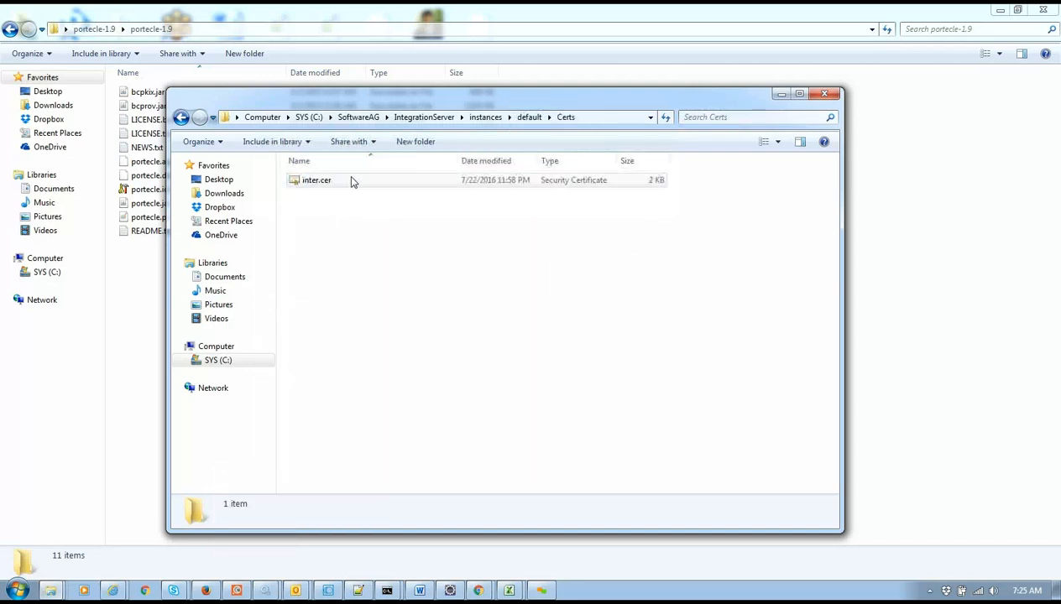
pyautogui.click(603, 115)
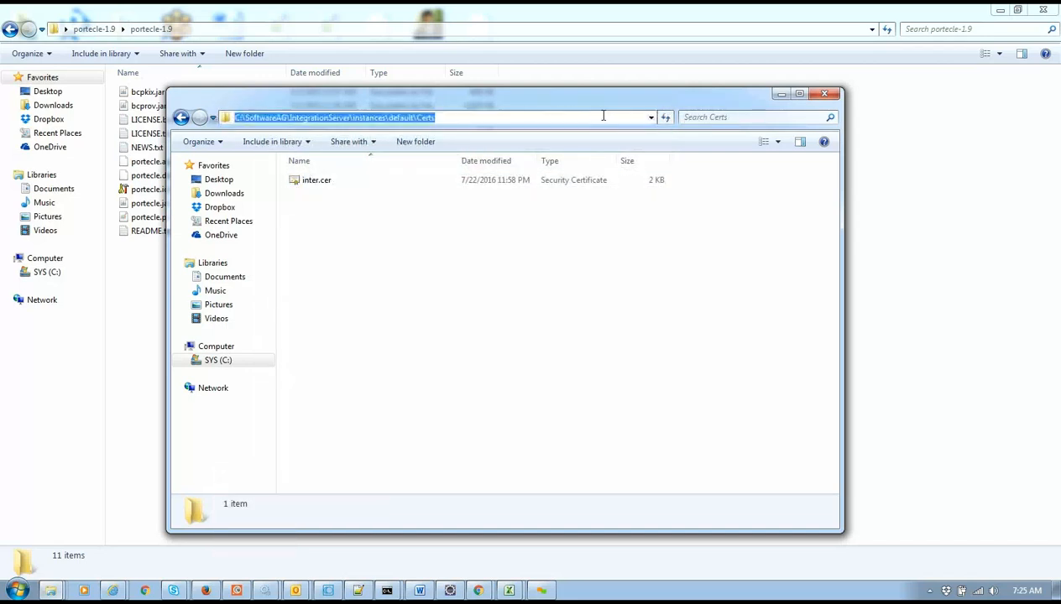
pyautogui.click(548, 116)
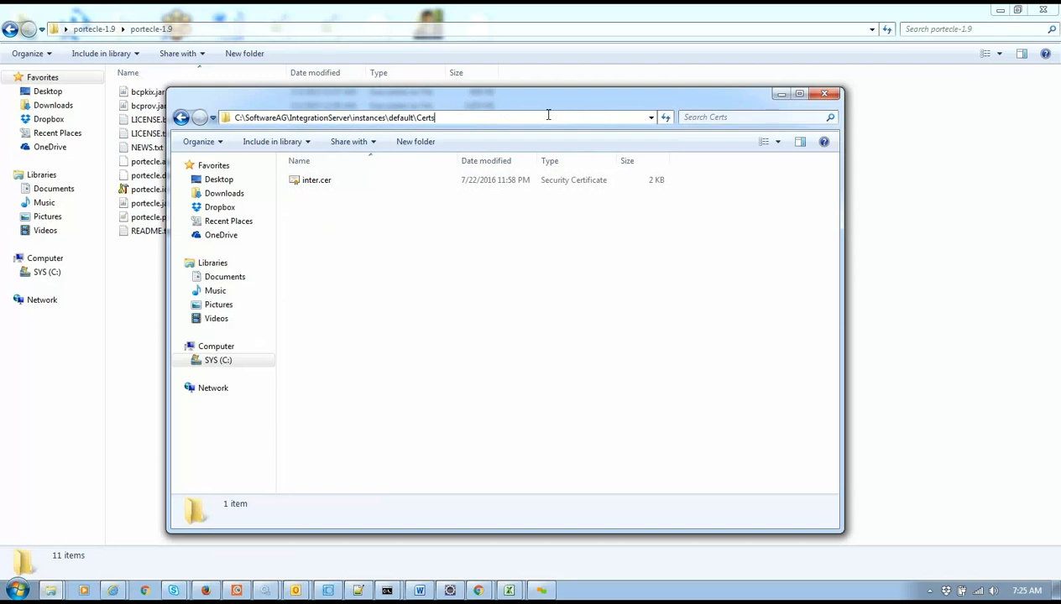
# Copy the full path of inter.cer and, in Integration Server's client certificate configuration, enter C:\SoftwareAG\IntegrationServer\instances\default\Certs\inter.cer as the certificate path.
pyautogui.write('\\')
pyautogui.press('Down')
pyautogui.hotkey('ctrl', 'a')
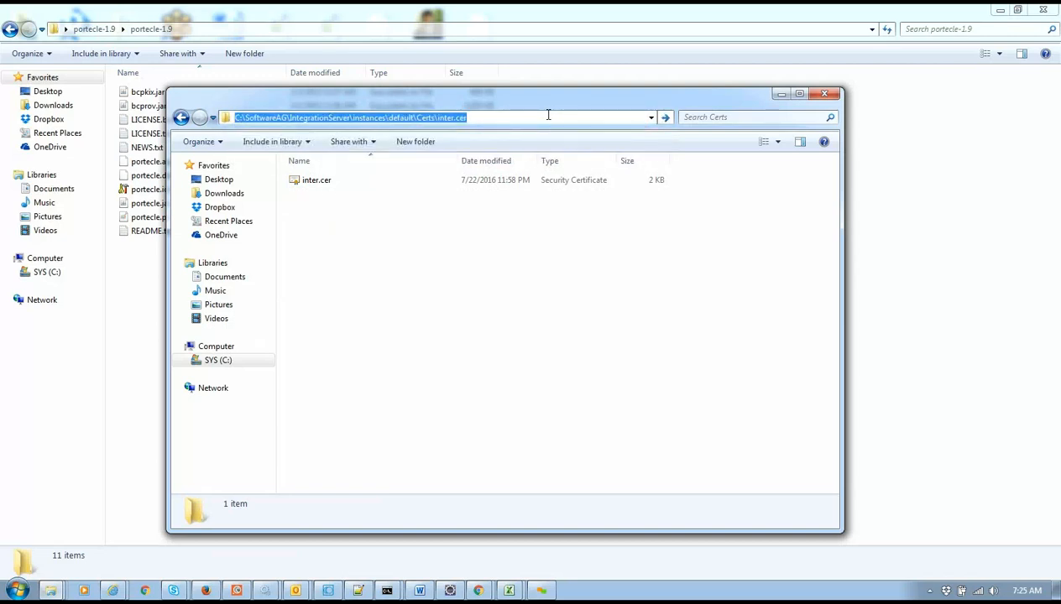
pyautogui.hotkey('alt', 'F4')
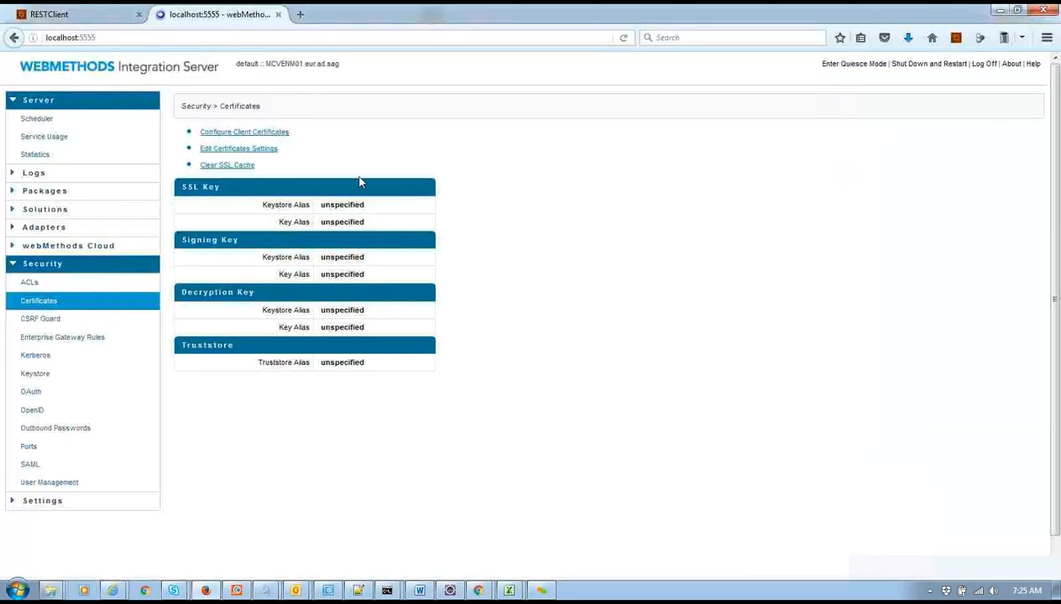
pyautogui.click(237, 135)
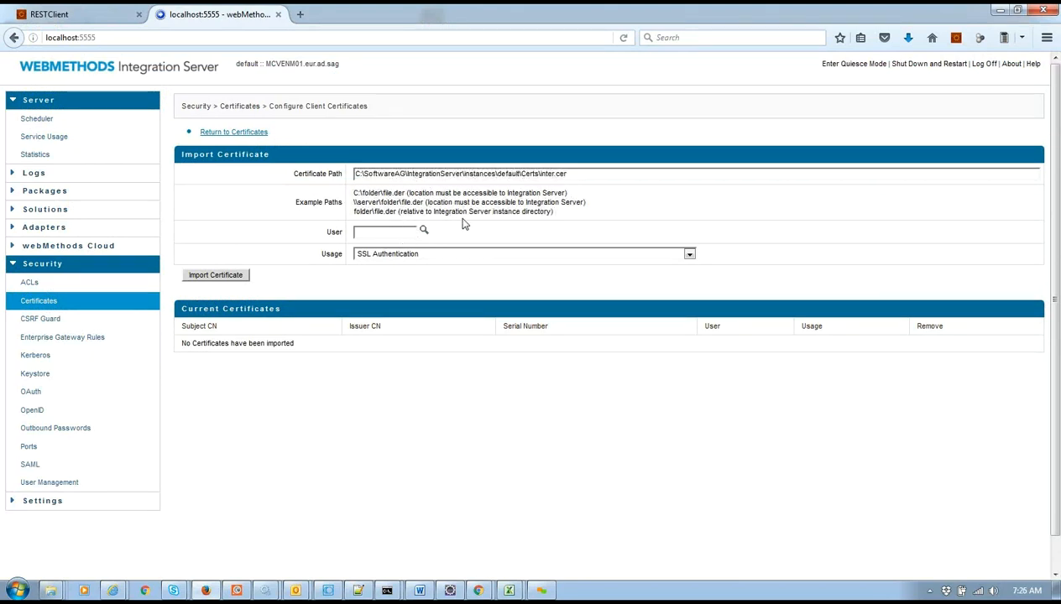
pyautogui.moveTo(375, 212); pyautogui.dragTo(398, 213)
pyautogui.moveTo(553, 174); pyautogui.dragTo(589, 179)
pyautogui.moveTo(383, 213); pyautogui.dragTo(397, 213)
# Assign the local Administrator user and SSL Authentication usage to the certificate, and import it.
pyautogui.click(424, 229)
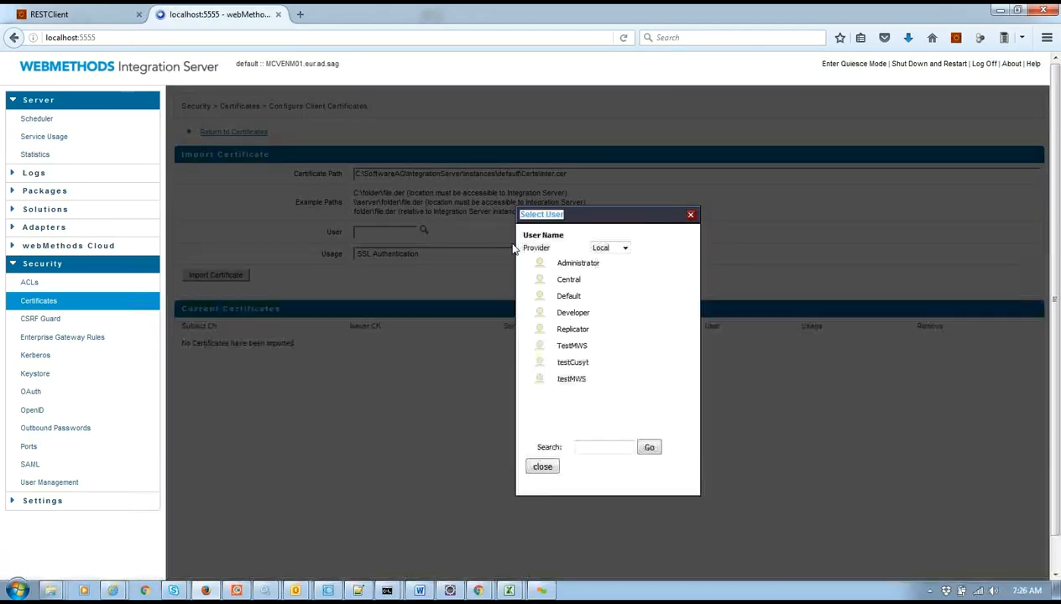
pyautogui.click(579, 265)
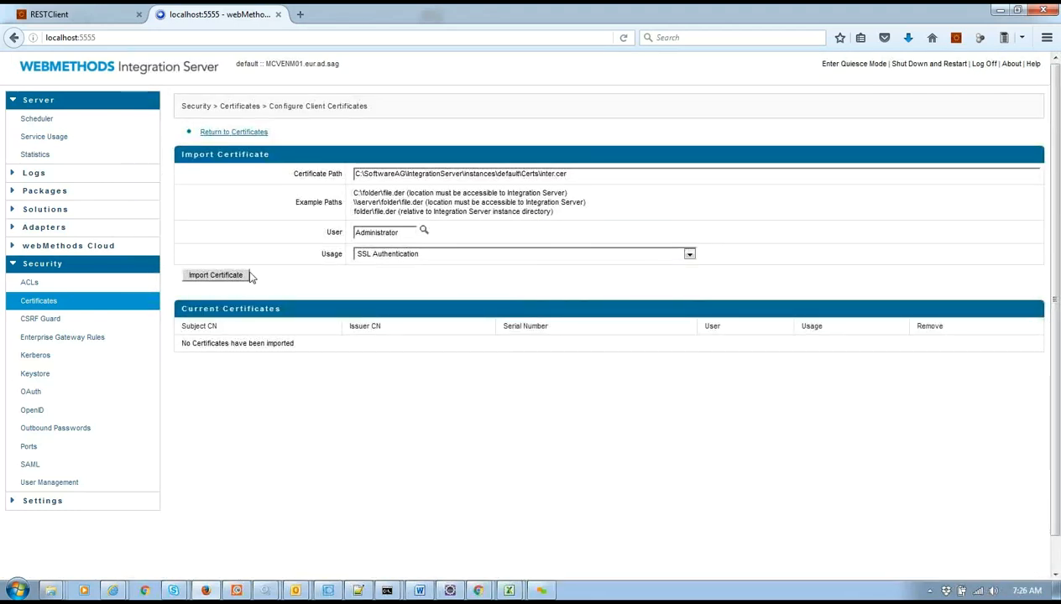
pyautogui.click(390, 255)
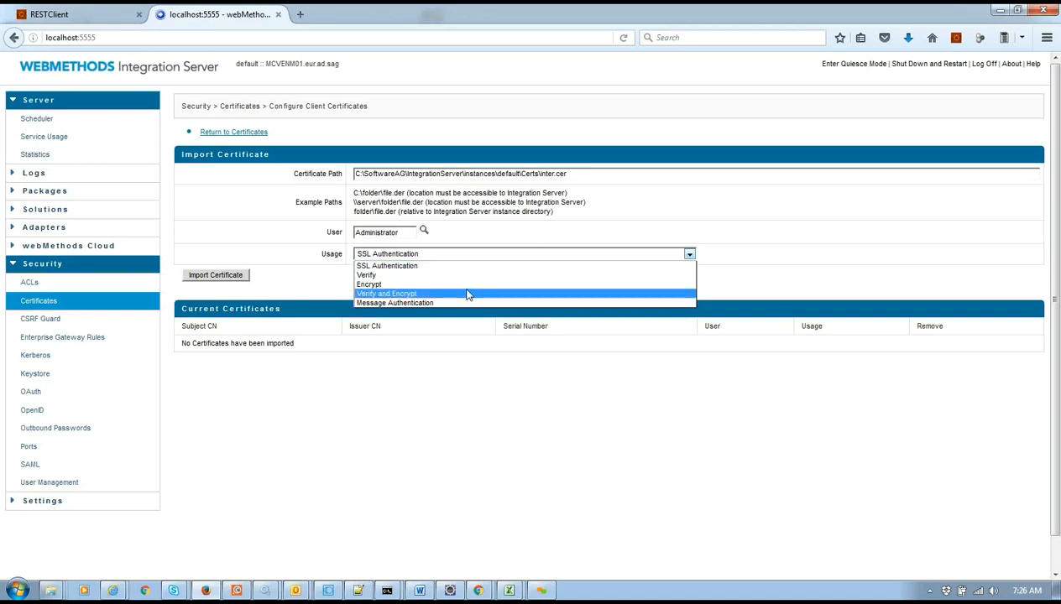
pyautogui.click(379, 266)
pyautogui.click(233, 277)
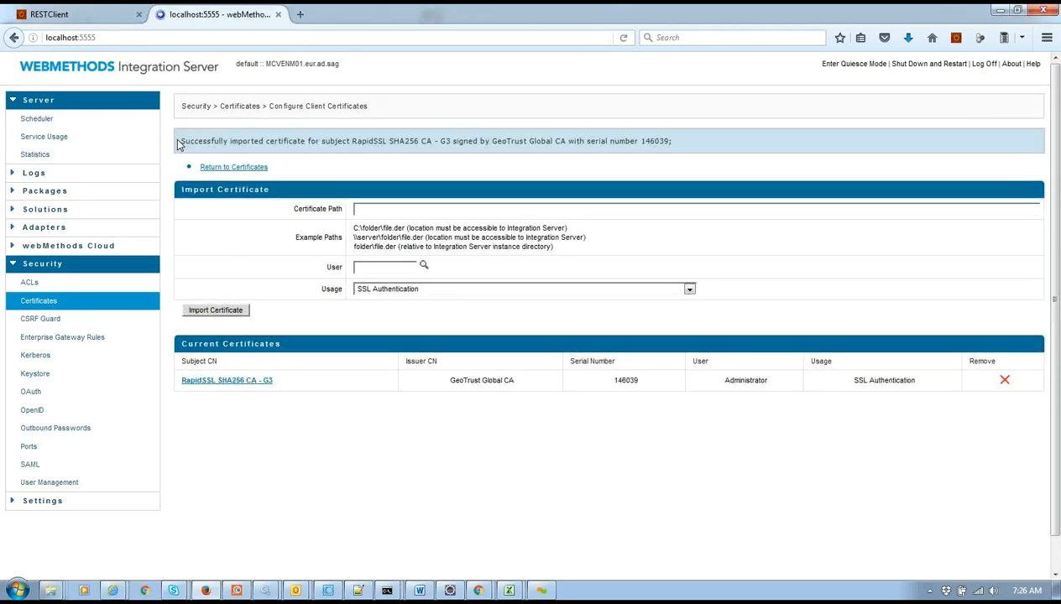
# Review the import message and the imported certificate's issuer and serial number in the current certificates.
pyautogui.moveTo(182, 141); pyautogui.dragTo(713, 171)
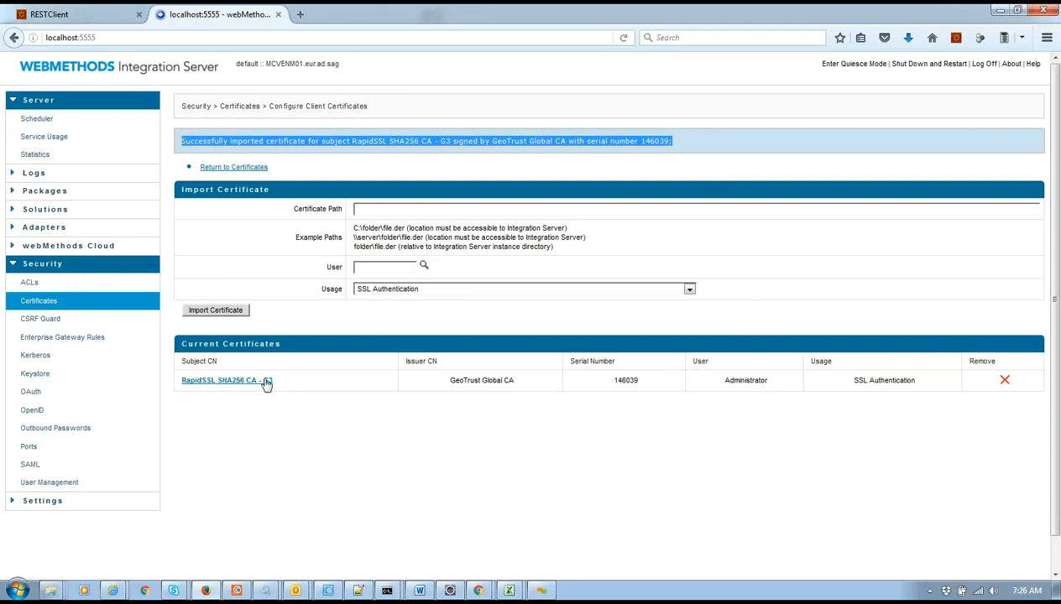
pyautogui.moveTo(446, 382); pyautogui.dragTo(516, 382)
pyautogui.click(625, 382)
pyautogui.doubleClick(626, 382)
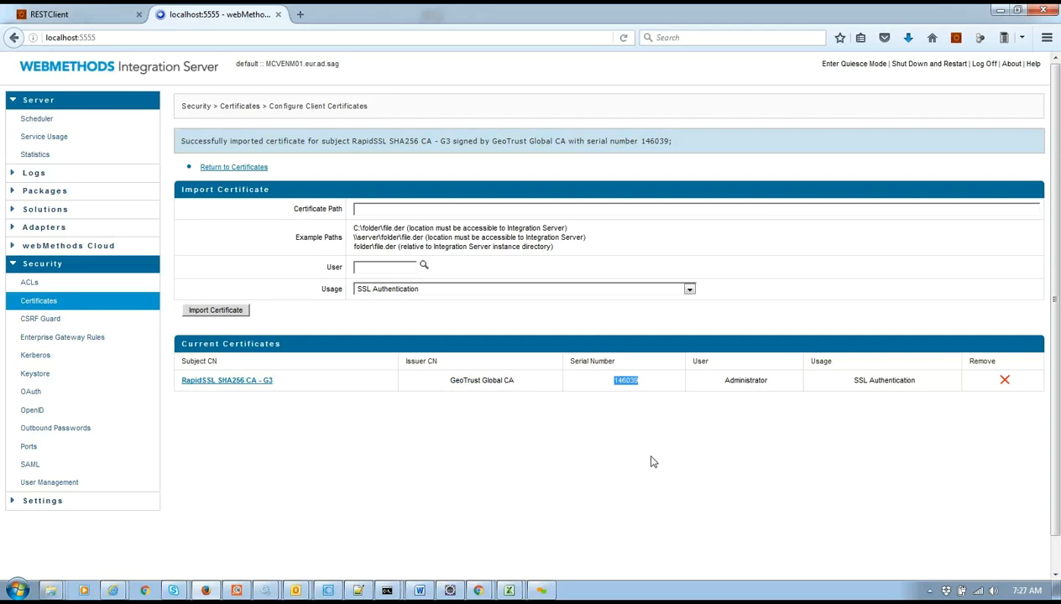
# Examine the RapidSSL SHA256 CA - G3 certificate's validity dates and serial number in its details, and return to the client certificates.
pyautogui.click(239, 381)
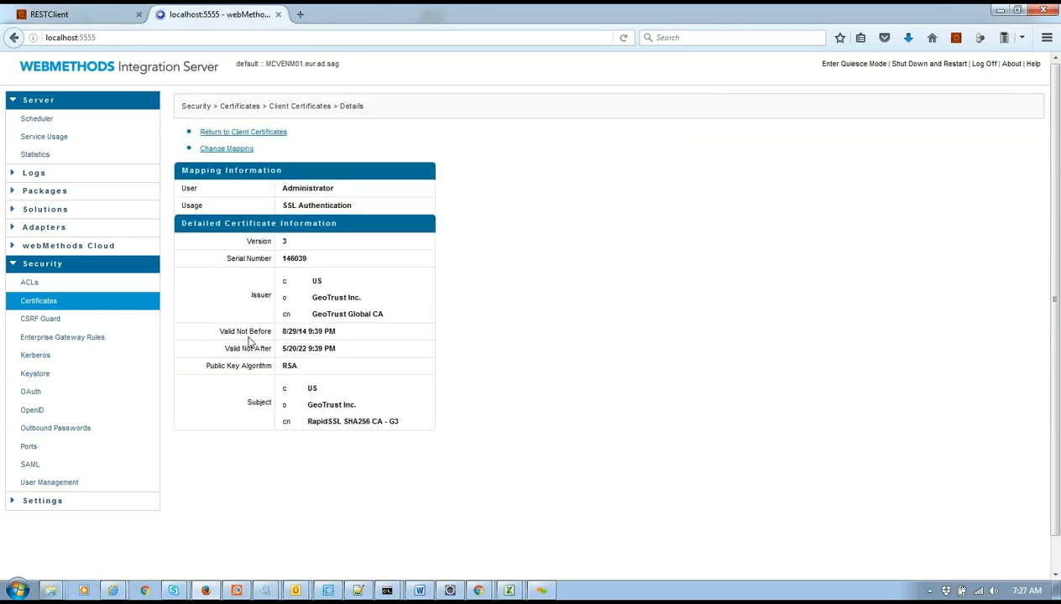
pyautogui.moveTo(220, 327); pyautogui.dragTo(326, 345)
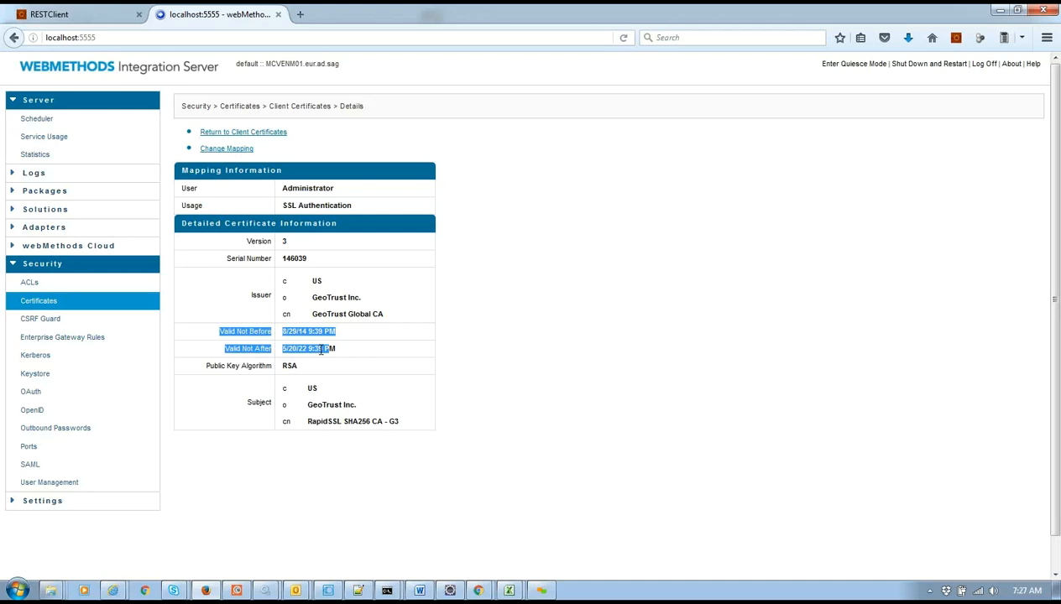
pyautogui.click(275, 355)
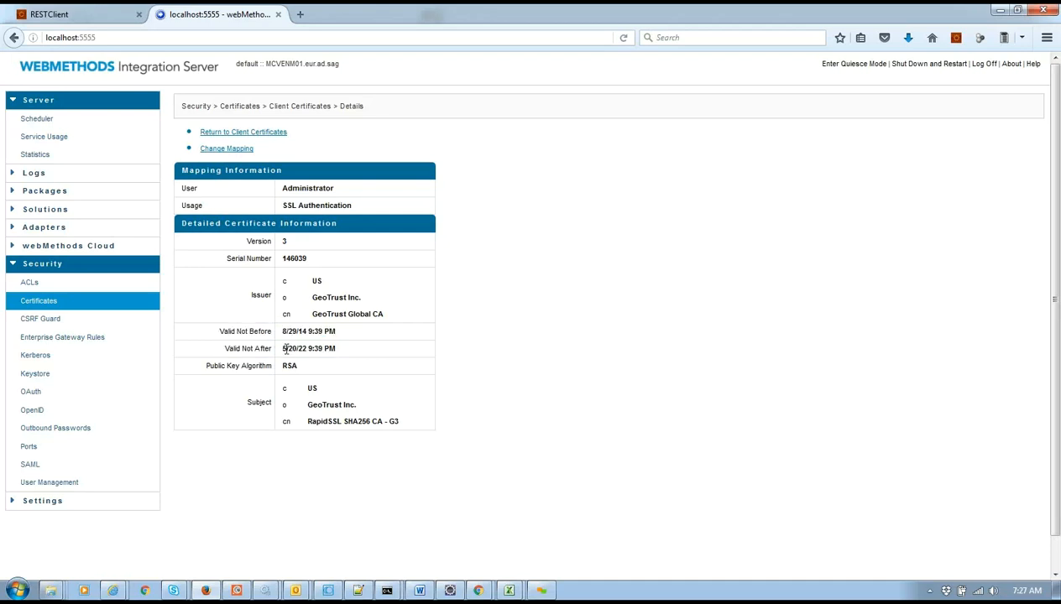
pyautogui.moveTo(285, 345); pyautogui.dragTo(363, 361)
pyautogui.moveTo(285, 333); pyautogui.dragTo(347, 333)
pyautogui.doubleClick(307, 331)
pyautogui.doubleClick(305, 351)
pyautogui.doubleClick(296, 260)
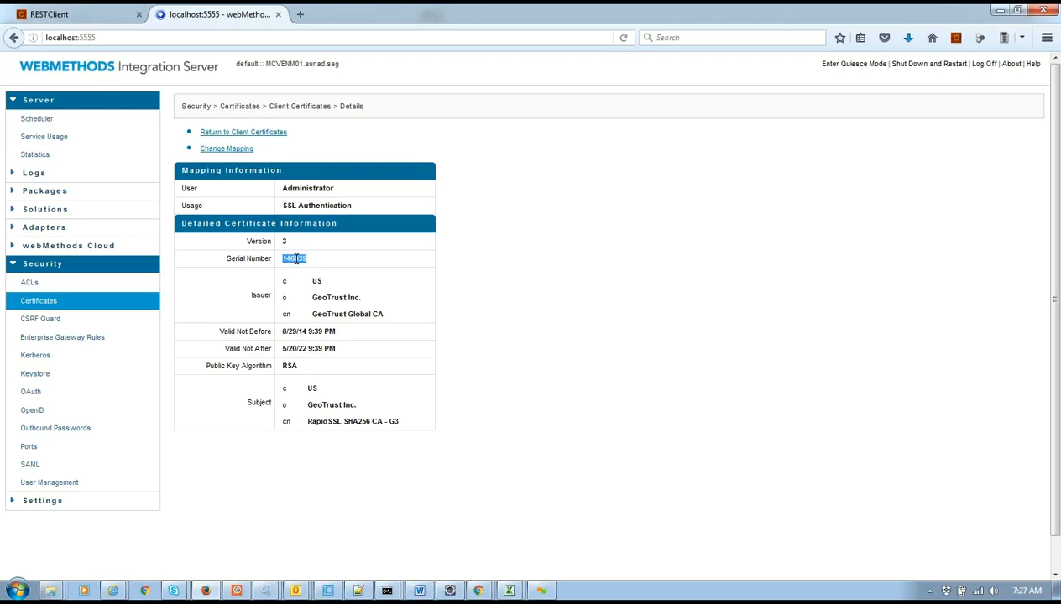
pyautogui.click(227, 132)
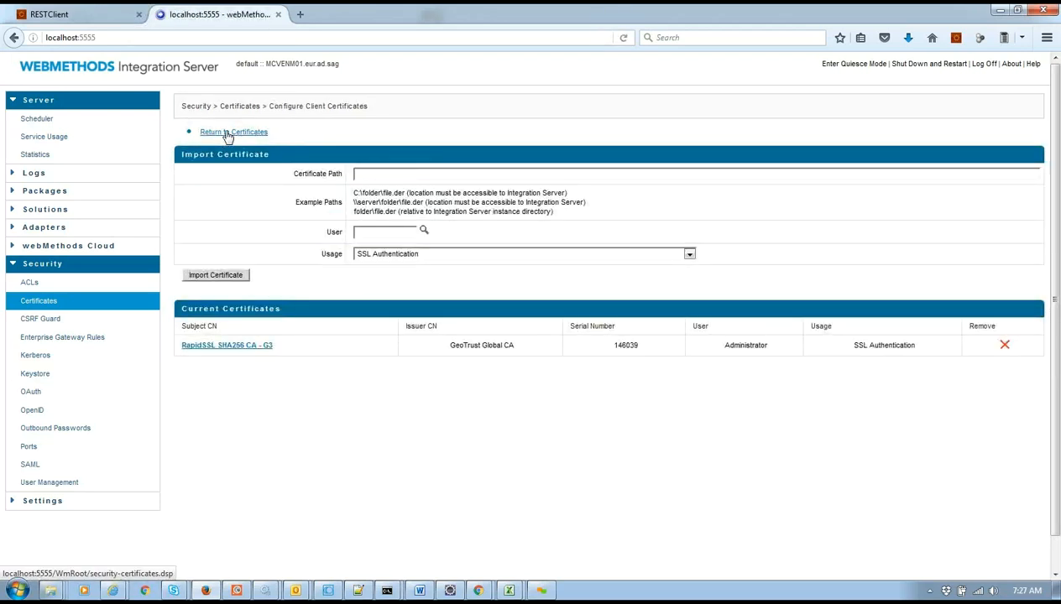
# Check the server's certificate settings, and examine the keystore and truststore lists on the Keystore page.
pyautogui.click(67, 302)
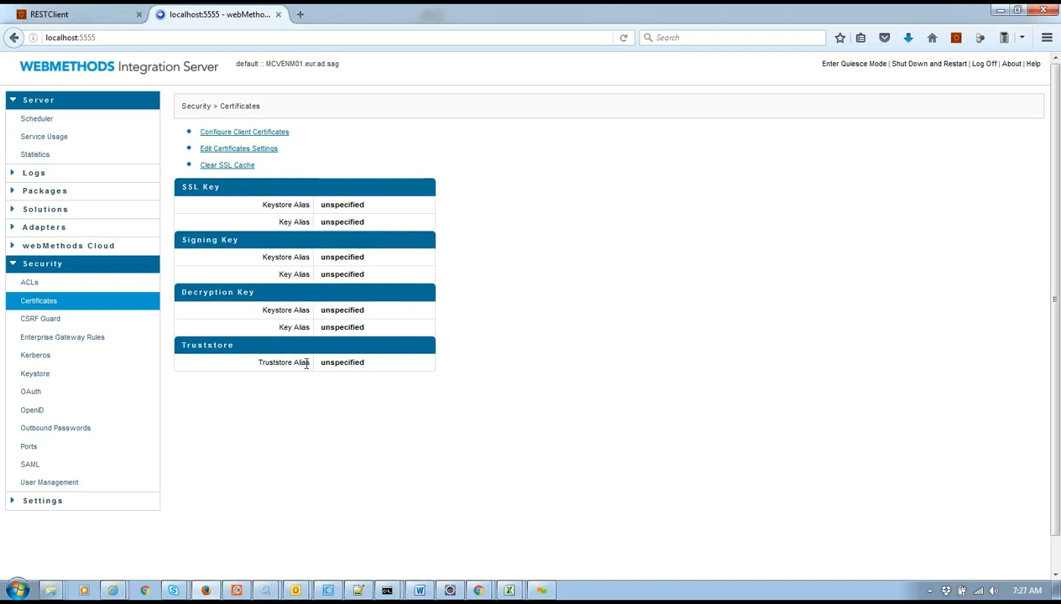
pyautogui.click(37, 376)
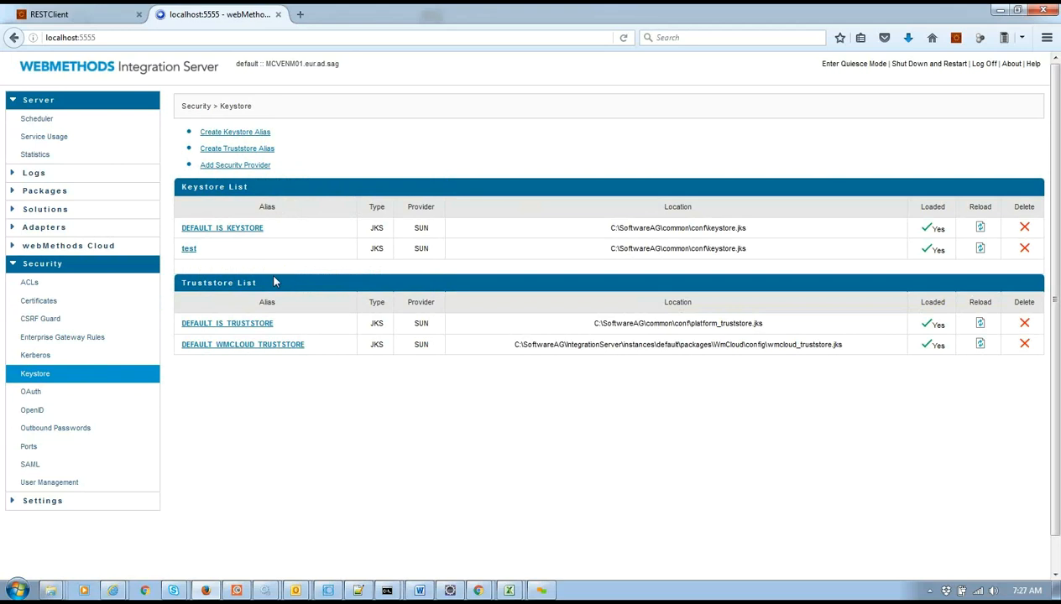
pyautogui.click(63, 377)
pyautogui.moveTo(247, 187); pyautogui.dragTo(180, 186)
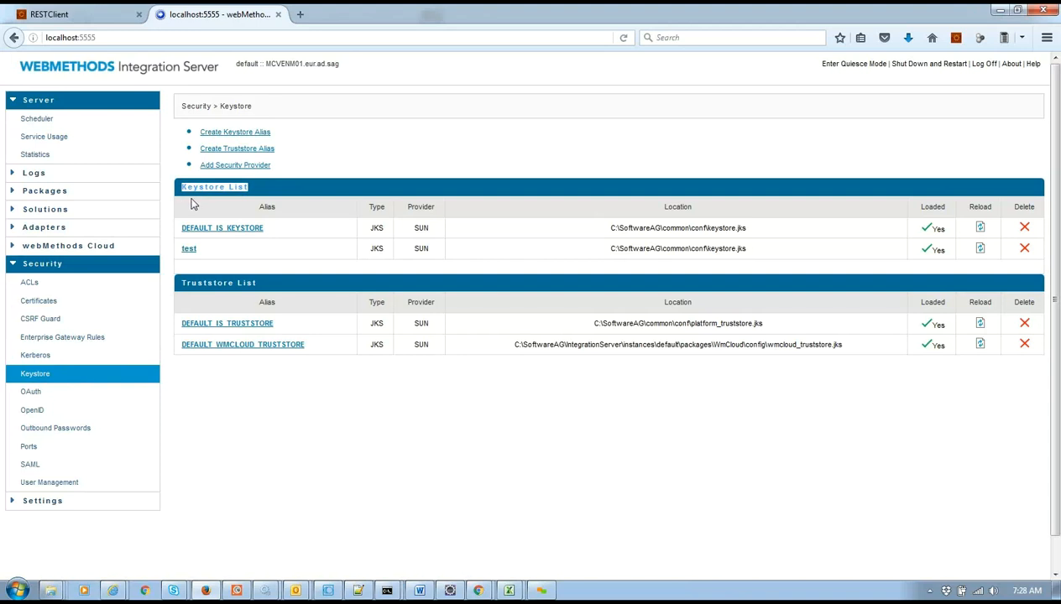
pyautogui.moveTo(182, 283); pyautogui.dragTo(262, 289)
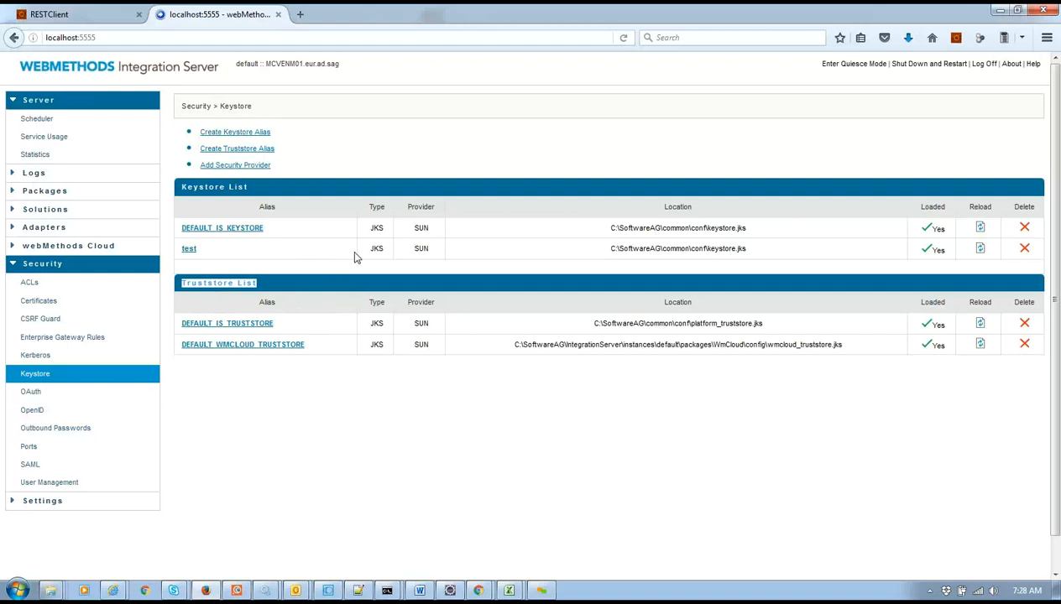
# Check the keystore aliases offered for the SSL key in the certificate settings against the Keystore List.
pyautogui.click(47, 302)
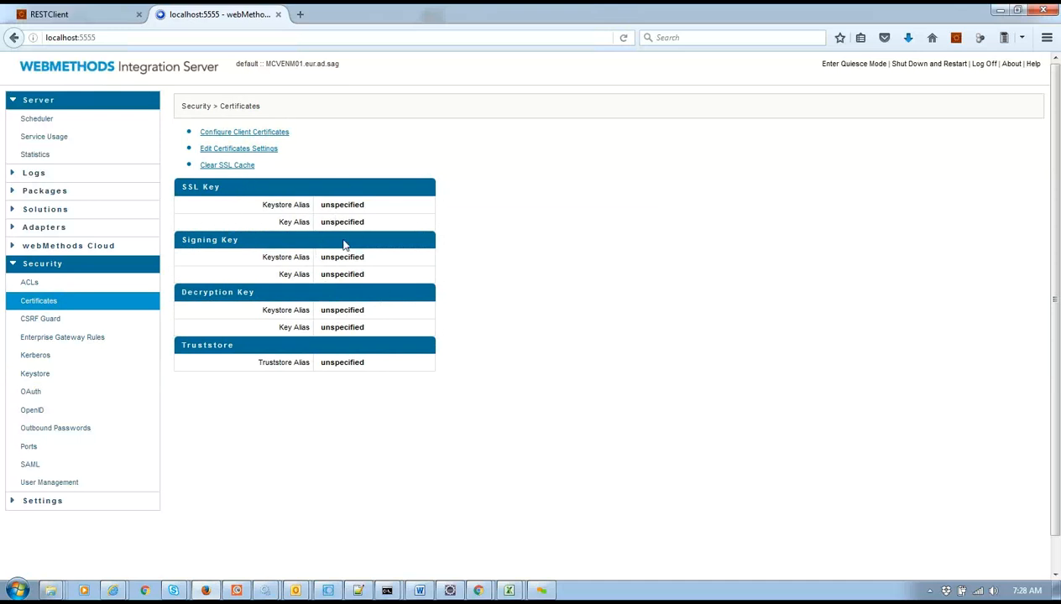
pyautogui.click(257, 150)
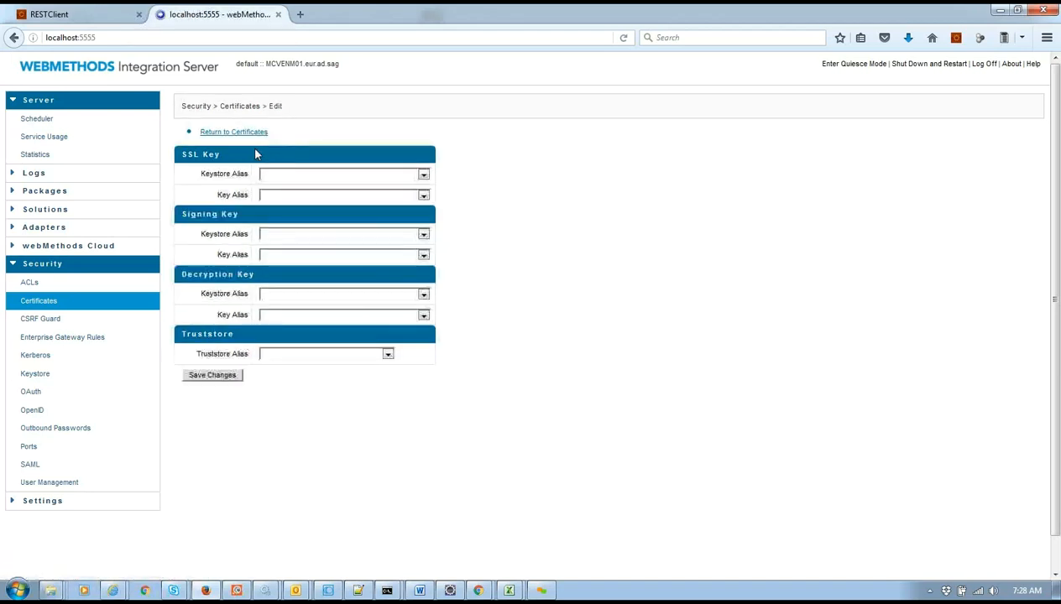
pyautogui.click(424, 175)
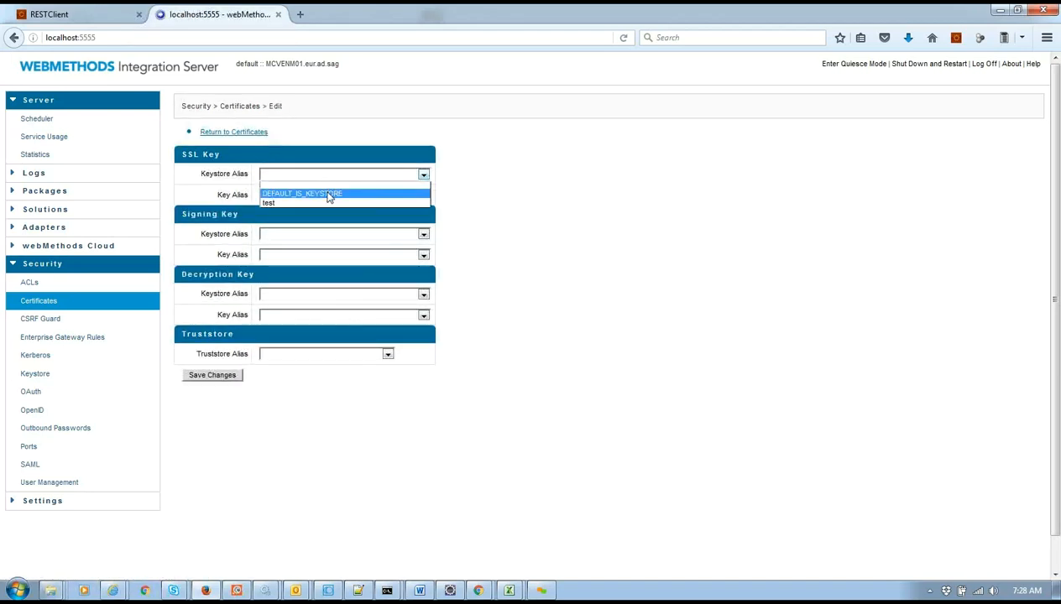
pyautogui.click(70, 379)
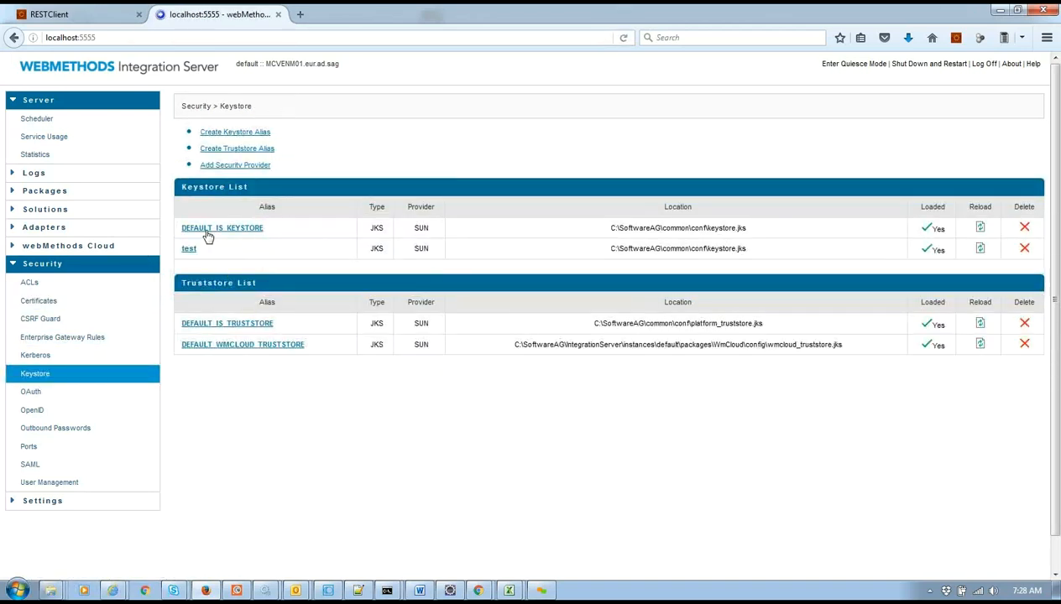
pyautogui.click(96, 308)
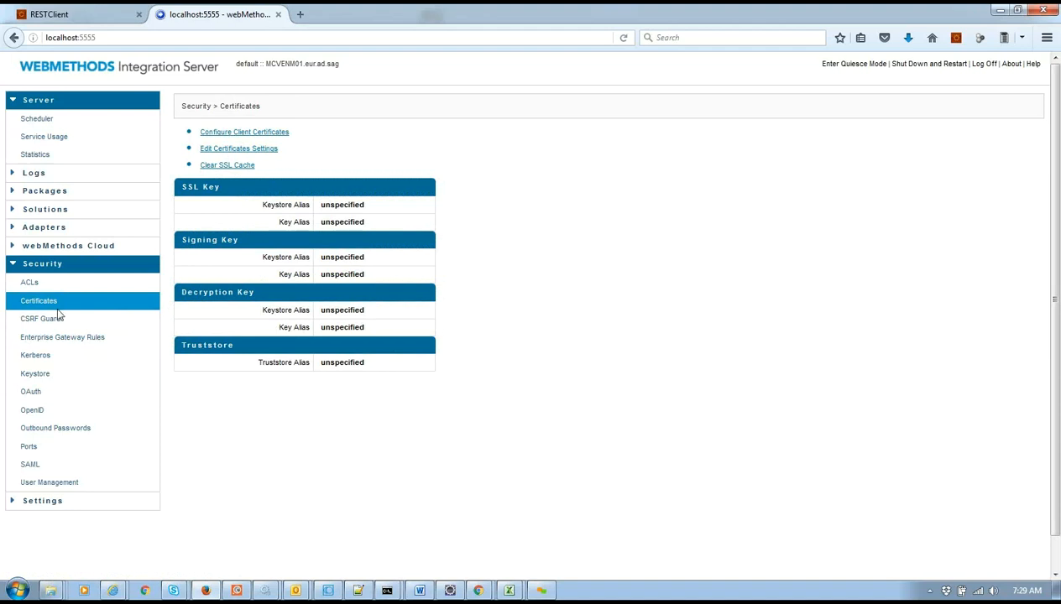
# Look up the file location of the DEFAULT_IS_TRUSTSTORE alias in the Truststore List.
pyautogui.click(42, 373)
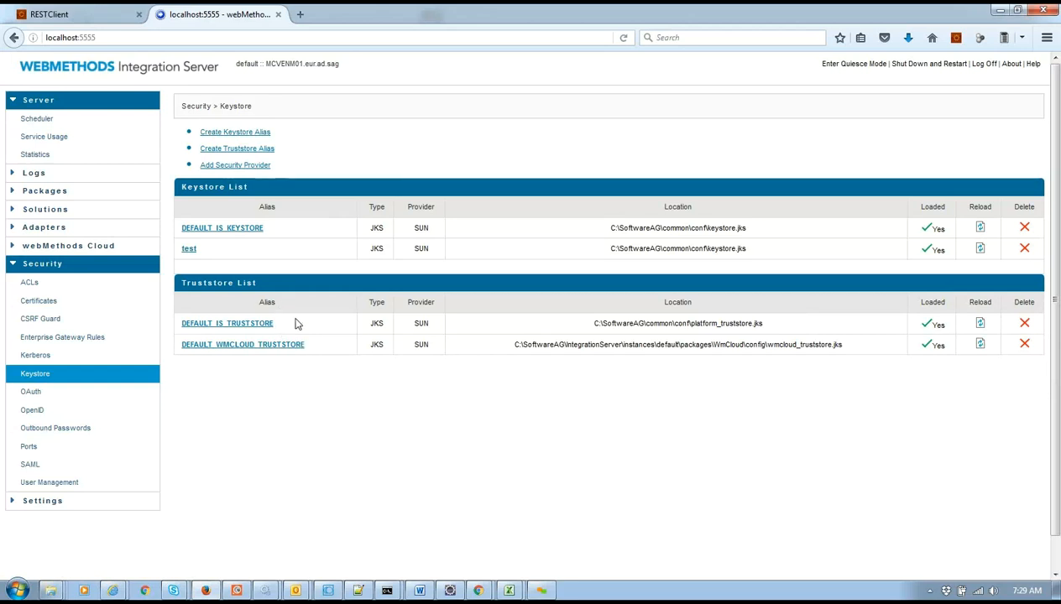
pyautogui.doubleClick(266, 303)
pyautogui.moveTo(596, 323); pyautogui.dragTo(764, 330)
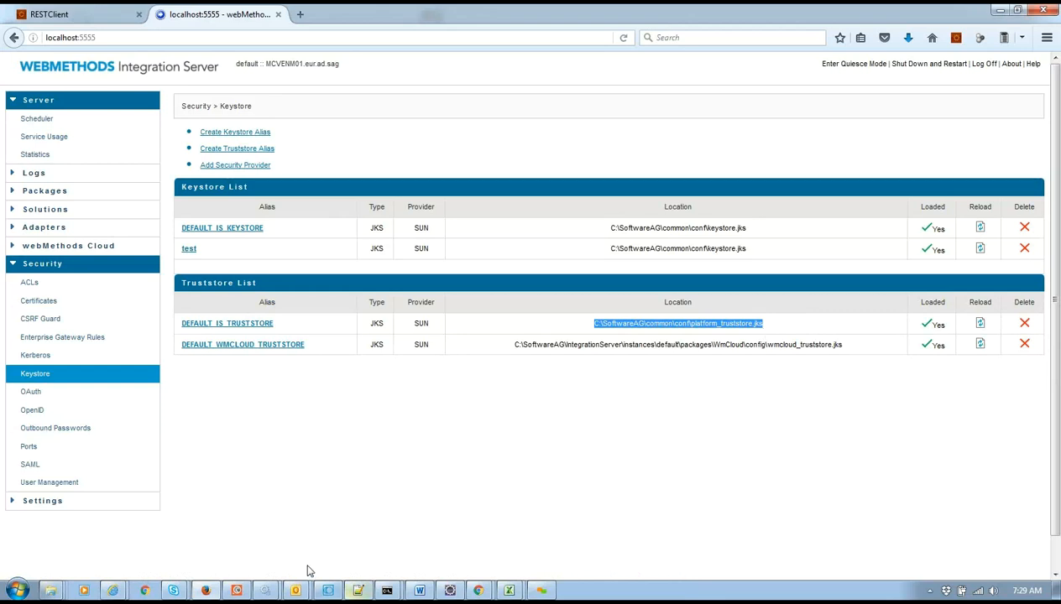
# Switch to the Certs window in Windows Explorer, browse to C:\SoftwareAG\common\conf and select platform_truststore.jks.
pyautogui.click(51, 589)
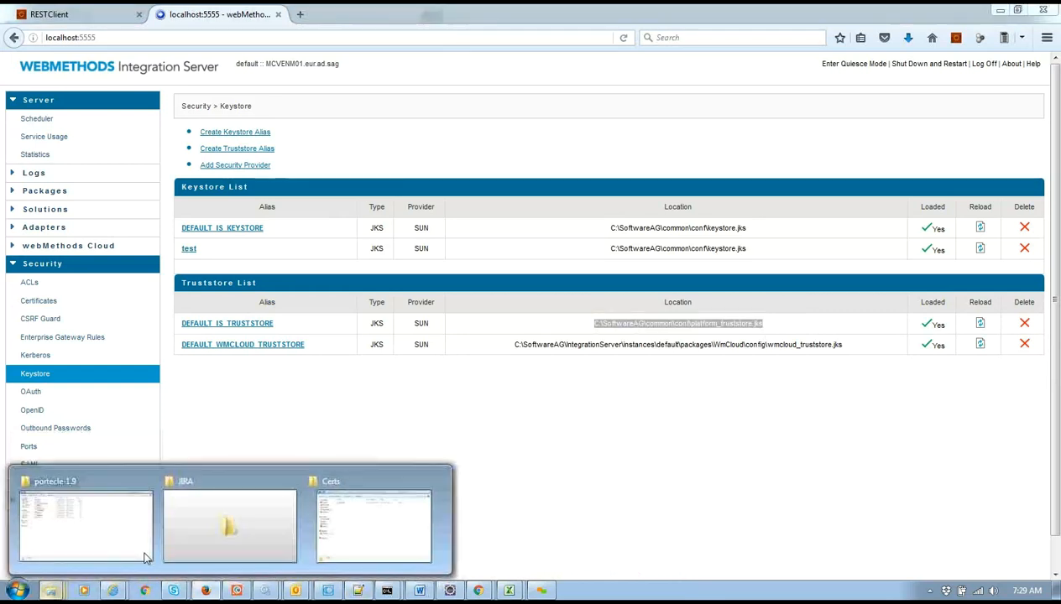
pyautogui.click(356, 517)
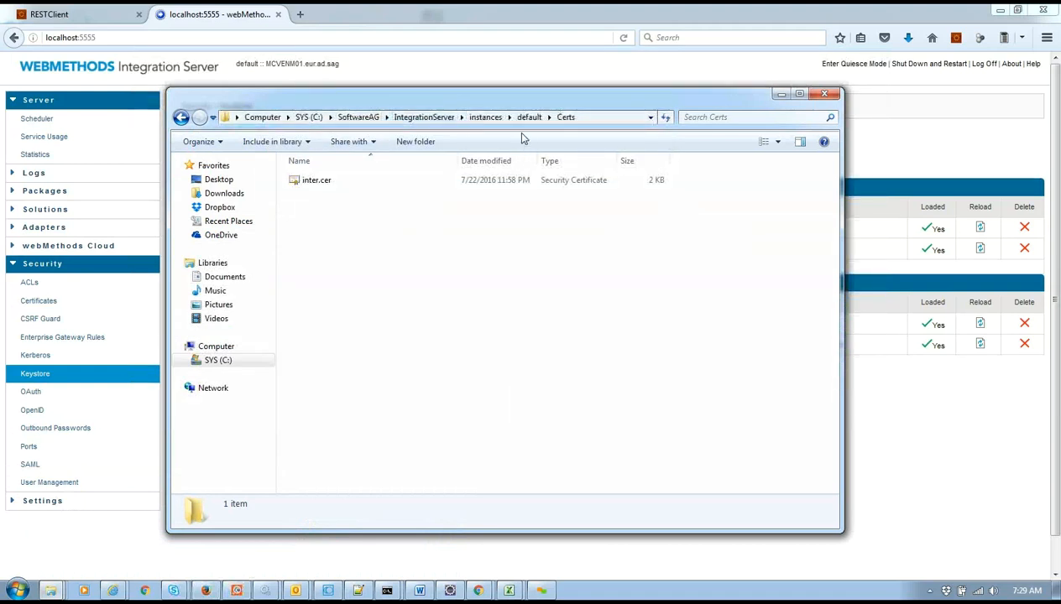
pyautogui.moveTo(542, 102); pyautogui.dragTo(685, 352)
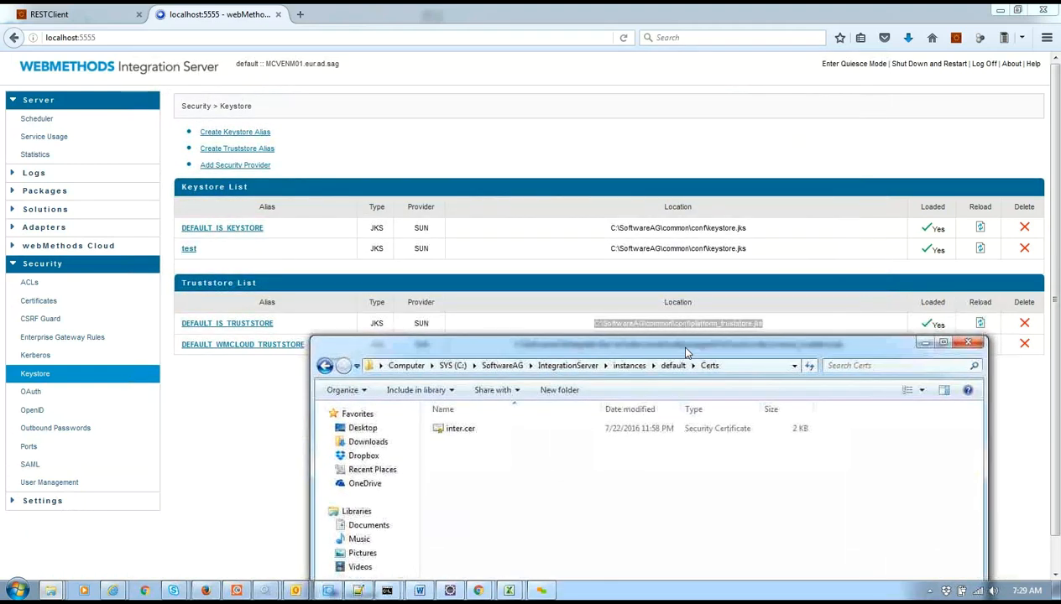
pyautogui.click(502, 365)
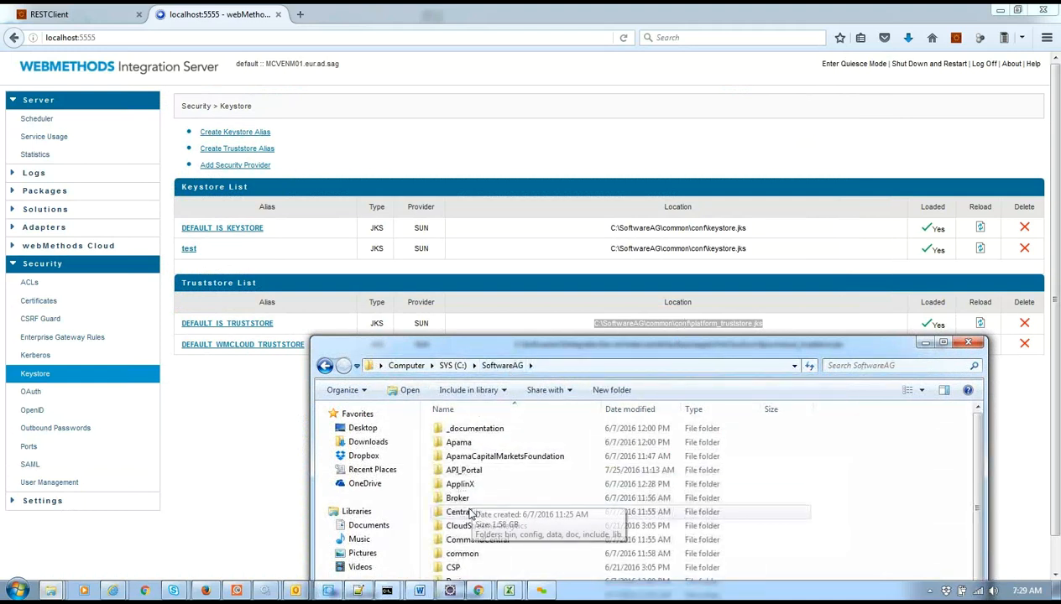
pyautogui.click(460, 554)
pyautogui.doubleClick(460, 554)
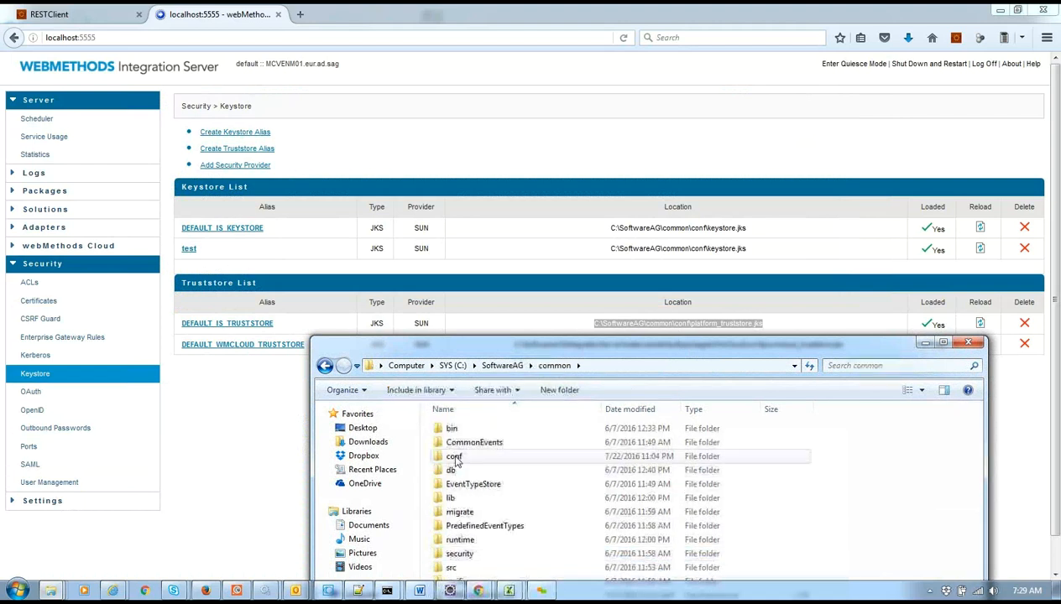
pyautogui.doubleClick(454, 458)
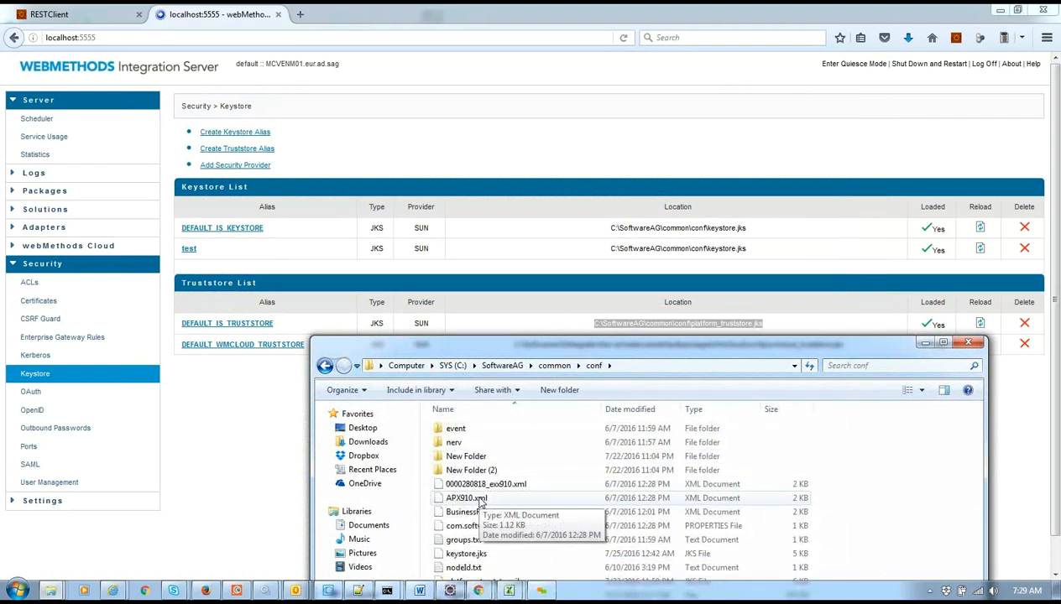
pyautogui.click(481, 501)
pyautogui.press('p')
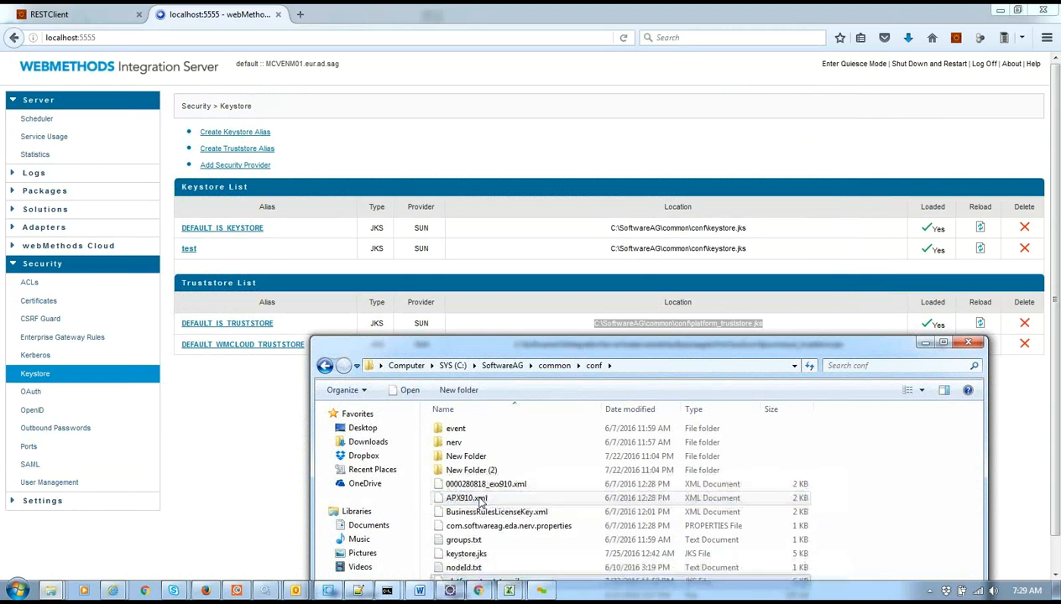
pyautogui.moveTo(511, 341); pyautogui.dragTo(475, 171)
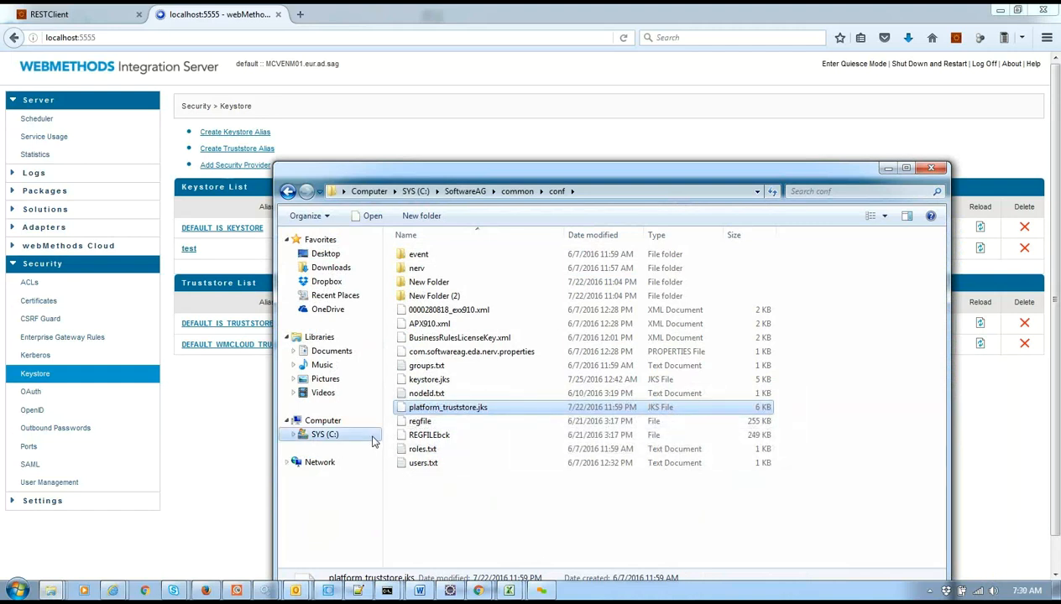
# Close the unneeded search window and minimize all windows to show the desktop.
pyautogui.press('super+f')
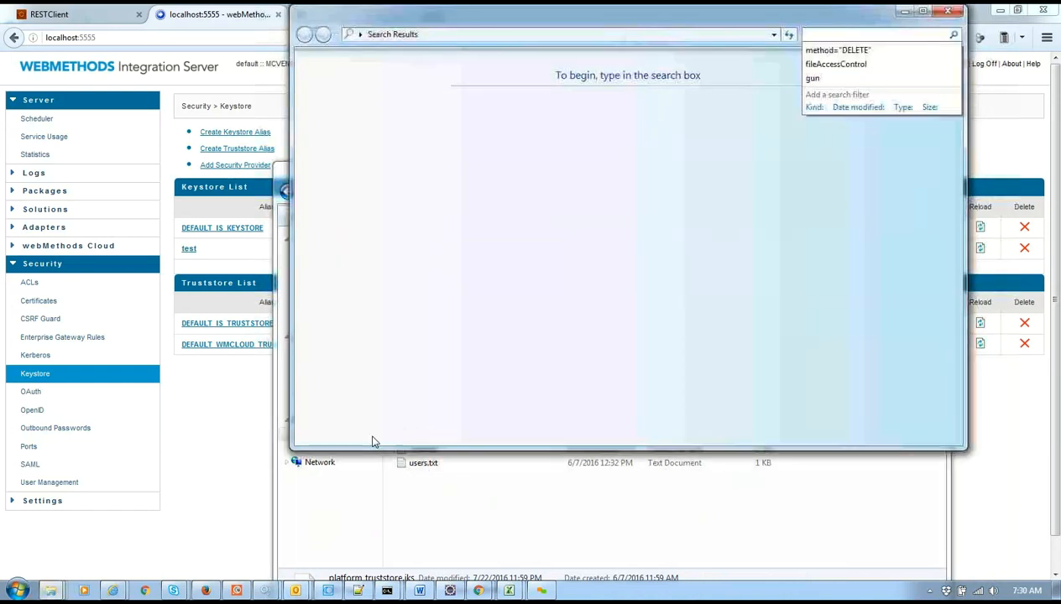
pyautogui.click(947, 11)
pyautogui.press('super+d')
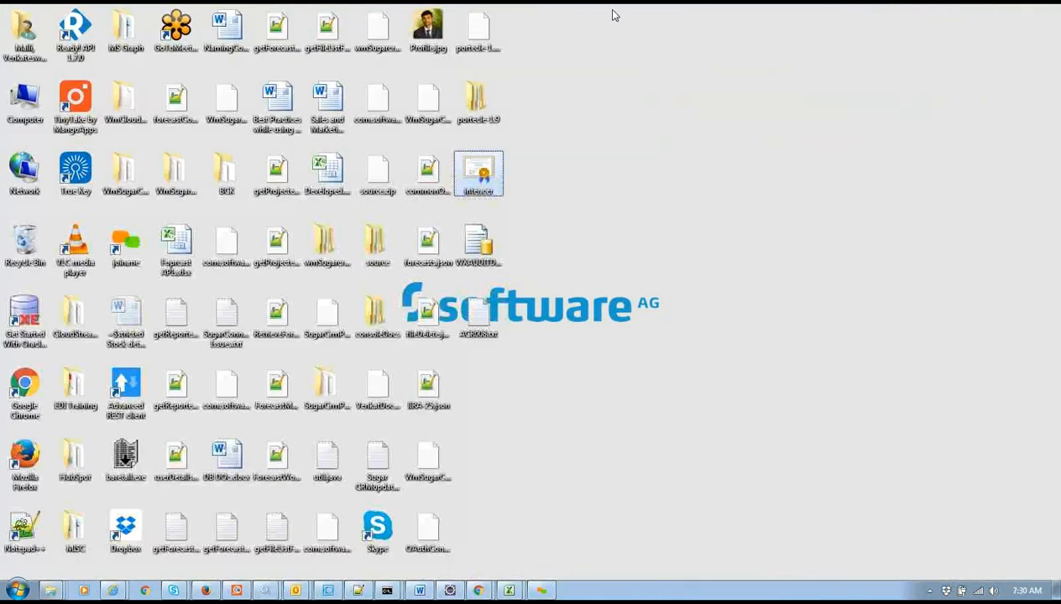
# Open the inner portecle-1.9 folder from the desktop and start a command prompt in that folder.
pyautogui.click(485, 122)
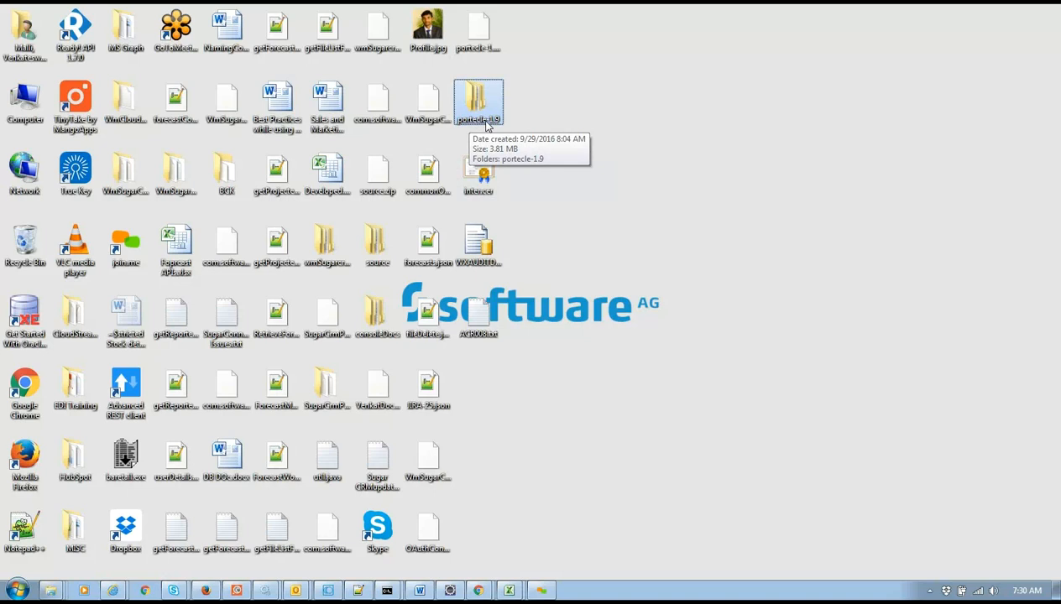
pyautogui.doubleClick(485, 122)
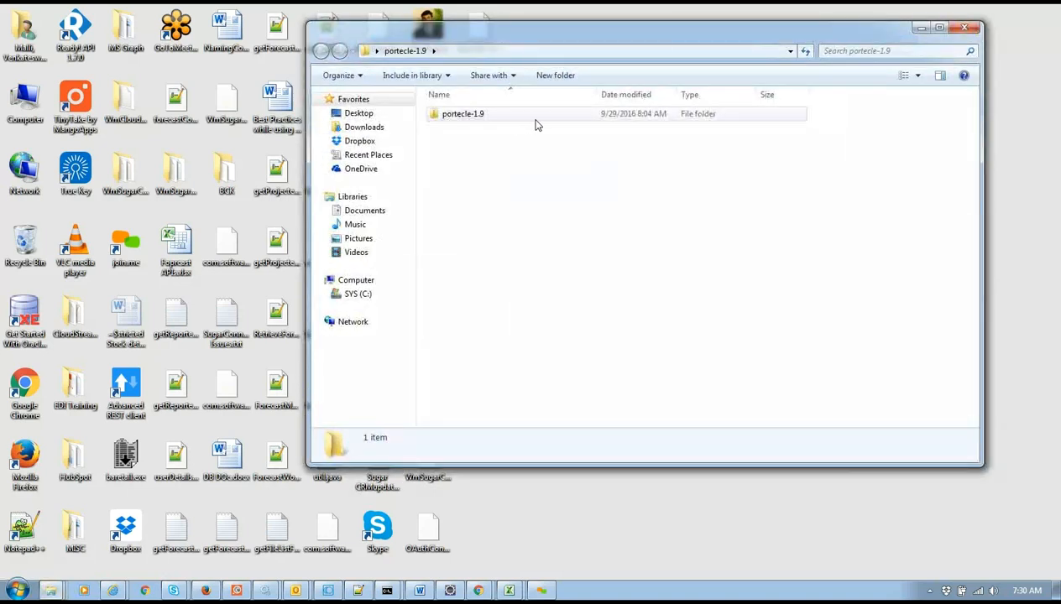
pyautogui.doubleClick(535, 120)
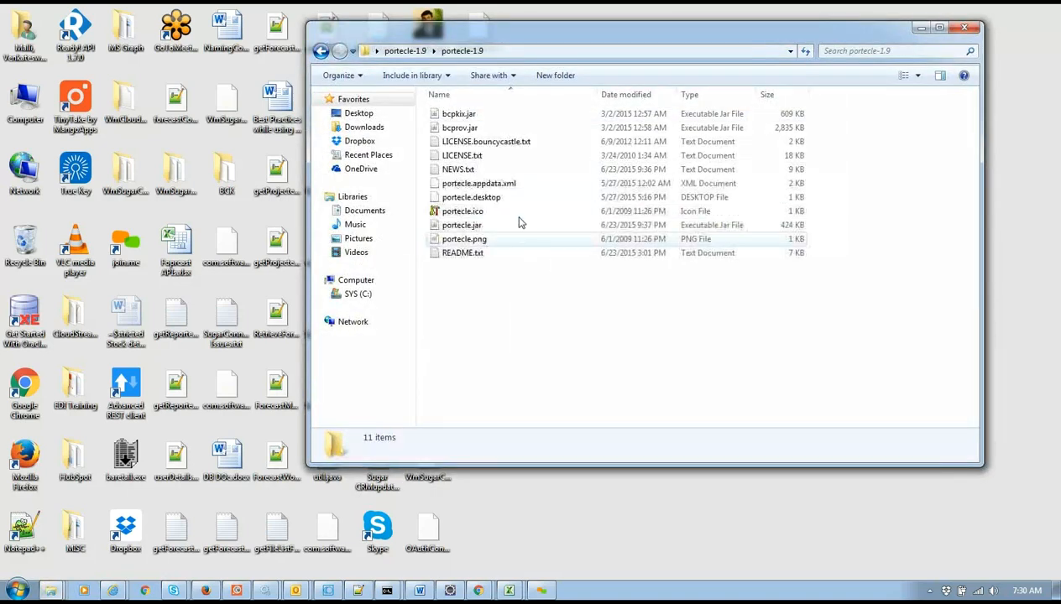
pyautogui.click(525, 54)
pyautogui.write('cmd')
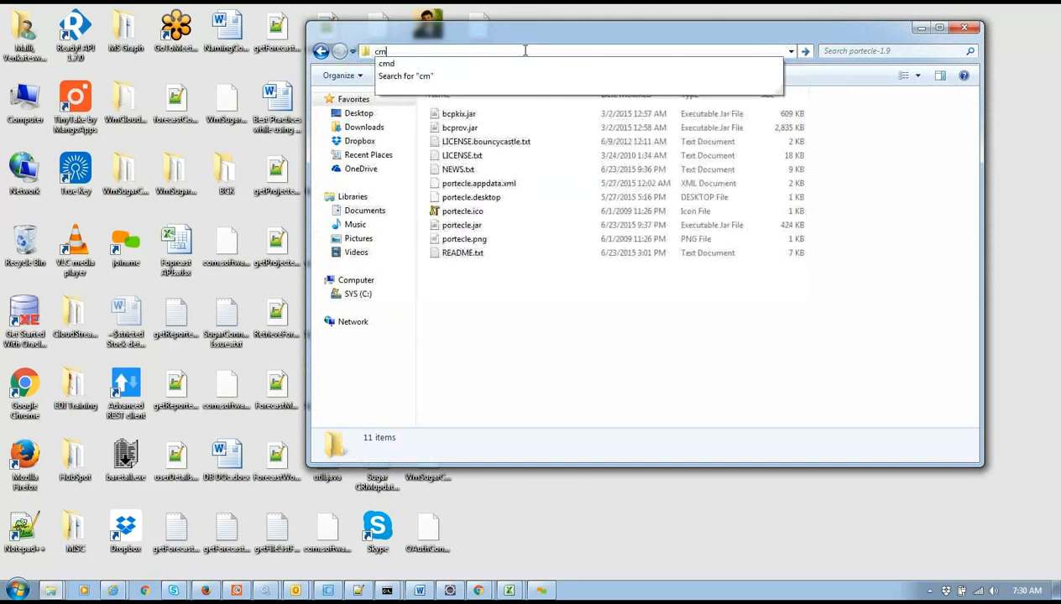
pyautogui.press('Return')
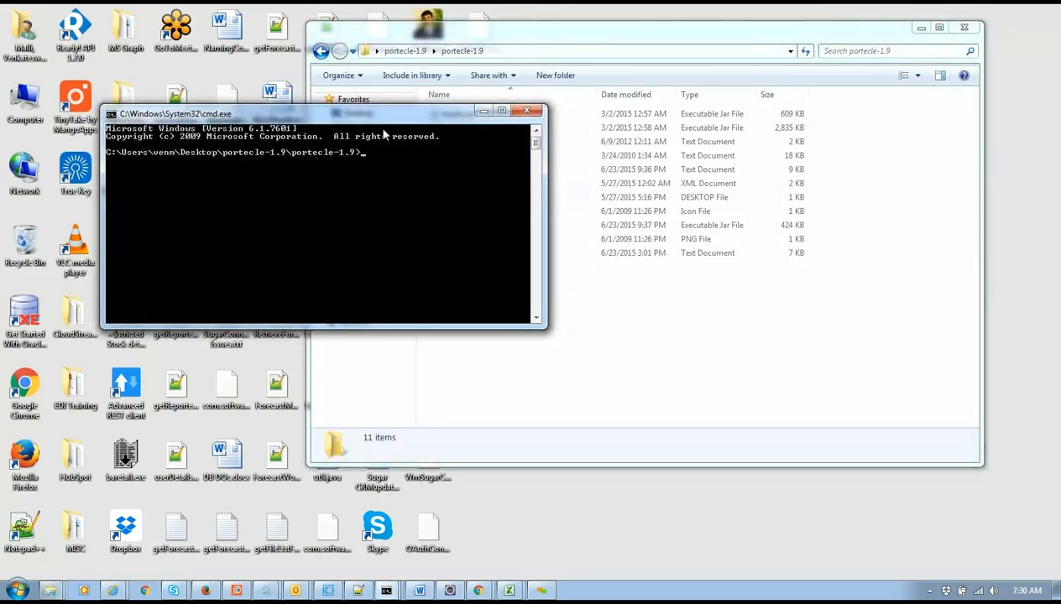
# Launch Portecle with the command java -jar portecle.jar and move its window over the command prompt.
pyautogui.moveTo(382, 126); pyautogui.dragTo(399, 216)
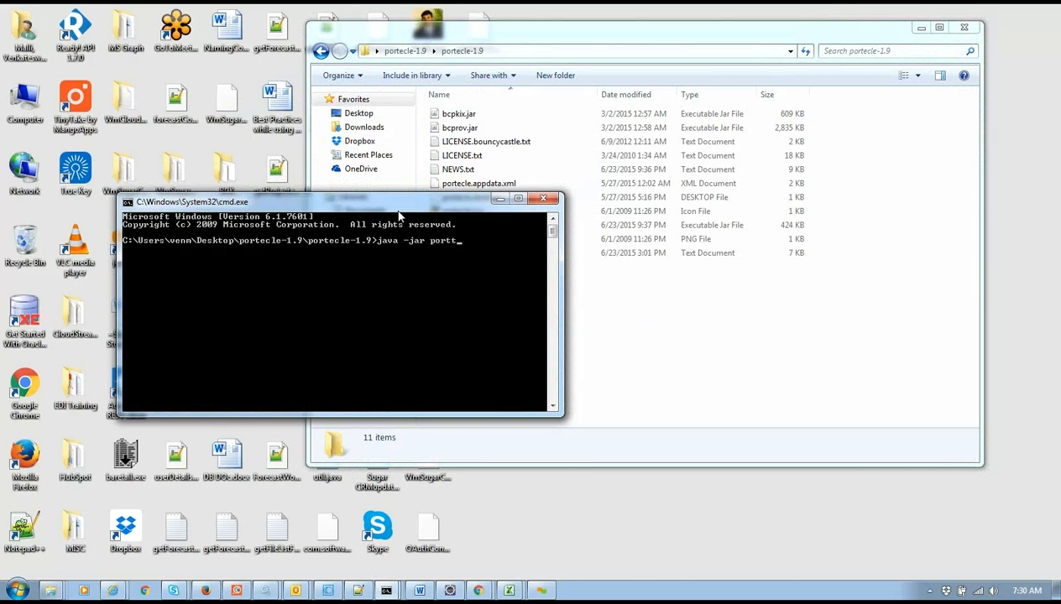
pyautogui.press('Tab')
pyautogui.press('Tab')
pyautogui.press('Tab')
pyautogui.press('Return')
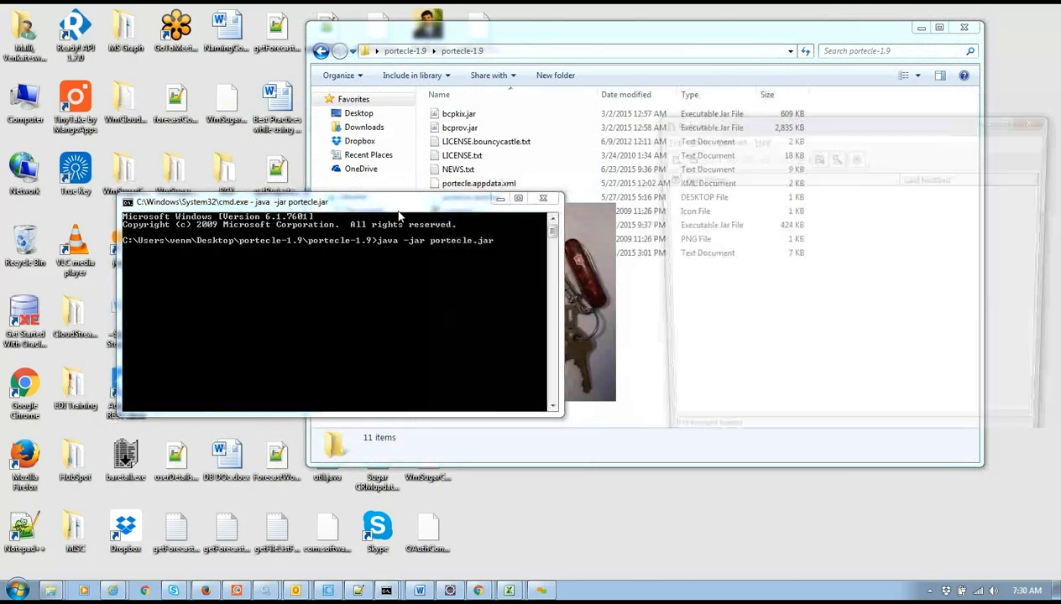
pyautogui.moveTo(783, 124); pyautogui.dragTo(370, 123)
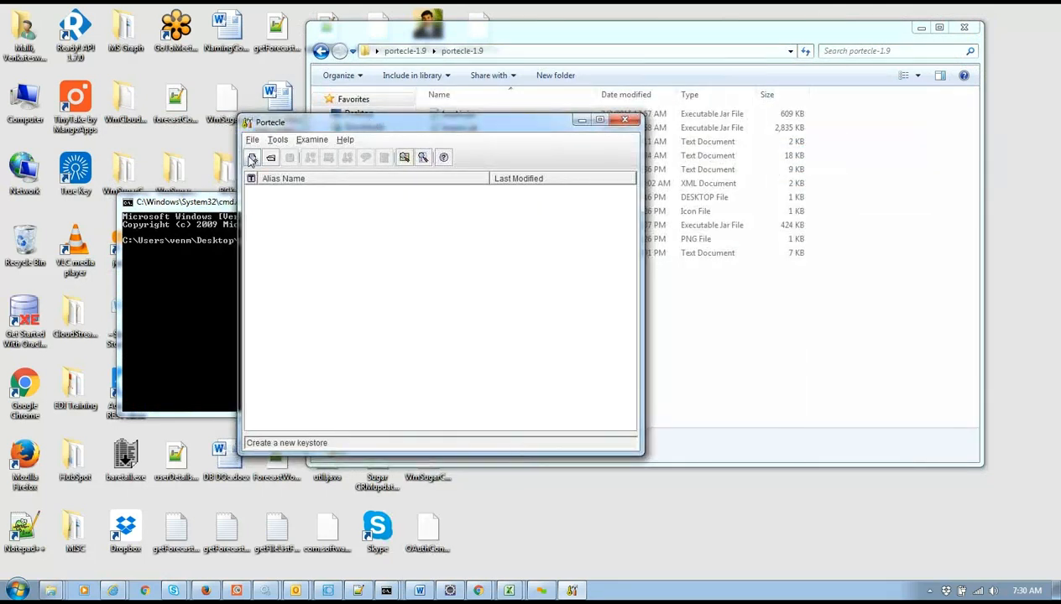
# Start opening a keystore file and browse to C:\SoftwareAG\common\conf.
pyautogui.click(271, 158)
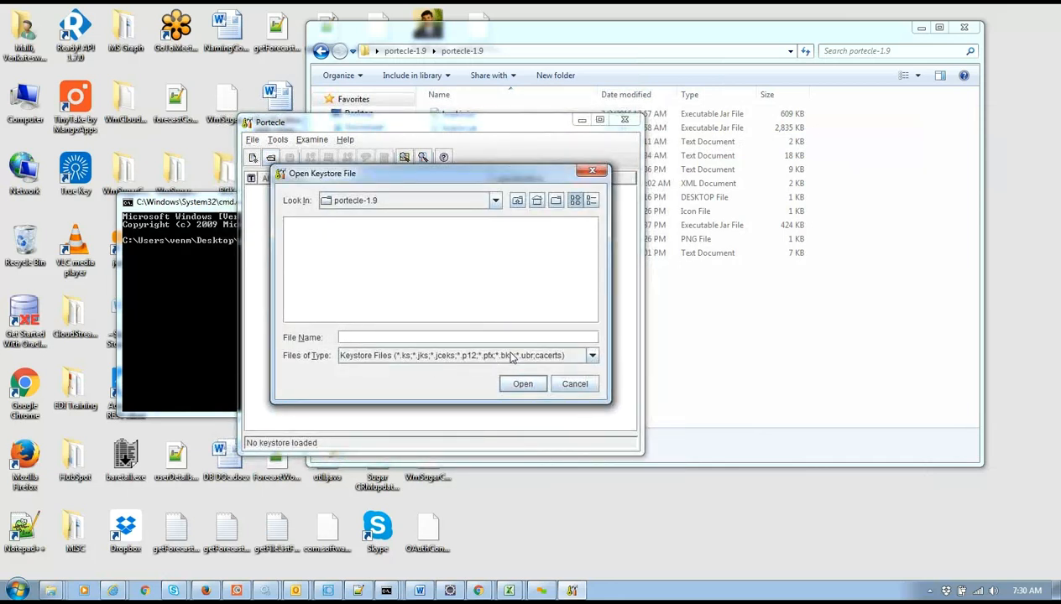
pyautogui.click(497, 199)
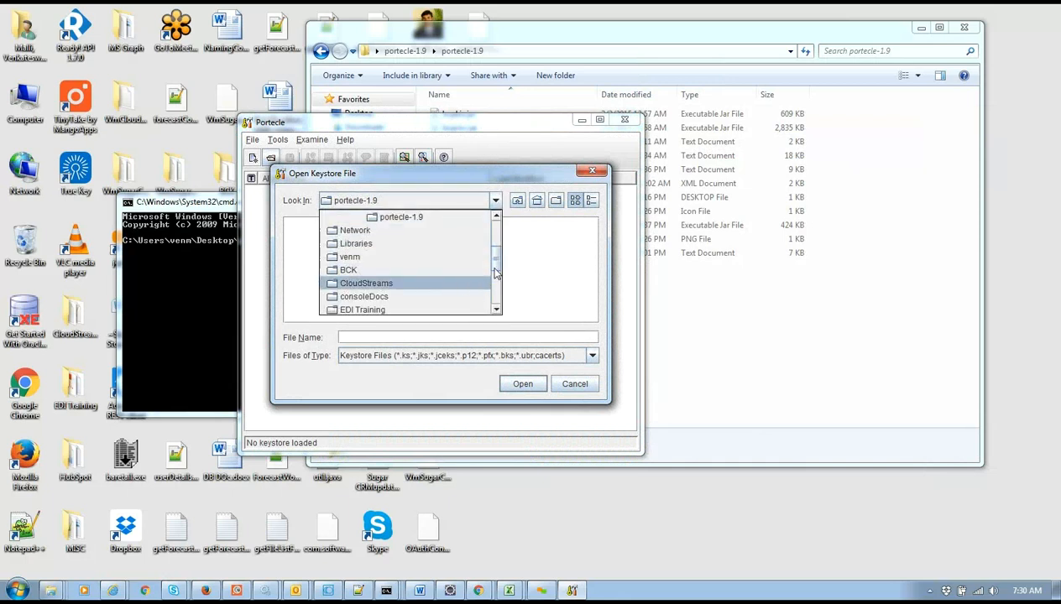
pyautogui.moveTo(496, 273); pyautogui.dragTo(496, 245)
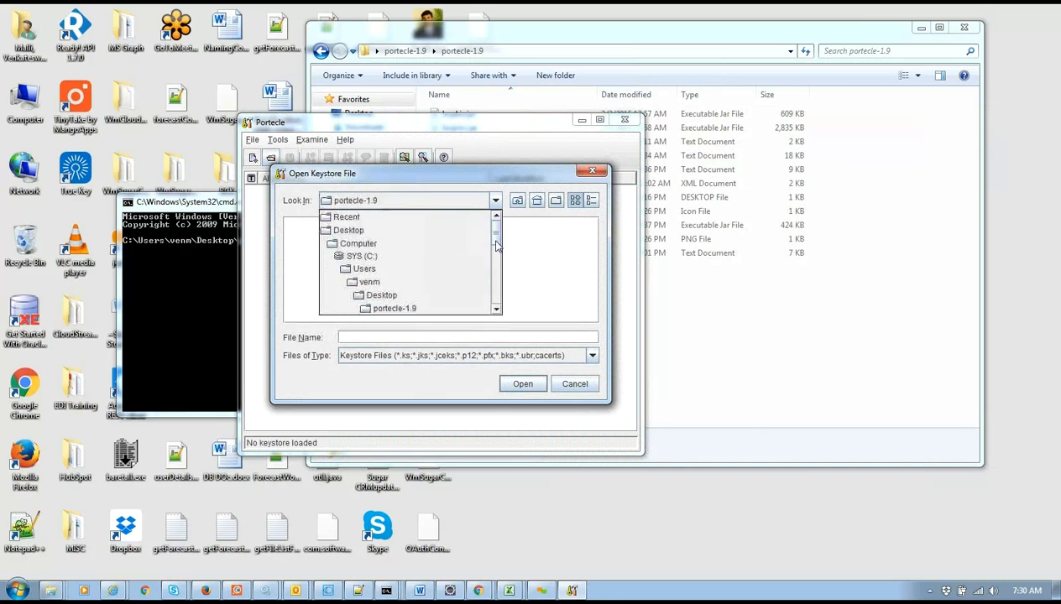
pyautogui.click(363, 257)
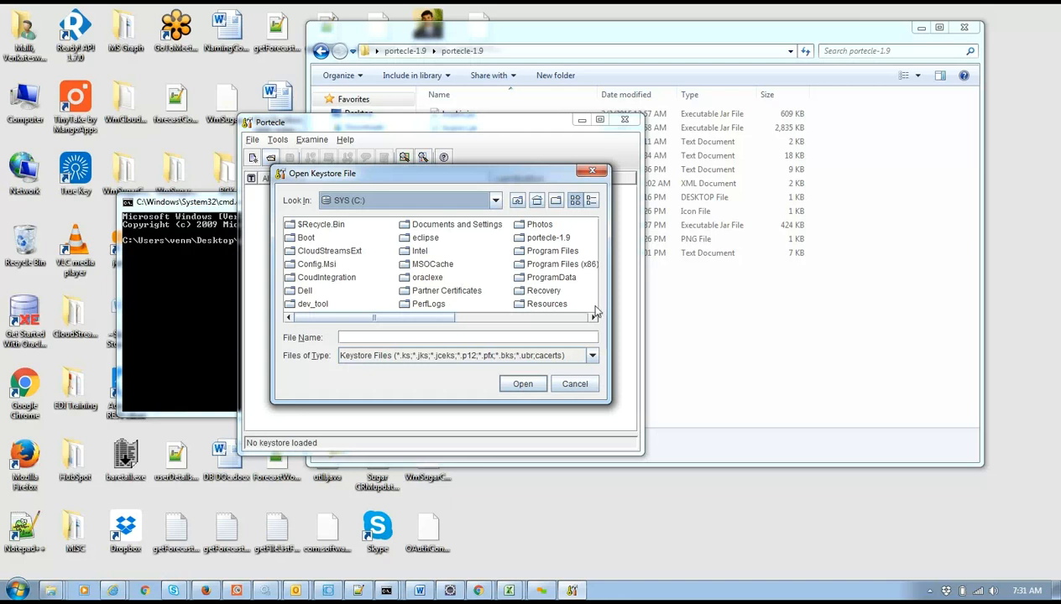
pyautogui.click(560, 291)
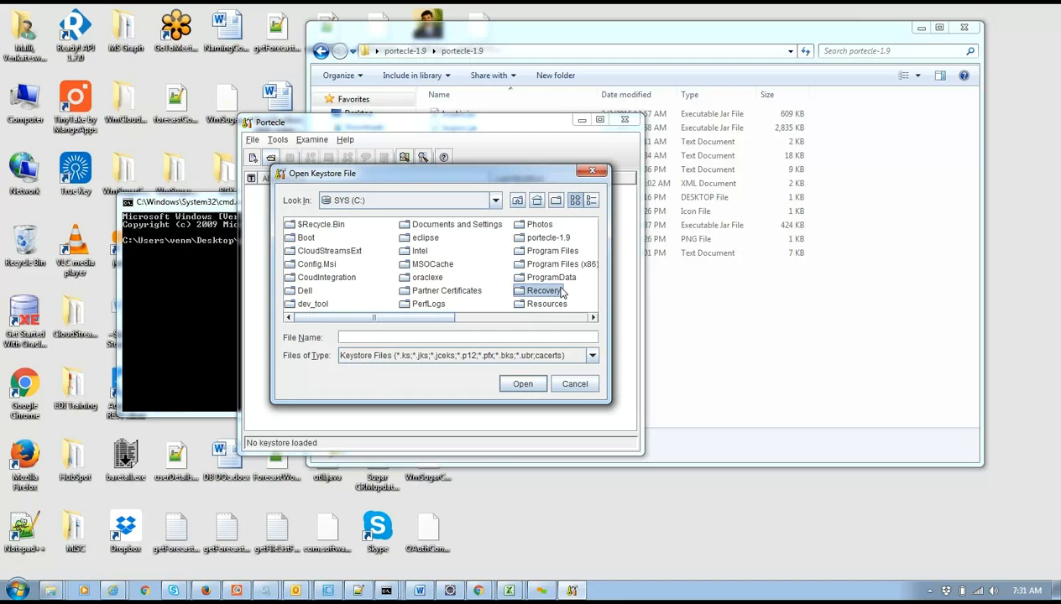
pyautogui.press('s')
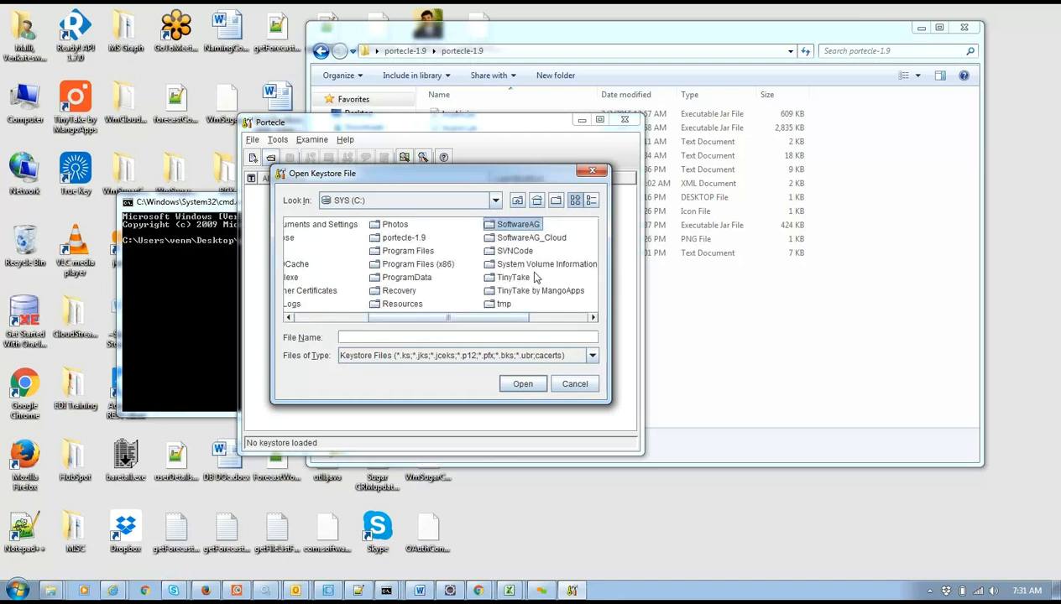
pyautogui.doubleClick(520, 225)
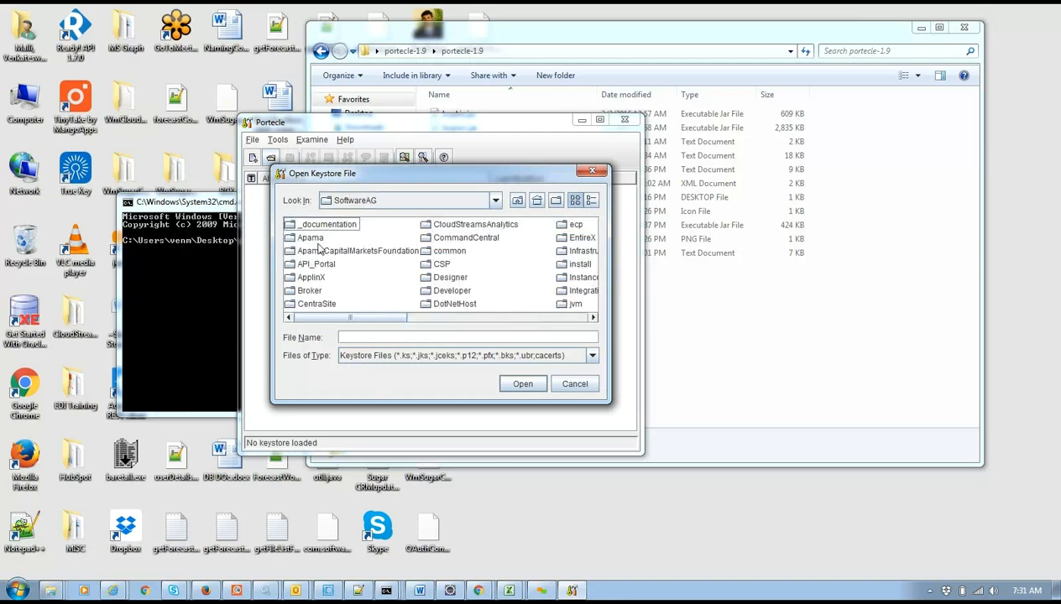
pyautogui.doubleClick(454, 250)
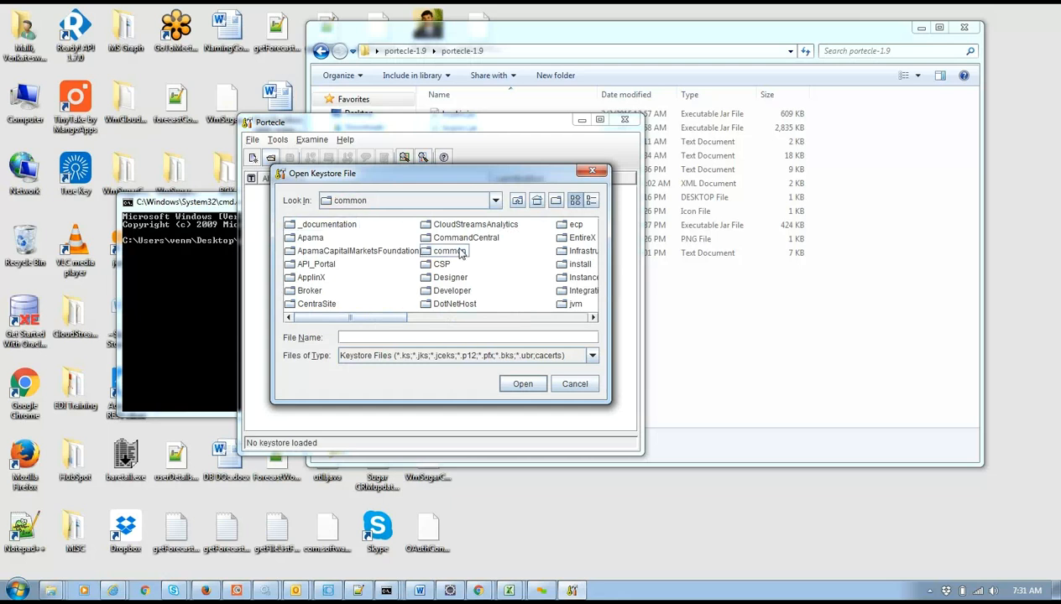
pyautogui.doubleClick(309, 251)
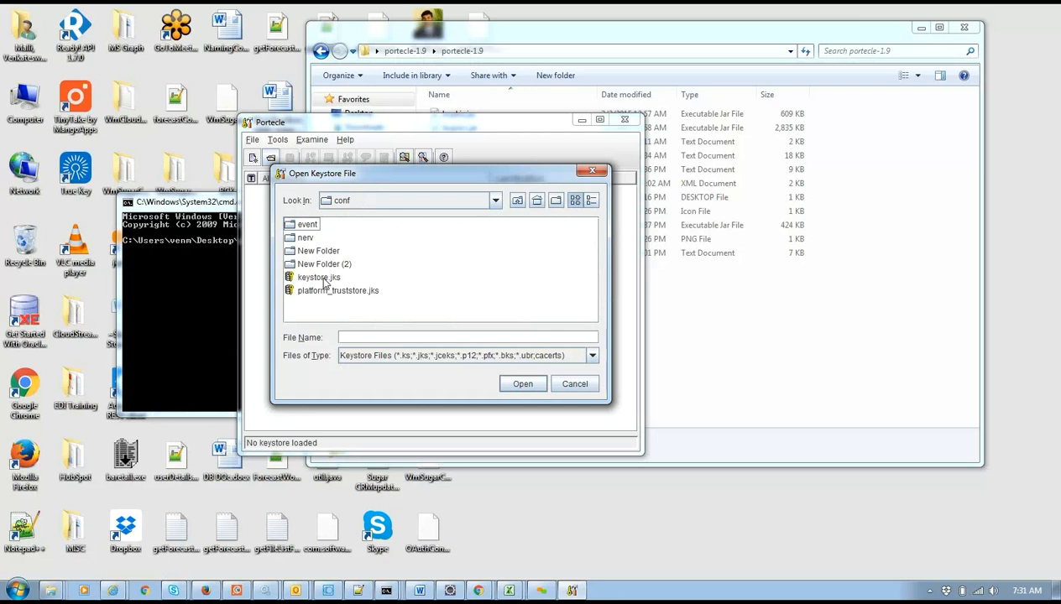
# Open platform_truststore.jks and unlock it with the keystore password.
pyautogui.click(333, 293)
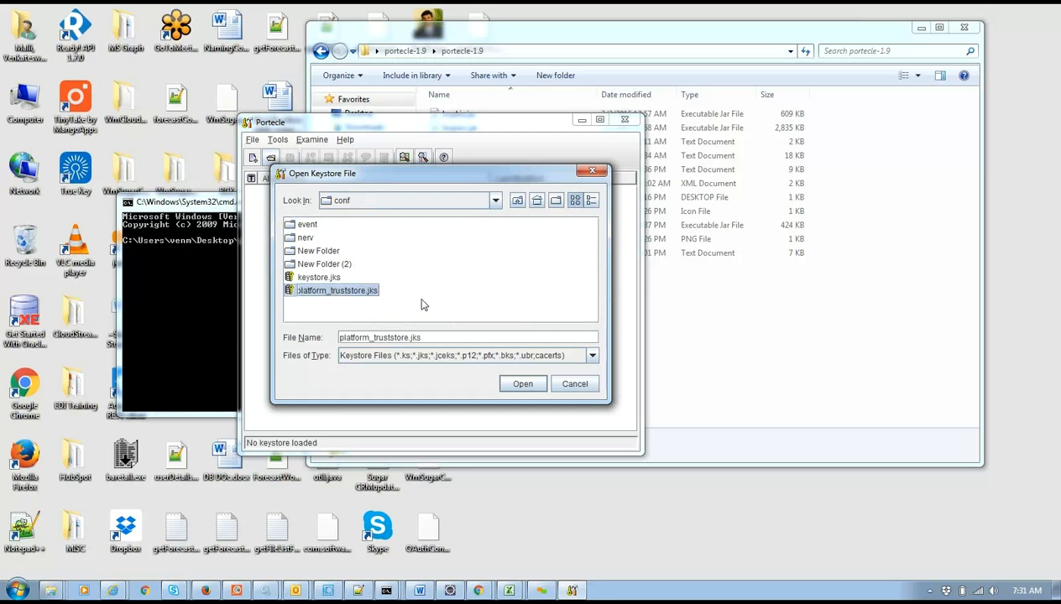
pyautogui.click(511, 388)
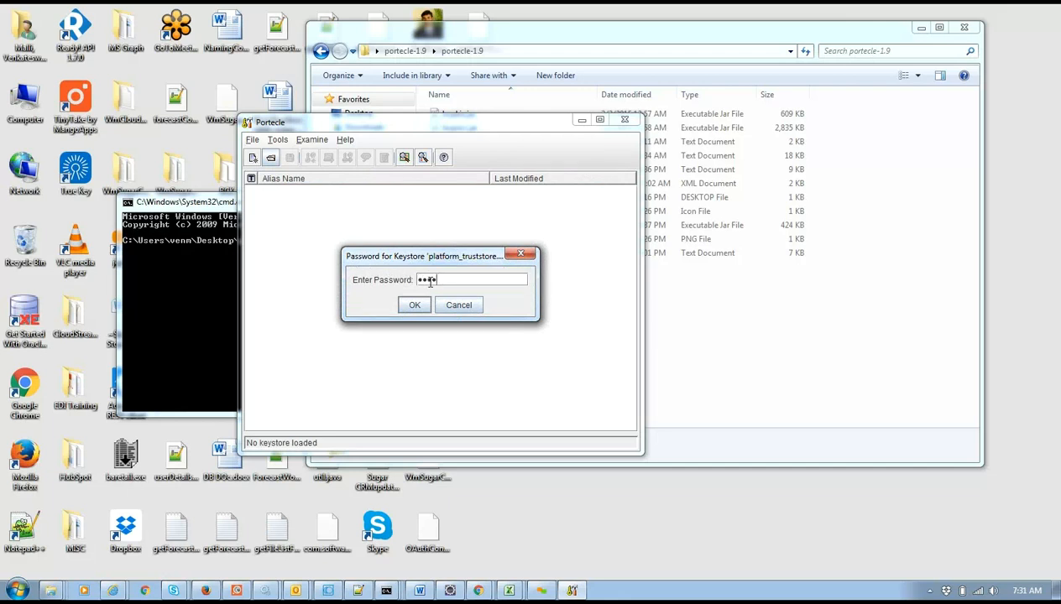
pyautogui.click(421, 309)
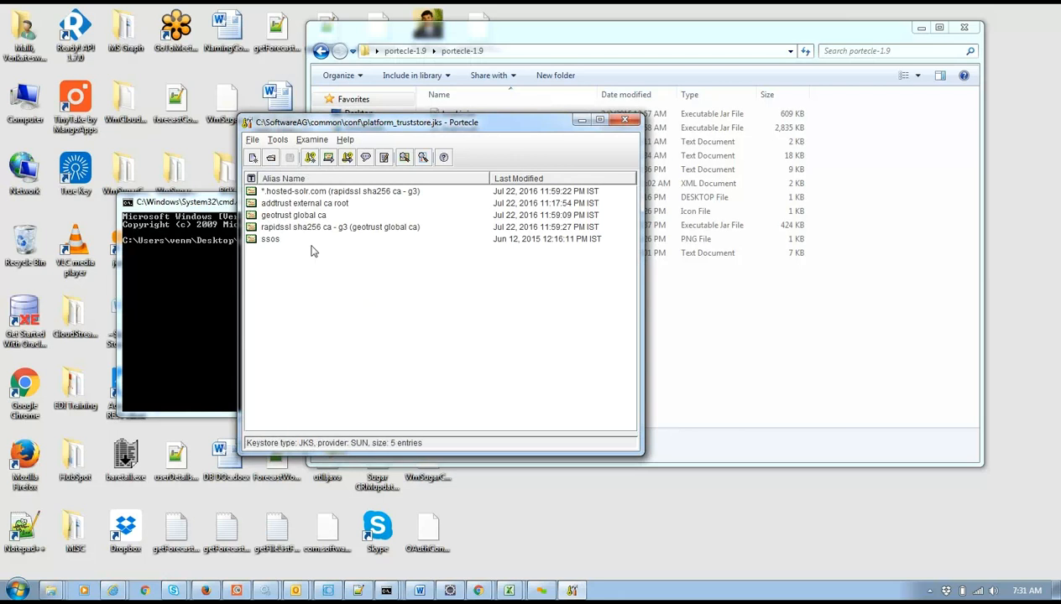
# Start importing a trusted certificate into the truststore and choose inter.cer from the Desktop folder.
pyautogui.click(329, 164)
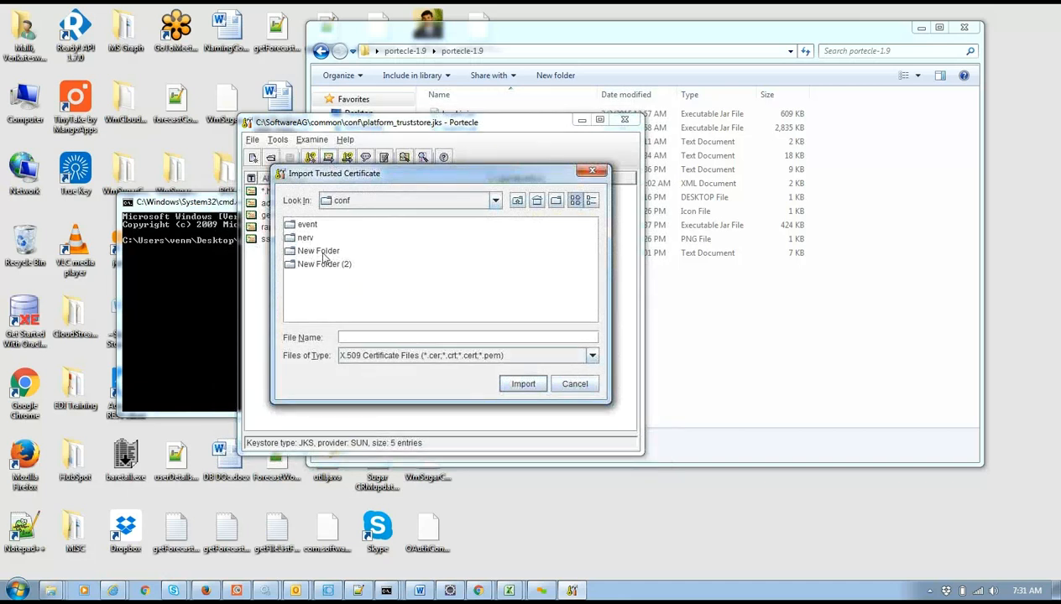
pyautogui.doubleClick(321, 253)
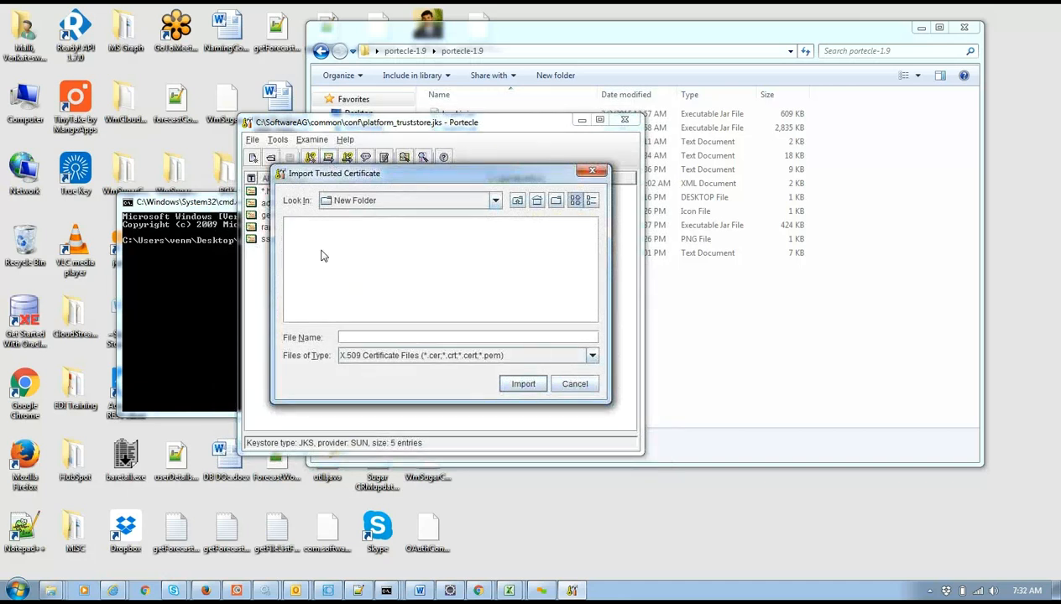
pyautogui.click(496, 201)
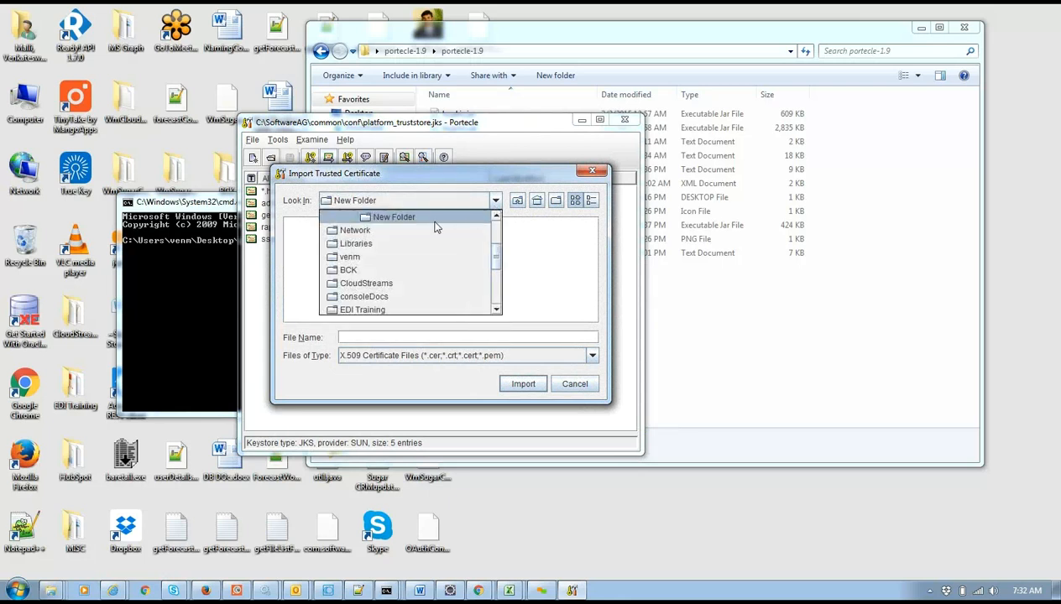
pyautogui.click(497, 217)
pyautogui.click(497, 217)
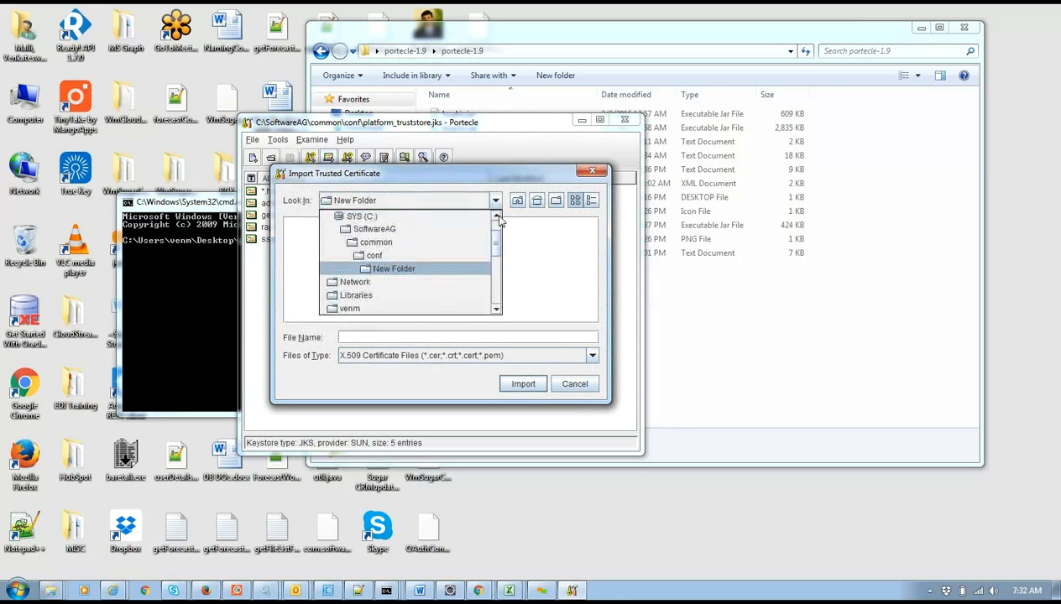
pyautogui.click(375, 229)
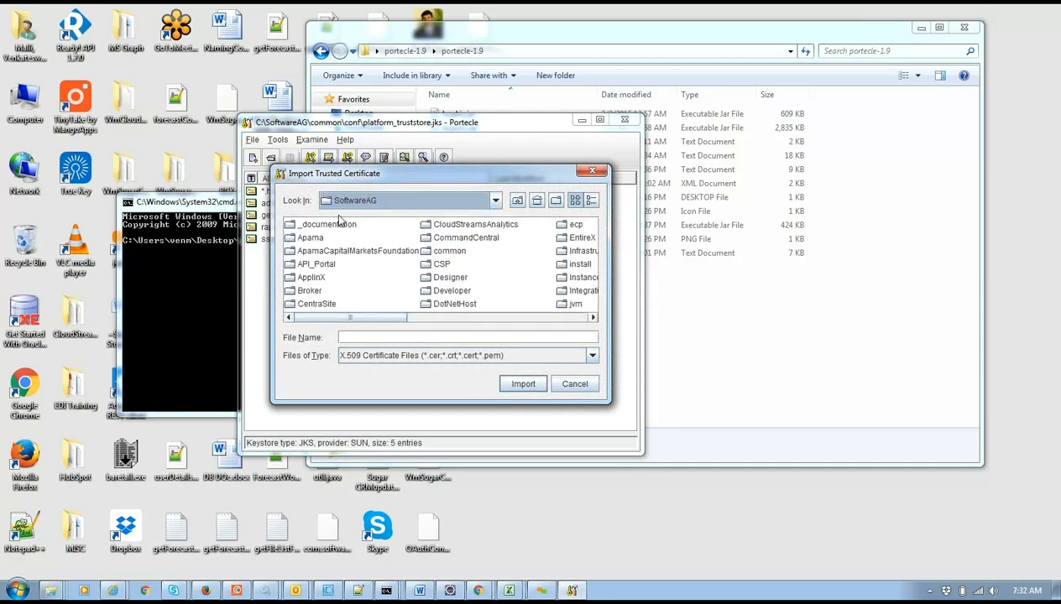
pyautogui.click(537, 201)
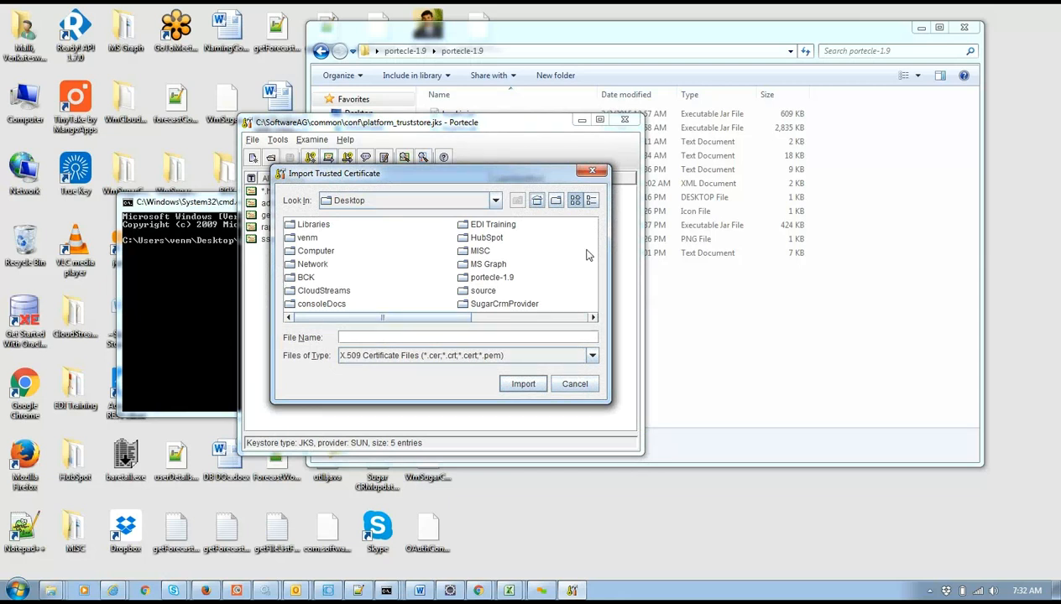
pyautogui.click(464, 312)
pyautogui.scroll(-3, 455, 325)
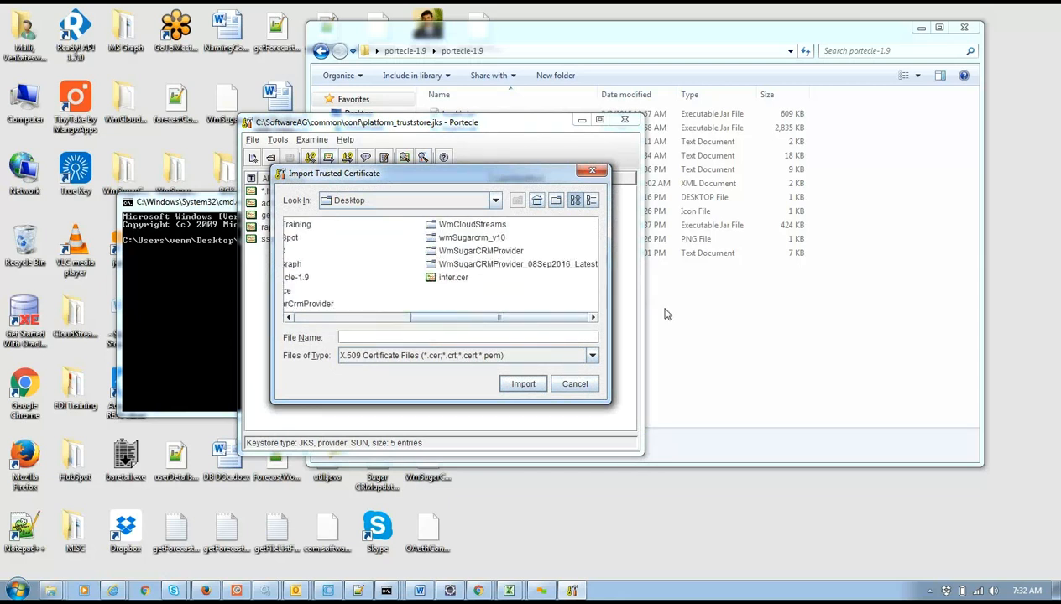
pyautogui.doubleClick(449, 277)
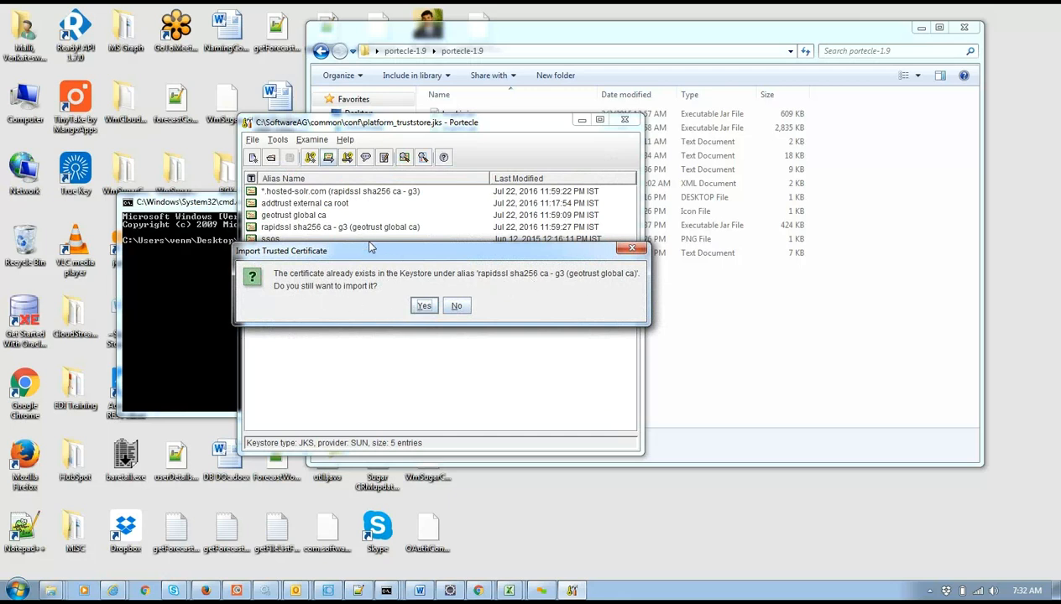
# Import the certificate despite the duplicate, keep the suggested alias and overwrite the existing entry.
pyautogui.click(424, 307)
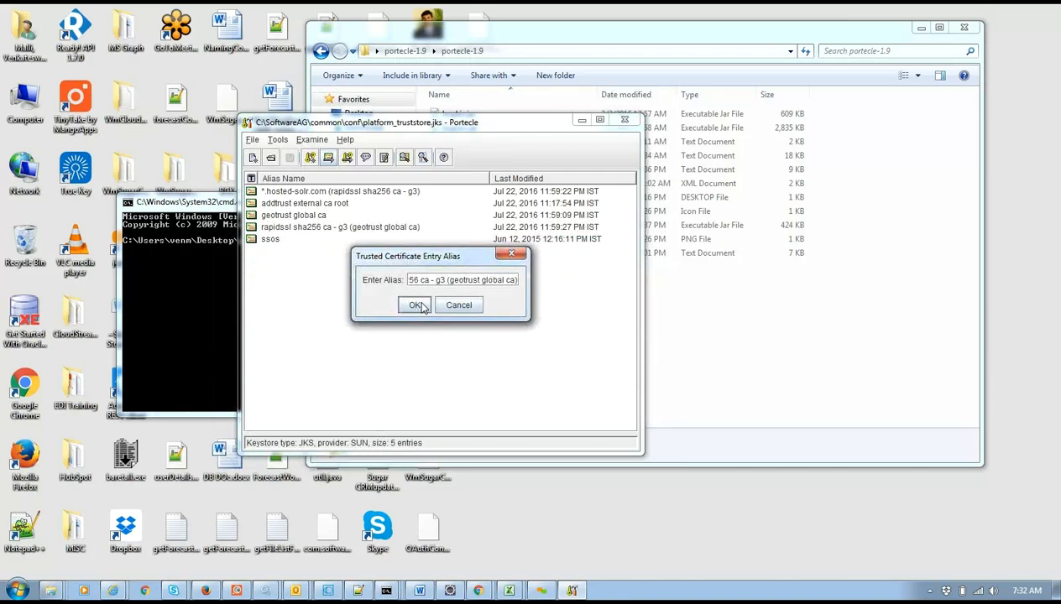
pyautogui.click(422, 307)
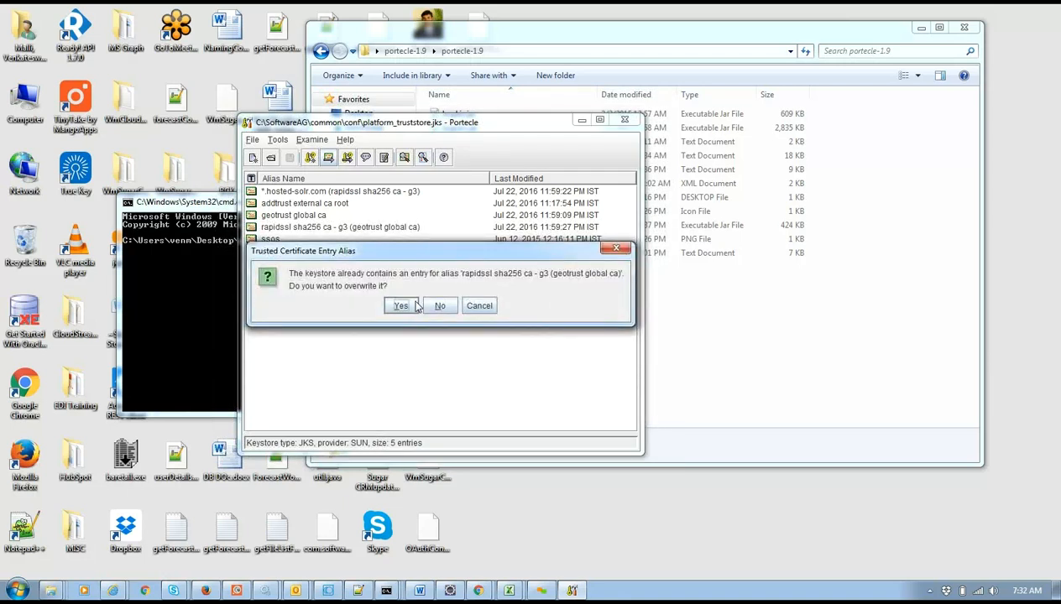
pyautogui.click(401, 307)
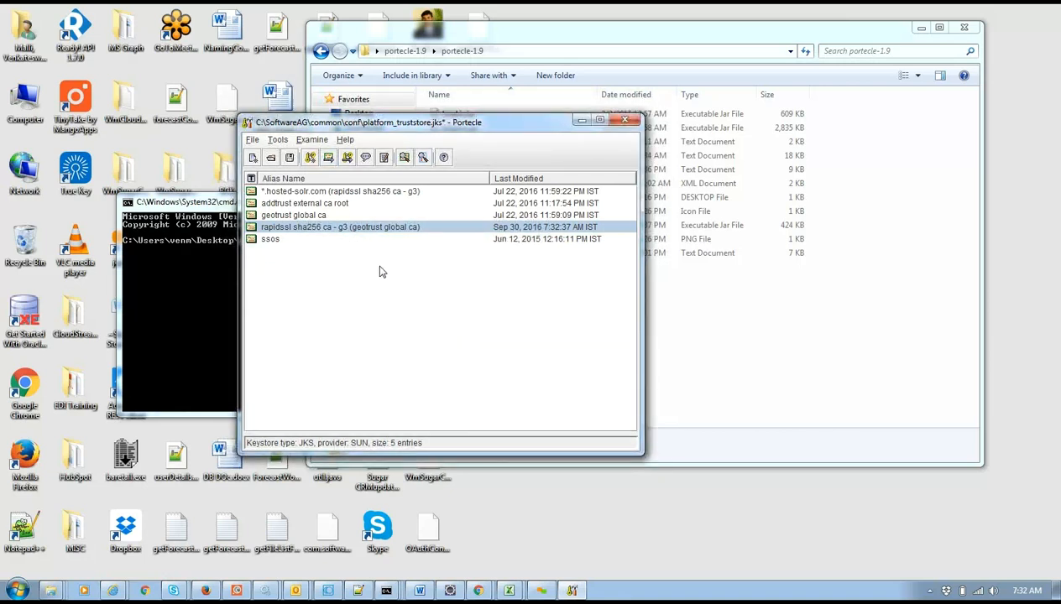
# Examine the certificate details of the rapidssl sha256 ca - g3 (geotrust global ca) entry.
pyautogui.doubleClick(377, 234)
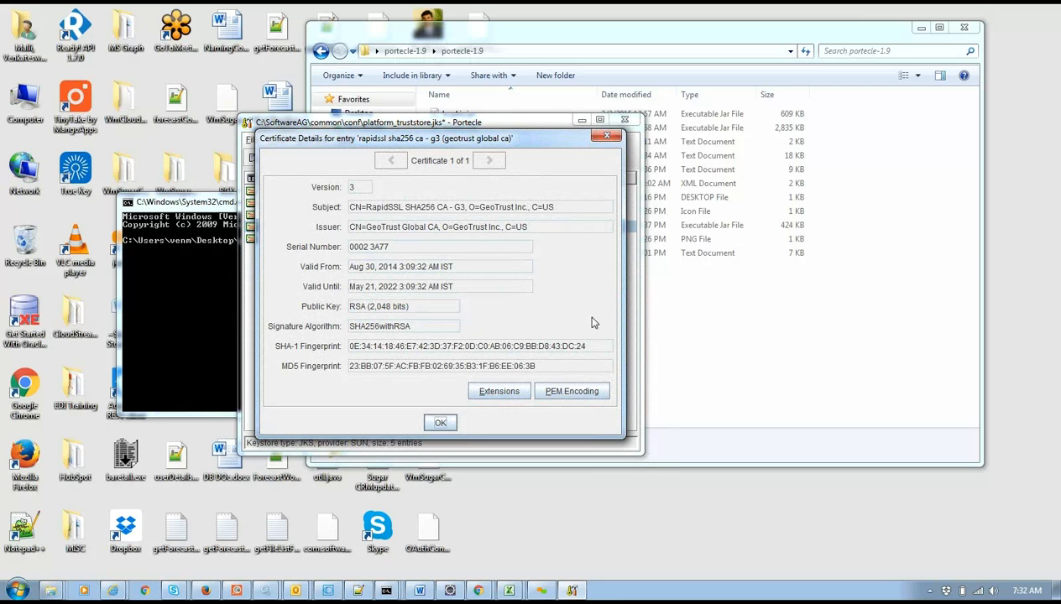
pyautogui.click(438, 424)
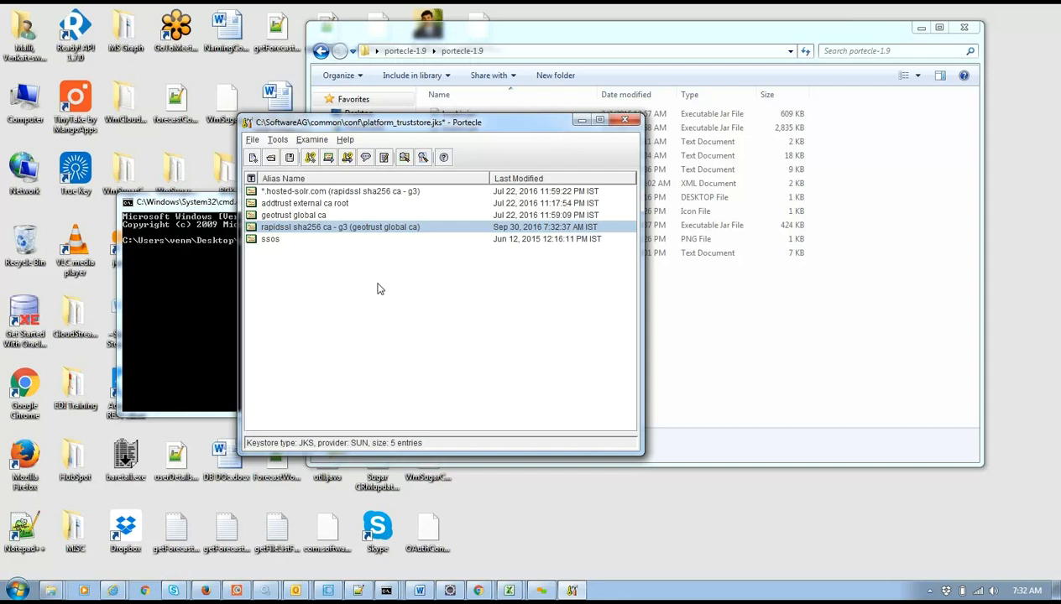
pyautogui.doubleClick(431, 235)
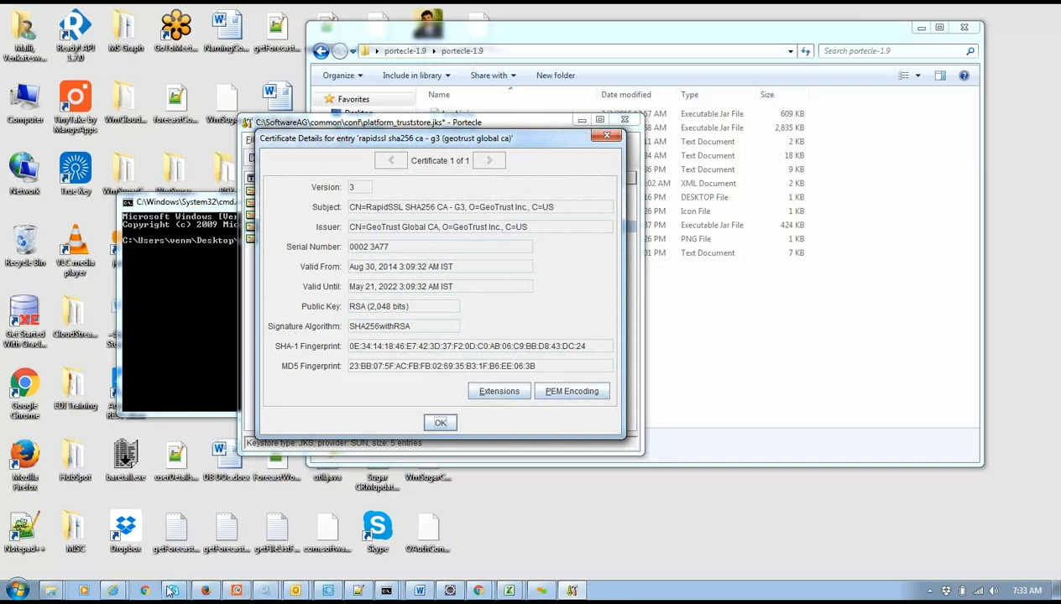
# Switch to Chrome and open the Integration Server administration page at localhost:5555 in a new tab.
pyautogui.click(479, 590)
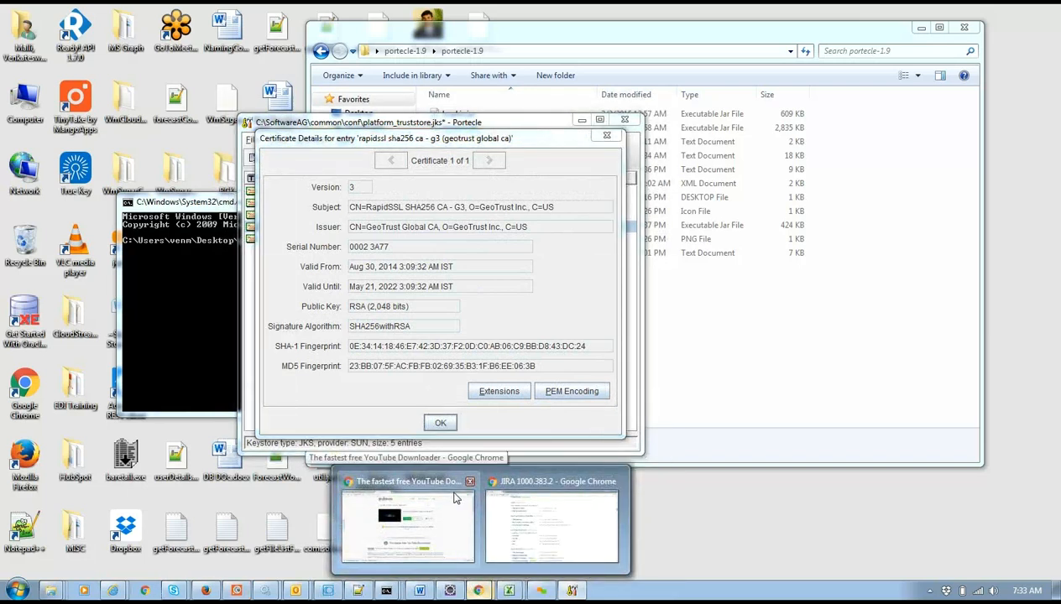
pyautogui.click(519, 482)
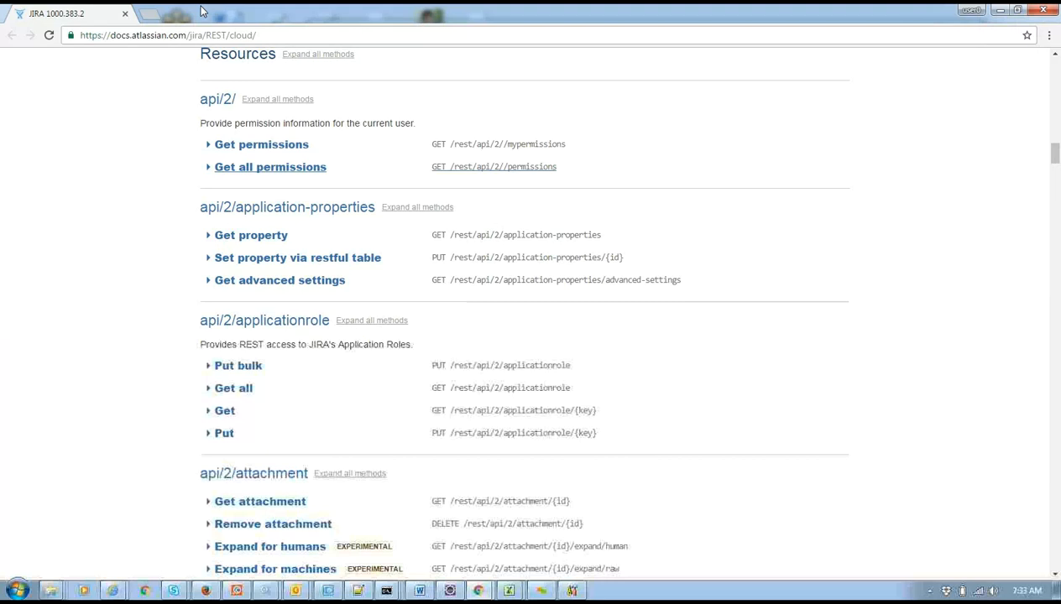
pyautogui.click(147, 14)
pyautogui.write('localhost:5555')
pyautogui.press('Return')
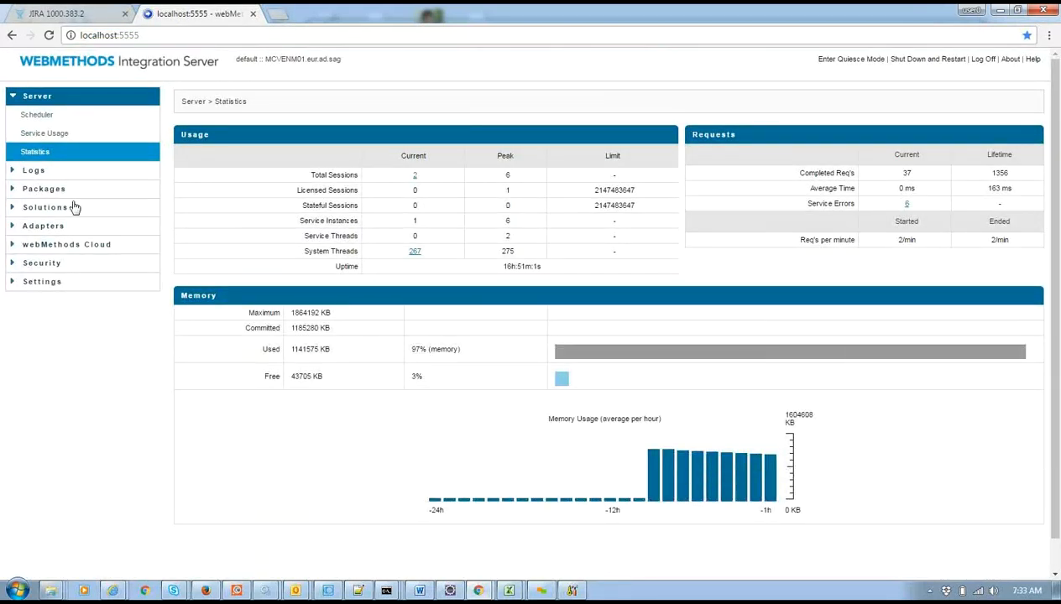
# Open the details of the RapidSSL SHA256 CA - G3 client certificate and compare them with the truststore entry in Portecle.
pyautogui.click(41, 263)
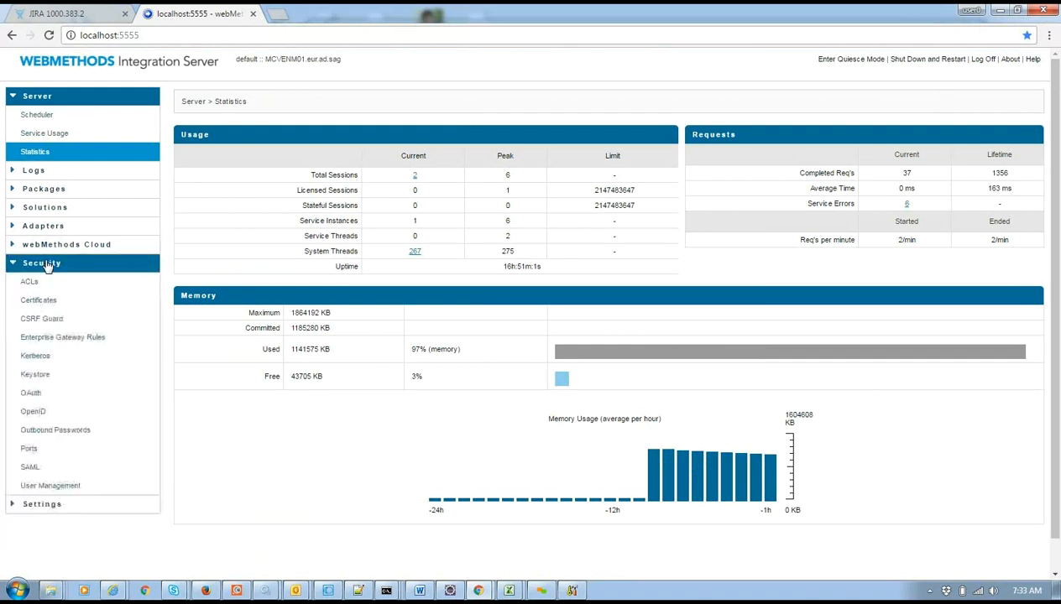
pyautogui.click(43, 299)
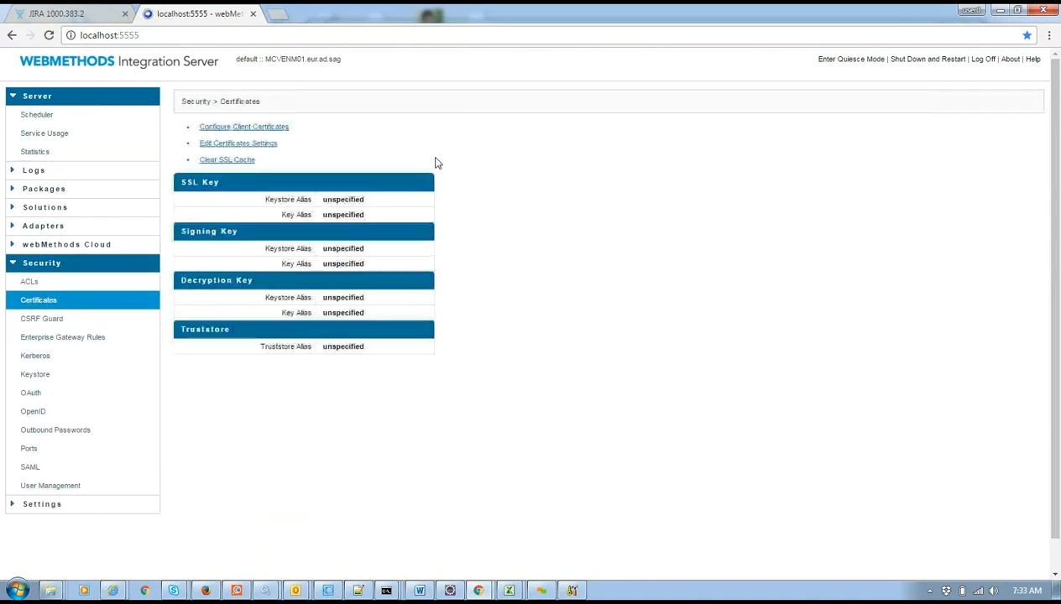
pyautogui.click(232, 126)
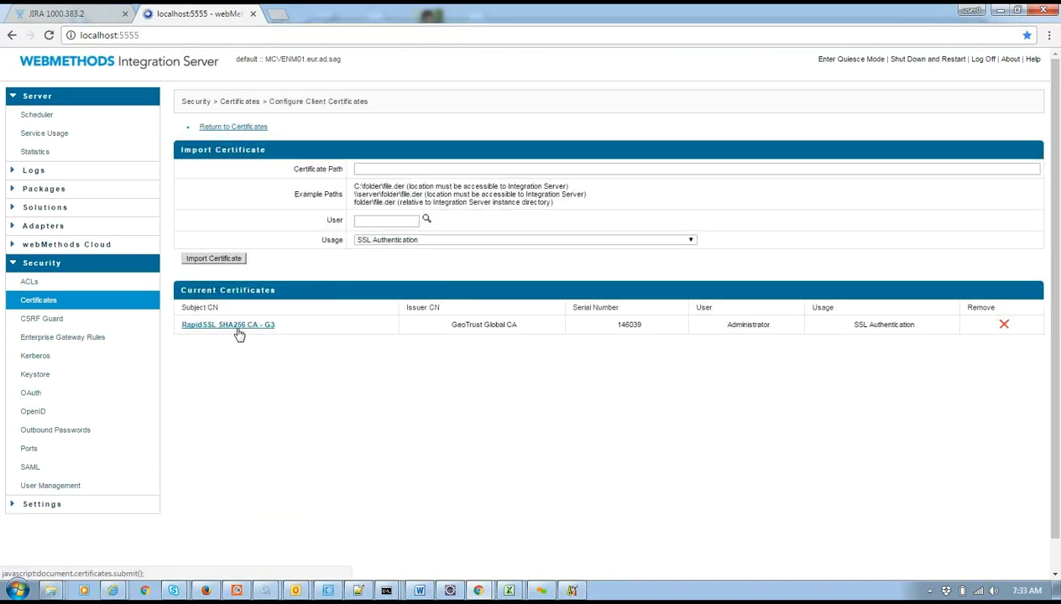
pyautogui.click(235, 328)
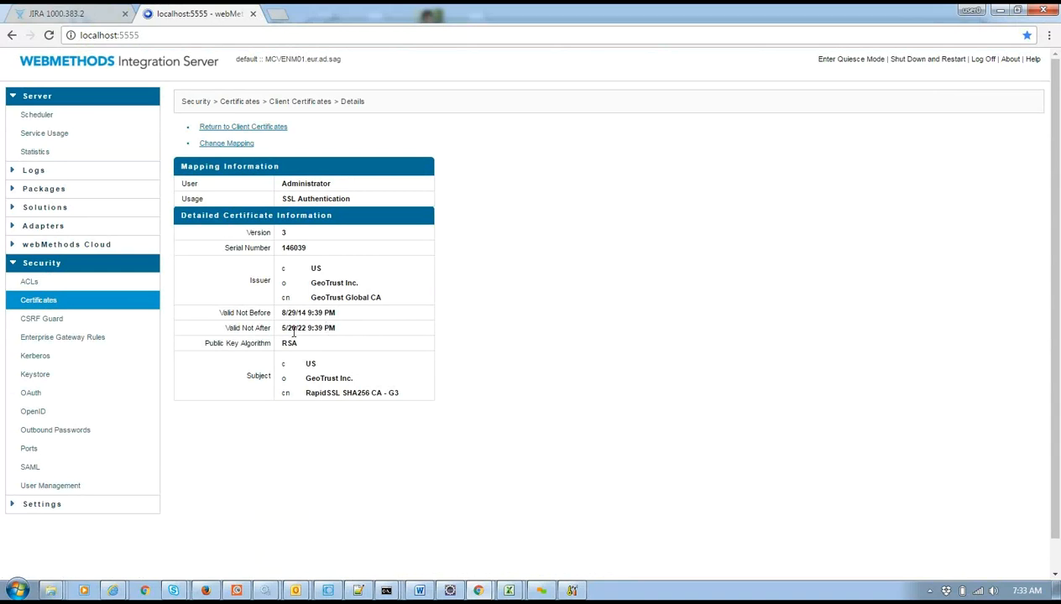
pyautogui.hotkey('alt', 'Tab')
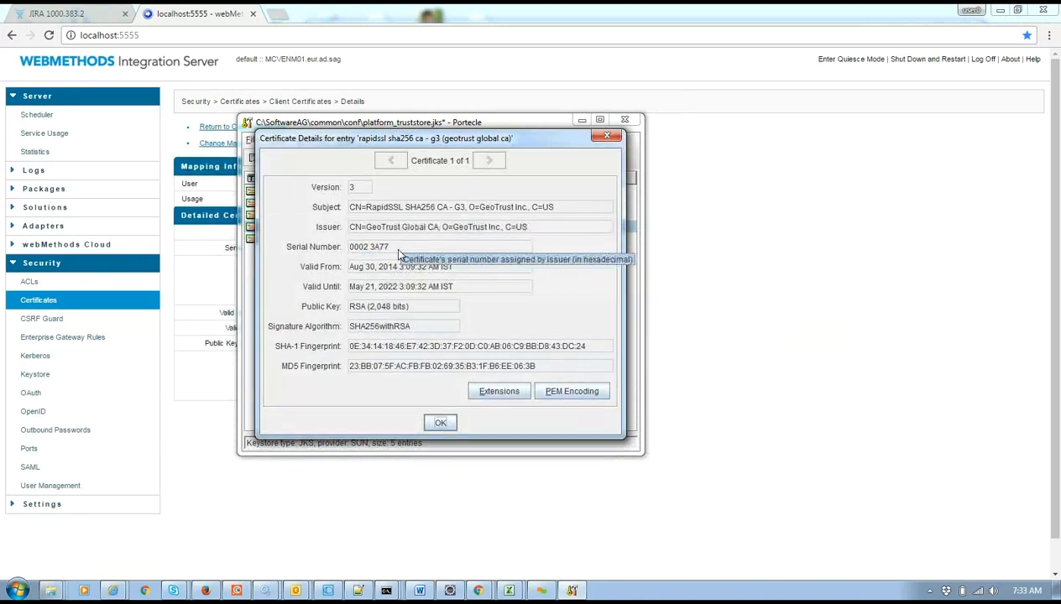
# Close the certificate details and exit Portecle, saving the changes to platform_truststore.jks.
pyautogui.click(616, 140)
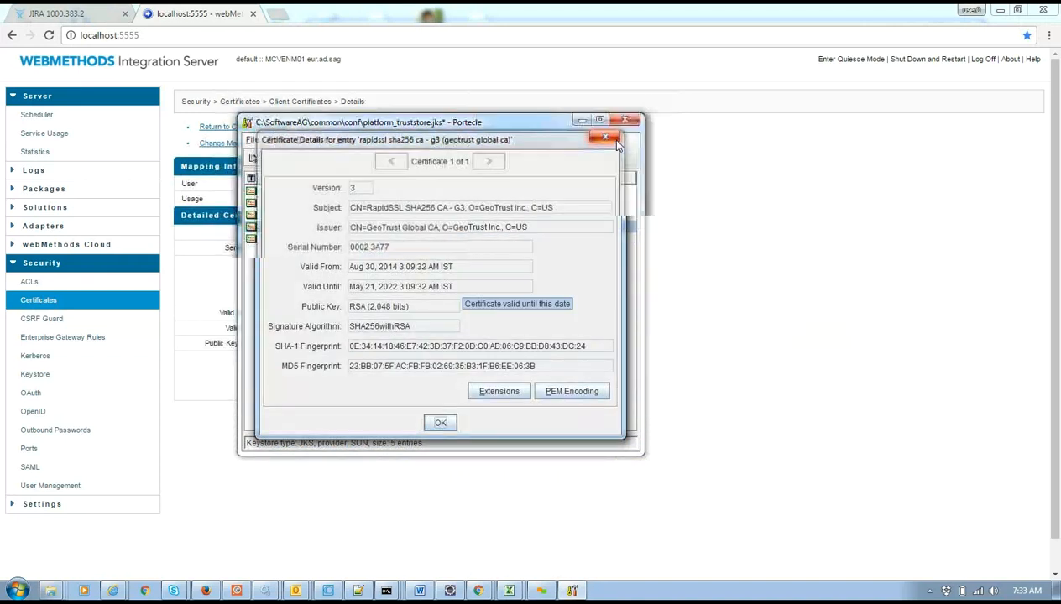
pyautogui.click(624, 120)
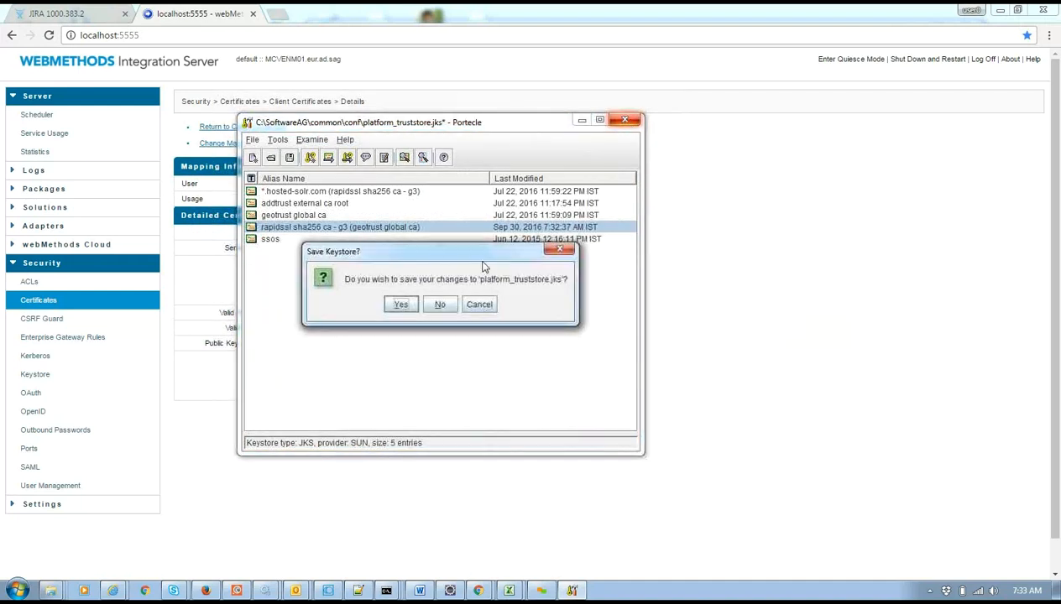
pyautogui.click(410, 306)
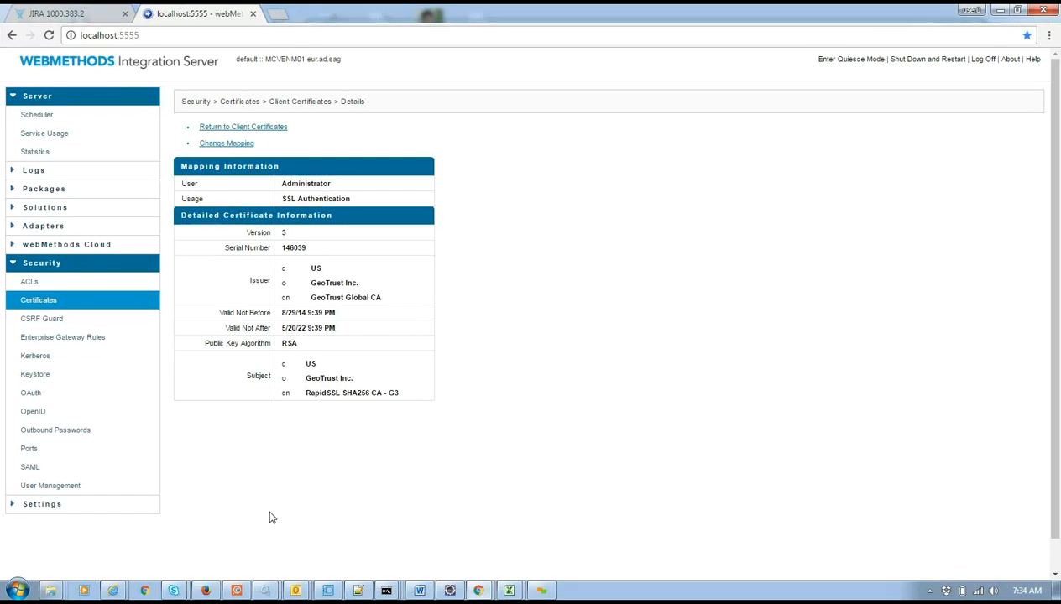
# Return to the client certificate configuration in Integration Server and review the certificate import form.
pyautogui.moveTo(49, 591)
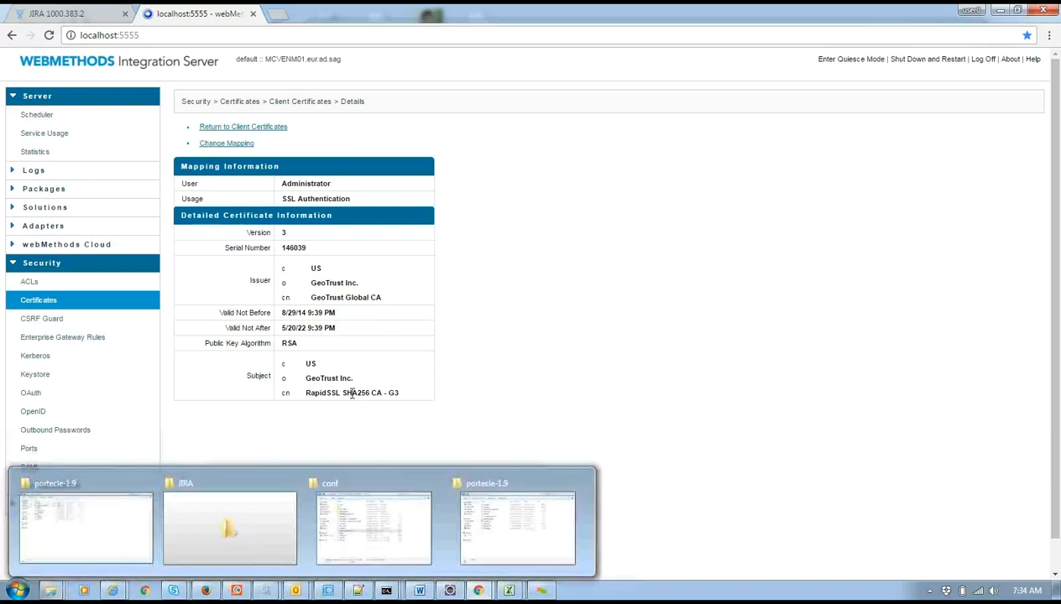
pyautogui.click(110, 300)
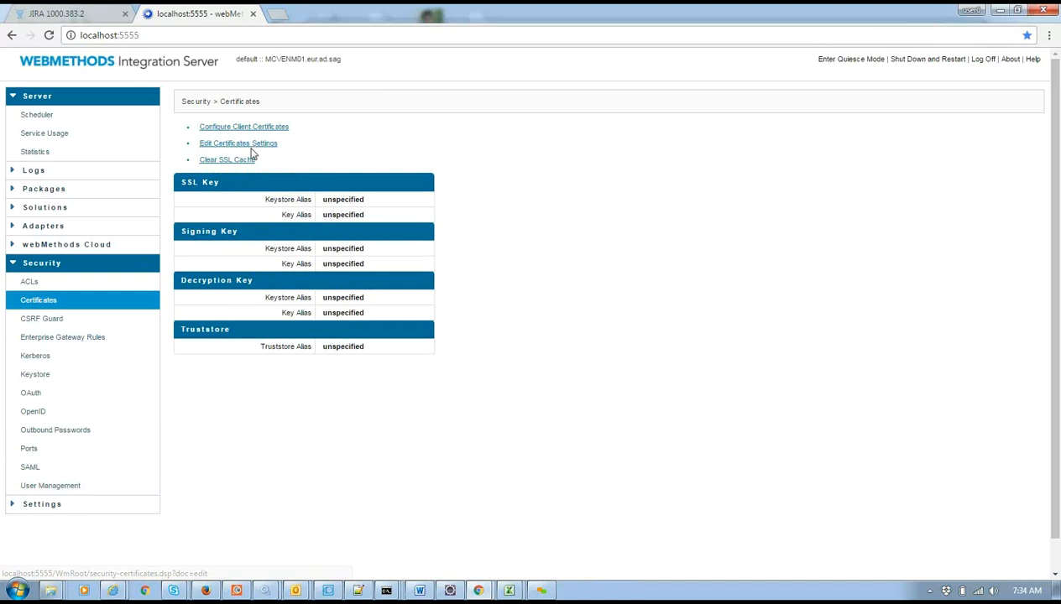
pyautogui.click(238, 127)
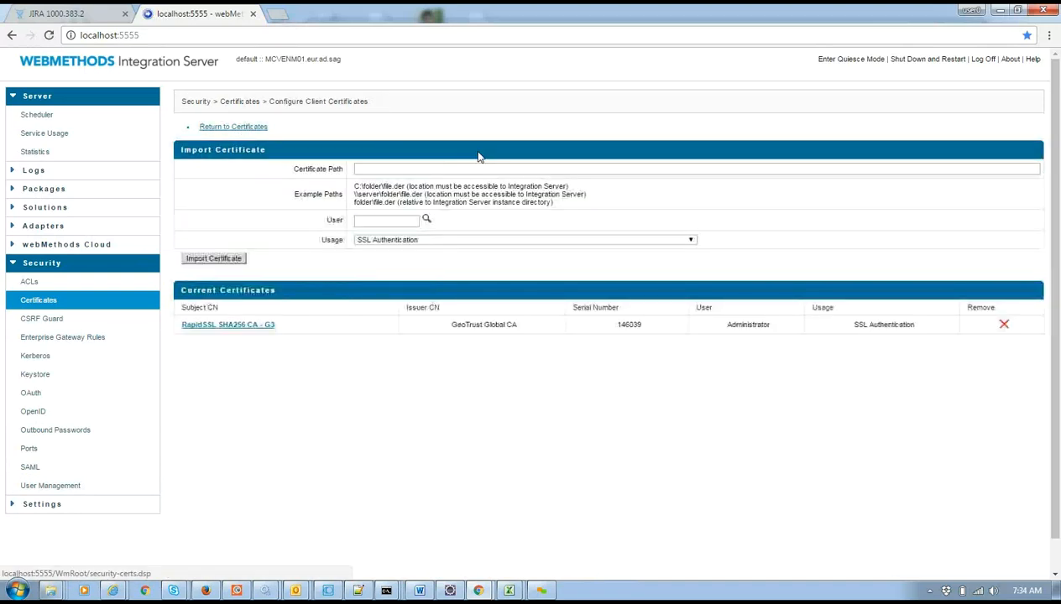
pyautogui.click(474, 169)
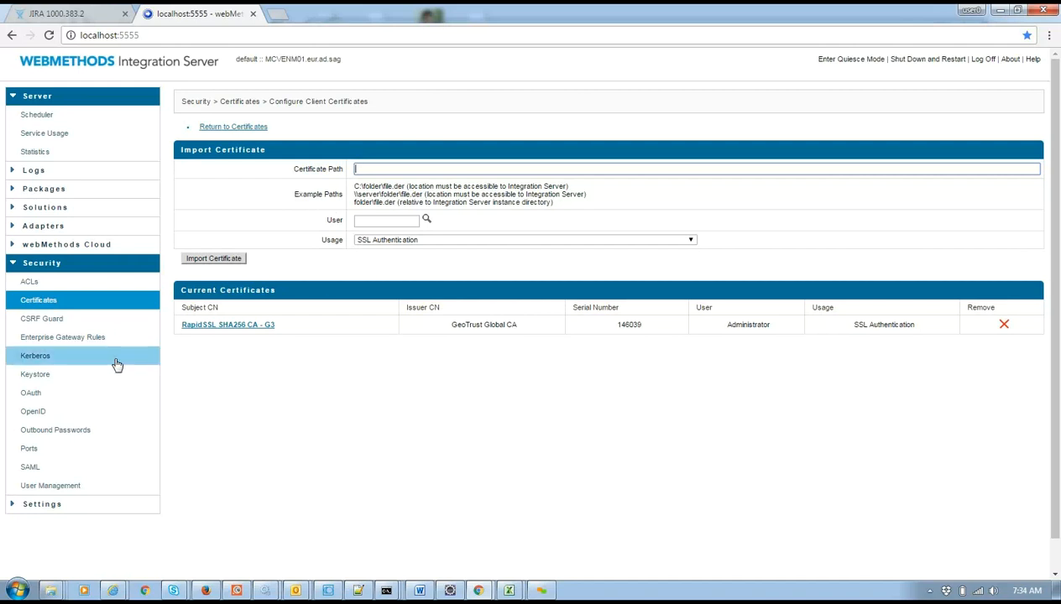
# Review the server's keystore and truststore aliases and the list of configured ports.
pyautogui.click(49, 378)
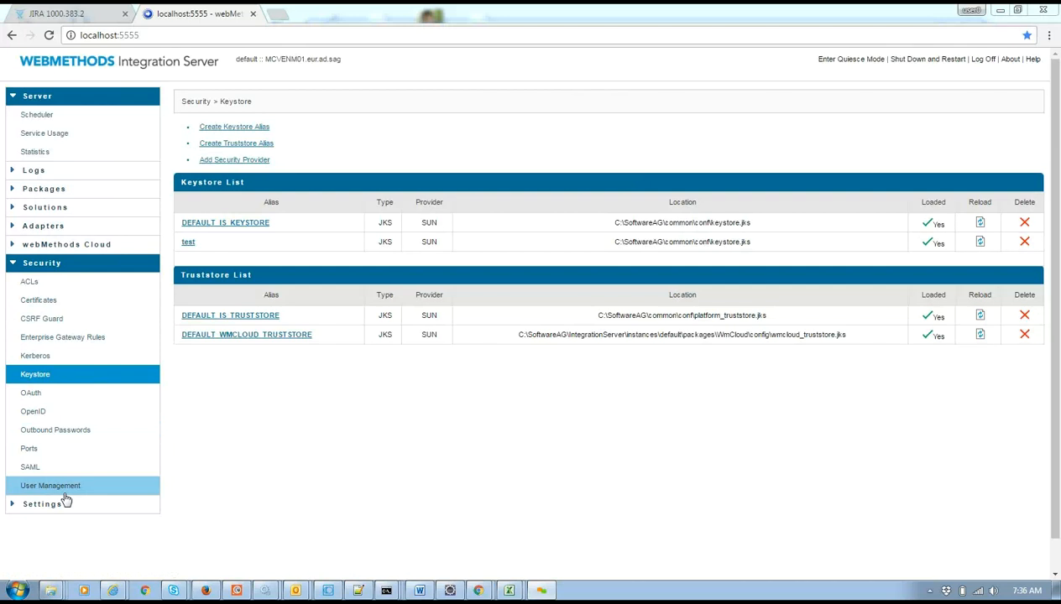
pyautogui.click(35, 447)
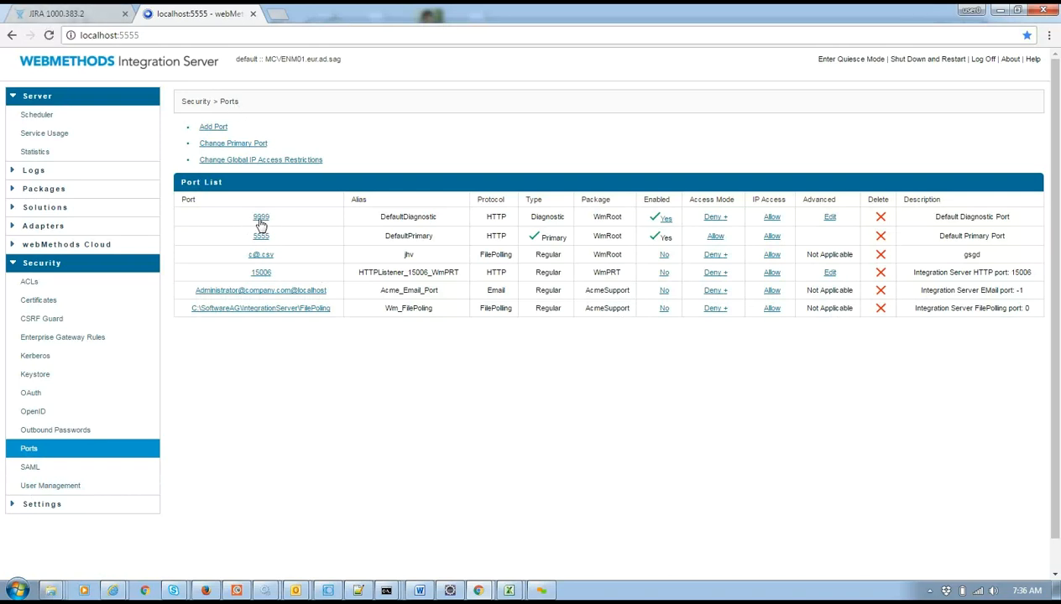
pyautogui.doubleClick(415, 217)
# Start configuring a new webMethods/HTTPS port with port number 5563, alias test and package WmRoot.
pyautogui.click(214, 128)
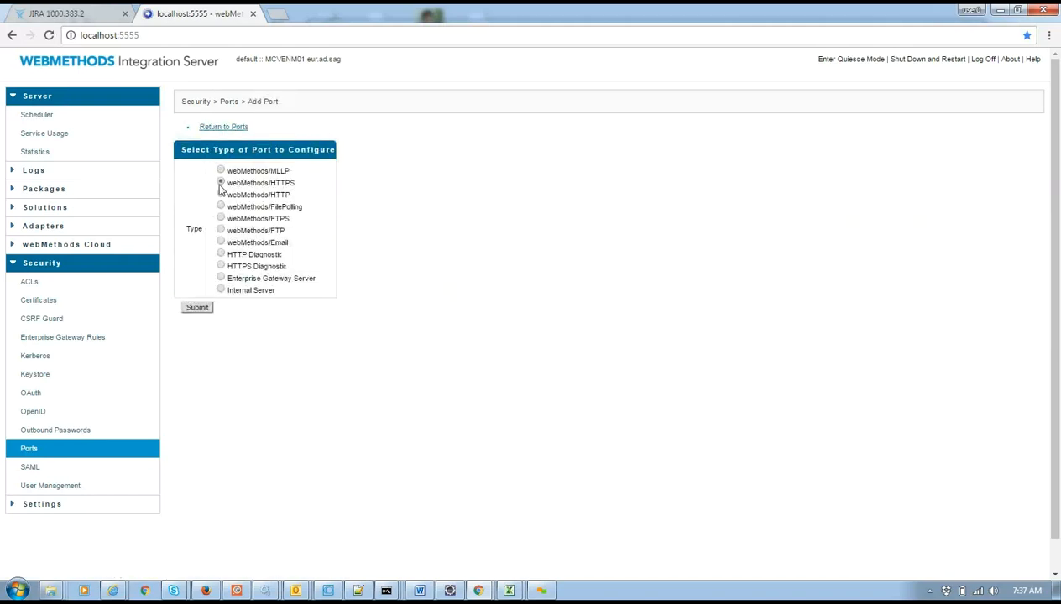
pyautogui.click(196, 308)
pyautogui.click(314, 186)
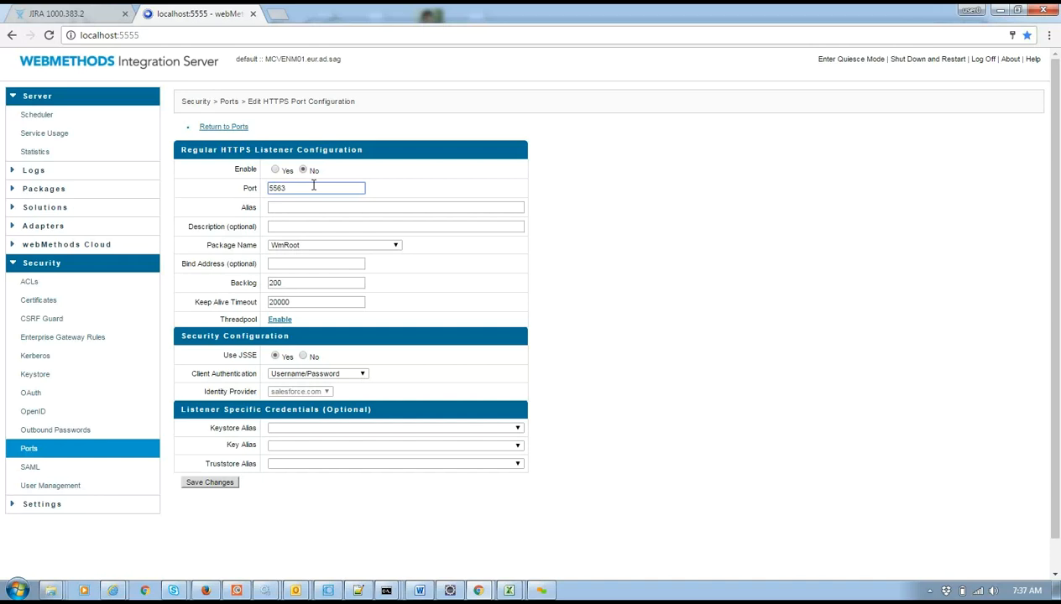
pyautogui.click(296, 205)
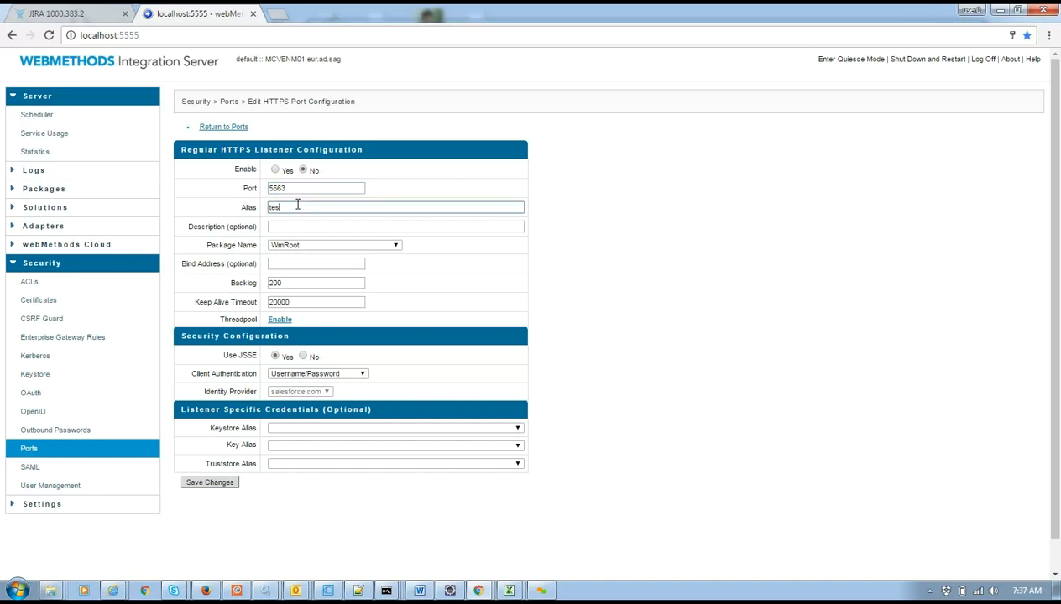
pyautogui.moveTo(300, 235)
pyautogui.mouseDown()
pyautogui.moveTo(300, 255)
pyautogui.moveTo(214, 242)
pyautogui.moveTo(296, 218)
pyautogui.mouseUp()
pyautogui.click(299, 220)
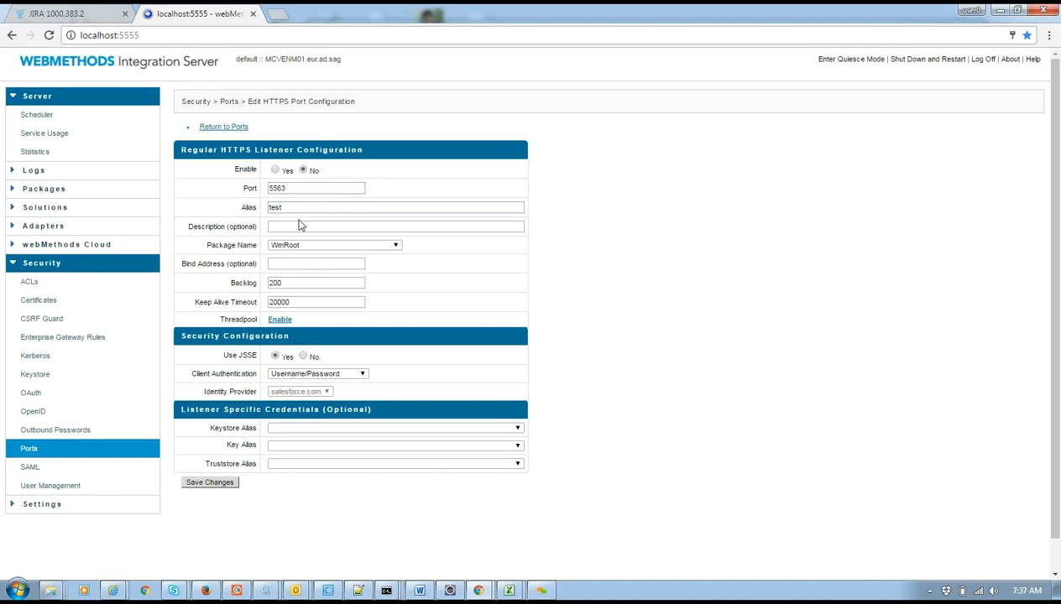
pyautogui.click(293, 226)
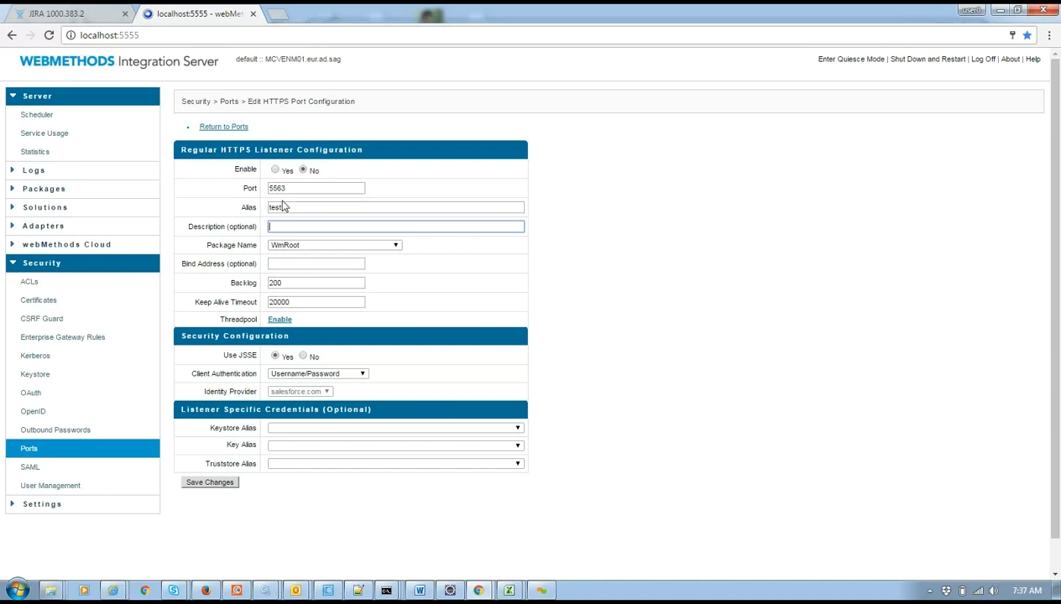
pyautogui.click(325, 246)
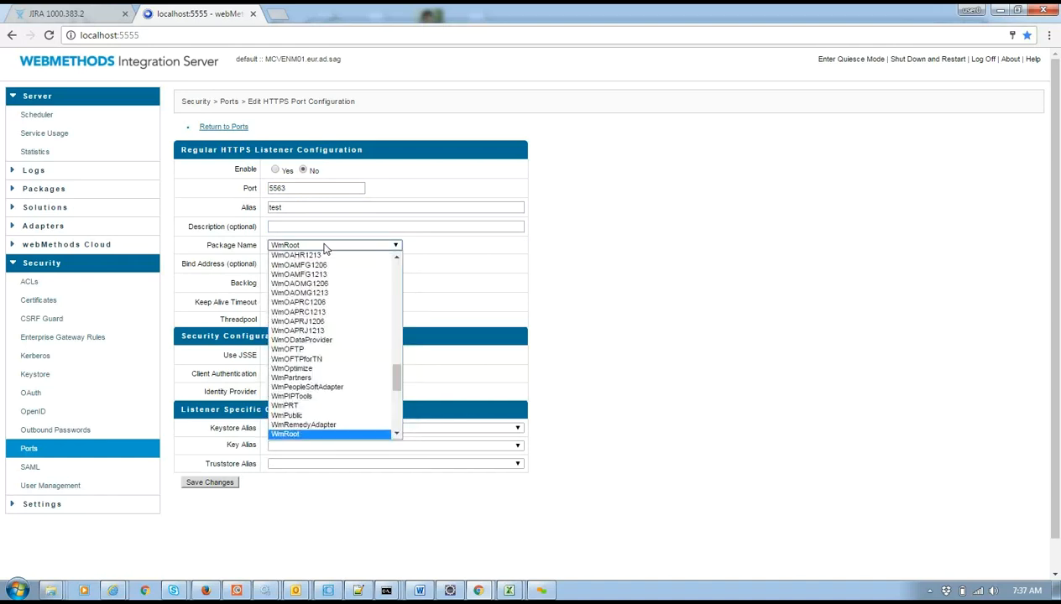
pyautogui.click(327, 246)
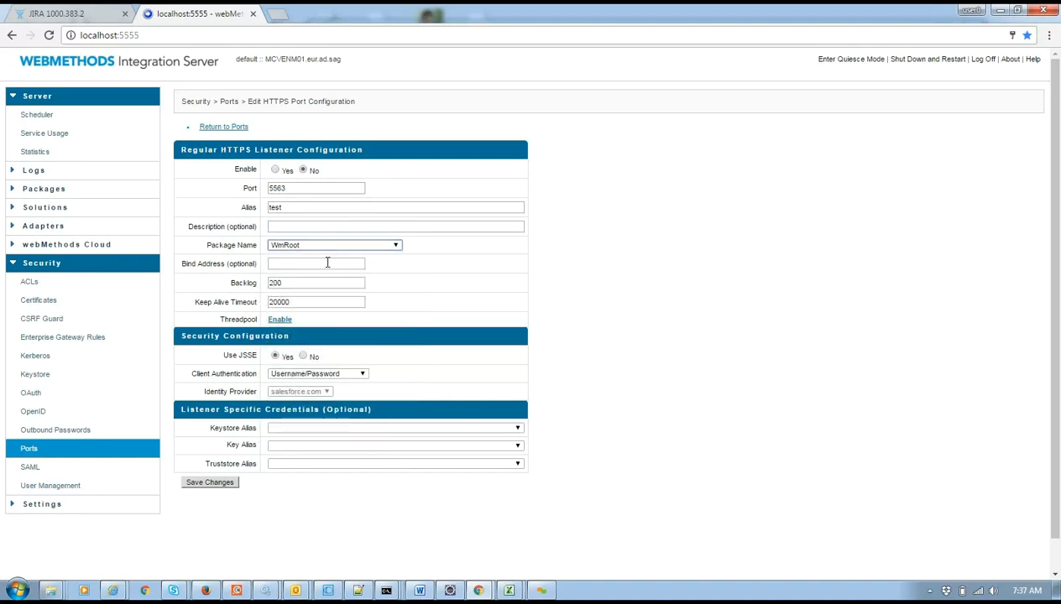
pyautogui.click(286, 263)
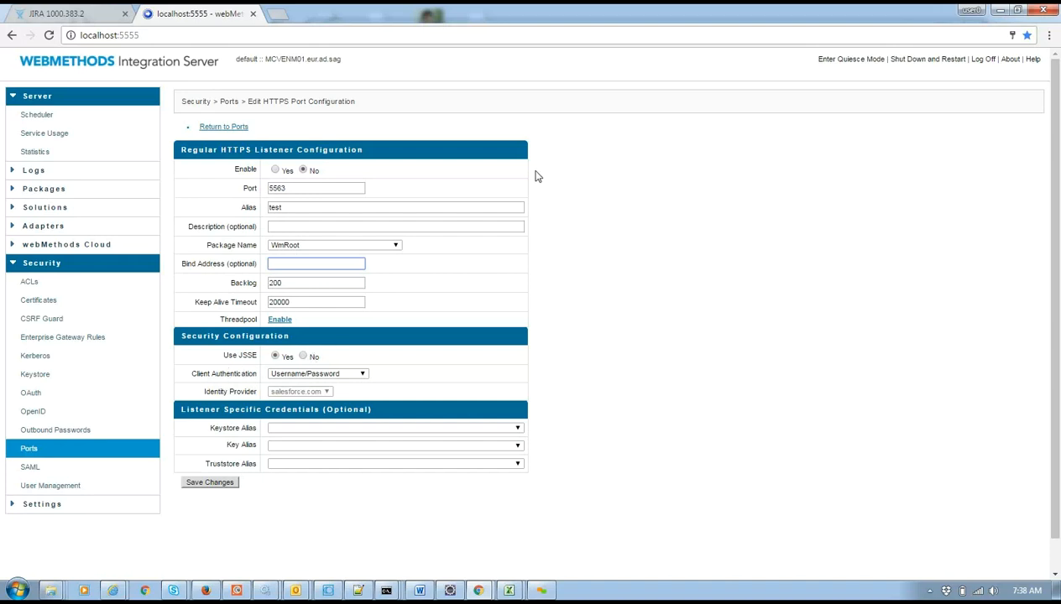
pyautogui.doubleClick(272, 188)
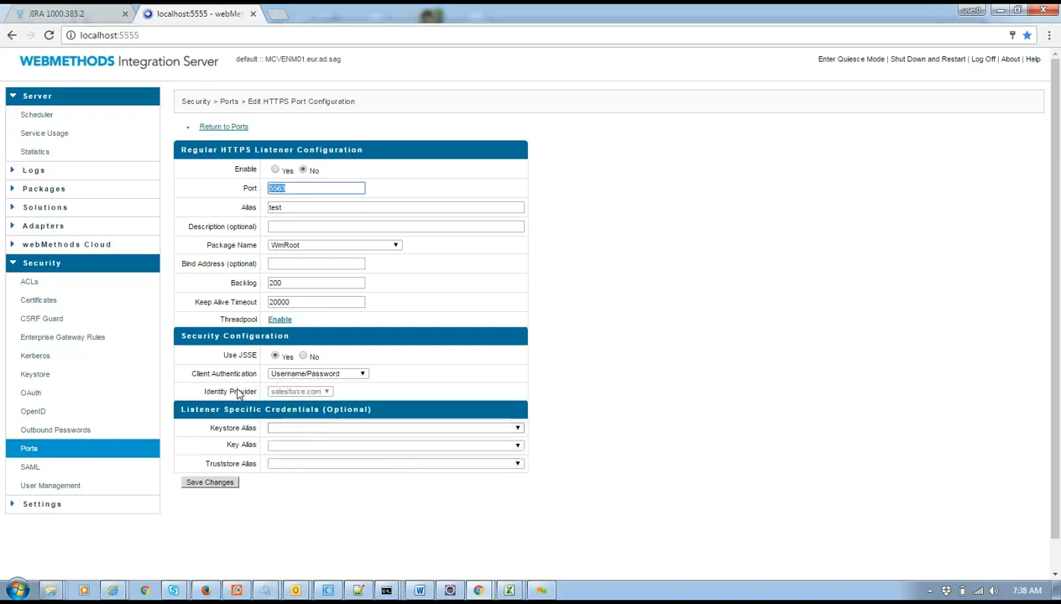
# Set Use JSSE to No and Client Authentication to Require Client Certificates for the HTTPS listener.
pyautogui.click(307, 362)
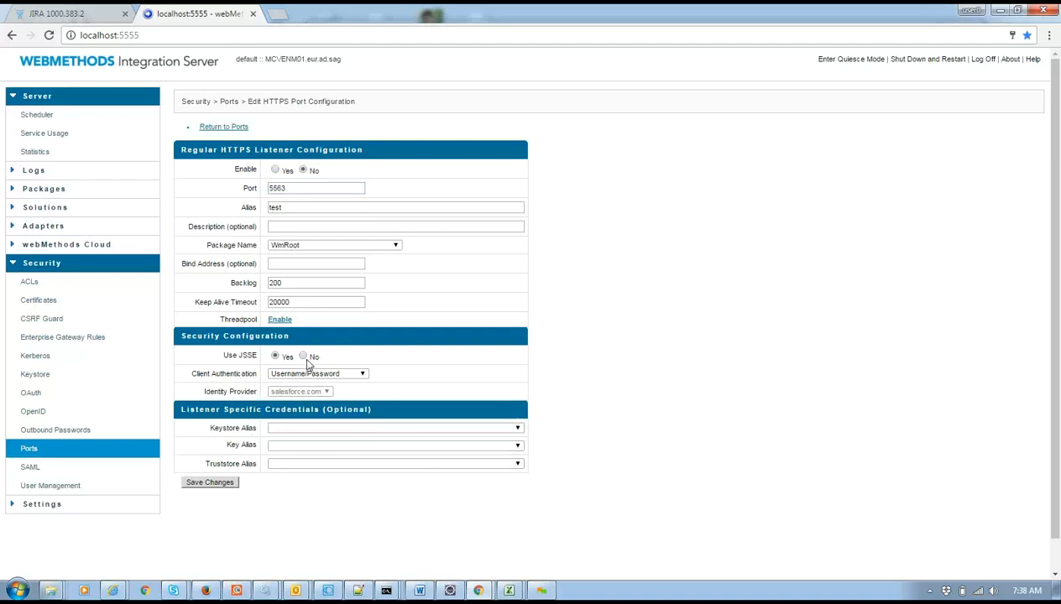
pyautogui.doubleClick(250, 354)
pyautogui.click(270, 370)
pyautogui.click(312, 375)
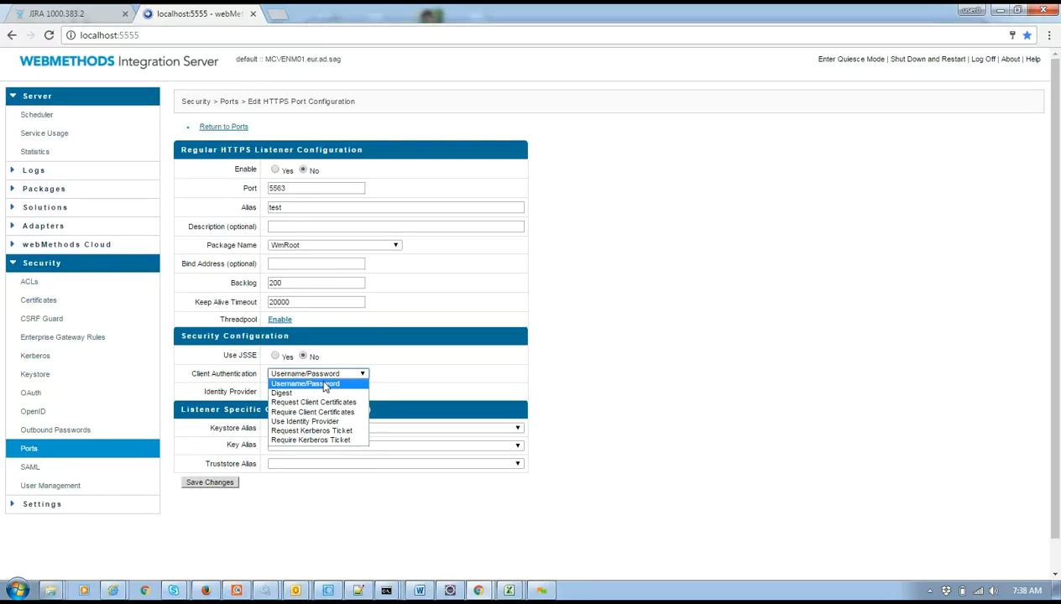
pyautogui.click(380, 370)
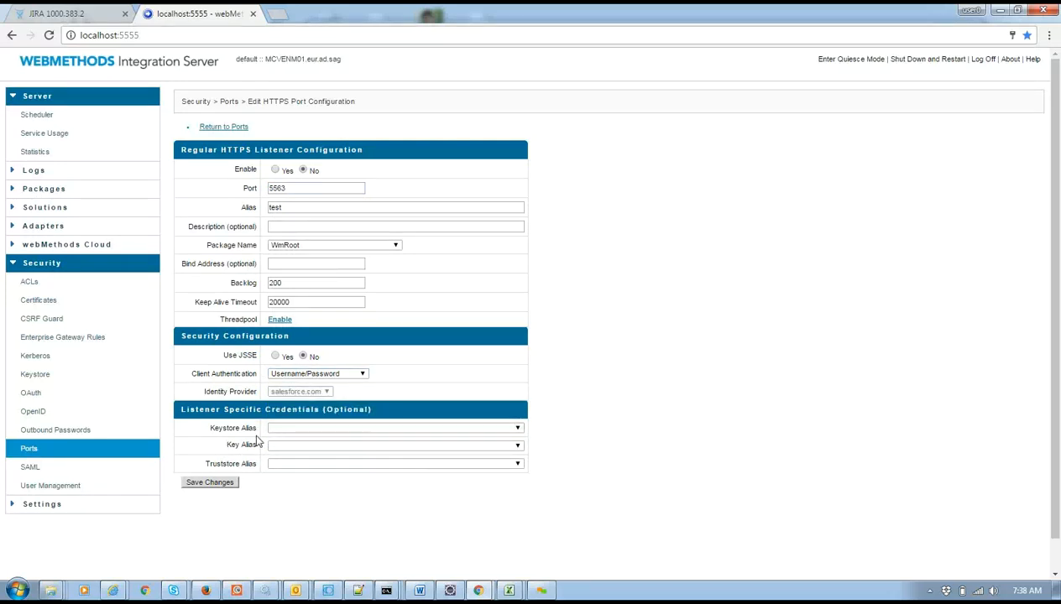
pyautogui.click(322, 430)
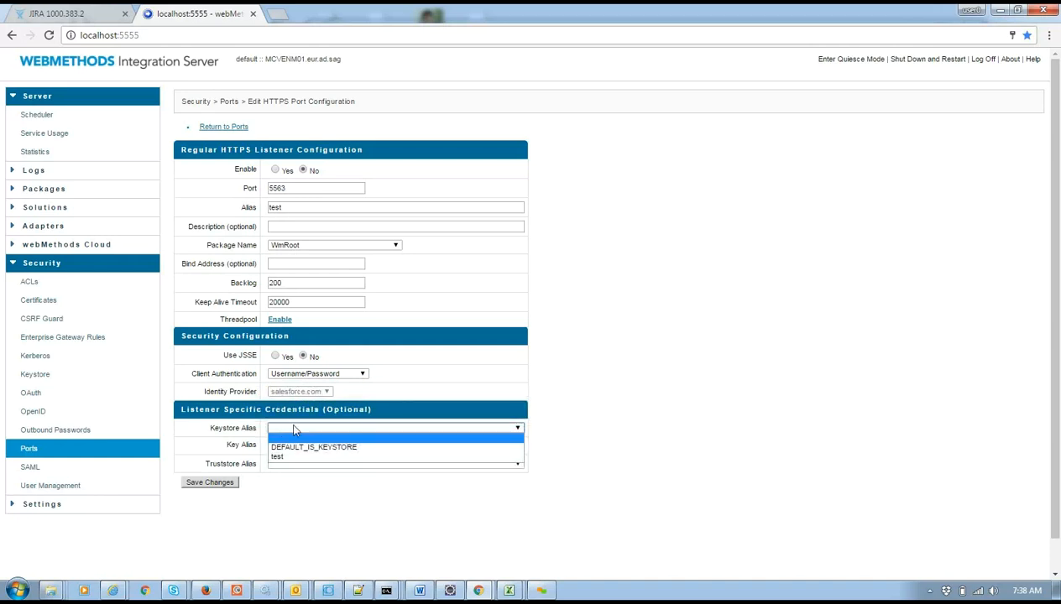
pyautogui.click(360, 407)
pyautogui.click(320, 375)
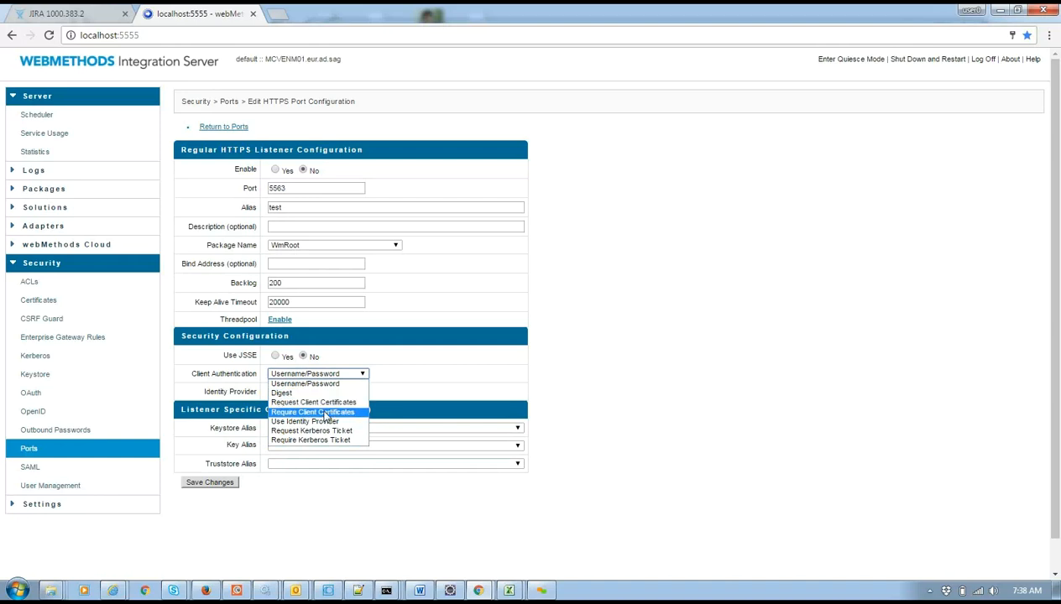
pyautogui.click(325, 412)
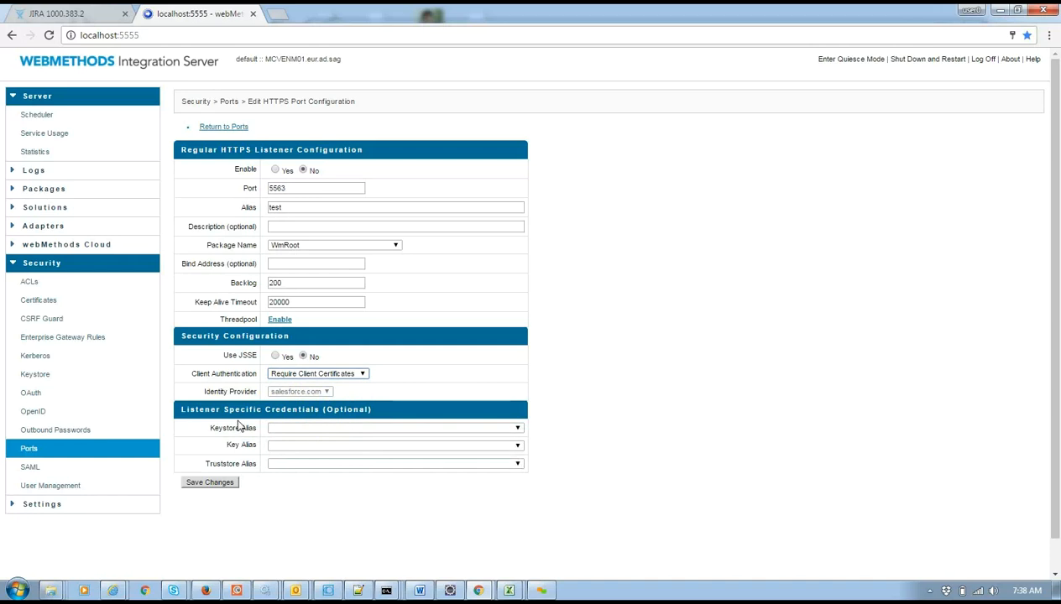
# Review the keystore alias choices for the HTTPS listener and return to the port list without saving.
pyautogui.click(300, 428)
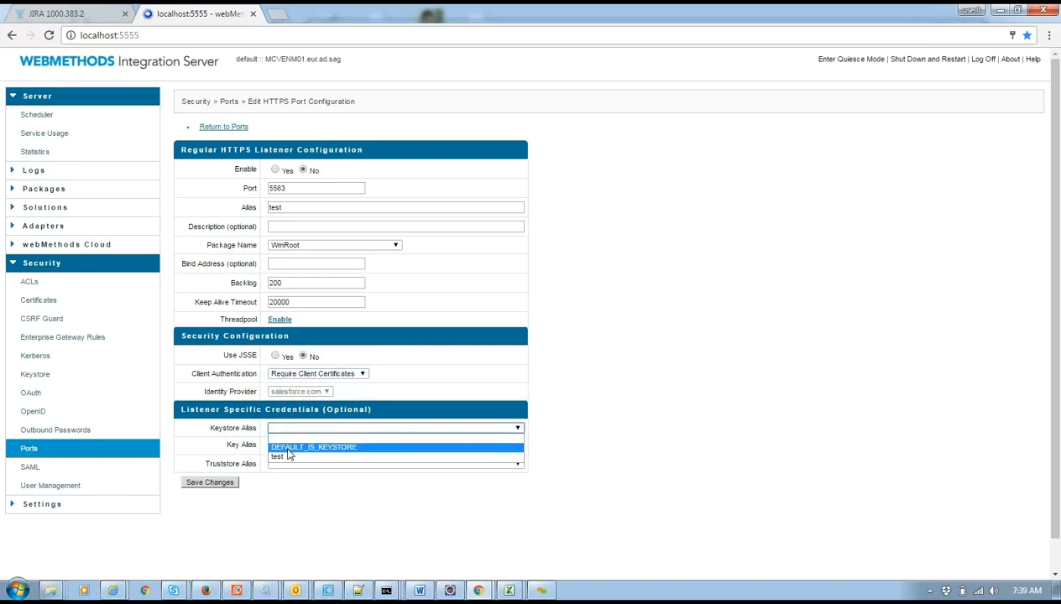
pyautogui.click(241, 437)
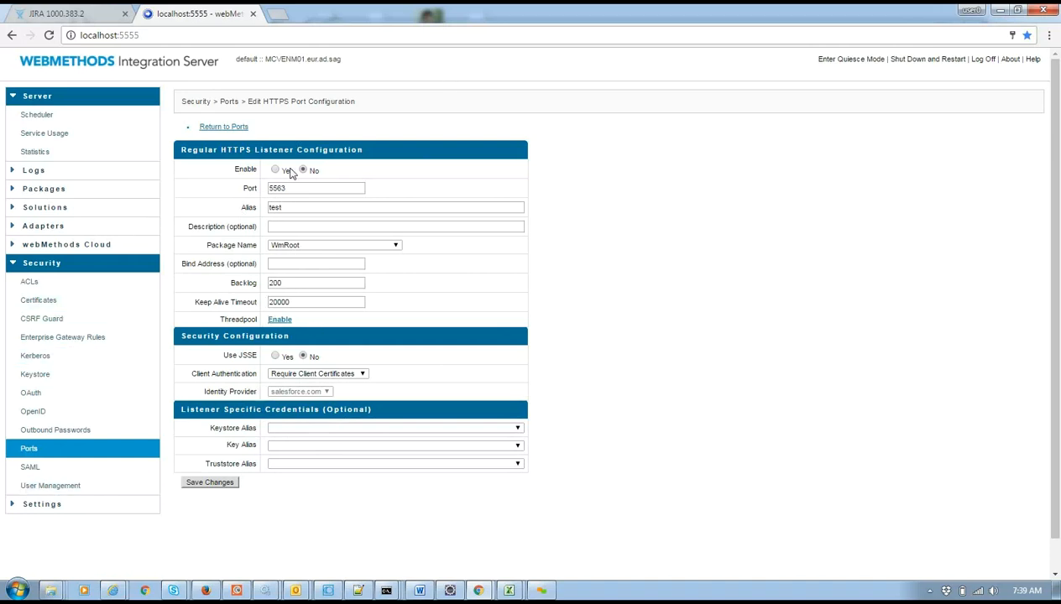
pyautogui.click(223, 128)
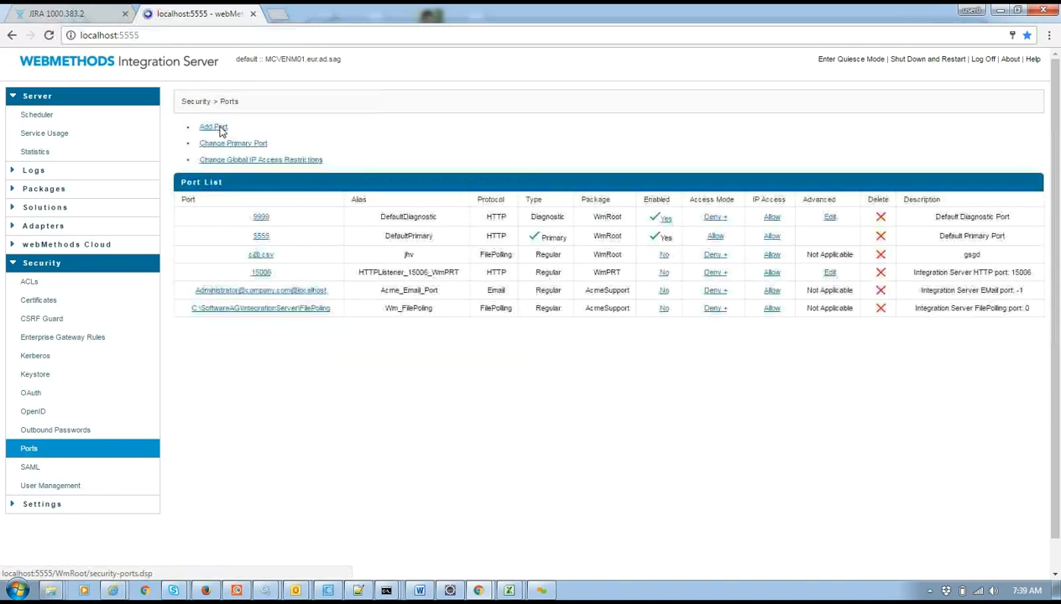
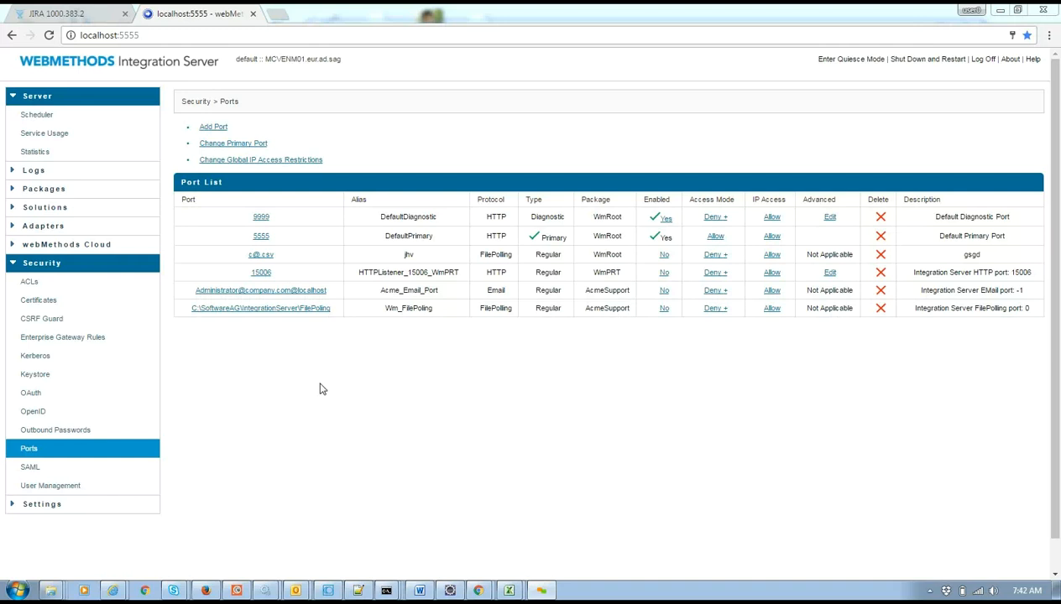
pyautogui.click(215, 130)
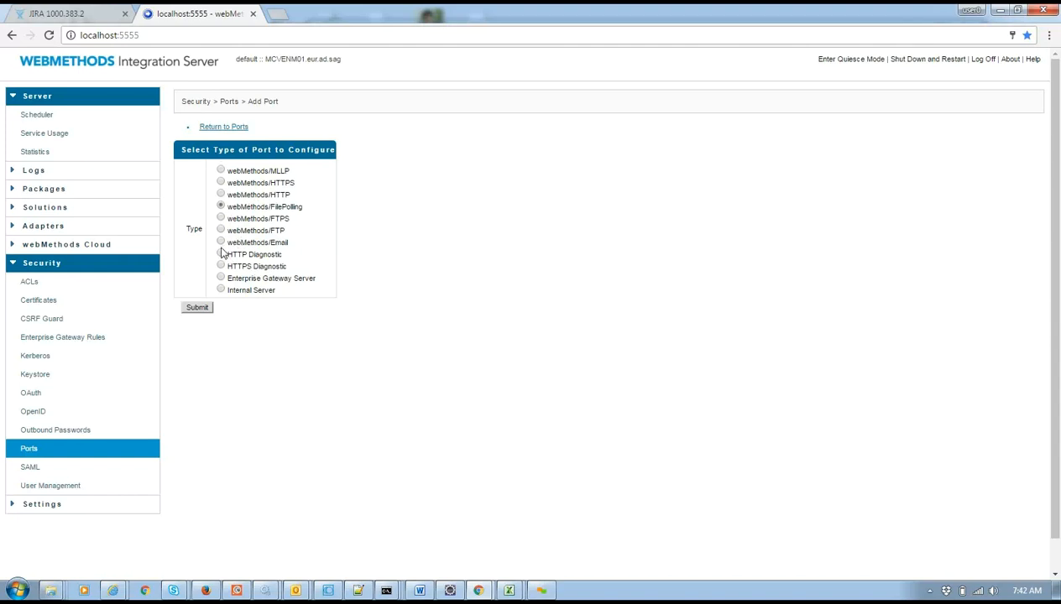
pyautogui.click(195, 311)
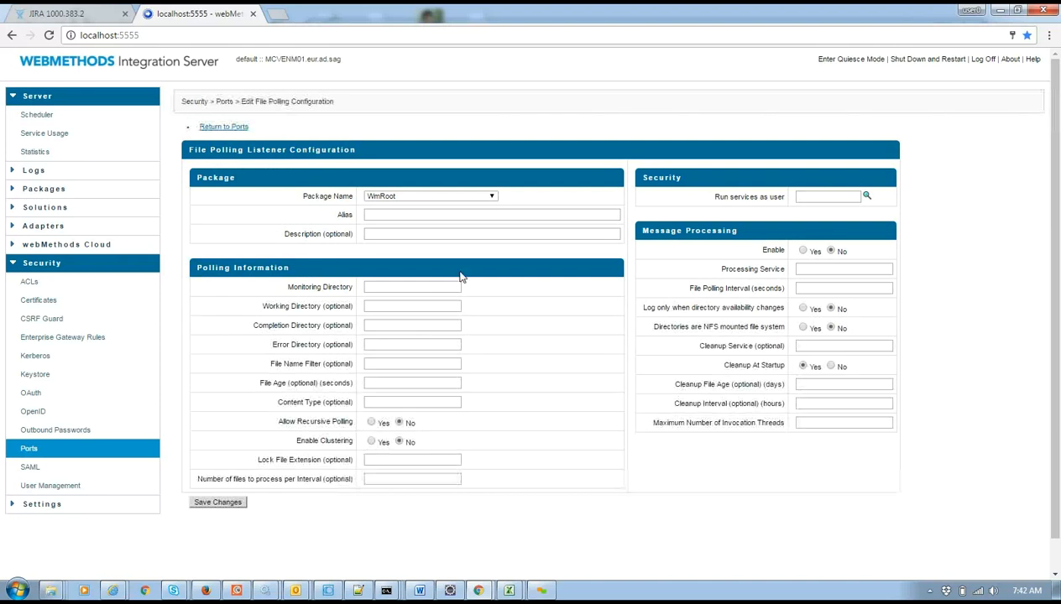
pyautogui.click(386, 199)
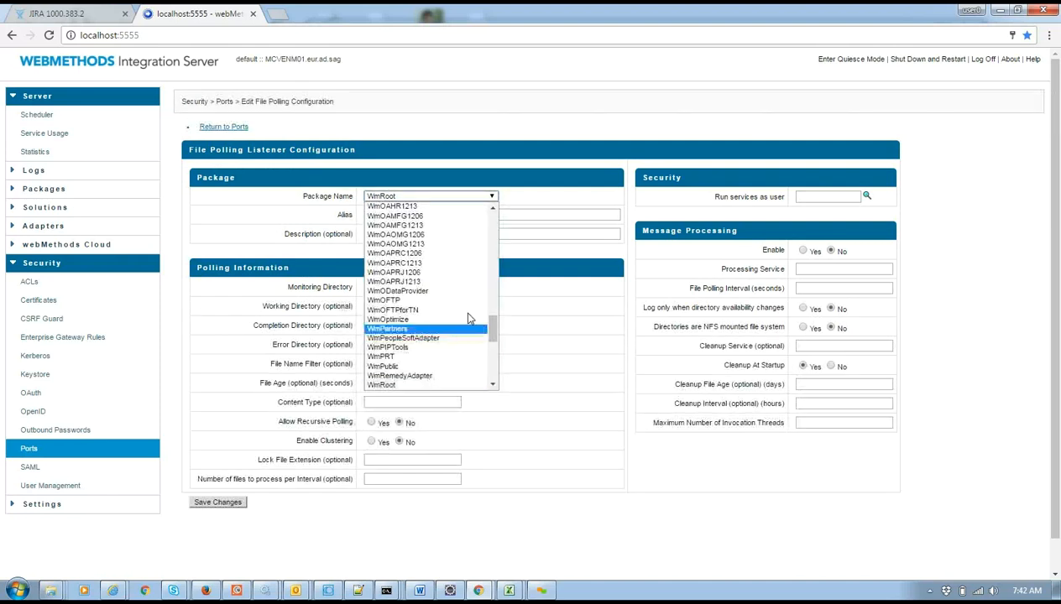
pyautogui.click(391, 385)
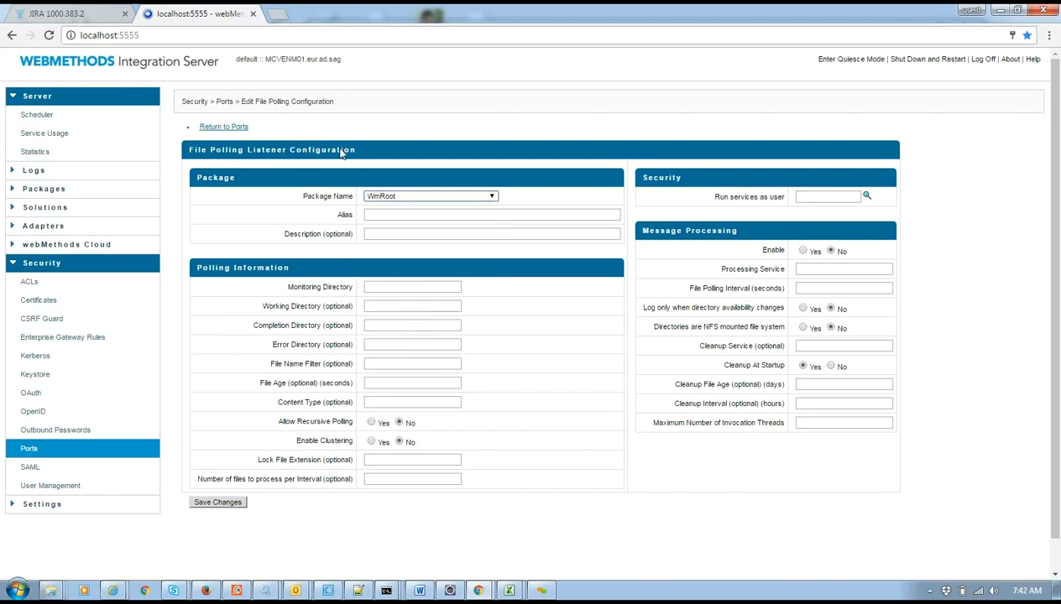
pyautogui.click(228, 129)
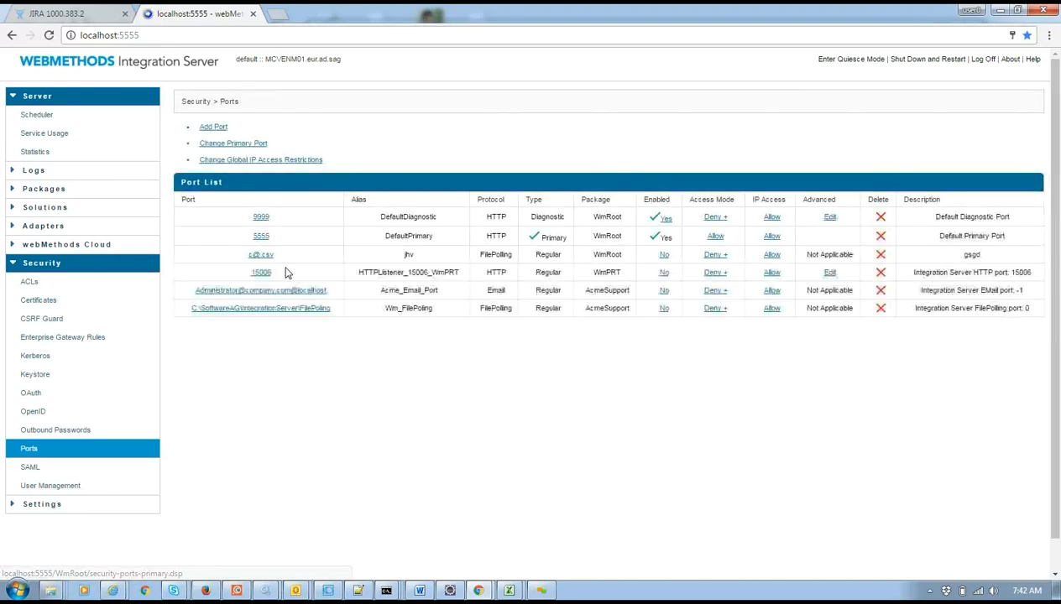
# Review the configuration of the existing Wm_FilePoling port, including its package, and return to the port list.
pyautogui.click(280, 311)
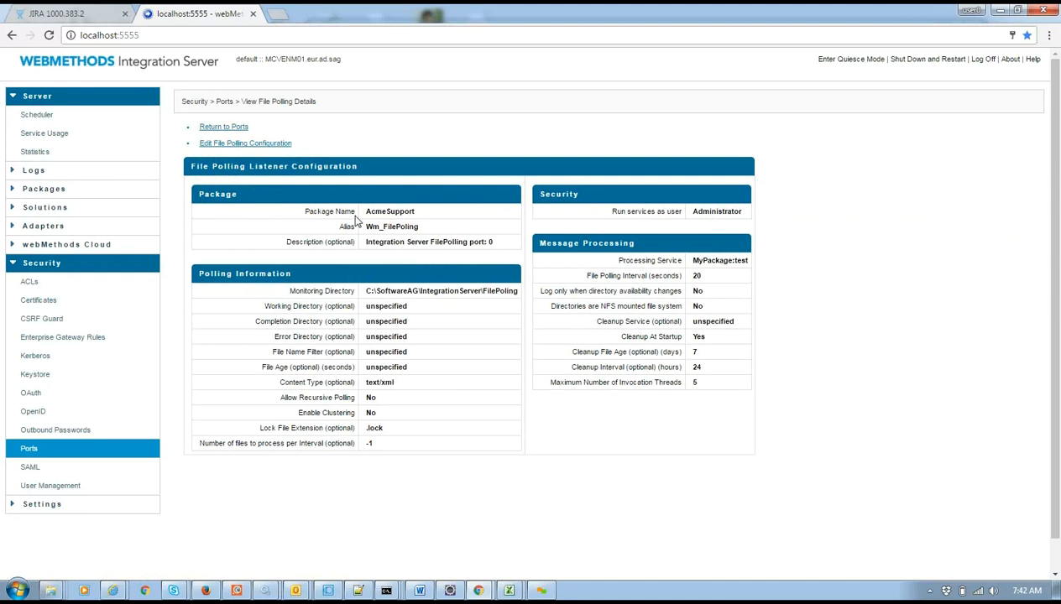
pyautogui.doubleClick(383, 211)
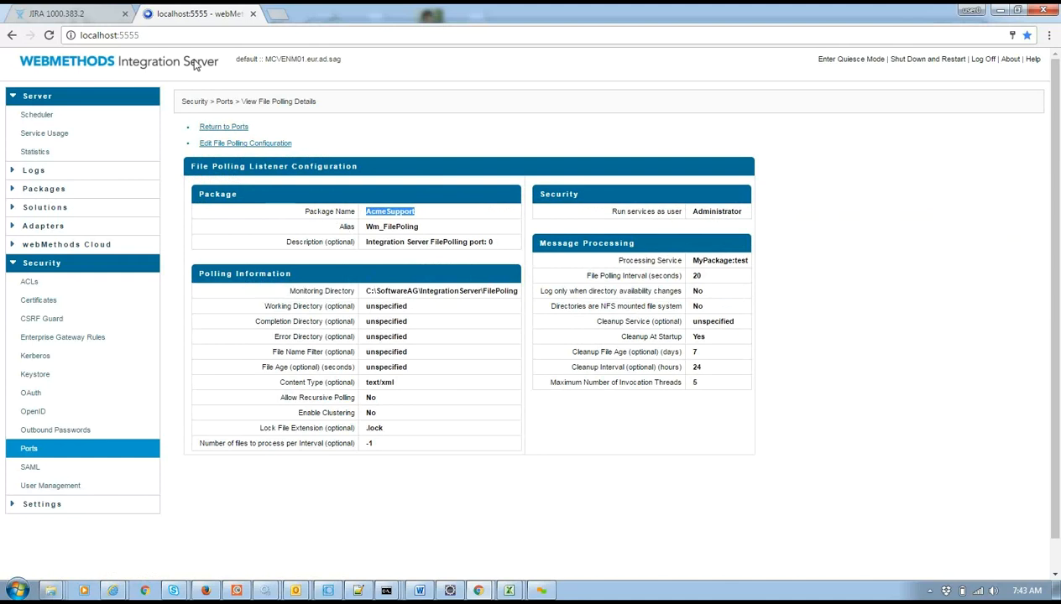
pyautogui.rightClick(45, 451)
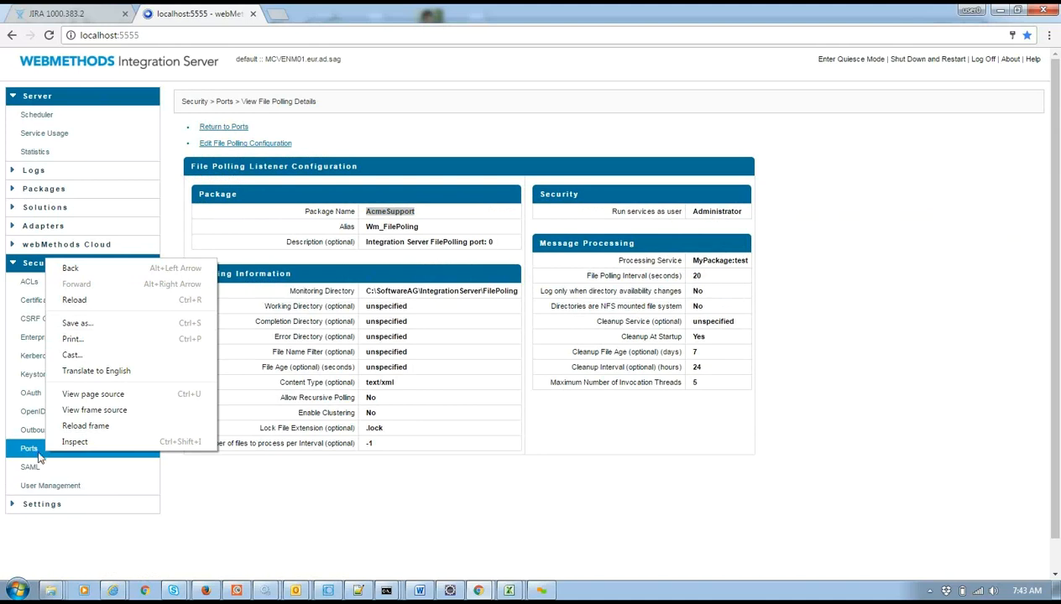
pyautogui.click(31, 451)
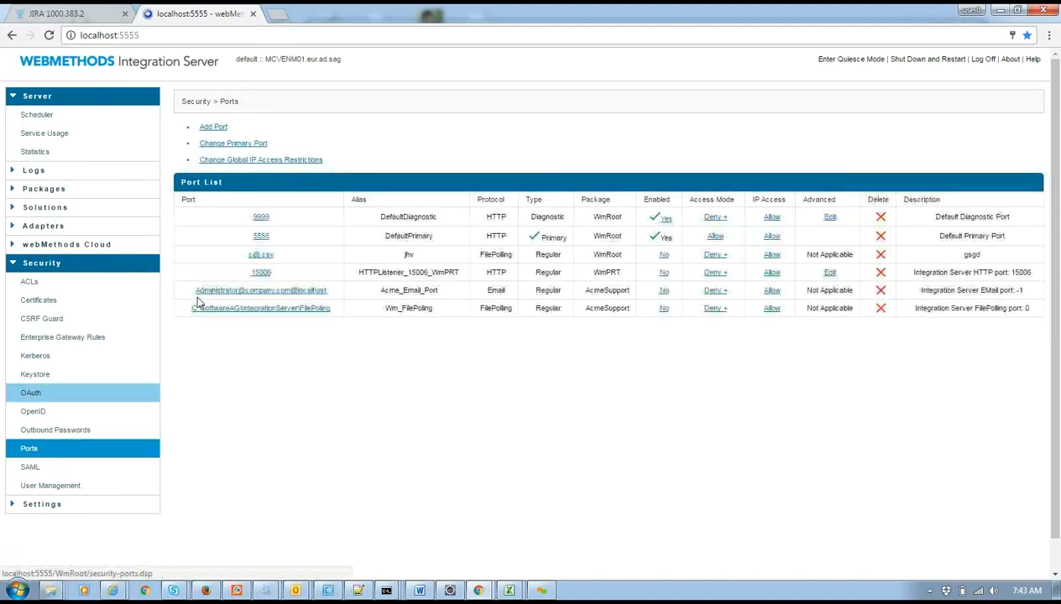
# Start configuring a new webMethods/FilePolling port in the WmRoot package.
pyautogui.click(217, 127)
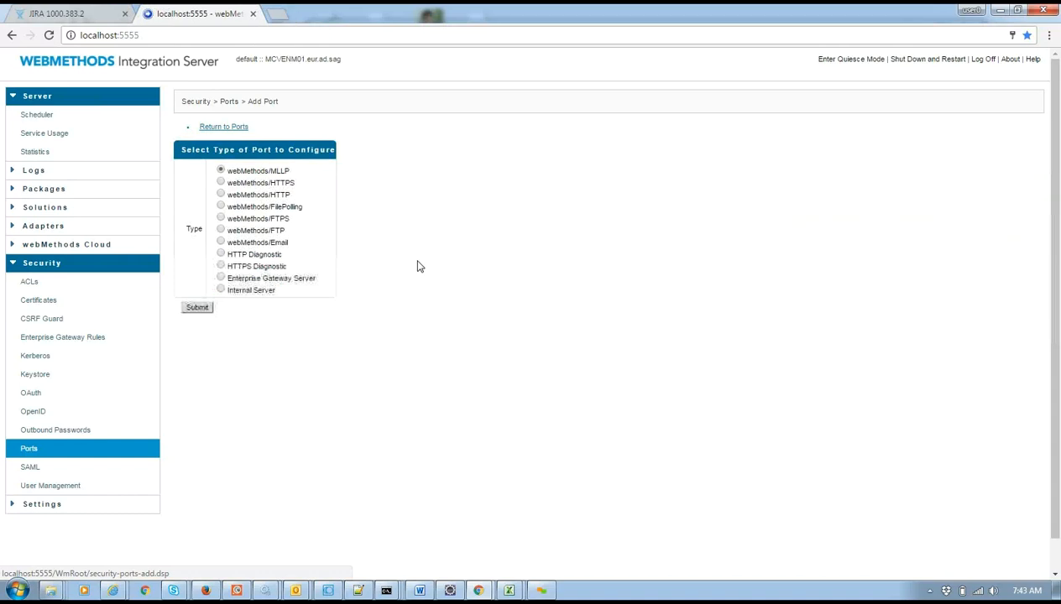
pyautogui.click(220, 207)
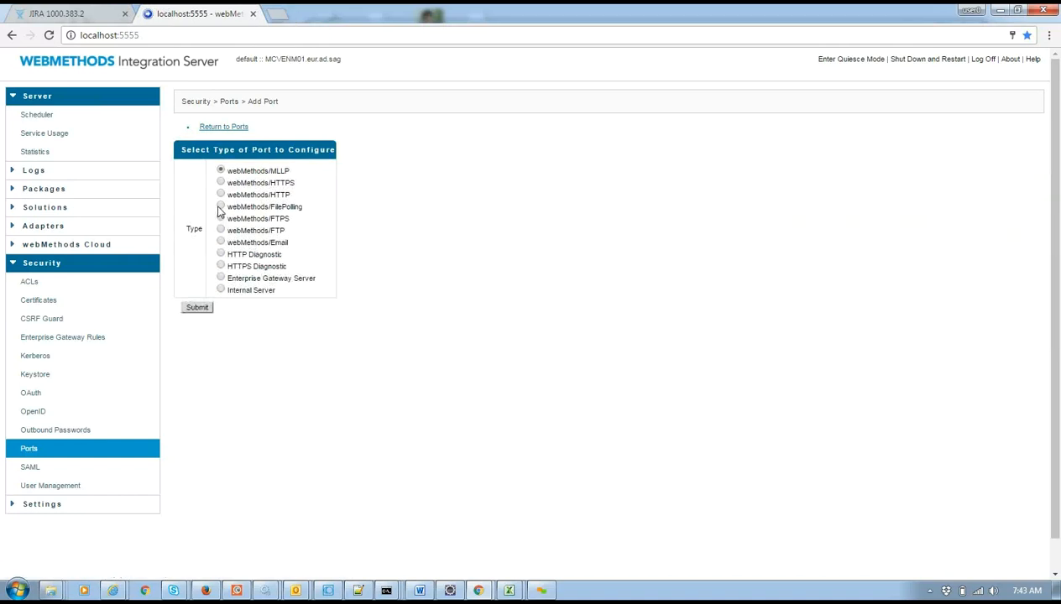
pyautogui.click(189, 309)
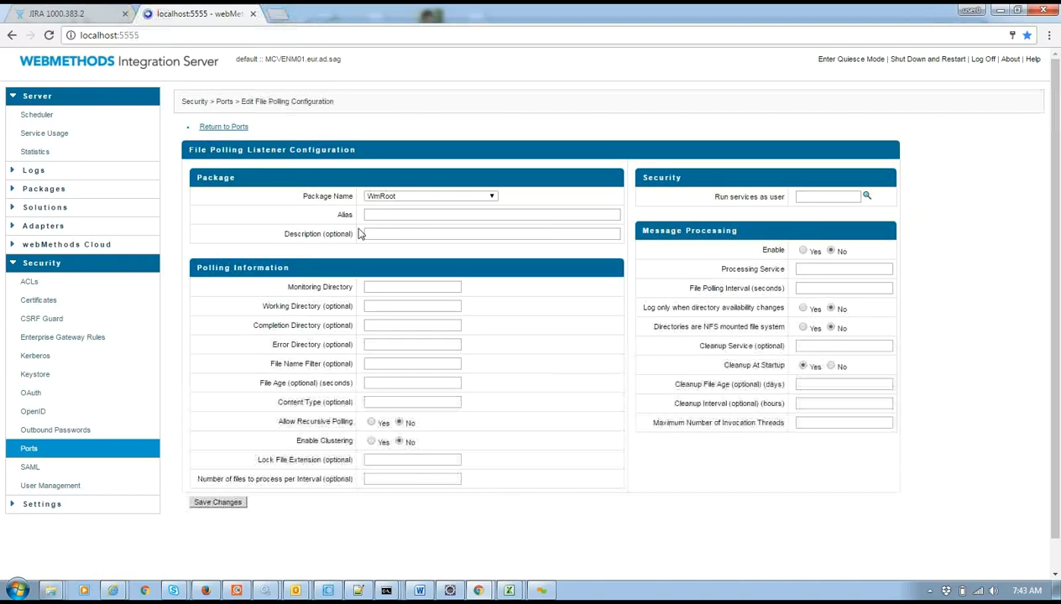
pyautogui.click(400, 203)
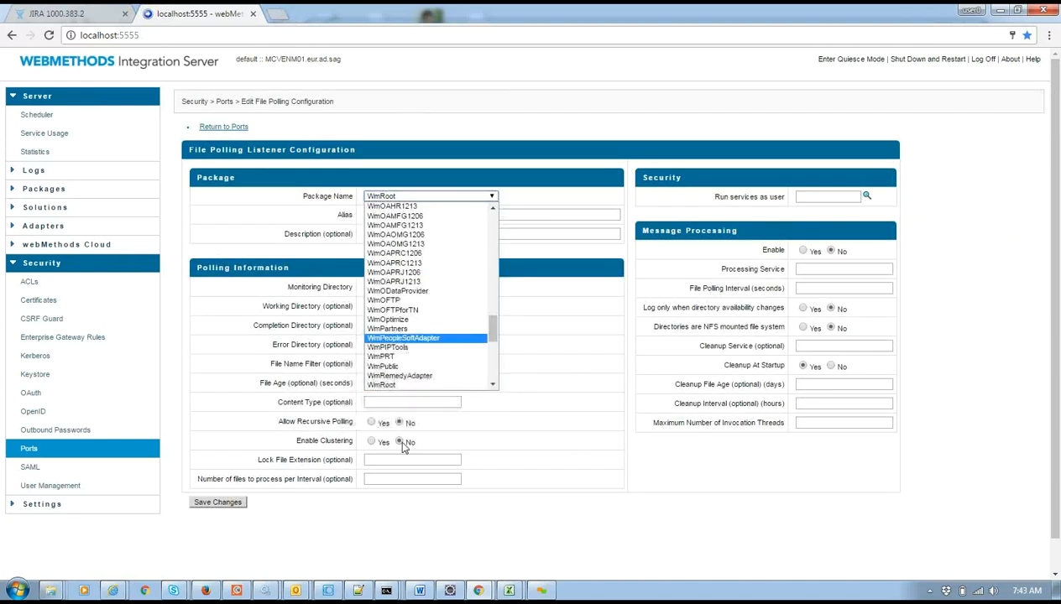
pyautogui.click(399, 386)
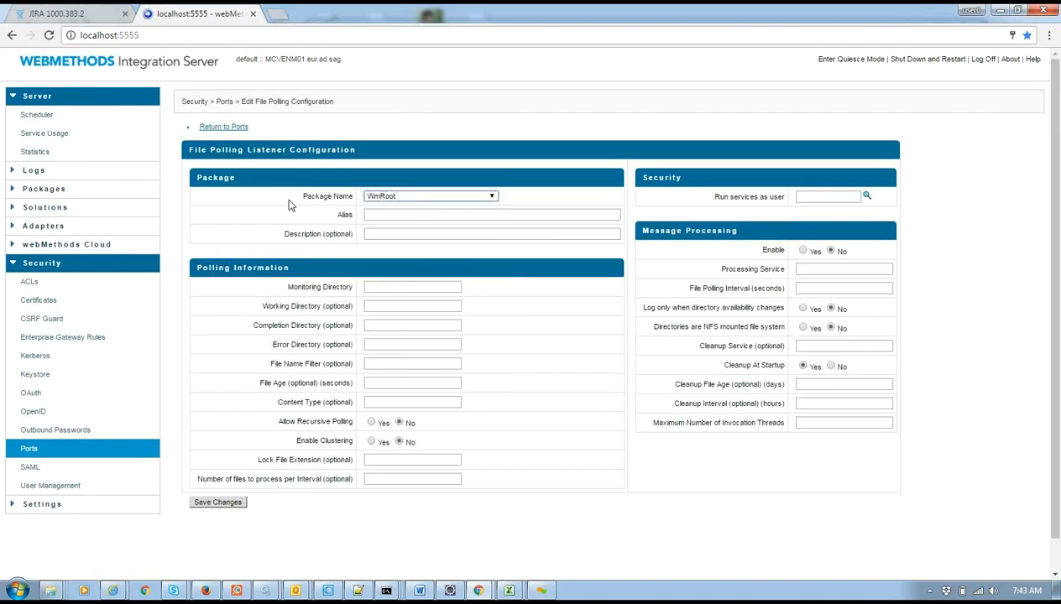
pyautogui.click(367, 215)
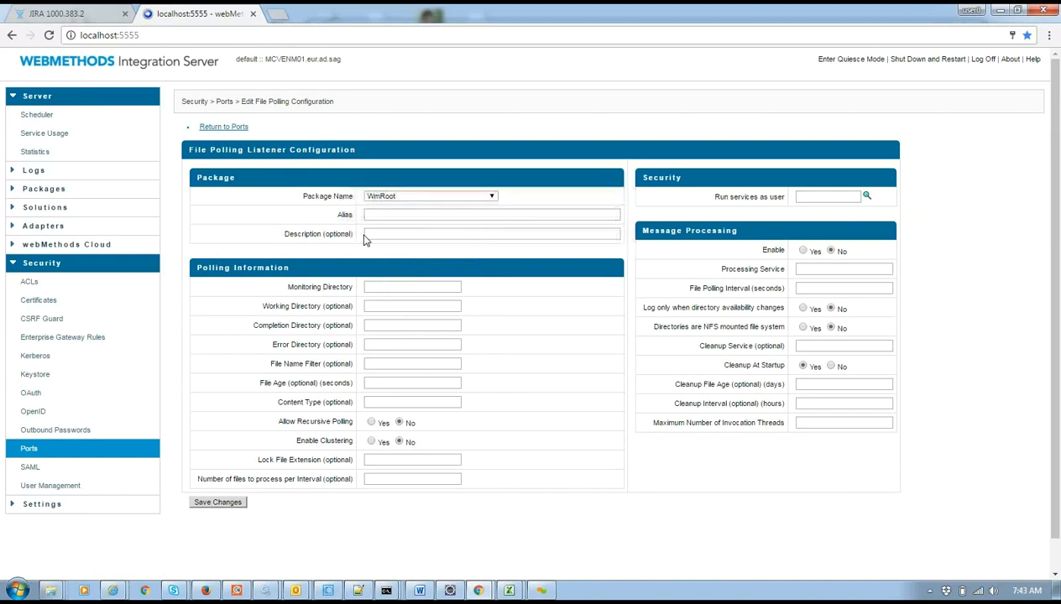
pyautogui.click(369, 233)
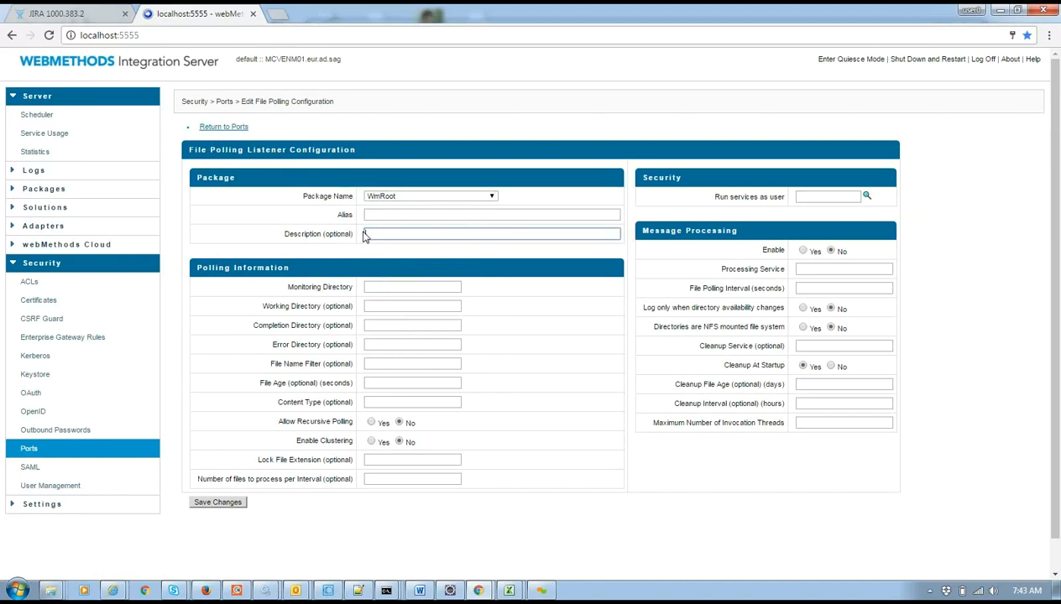
pyautogui.click(378, 286)
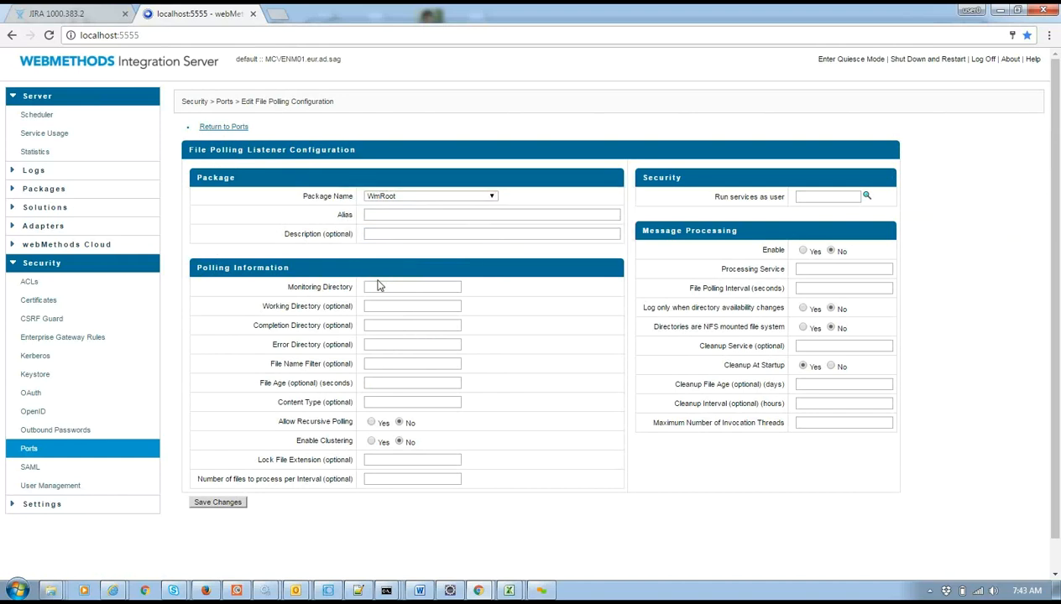
# Set the file polling listener's alias to testFilePoling and its description to "Created for test".
pyautogui.click(391, 214)
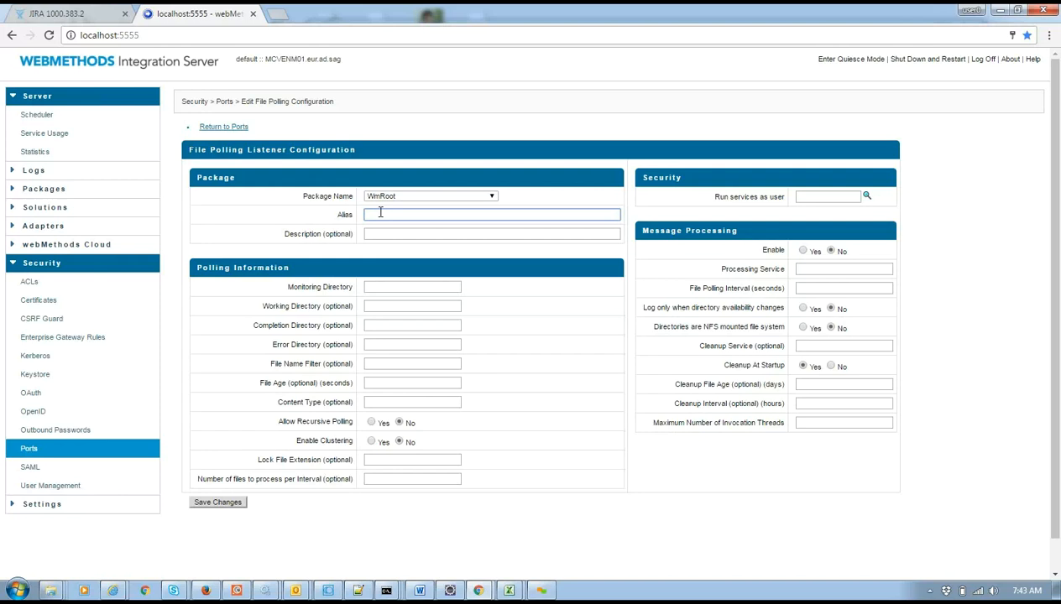
pyautogui.write('testFilePolin')
pyautogui.press('BackSpace')
pyautogui.press('BackSpace')
pyautogui.press('BackSpace')
pyautogui.press('BackSpace')
pyautogui.press('BackSpace')
pyautogui.press('BackSpace')
pyautogui.press('BackSpace')
pyautogui.write('lePolling')
pyautogui.click(402, 234)
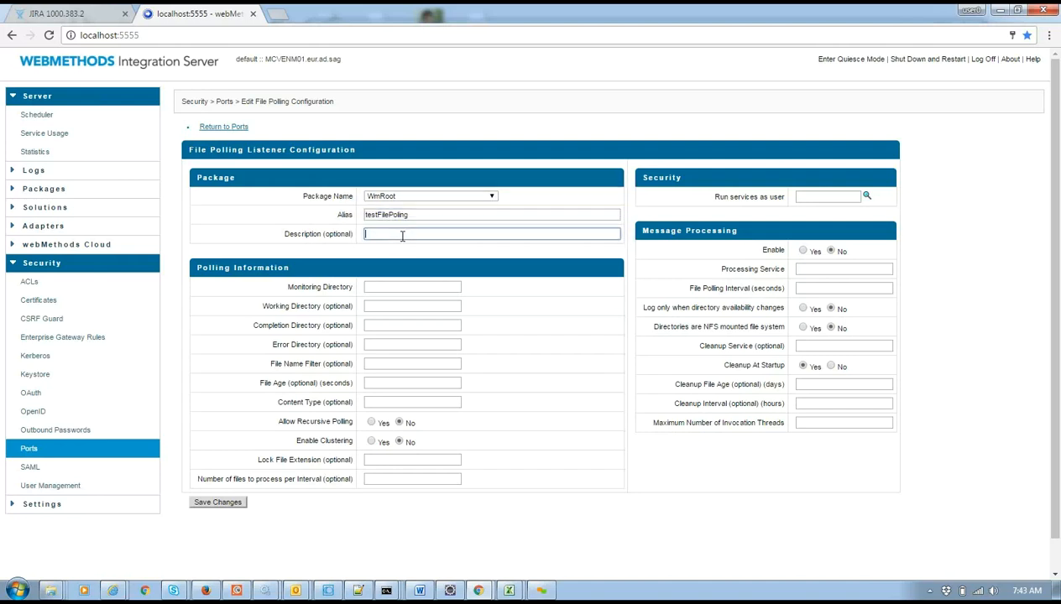
pyautogui.write('Created for test')
# Examine the monitoring, working, completion and error directory settings in the polling information.
pyautogui.click(380, 286)
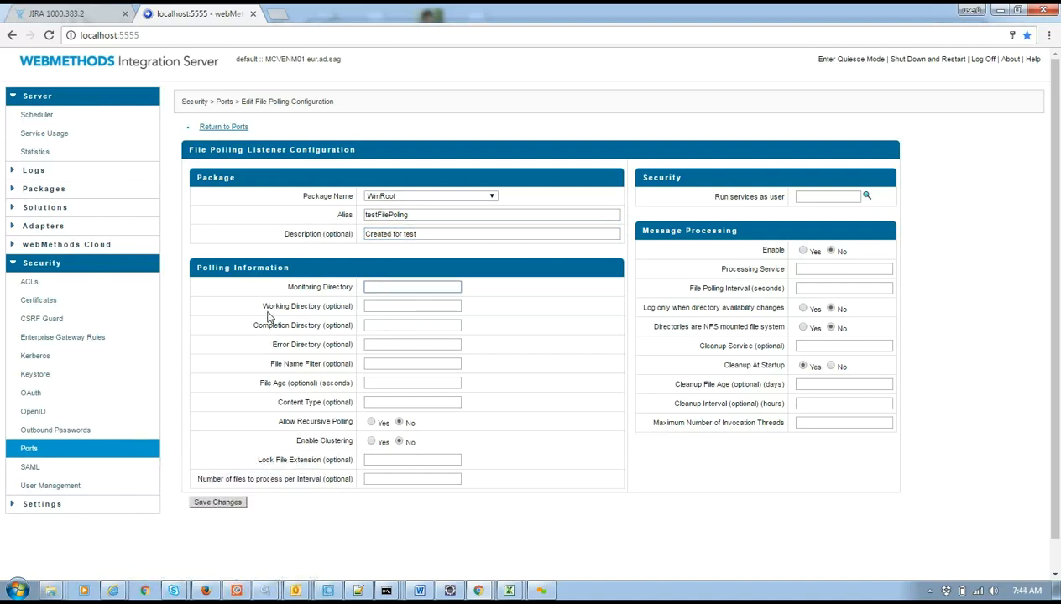
pyautogui.moveTo(288, 286); pyautogui.dragTo(353, 289)
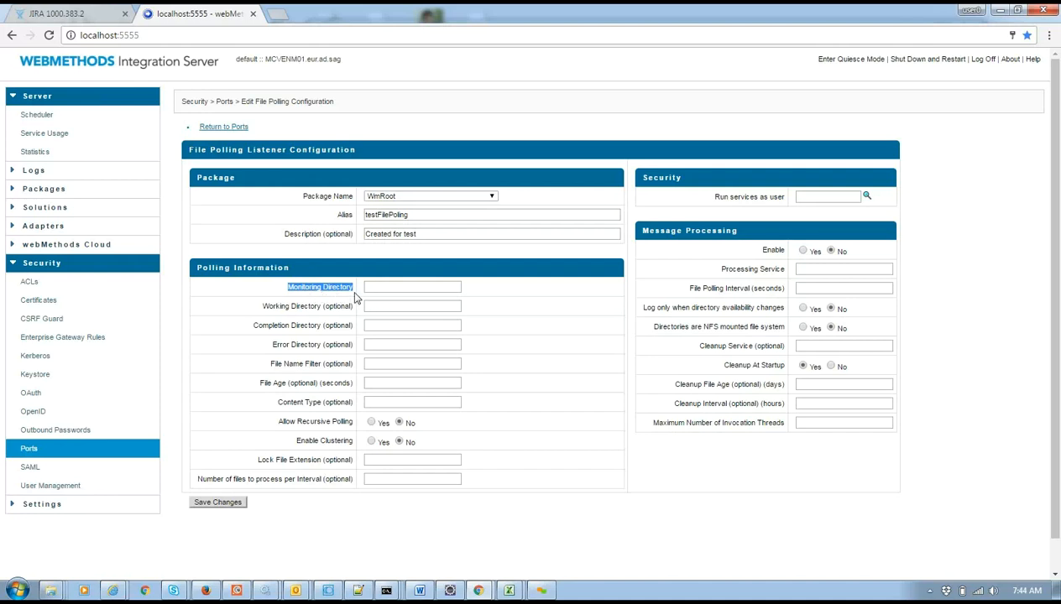
pyautogui.click(315, 297)
pyautogui.doubleClick(315, 295)
pyautogui.click(289, 309)
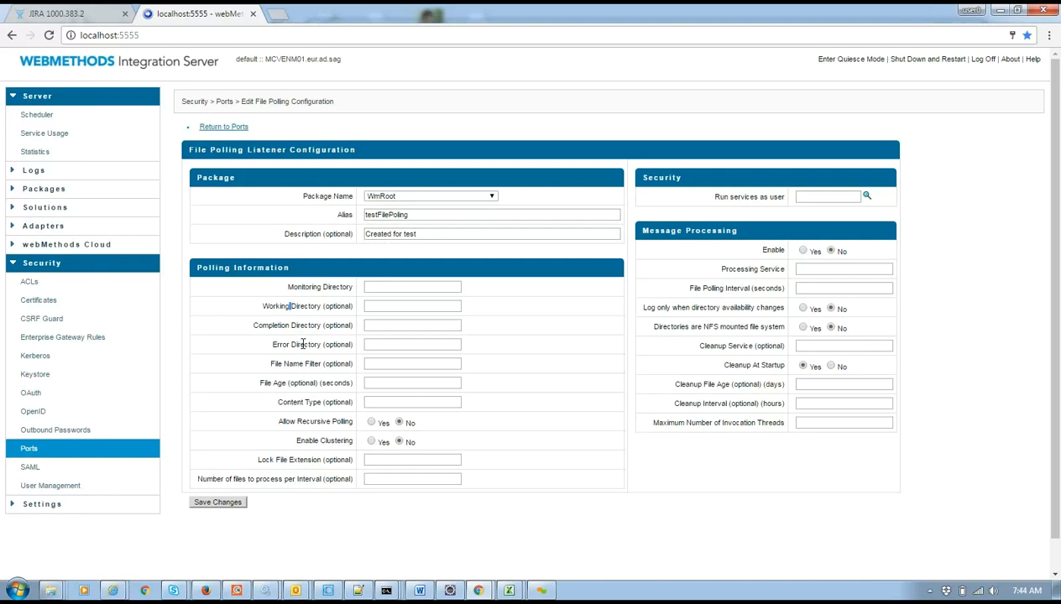
pyautogui.doubleClick(296, 286)
pyautogui.doubleClick(282, 307)
pyautogui.moveTo(253, 326); pyautogui.dragTo(286, 326)
pyautogui.doubleClick(275, 341)
pyautogui.moveTo(289, 287); pyautogui.dragTo(353, 288)
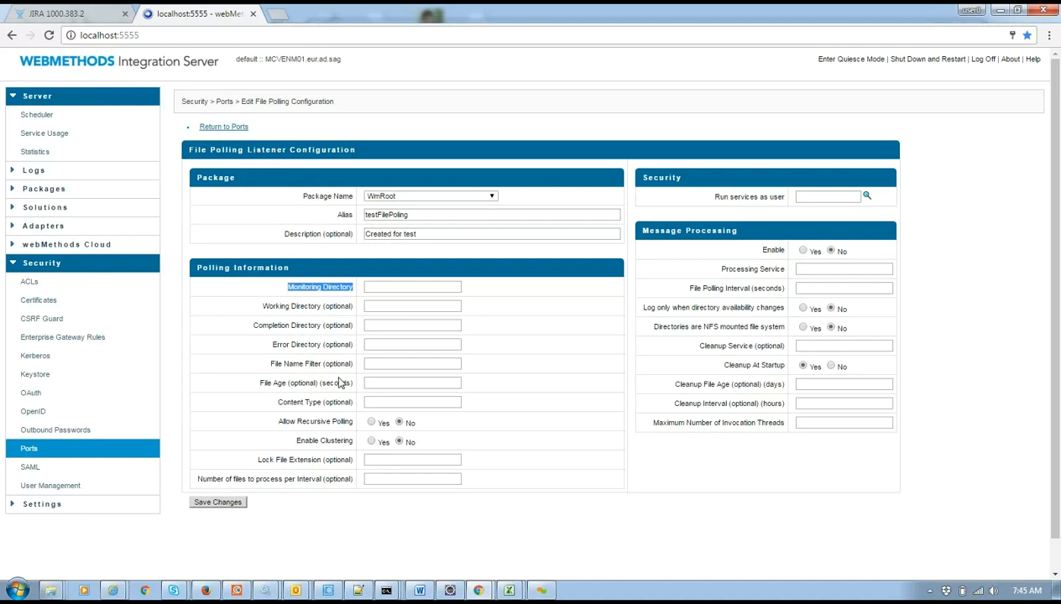
# Switch to the maximized File Explorer conf window, check the dev_tool folder and go to the root of C:.
pyautogui.moveTo(72, 586)
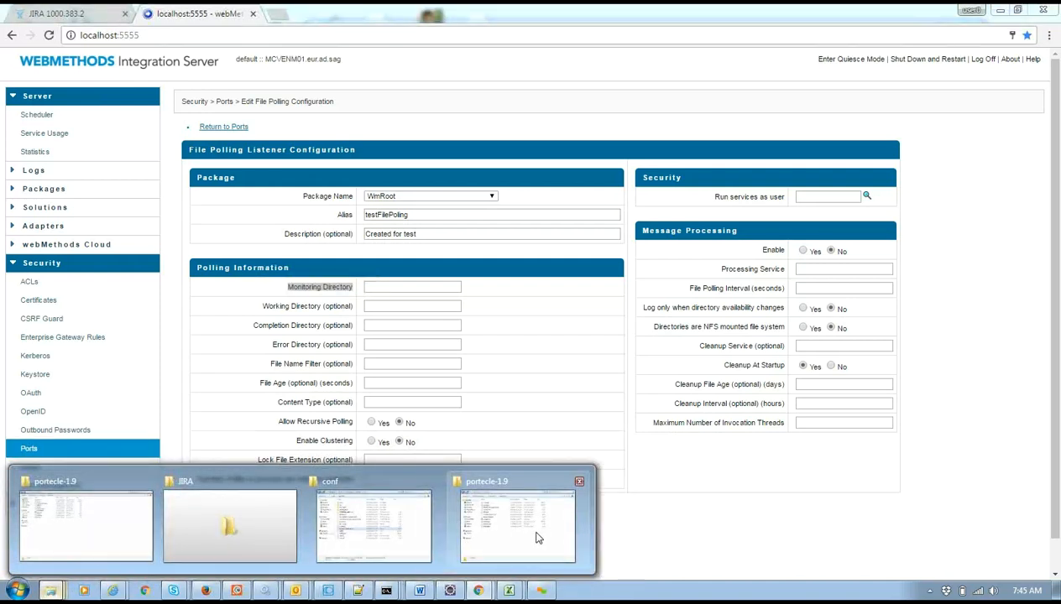
pyautogui.click(422, 497)
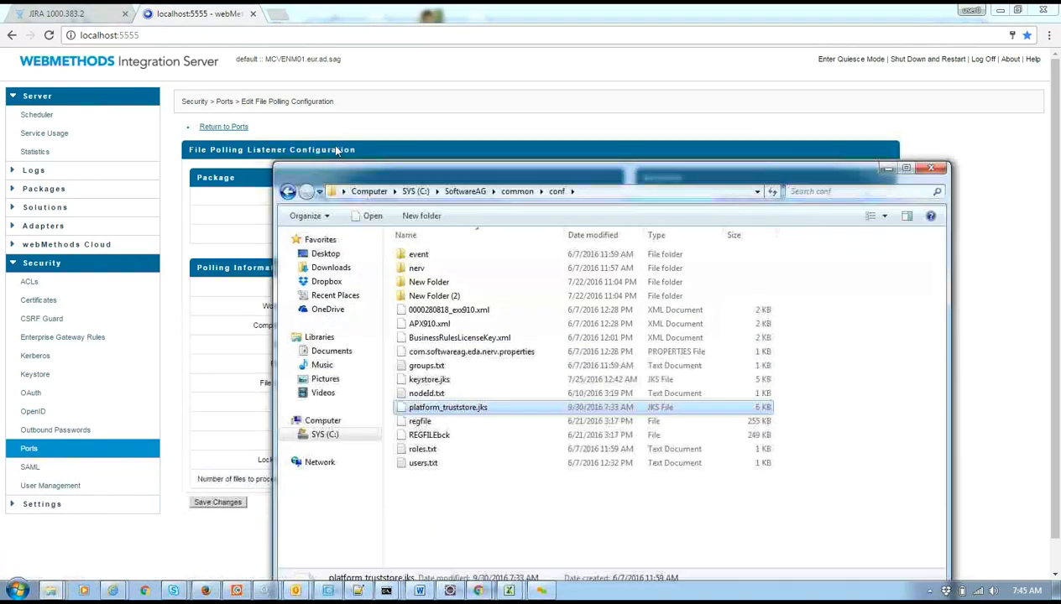
pyautogui.moveTo(357, 168)
pyautogui.mouseDown()
pyautogui.moveTo(359, 8)
pyautogui.moveTo(369, 10)
pyautogui.moveTo(369, 150)
pyautogui.moveTo(357, 168)
pyautogui.mouseUp()
pyautogui.doubleClick(650, 176)
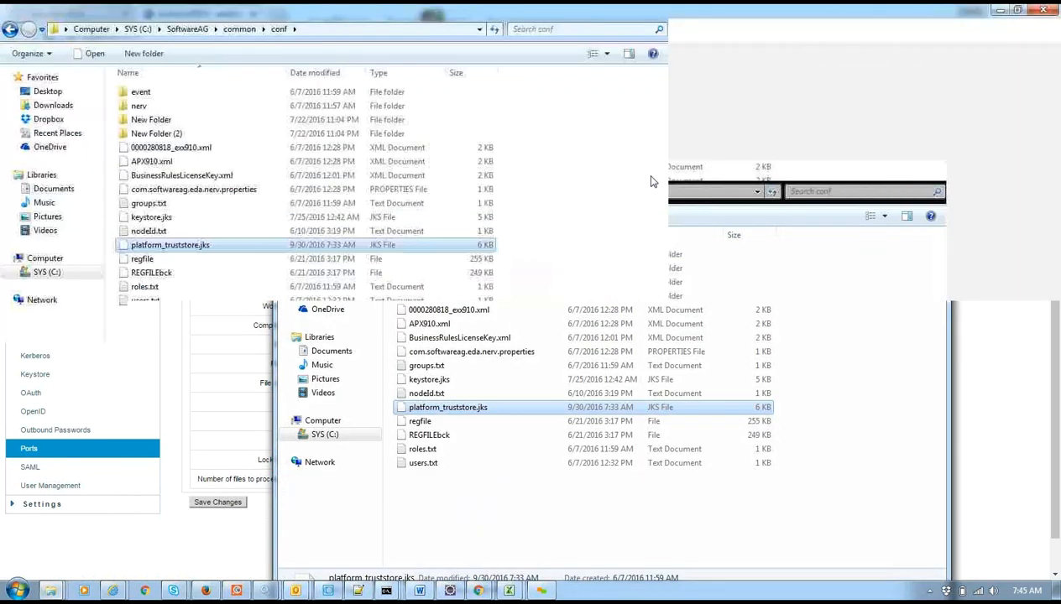
pyautogui.click(138, 29)
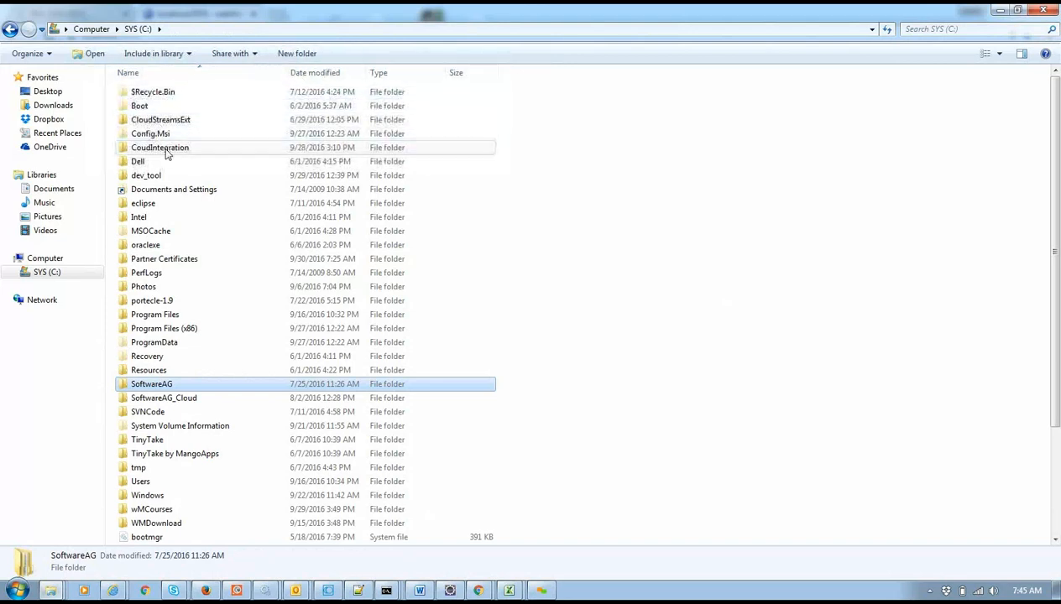
pyautogui.doubleClick(156, 175)
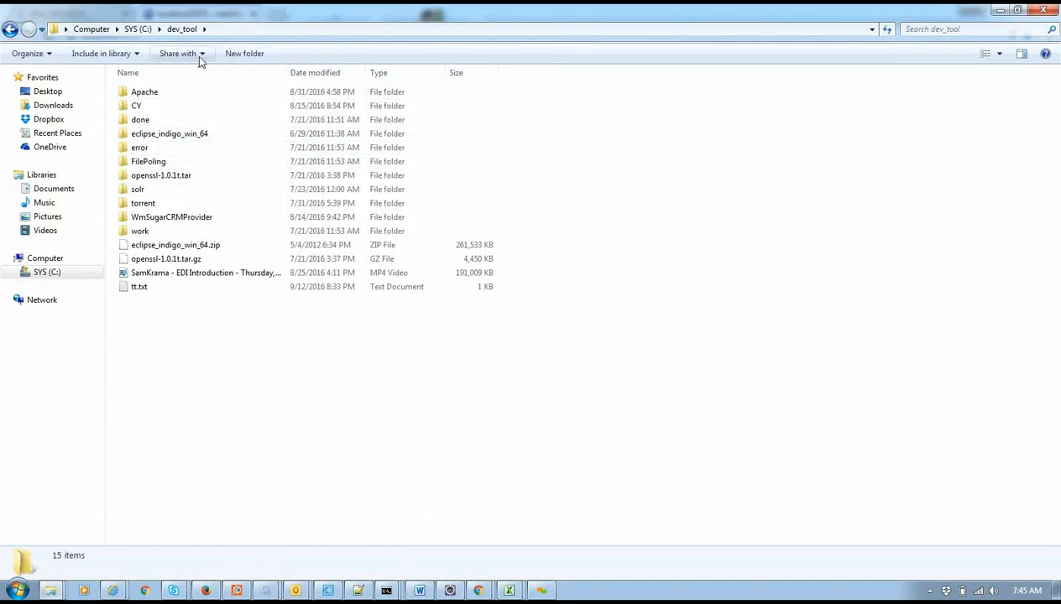
pyautogui.click(144, 30)
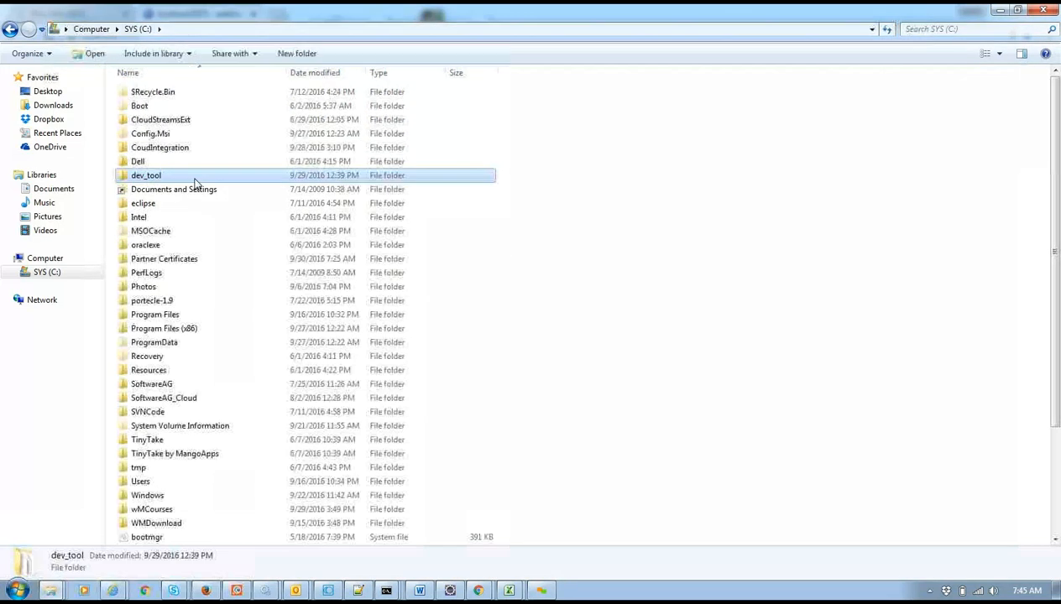
# Create a folder named "File POling" in the root of the C: drive.
pyautogui.click(293, 61)
pyautogui.write('F')
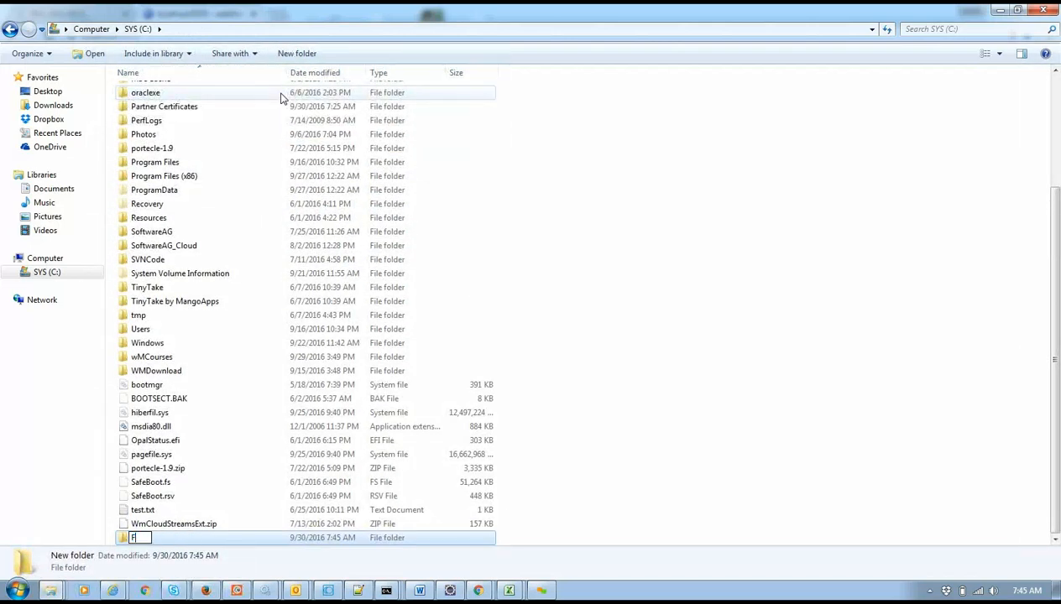
pyautogui.write('ile POling')
pyautogui.press('Return')
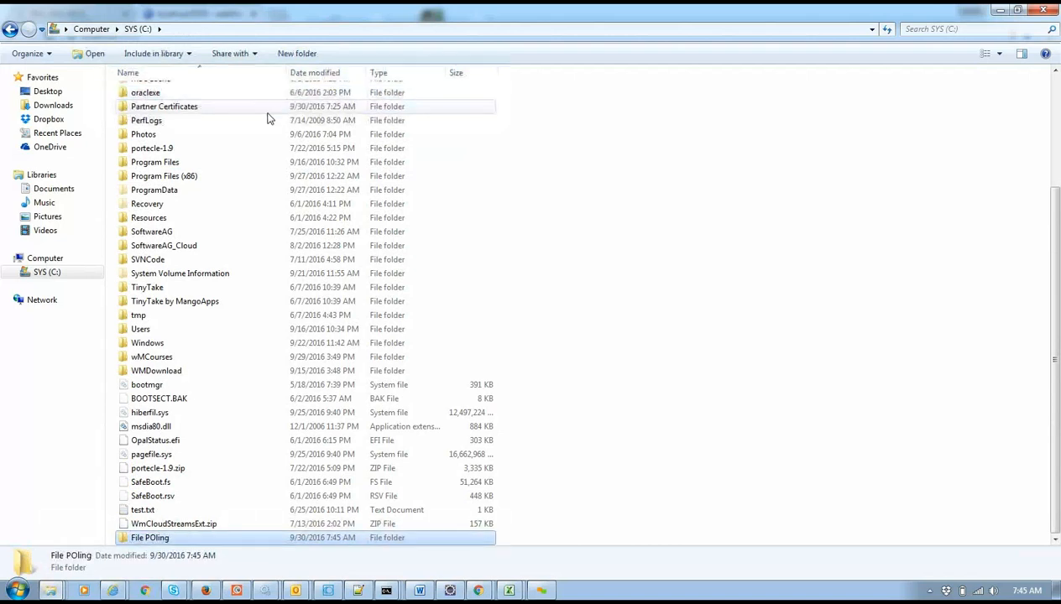
# Open the File POling folder and create a subfolder named PartnerAFilepoling in it.
pyautogui.doubleClick(183, 537)
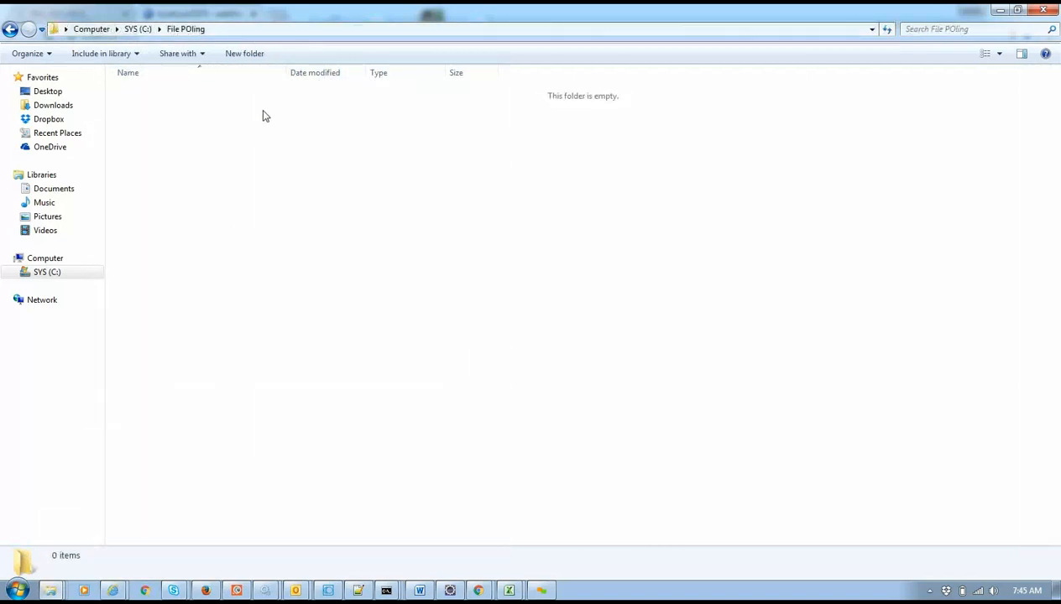
pyautogui.click(251, 55)
pyautogui.write('PartnerAF')
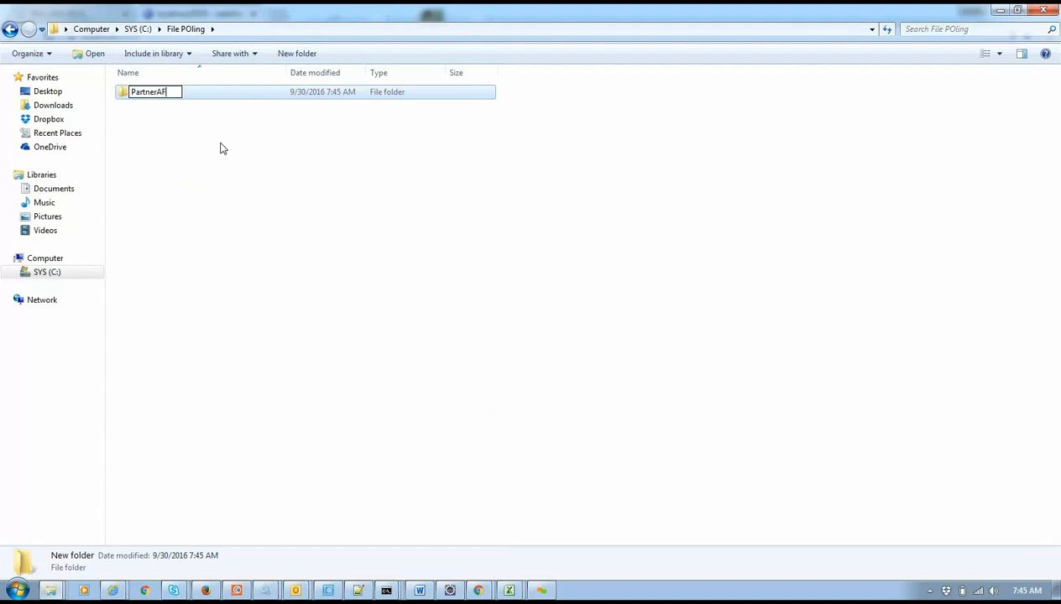
pyautogui.write('ilepoling')
pyautogui.click(221, 149)
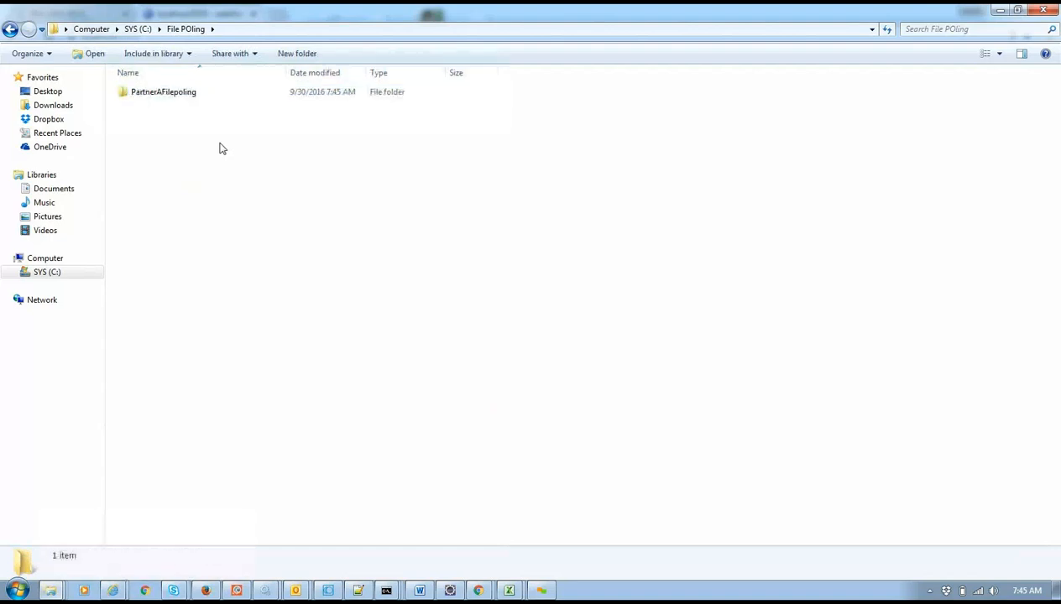
# Copy the path of the PartnerAFilepoling folder and set it as the file polling port's Monitoring Directory in Integration Server.
pyautogui.doubleClick(183, 102)
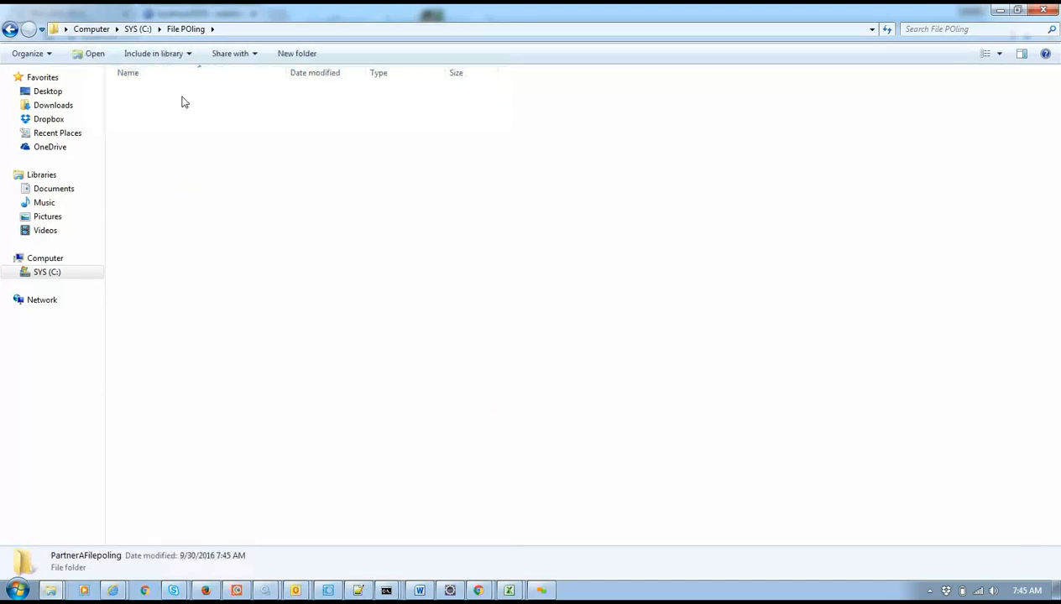
pyautogui.click(326, 29)
pyautogui.hotkey('ctrl', 'c')
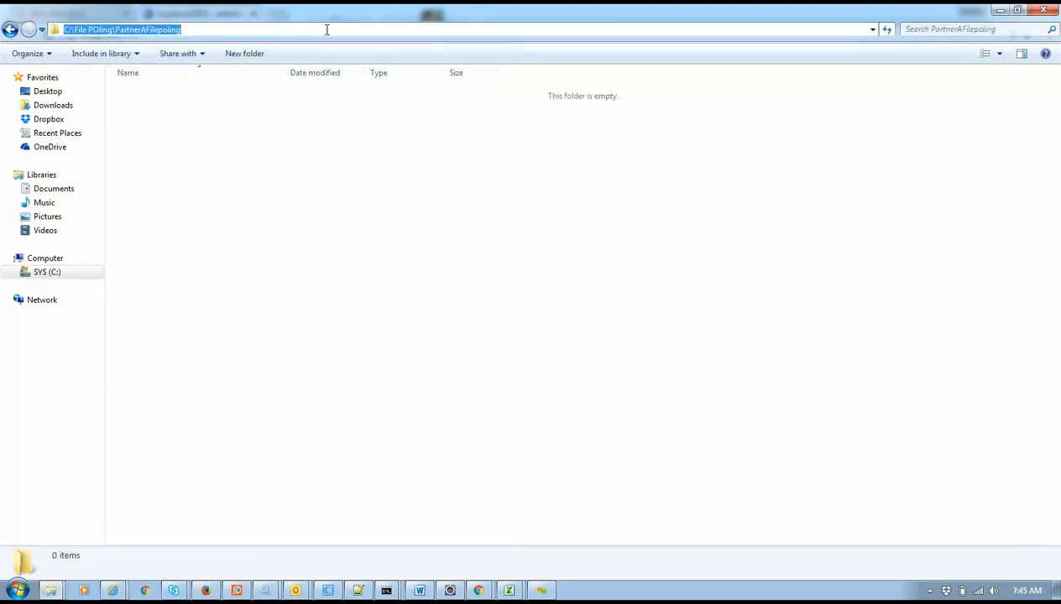
pyautogui.hotkey('alt', 'Tab')
pyautogui.click(403, 287)
pyautogui.hotkey('ctrl', 'v')
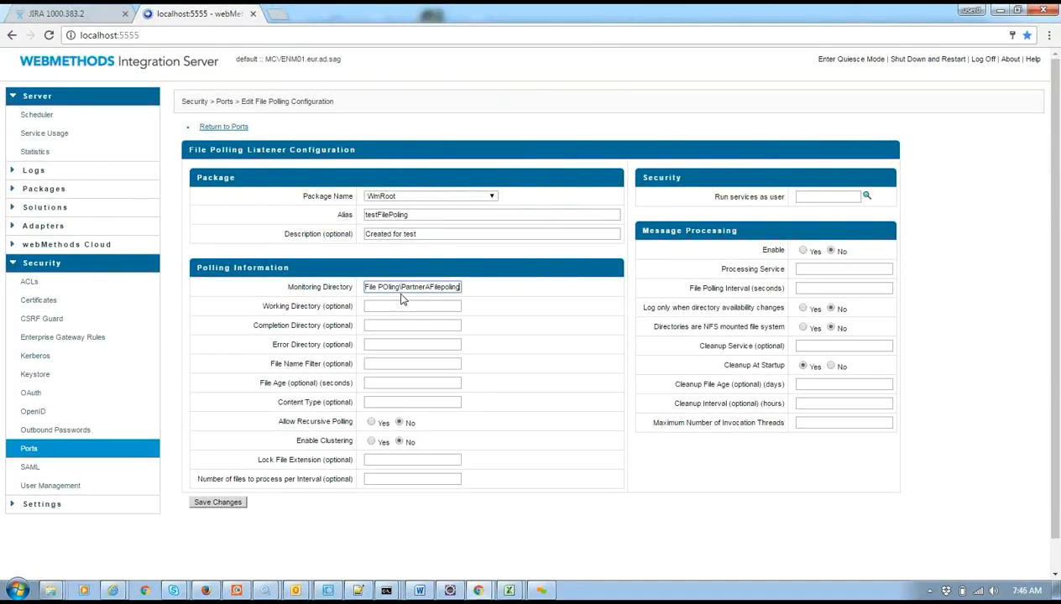
pyautogui.hotkey('alt', 'Tab')
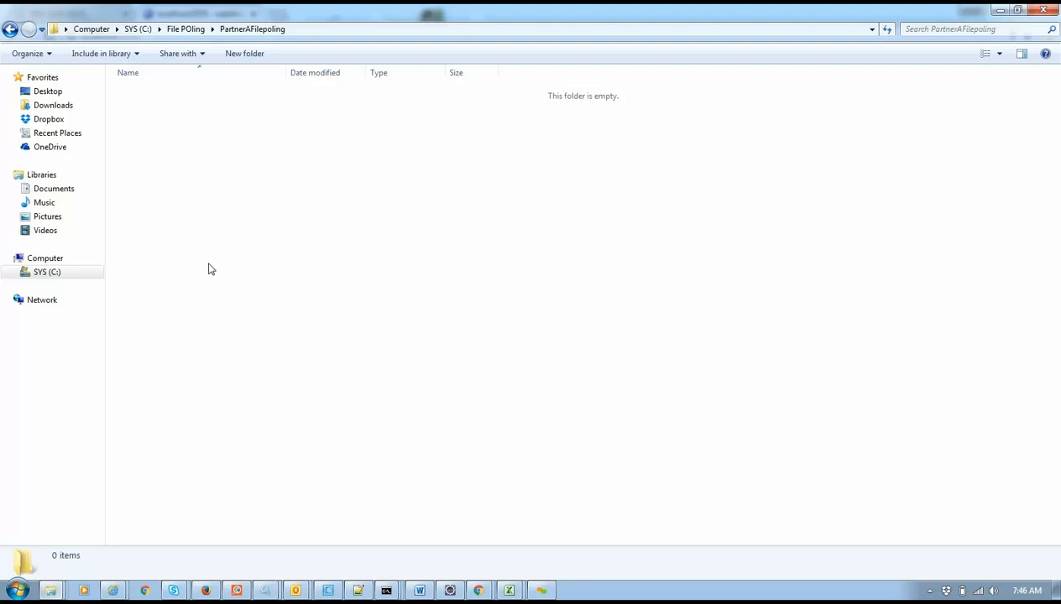
pyautogui.hotkey('alt', 'Tab')
pyautogui.click(394, 306)
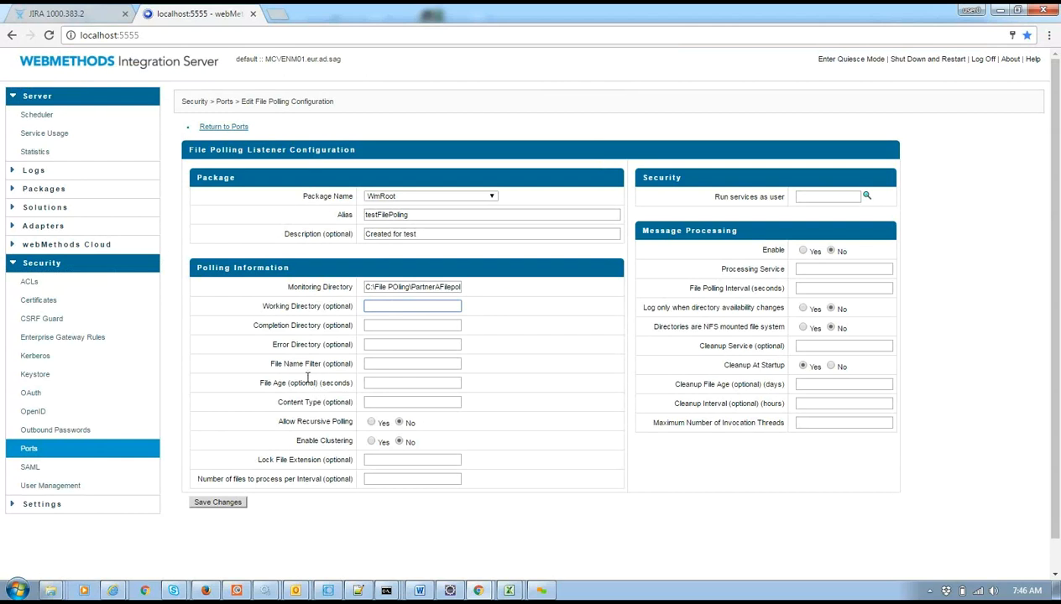
# Set the File Name Filter in the polling information to *.xml.
pyautogui.click(369, 364)
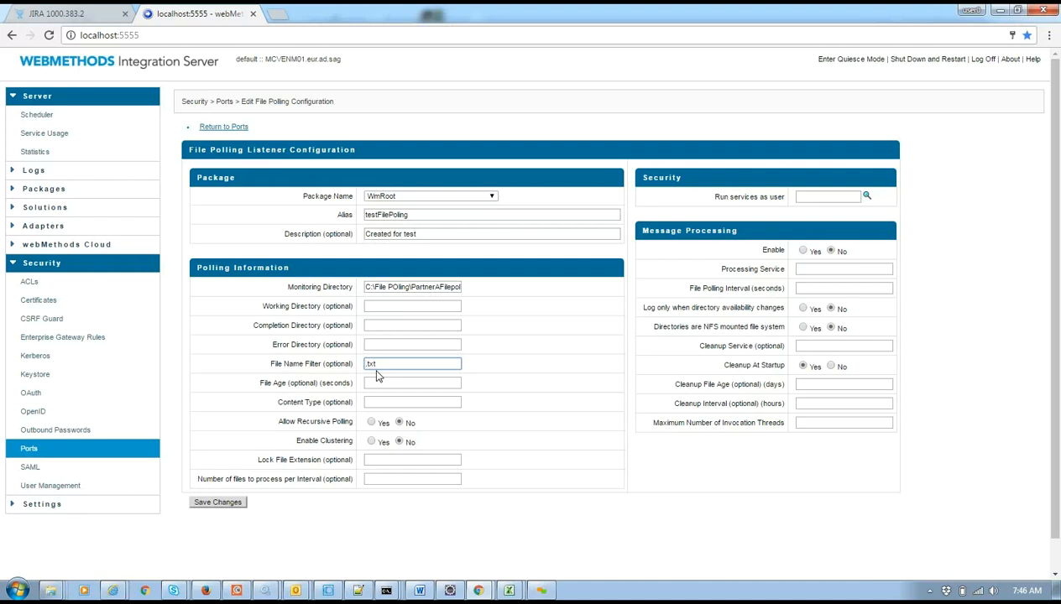
pyautogui.write('*')
pyautogui.write('partner')
pyautogui.write('A_Orde')
pyautogui.write('r_')
pyautogui.moveTo(419, 363); pyautogui.dragTo(370, 373)
pyautogui.press('BackSpace')
pyautogui.click(403, 381)
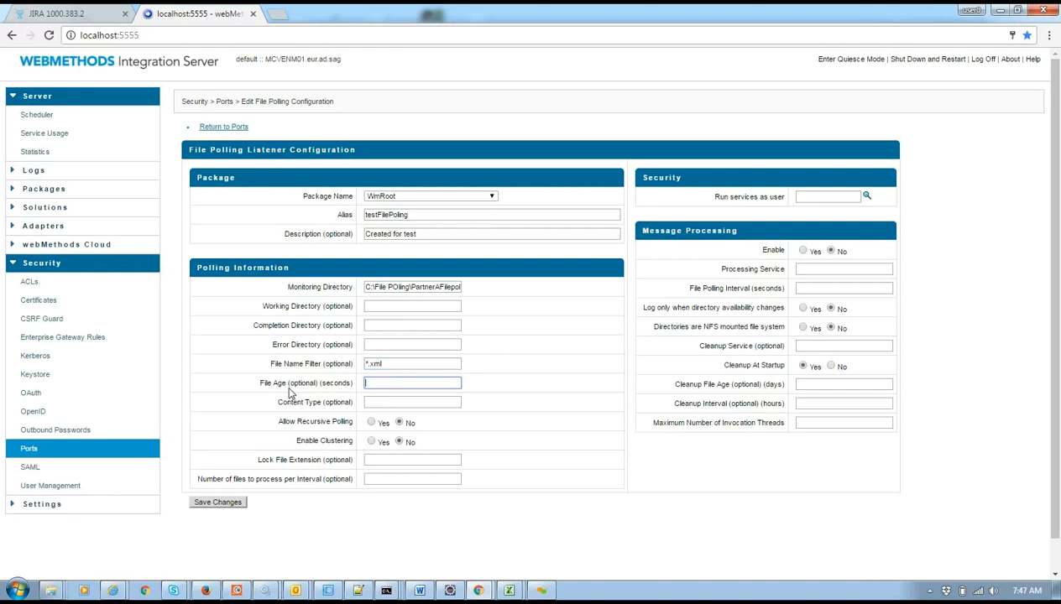
# Examine the File Age, File Name Filter, Content Type, Allow Recursive Polling and Enable Clustering settings of the polling information.
pyautogui.moveTo(261, 383); pyautogui.dragTo(353, 382)
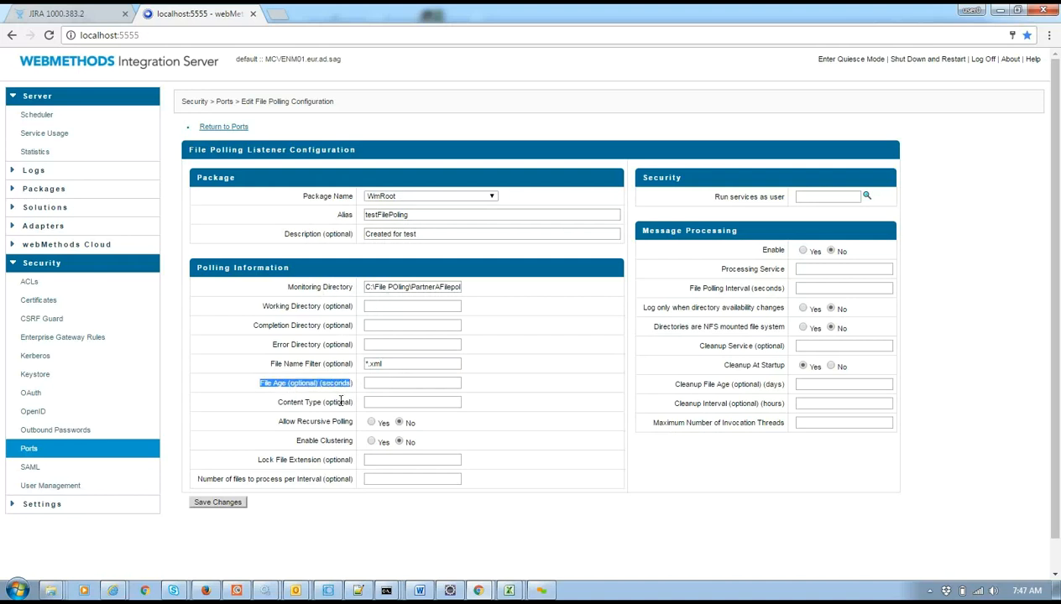
pyautogui.click(395, 384)
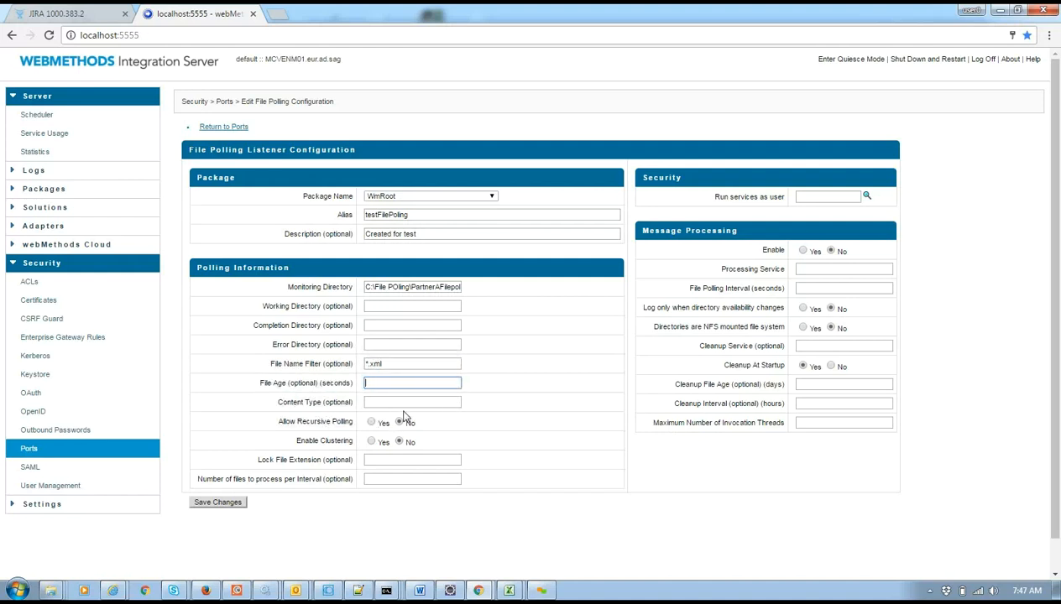
pyautogui.click(400, 403)
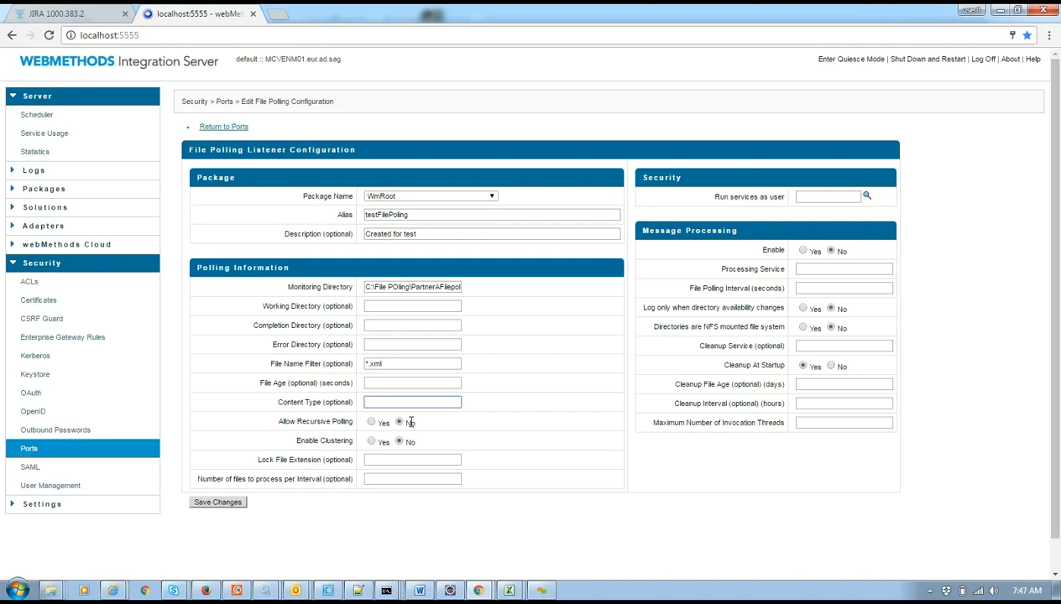
pyautogui.click(401, 370)
pyautogui.click(400, 367)
pyautogui.press('BackSpace')
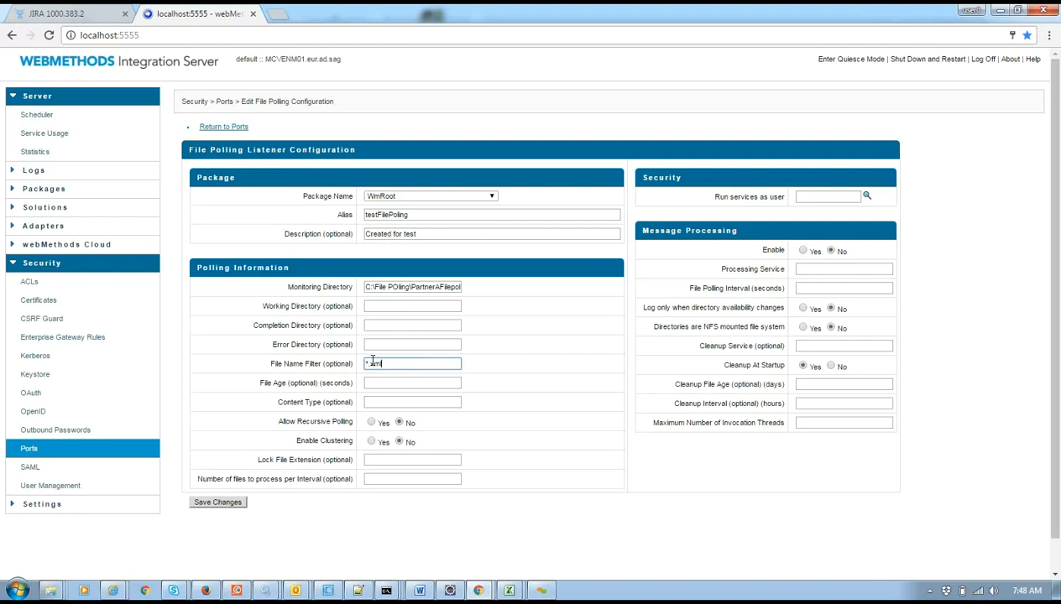
pyautogui.click(377, 382)
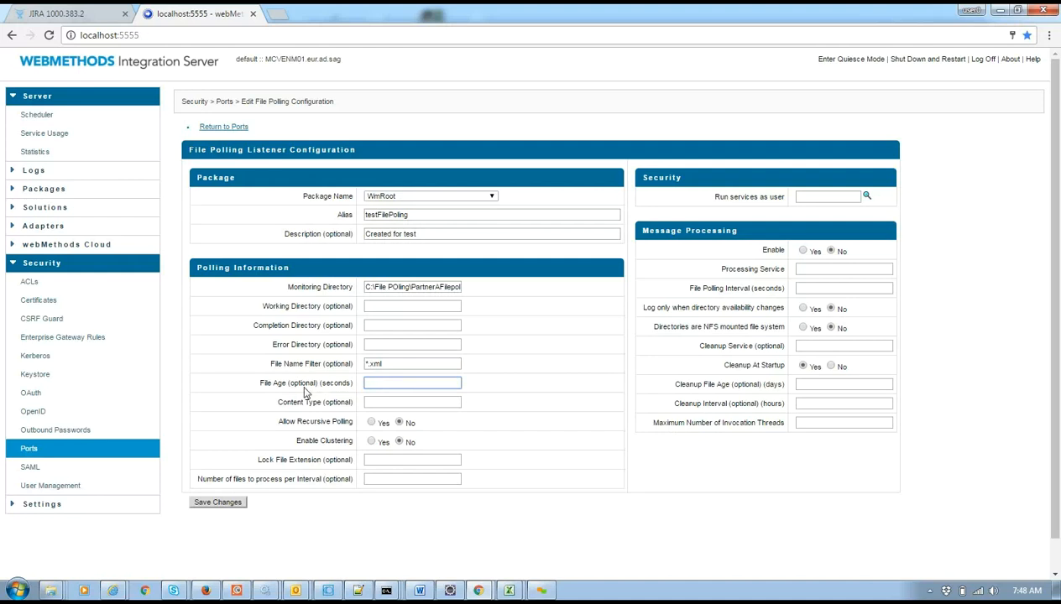
pyautogui.moveTo(384, 363); pyautogui.dragTo(361, 373)
pyautogui.moveTo(260, 383); pyautogui.dragTo(367, 378)
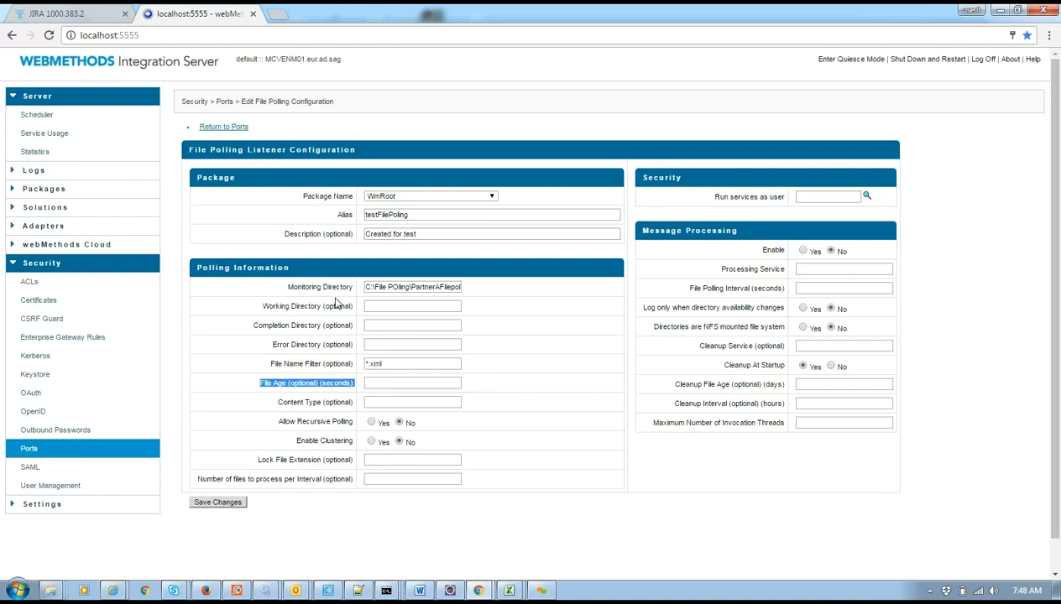
pyautogui.click(393, 383)
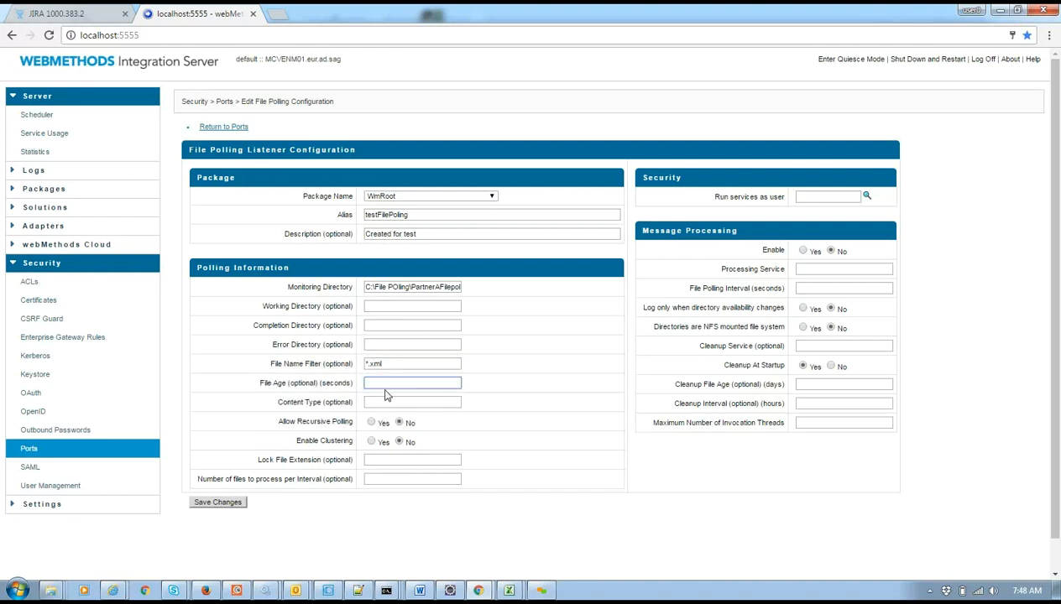
pyautogui.click(387, 402)
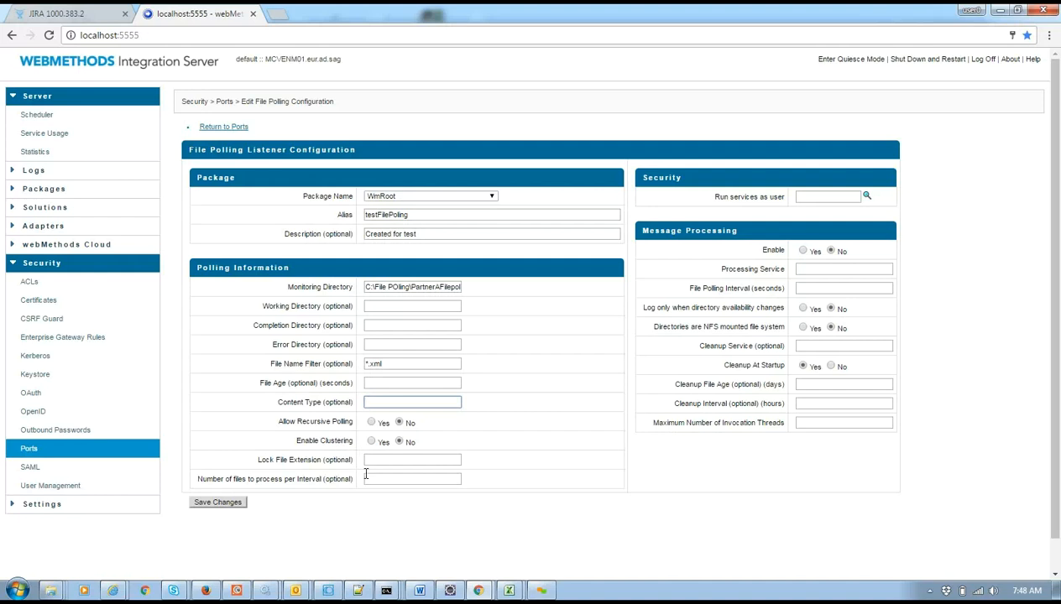
pyautogui.moveTo(296, 438); pyautogui.dragTo(354, 436)
pyautogui.moveTo(279, 422); pyautogui.dragTo(353, 420)
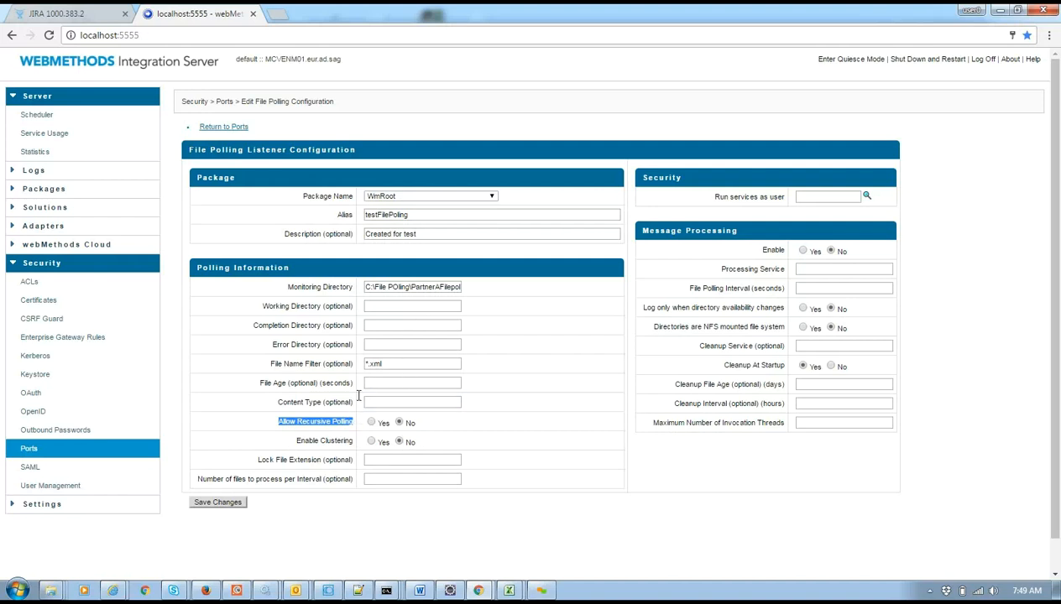
# Set the Lock File Extension to .lock for the files matched by the name filter.
pyautogui.click(374, 461)
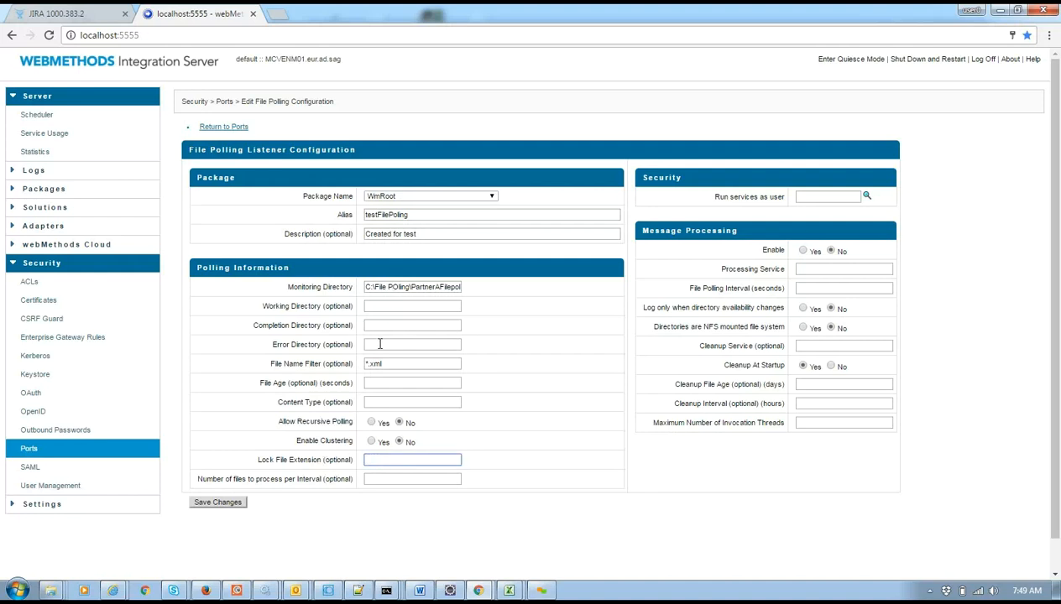
pyautogui.moveTo(368, 364); pyautogui.dragTo(389, 367)
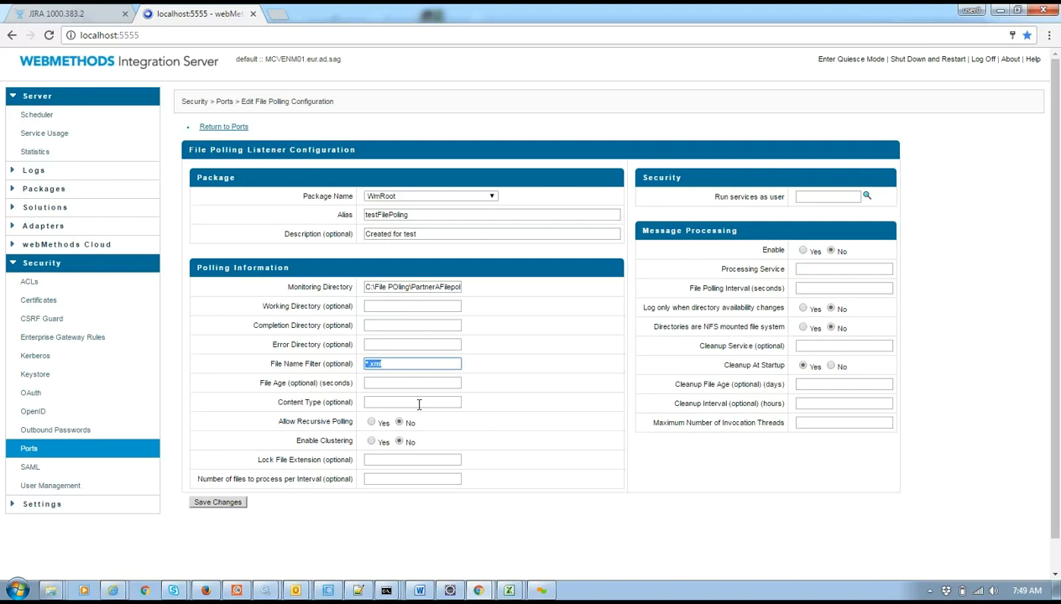
pyautogui.click(375, 367)
pyautogui.click(395, 459)
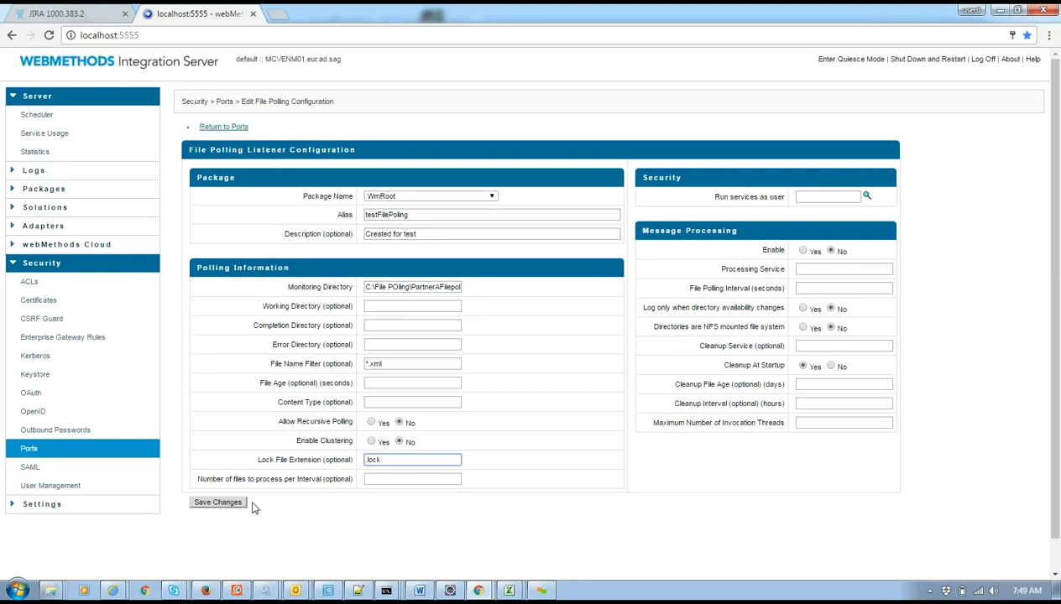
# Try 20 as the number of files to process per interval and clear the value again.
pyautogui.click(367, 477)
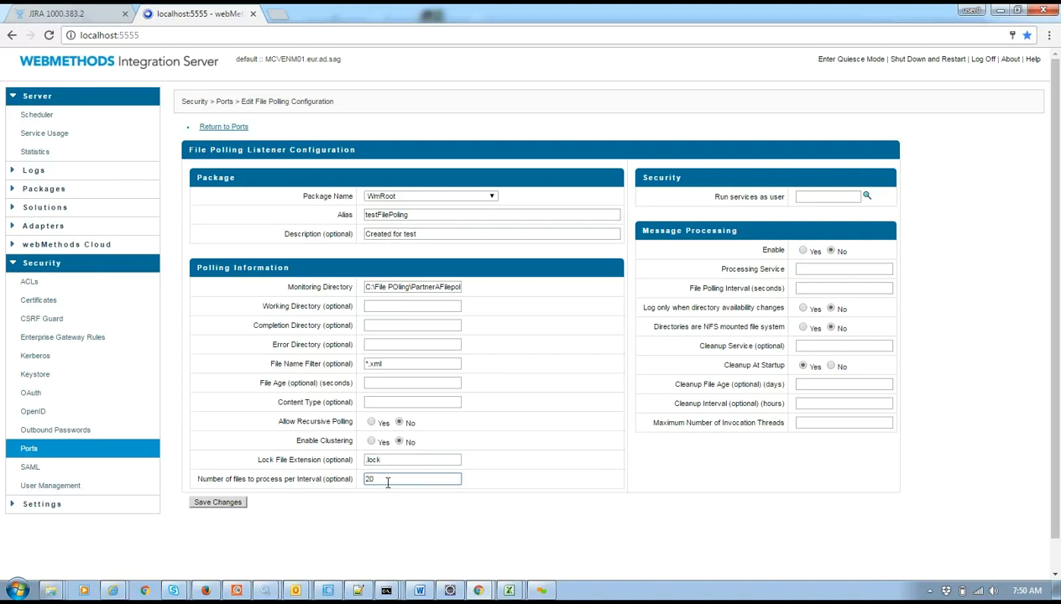
pyautogui.press('BackSpace')
pyautogui.press('BackSpace')
# Select Administrator from the local users as the account that runs the services.
pyautogui.click(867, 196)
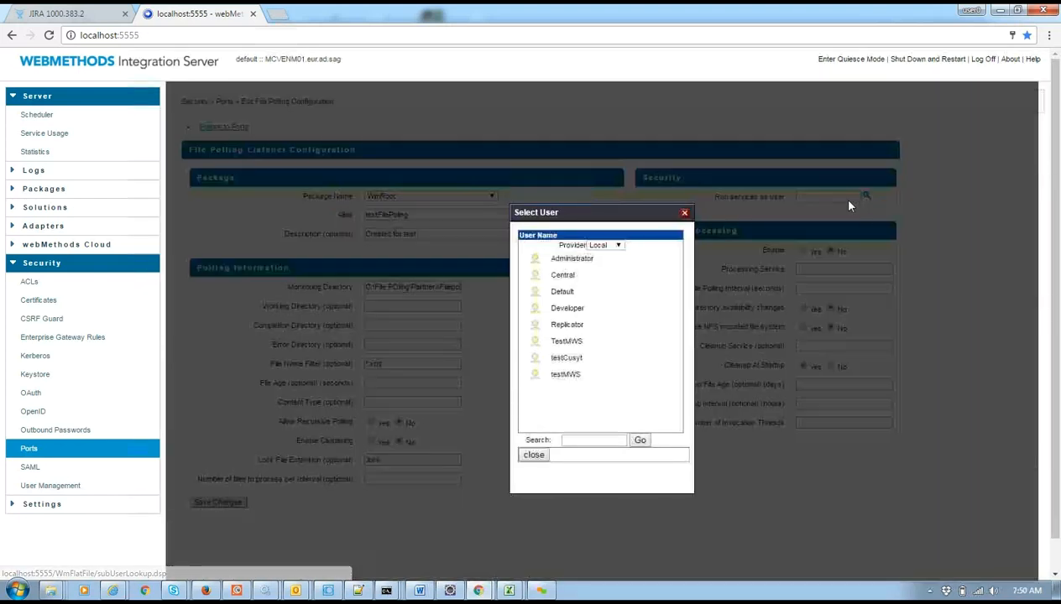
pyautogui.click(581, 266)
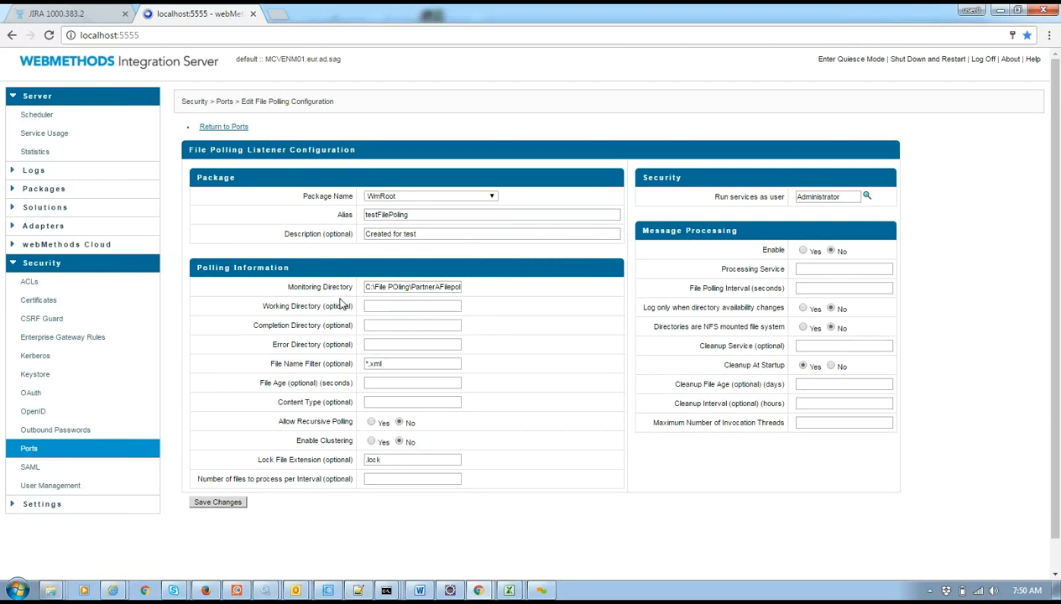
pyautogui.click(398, 286)
pyautogui.doubleClick(382, 364)
# Switch to Software AG Designer and open the flow tree of scheduleService from the NewBatch package's admin services folder.
pyautogui.click(328, 591)
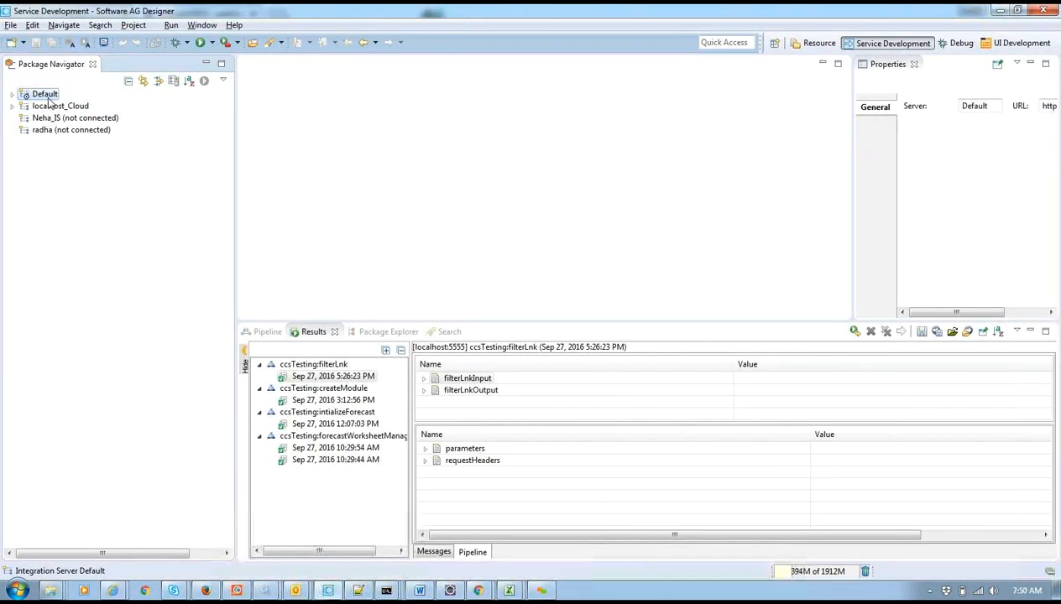
pyautogui.click(20, 108)
pyautogui.click(16, 110)
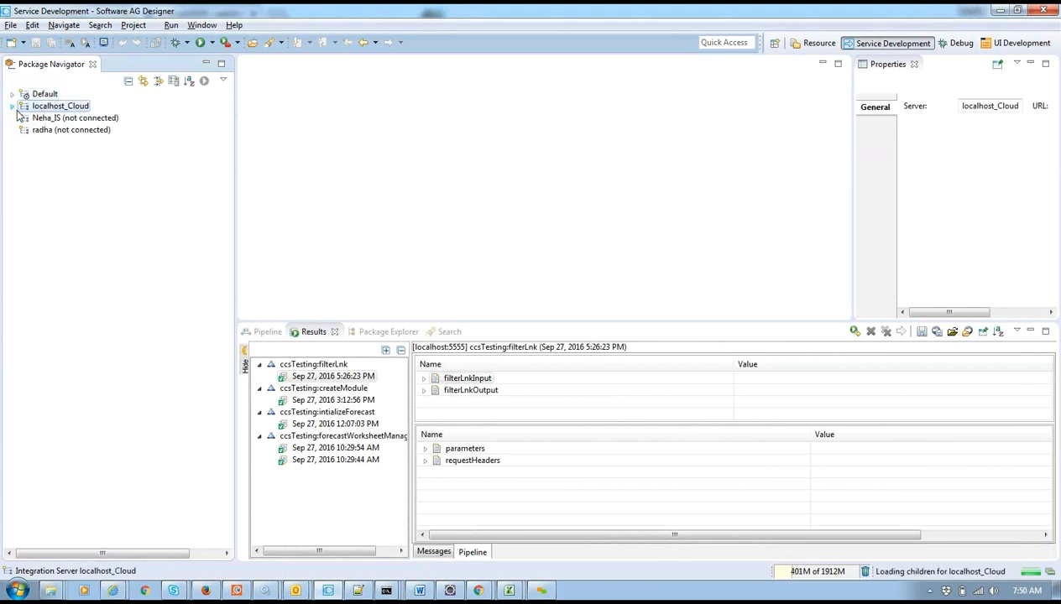
pyautogui.click(11, 94)
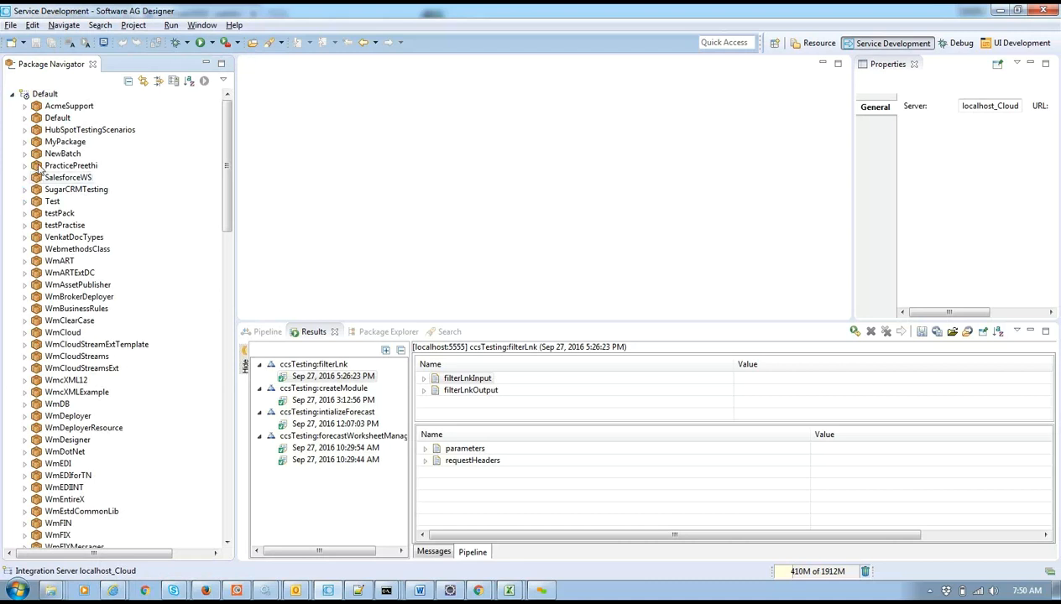
pyautogui.click(25, 154)
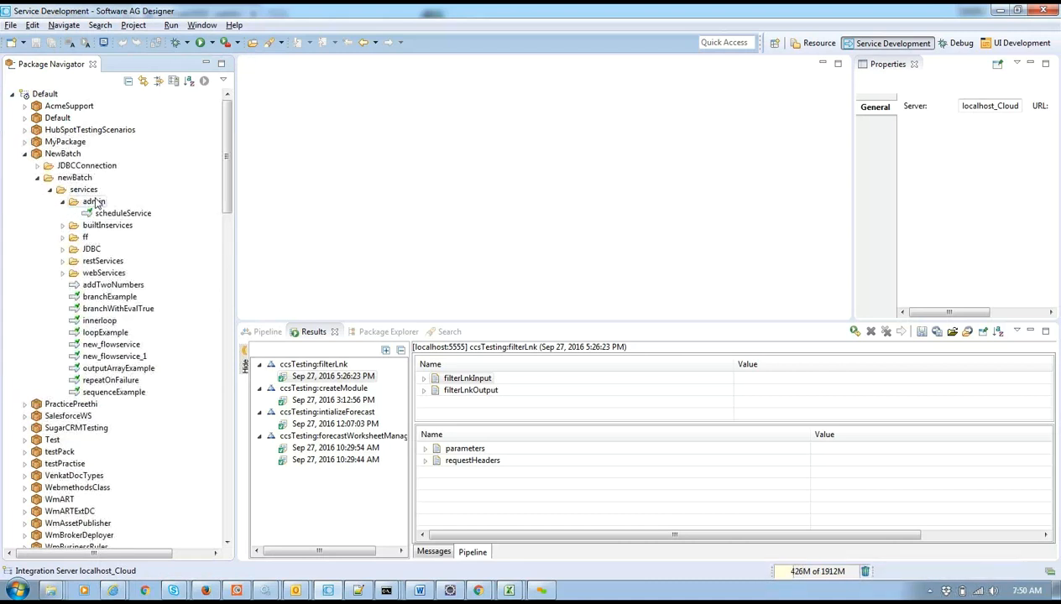
pyautogui.doubleClick(122, 213)
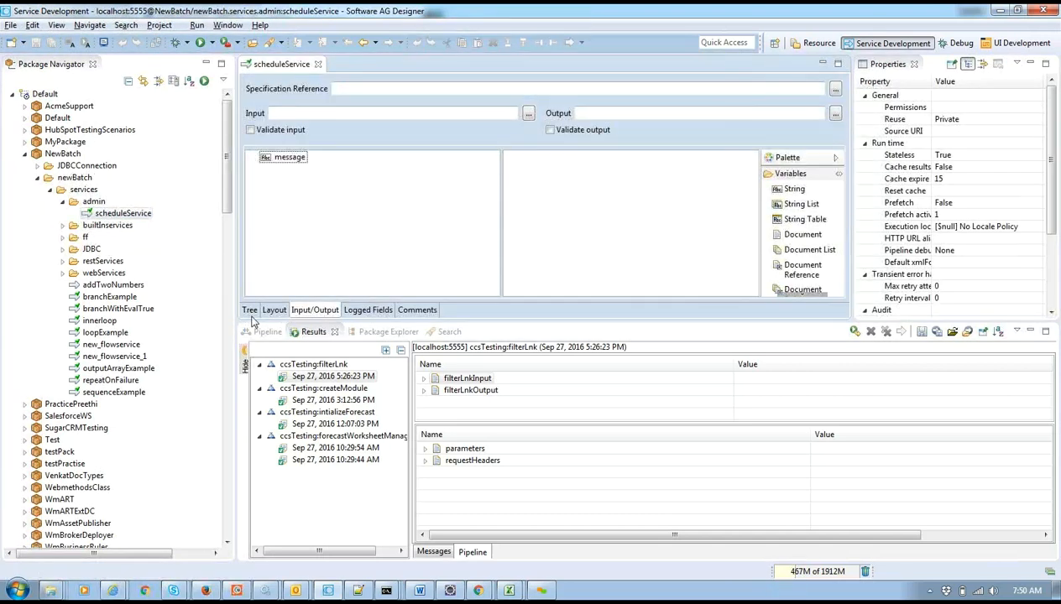
pyautogui.click(250, 310)
# Delete the REPEAT step from the scheduleService flow.
pyautogui.click(291, 93)
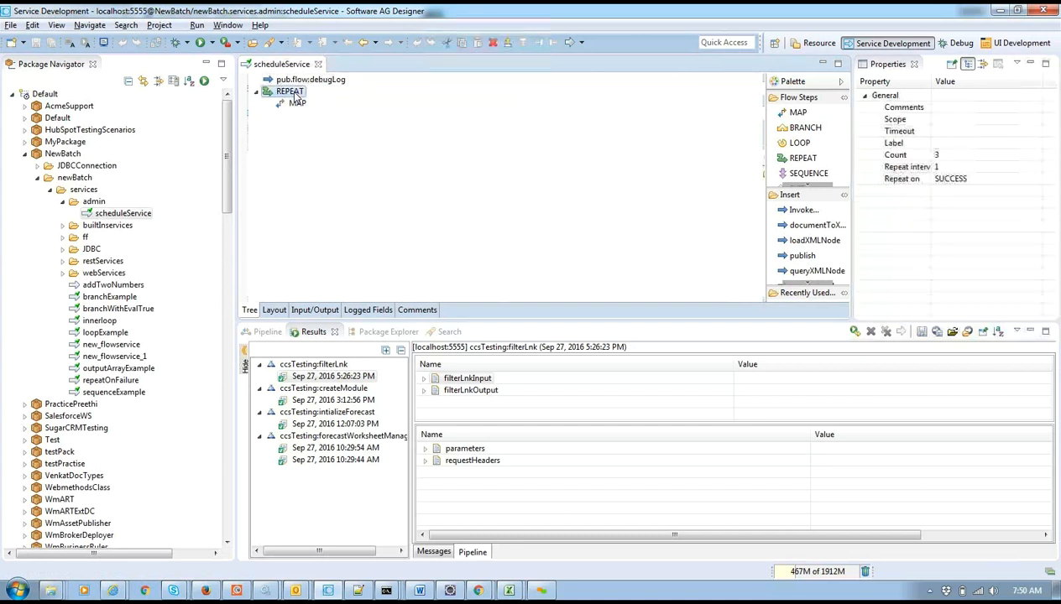
pyautogui.doubleClick(291, 92)
pyautogui.press('Delete')
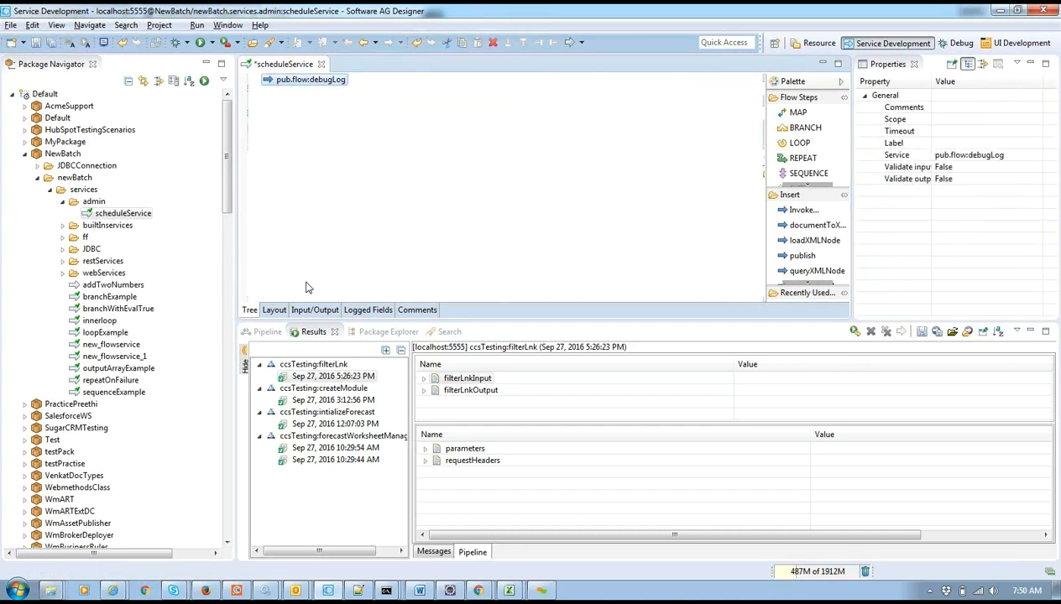
# Try replacing the debugLog message input with "File", undo the text edit and close the input dialog.
pyautogui.click(267, 332)
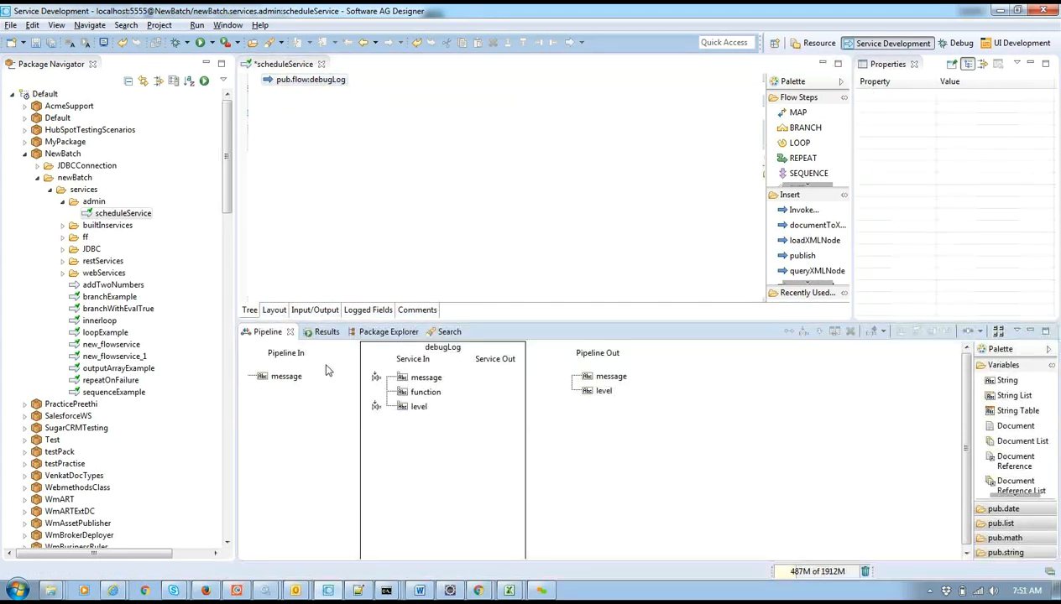
pyautogui.click(376, 378)
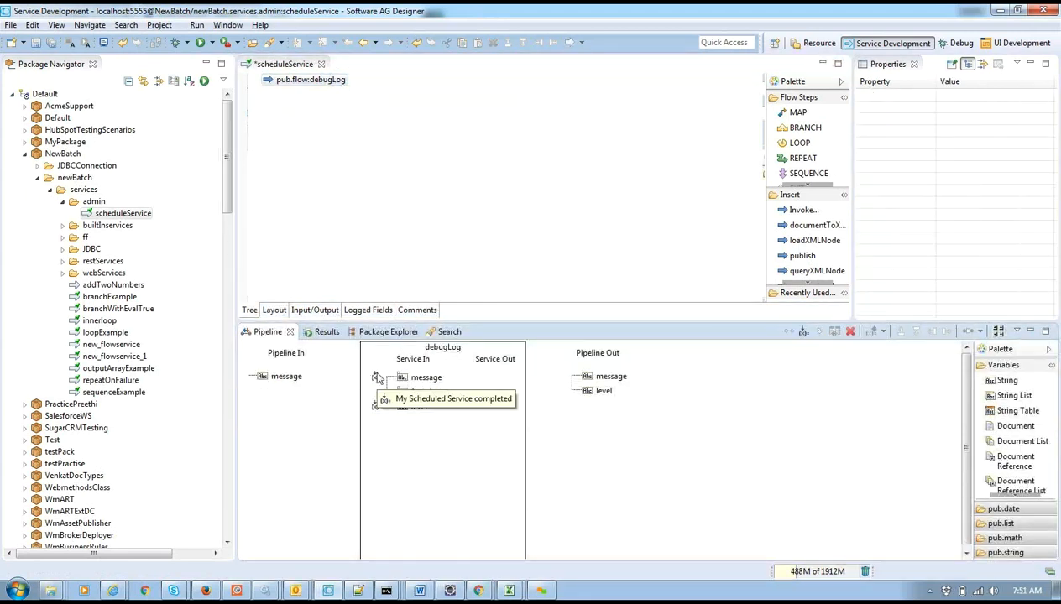
pyautogui.doubleClick(376, 377)
pyautogui.write('File')
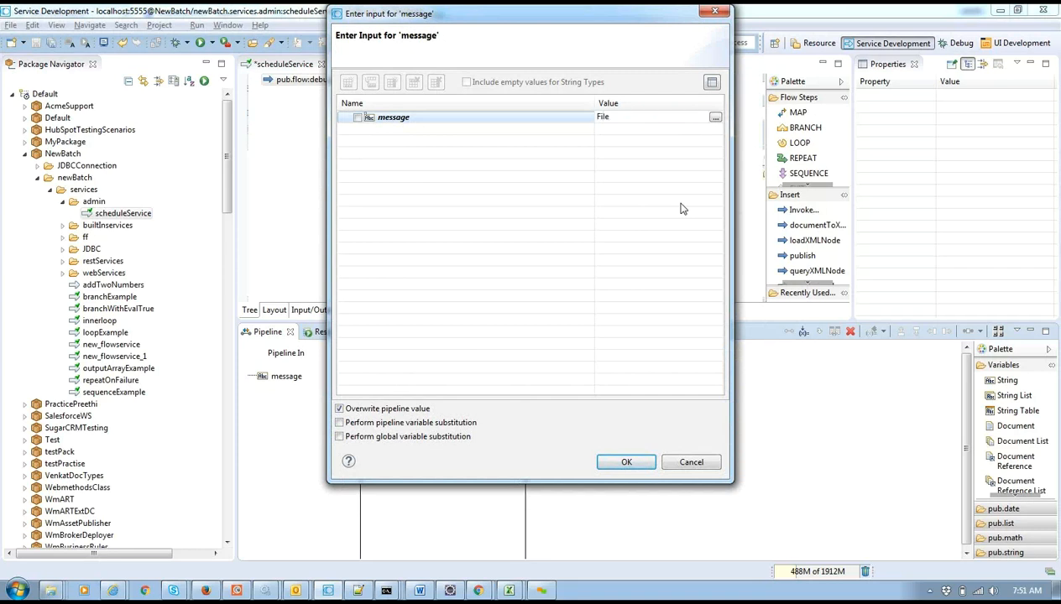
pyautogui.hotkey('ctrl', 'z')
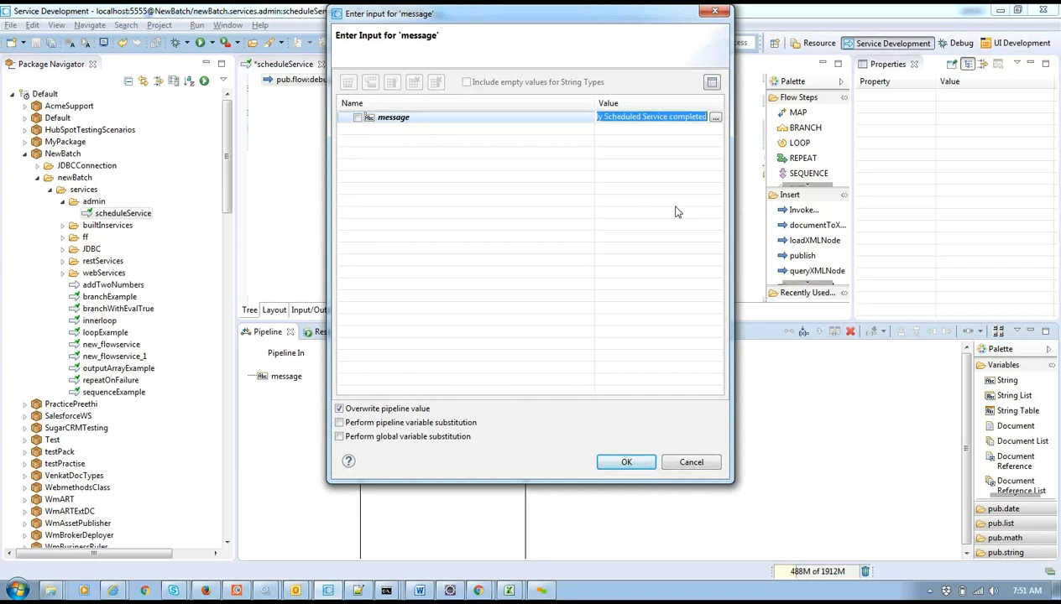
pyautogui.click(626, 463)
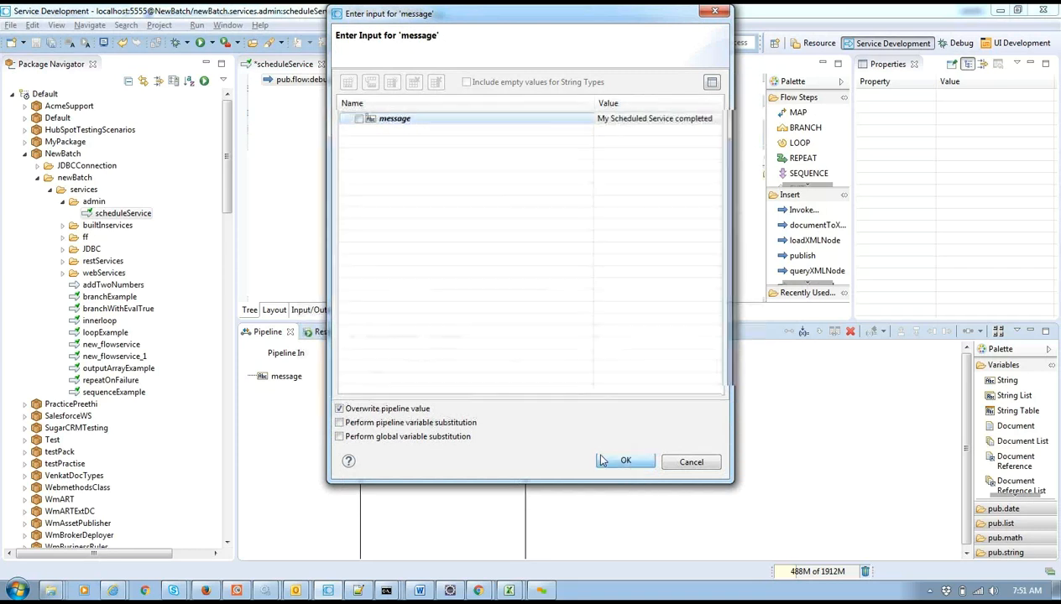
# Undo the deletion of the REPEAT step in scheduleService.
pyautogui.click(293, 199)
pyautogui.hotkey('ctrl', 'z')
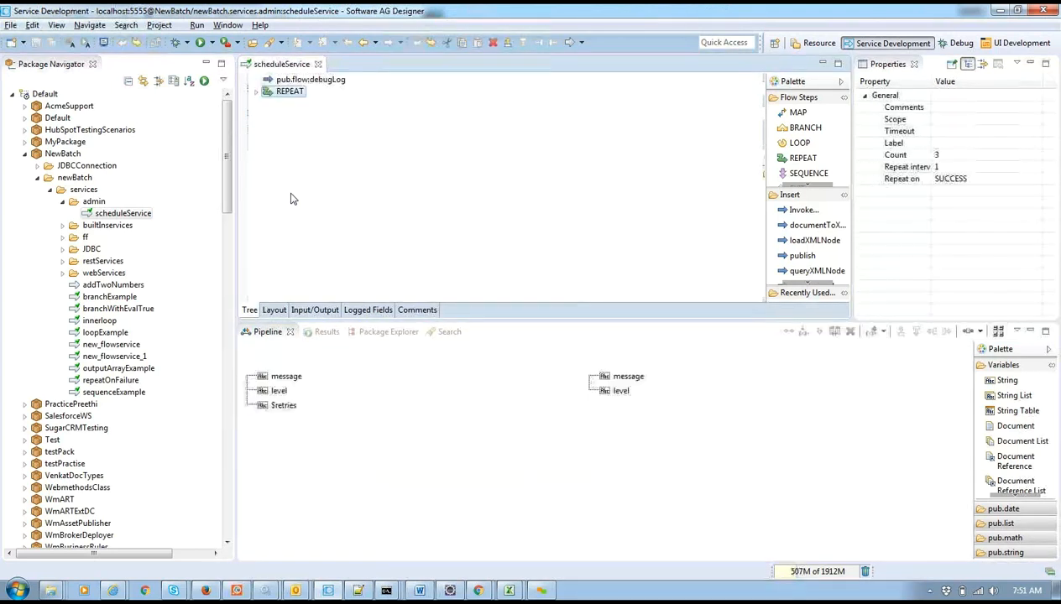
# Duplicate scheduleService in the NewBatch package's admin folder and rename the copy as filePoling.
pyautogui.doubleClick(286, 91)
pyautogui.click(293, 136)
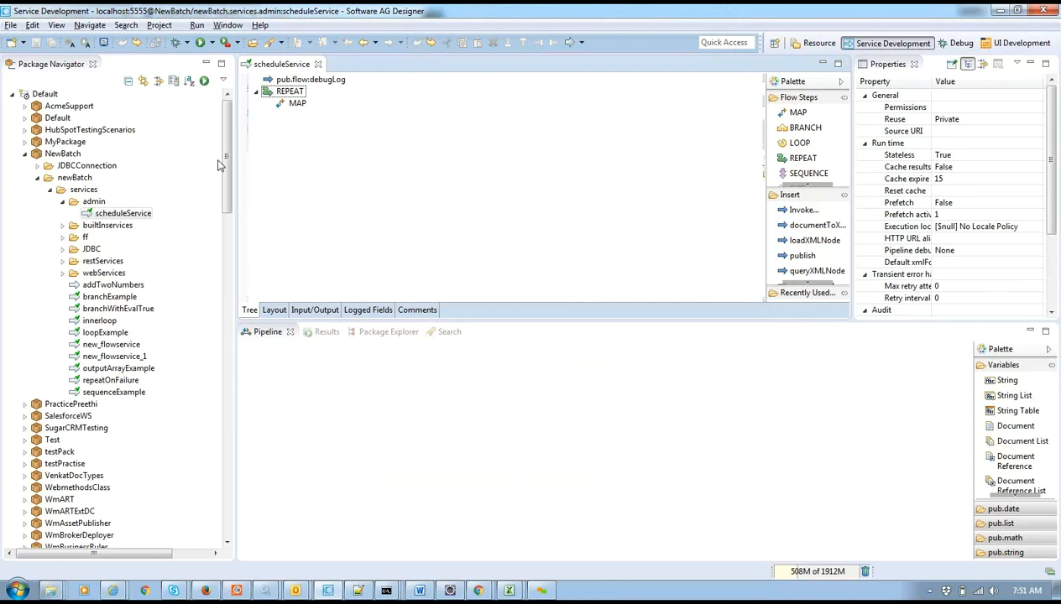
pyautogui.click(122, 213)
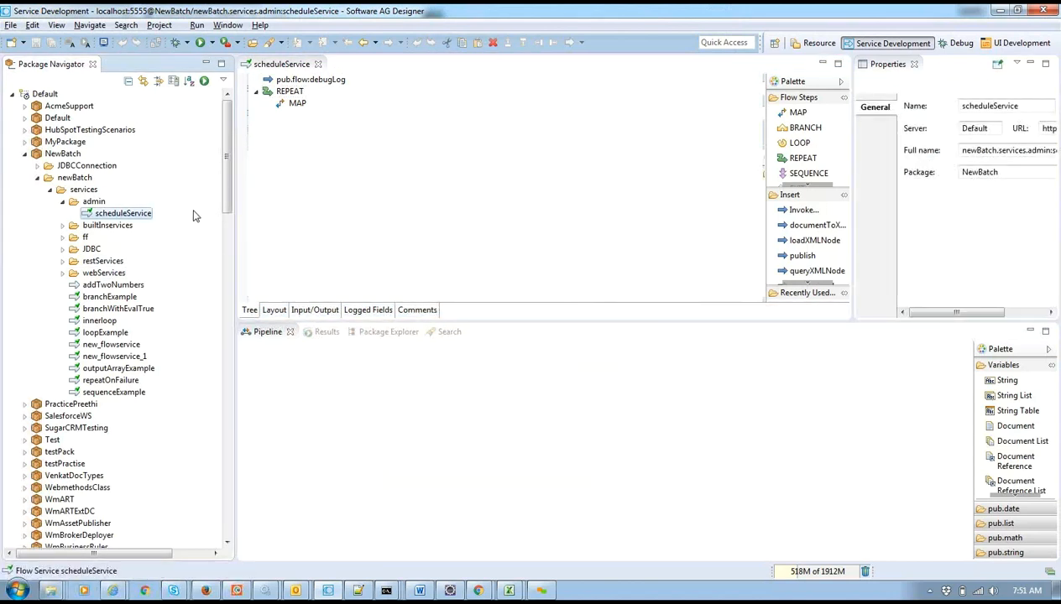
pyautogui.hotkey('ctrl', 'v')
pyautogui.click(142, 225)
pyautogui.rightClick(146, 226)
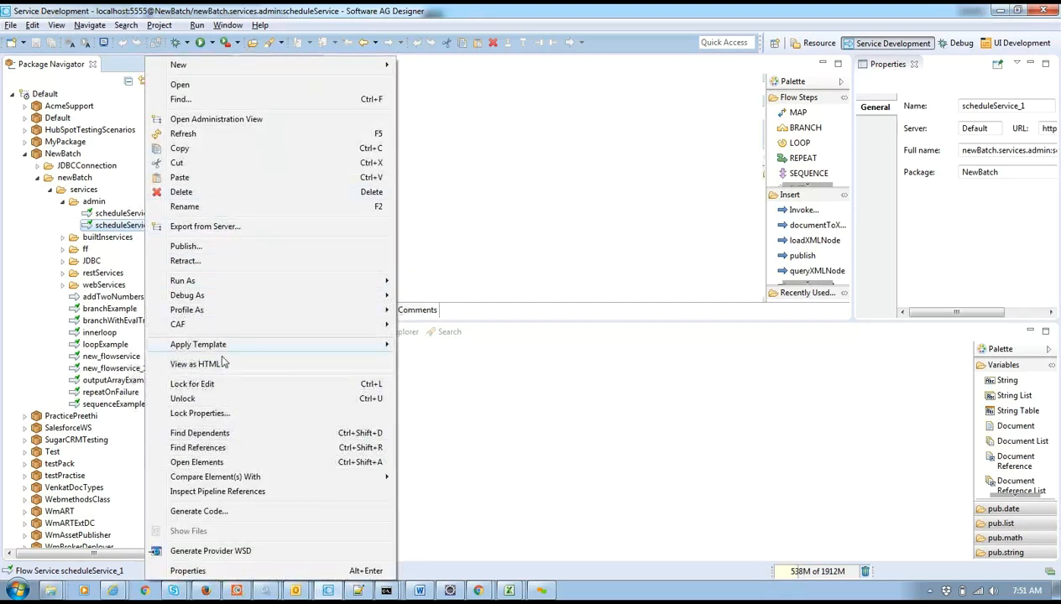
pyautogui.click(225, 207)
pyautogui.write('filePoling')
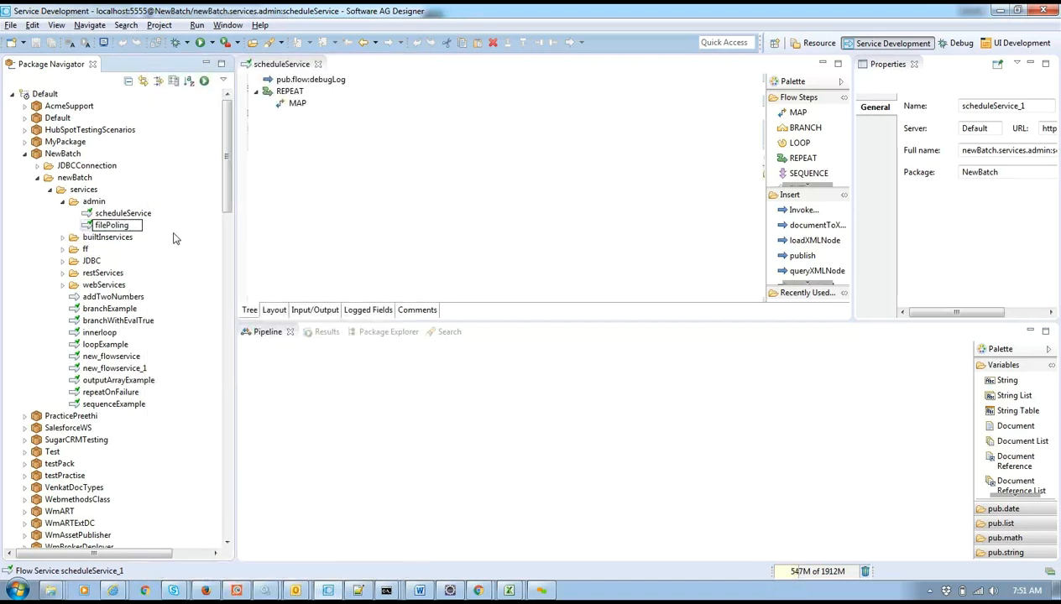
pyautogui.press('Return')
# Open the filePoling flow service and delete its REPEAT step.
pyautogui.doubleClick(110, 214)
pyautogui.click(288, 92)
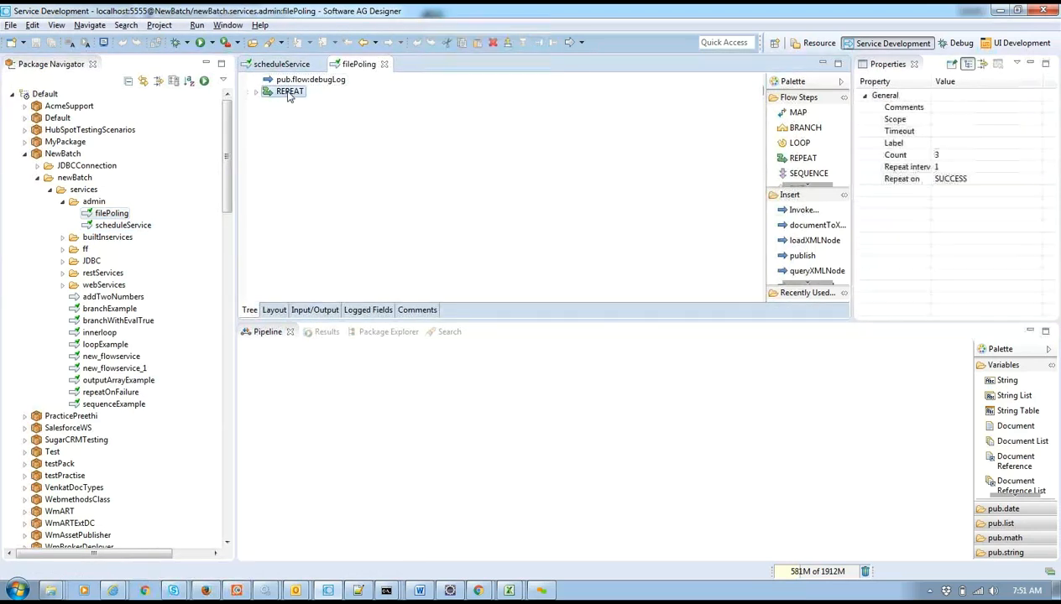
pyautogui.press('Delete')
# Set the debugLog message input in filePoling to "My File Ploing Service was called Just now" and save the service.
pyautogui.doubleClick(376, 377)
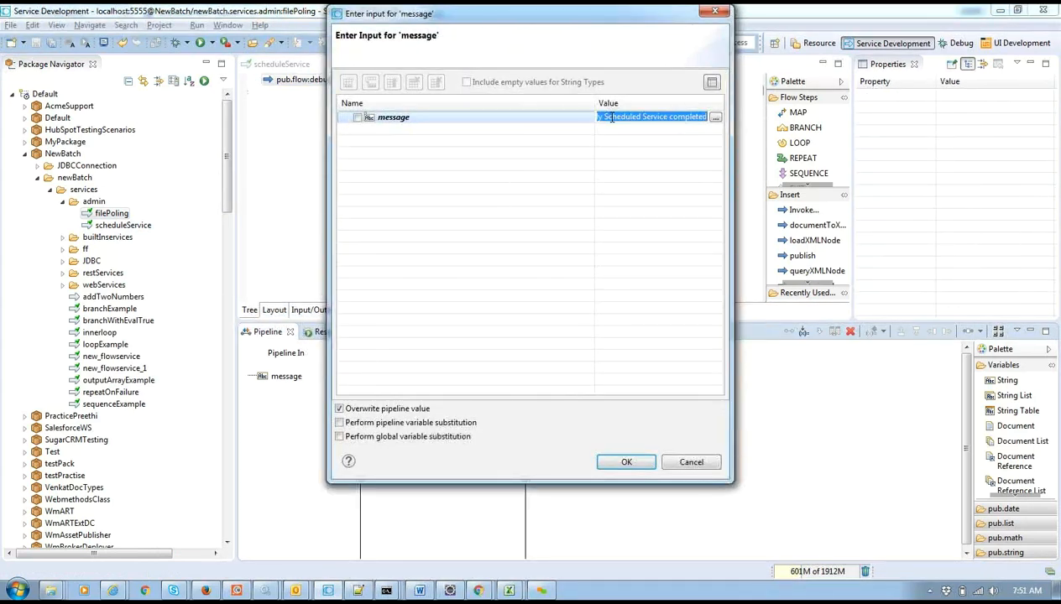
pyautogui.write('My')
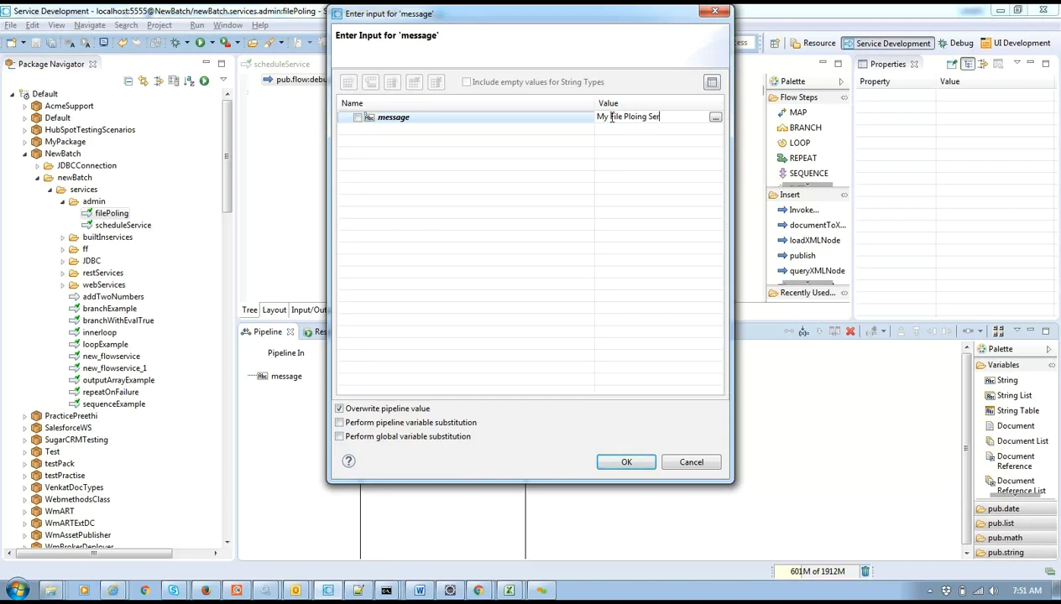
pyautogui.write('File Ploing Service was called J')
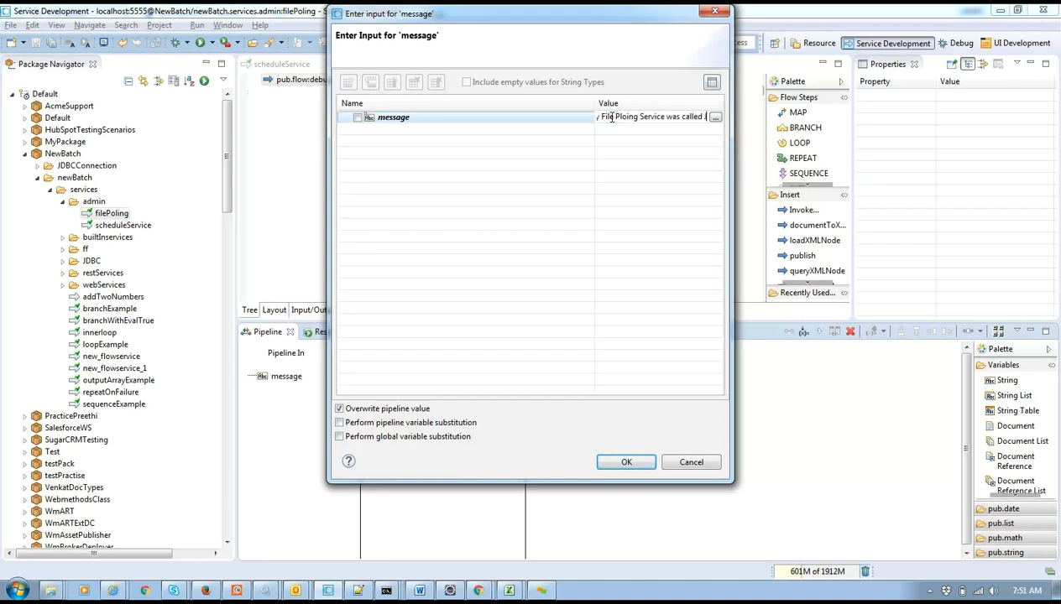
pyautogui.write('ust now')
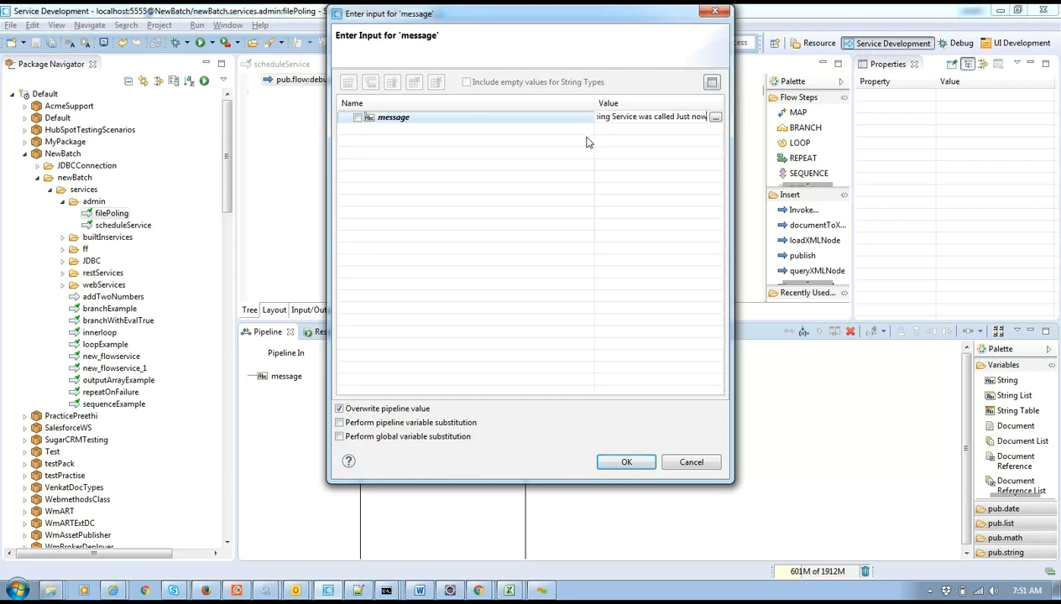
pyautogui.click(626, 462)
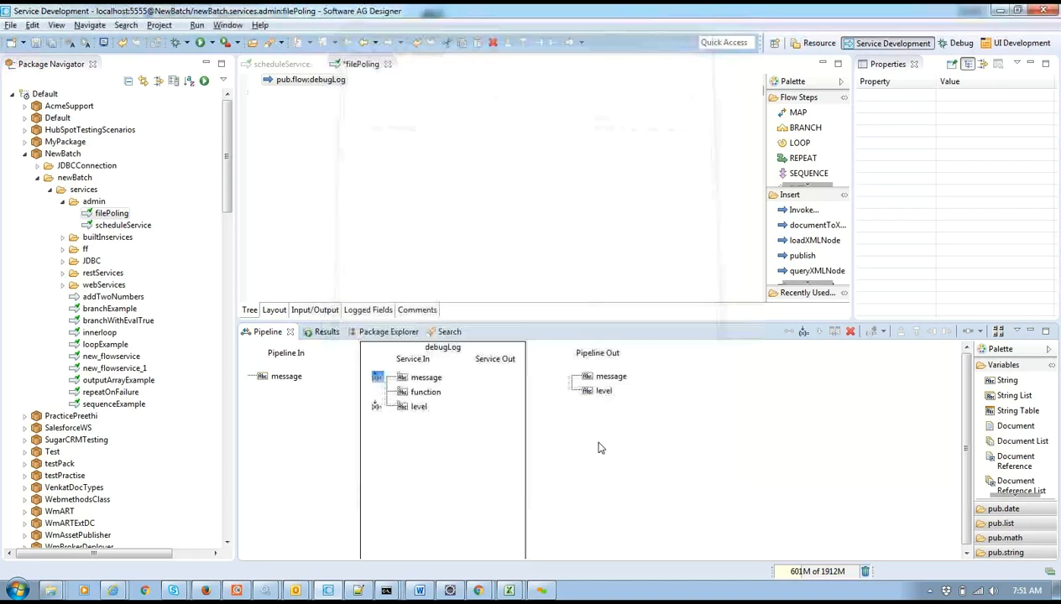
pyautogui.hotkey('ctrl', 's')
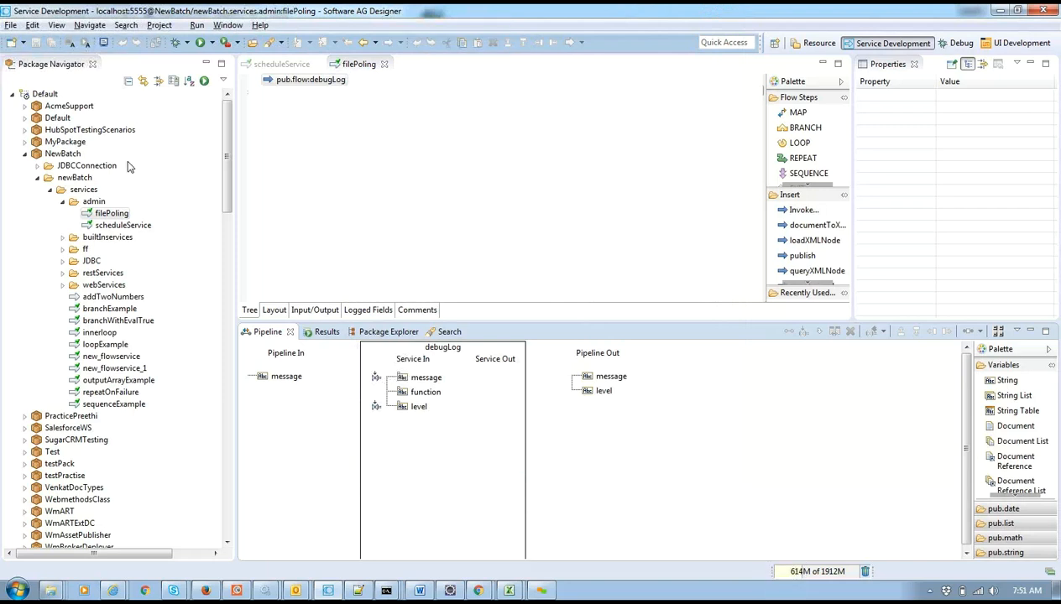
# In the browser's file polling configuration, set the processing service to newBatch.services.admin:filePoling and the polling interval to 10 seconds, keeping the port disabled.
pyautogui.click(110, 213)
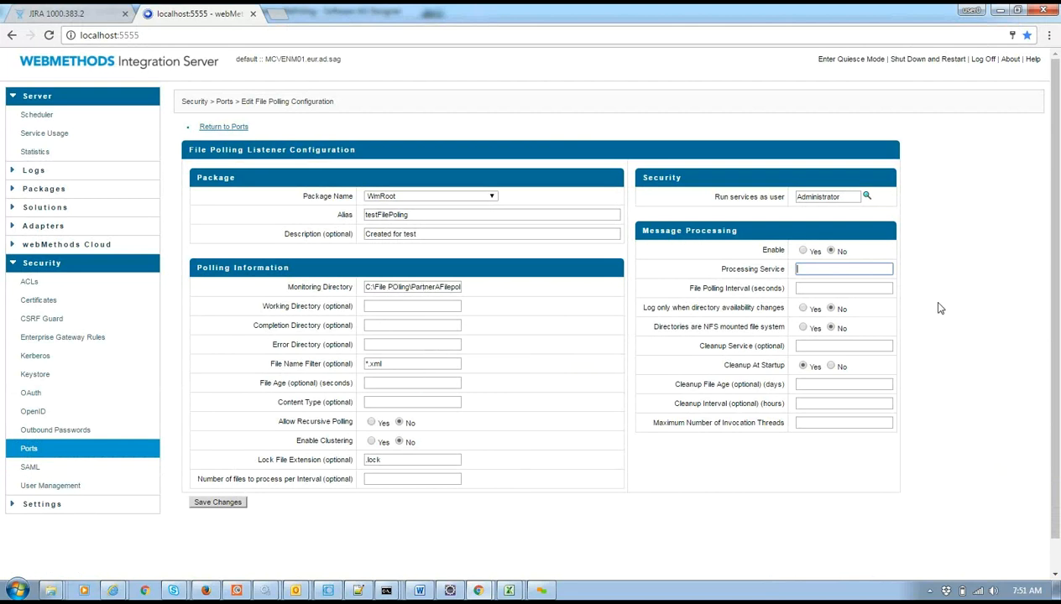
pyautogui.click(807, 267)
pyautogui.hotkey('ctrl', 'v')
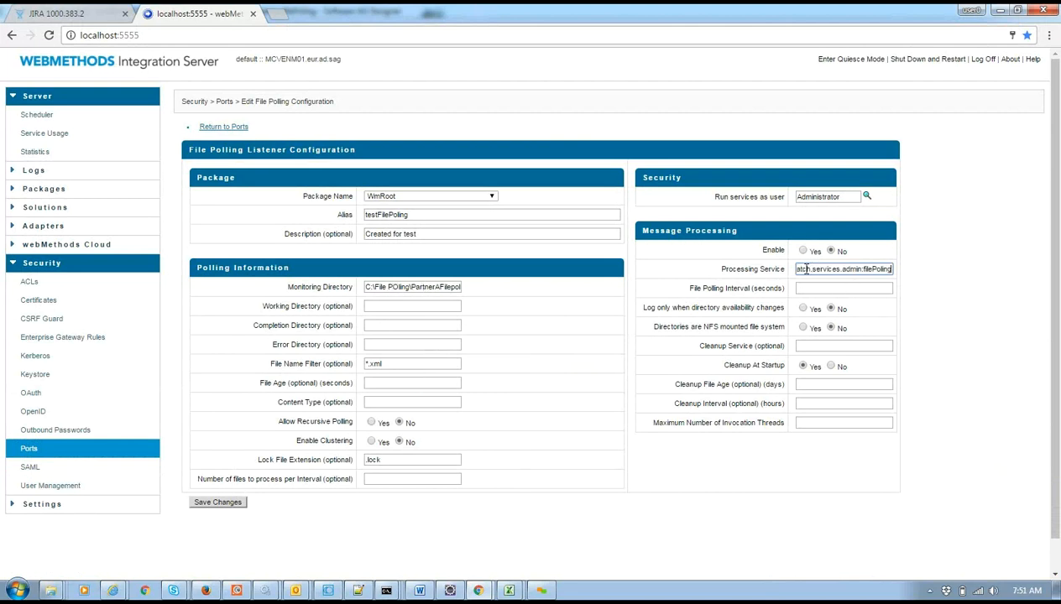
pyautogui.click(803, 250)
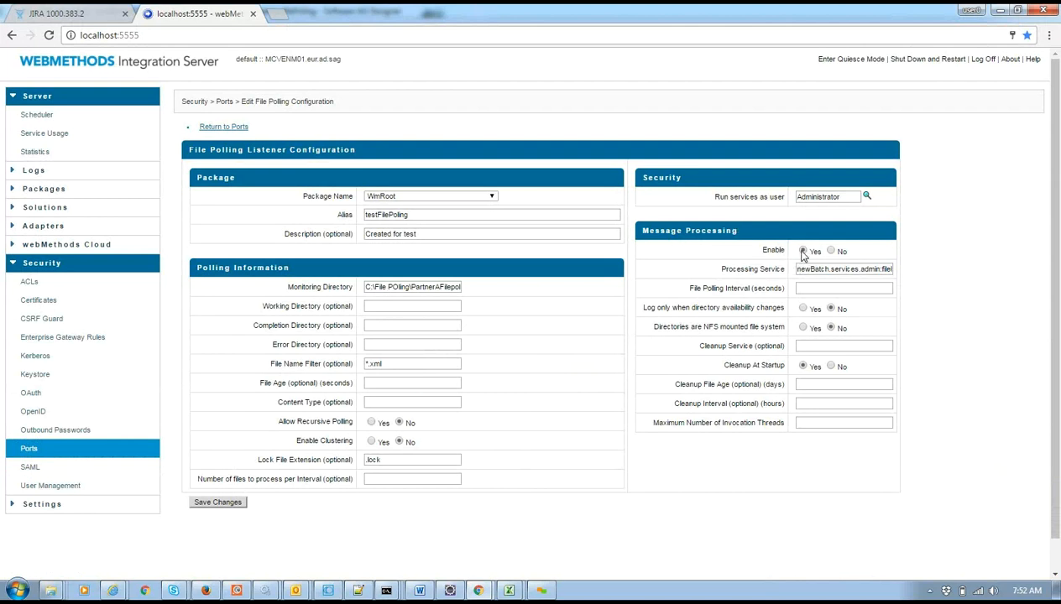
pyautogui.click(832, 252)
pyautogui.click(823, 288)
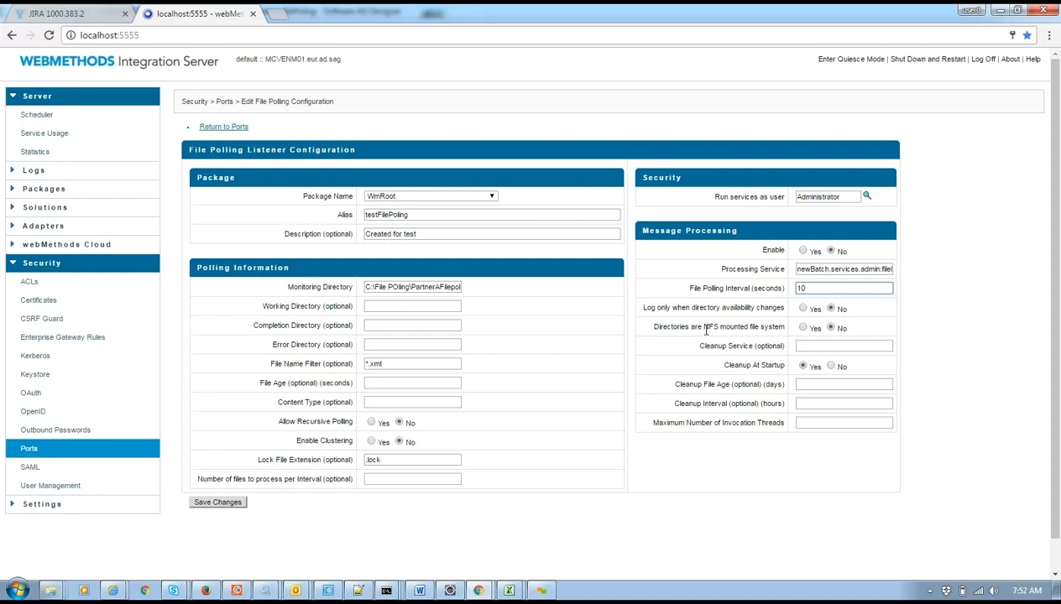
# Review the NFS directory, cleanup, invocation thread and polling interval settings of the file polling listener.
pyautogui.moveTo(648, 327); pyautogui.dragTo(712, 327)
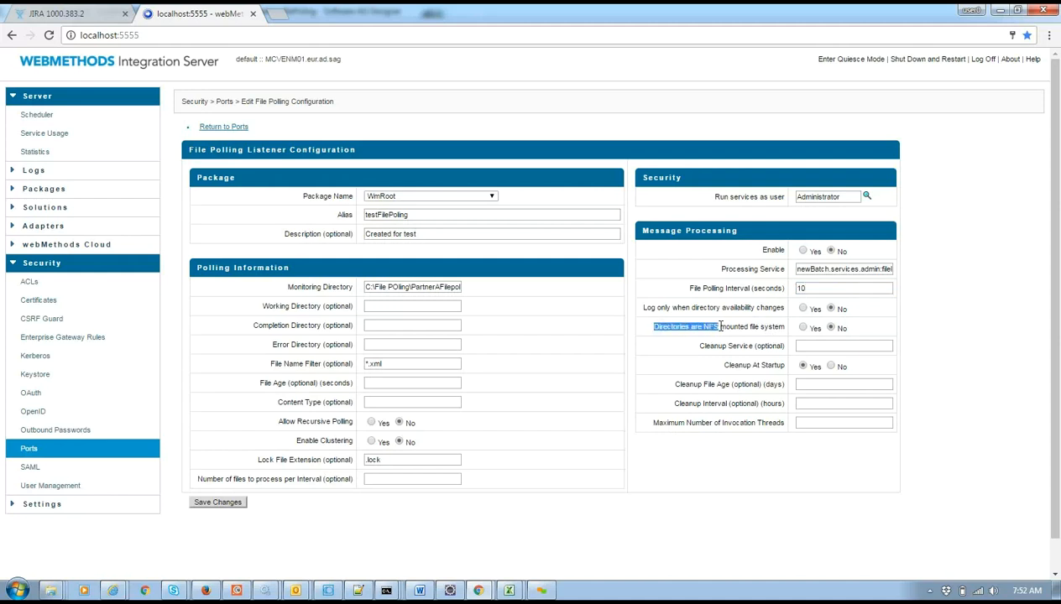
pyautogui.click(807, 345)
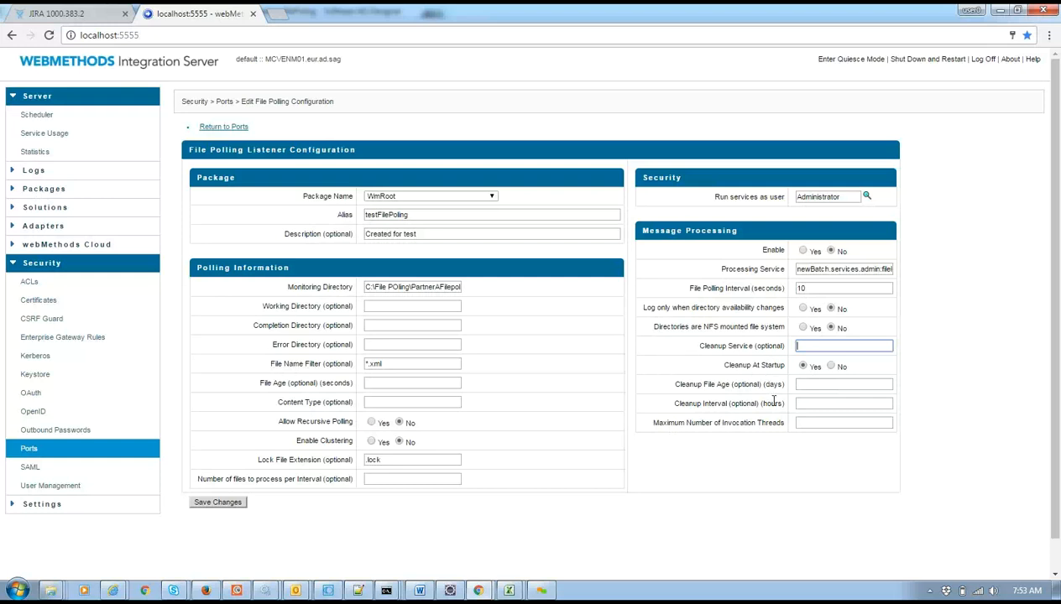
pyautogui.click(800, 386)
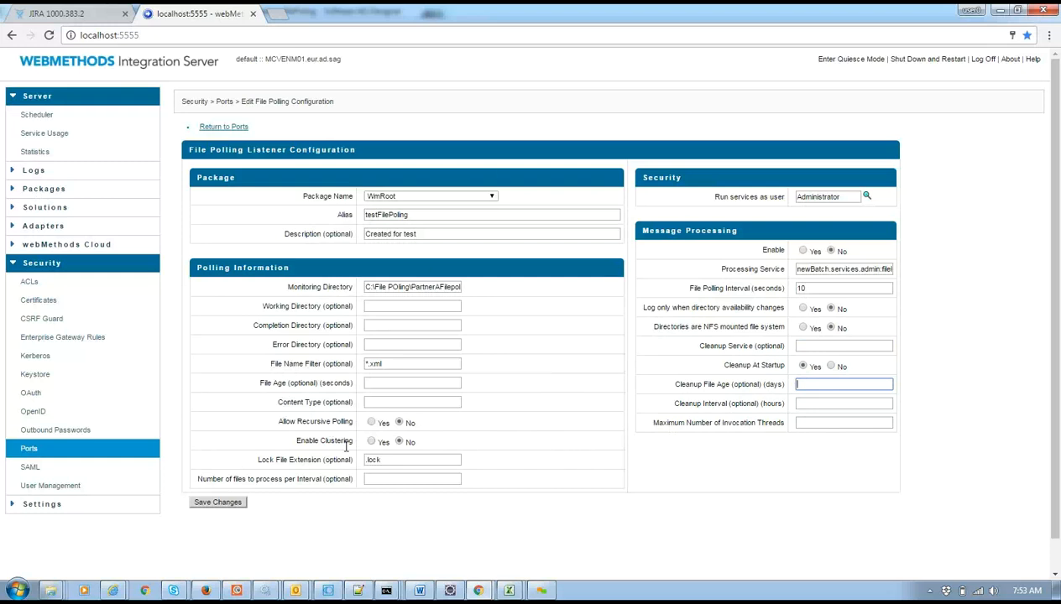
pyautogui.click(800, 402)
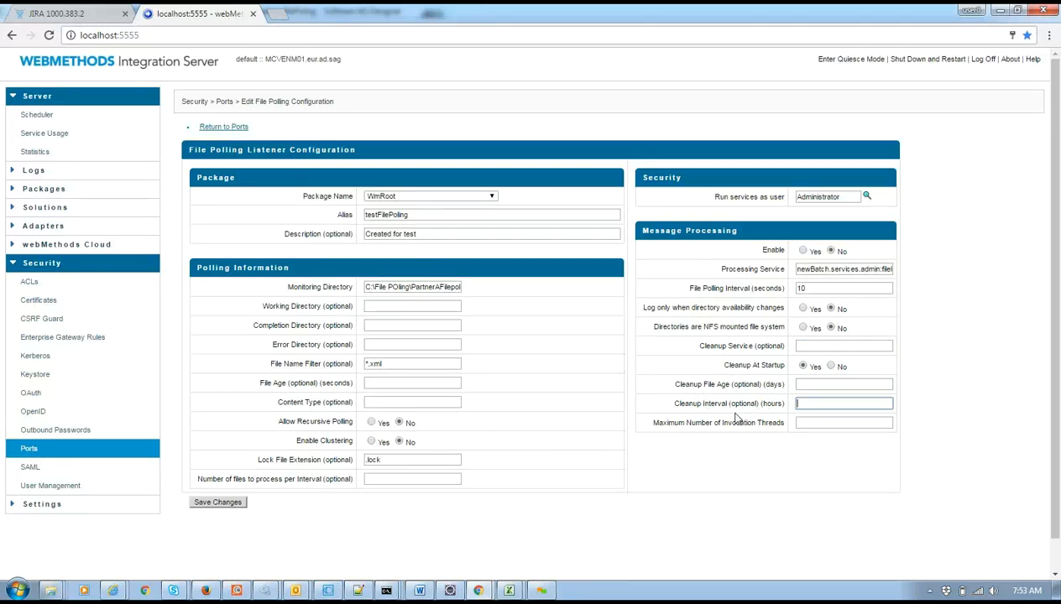
pyautogui.click(813, 418)
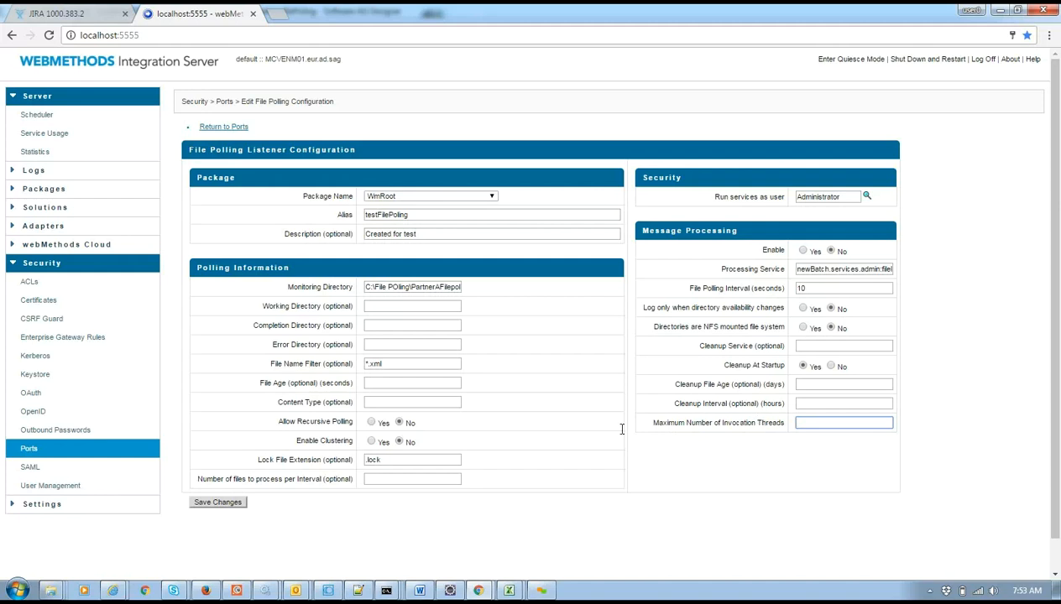
pyautogui.click(802, 288)
pyautogui.doubleClick(802, 288)
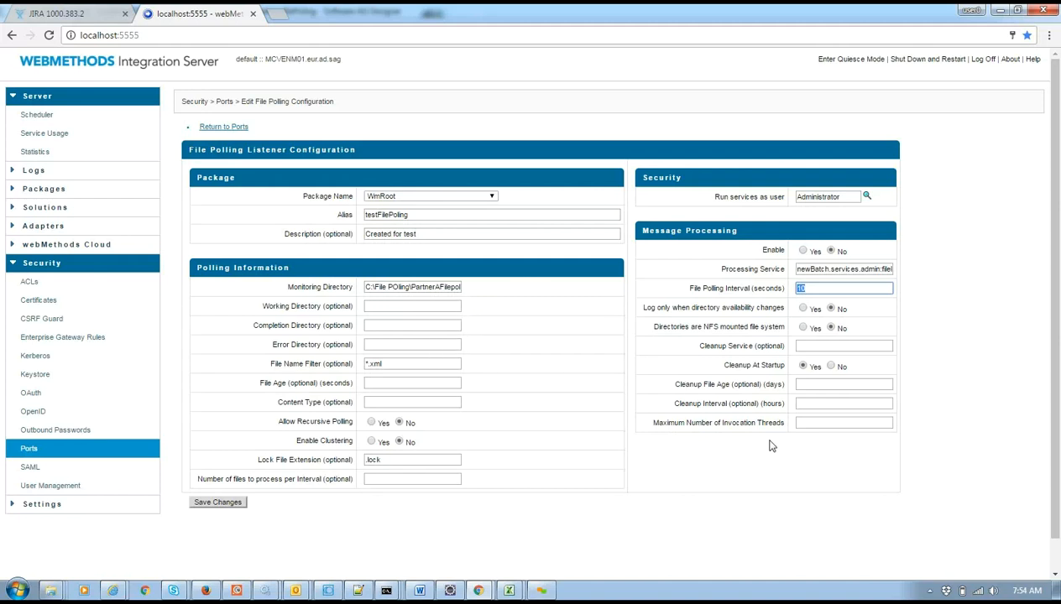
# Enter the maximum number of invocation threads and save the file polling port configuration.
pyautogui.click(815, 424)
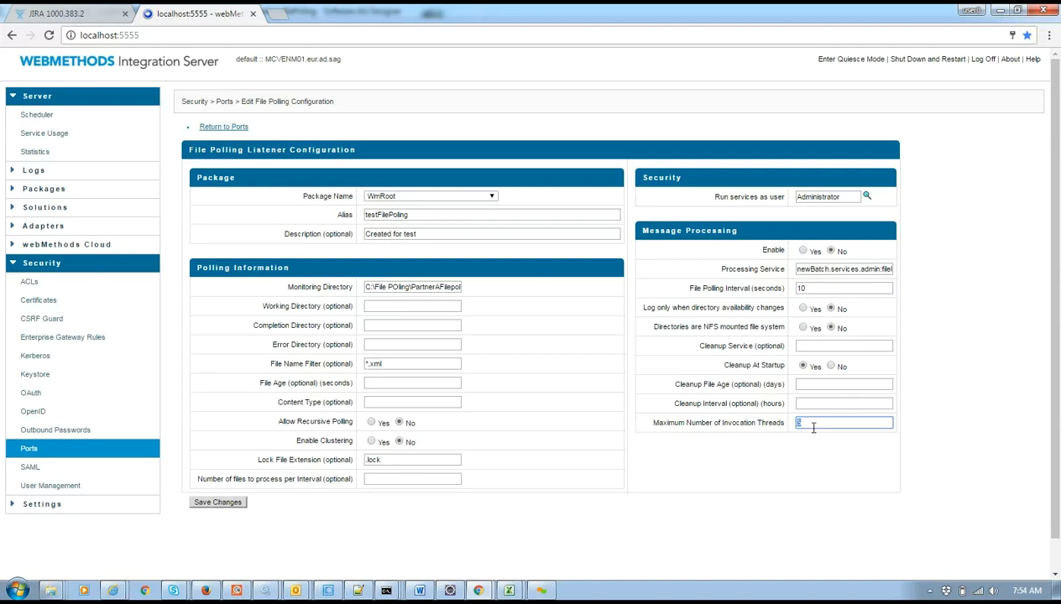
pyautogui.click(760, 438)
pyautogui.click(223, 502)
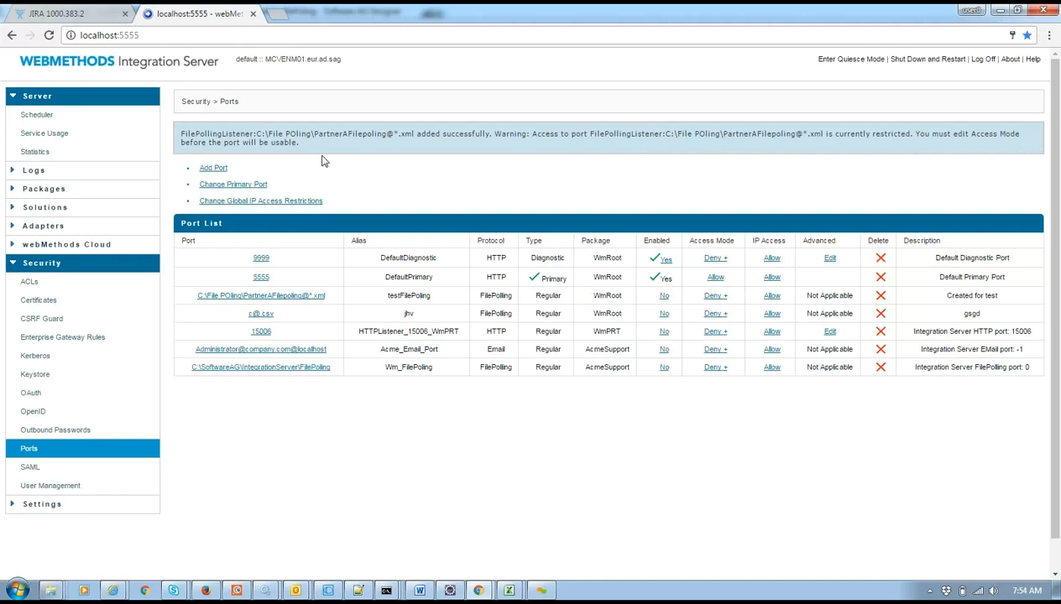
# Review the testFilePoling port's allow list, set its access mode to allow by default and return to the port list.
pyautogui.doubleClick(411, 297)
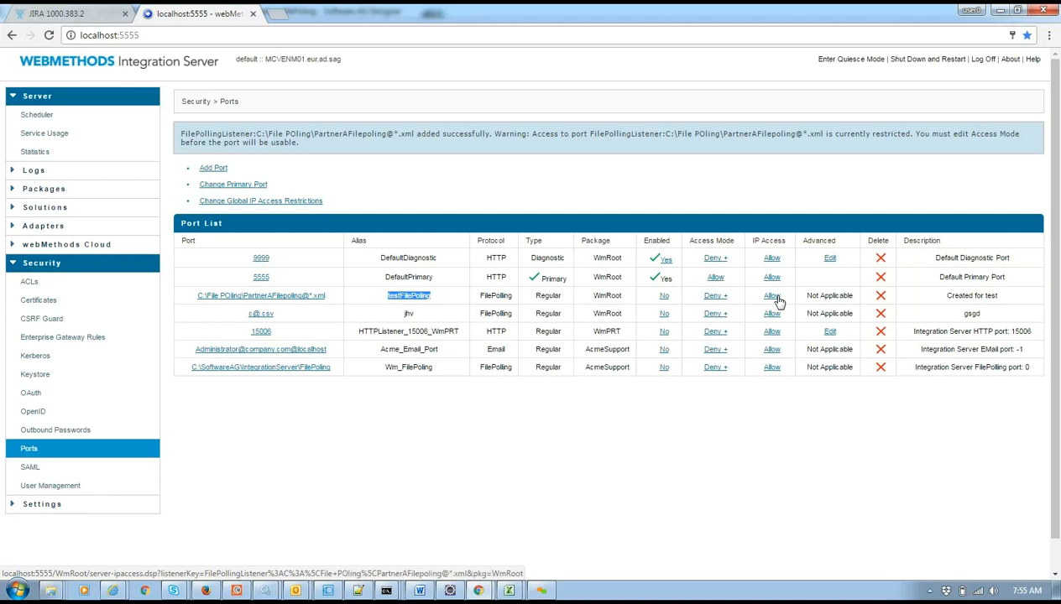
pyautogui.click(713, 299)
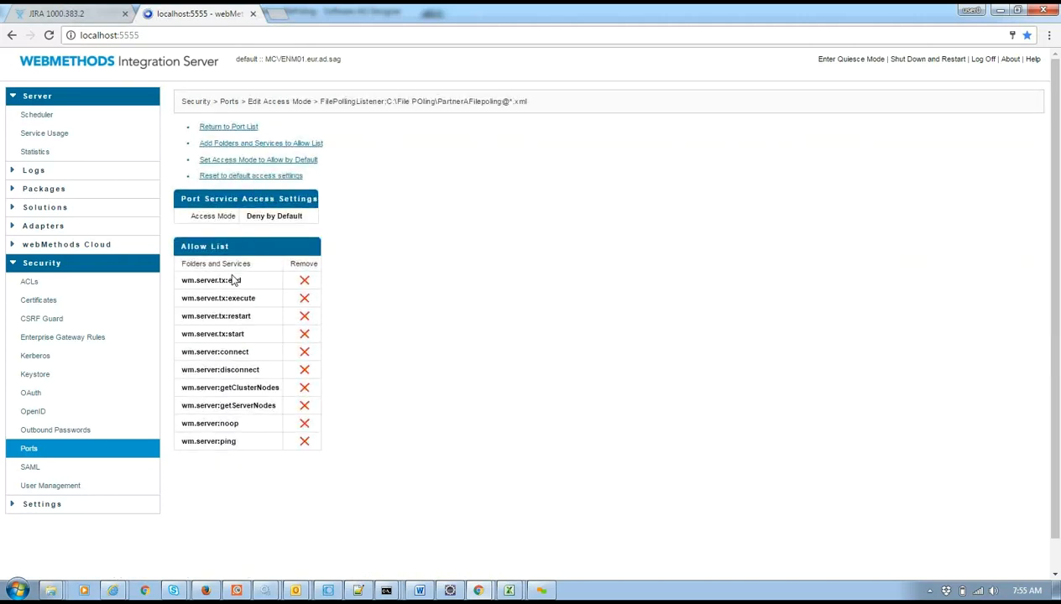
pyautogui.moveTo(184, 280); pyautogui.dragTo(248, 448)
pyautogui.click(263, 472)
pyautogui.click(299, 165)
pyautogui.click(589, 136)
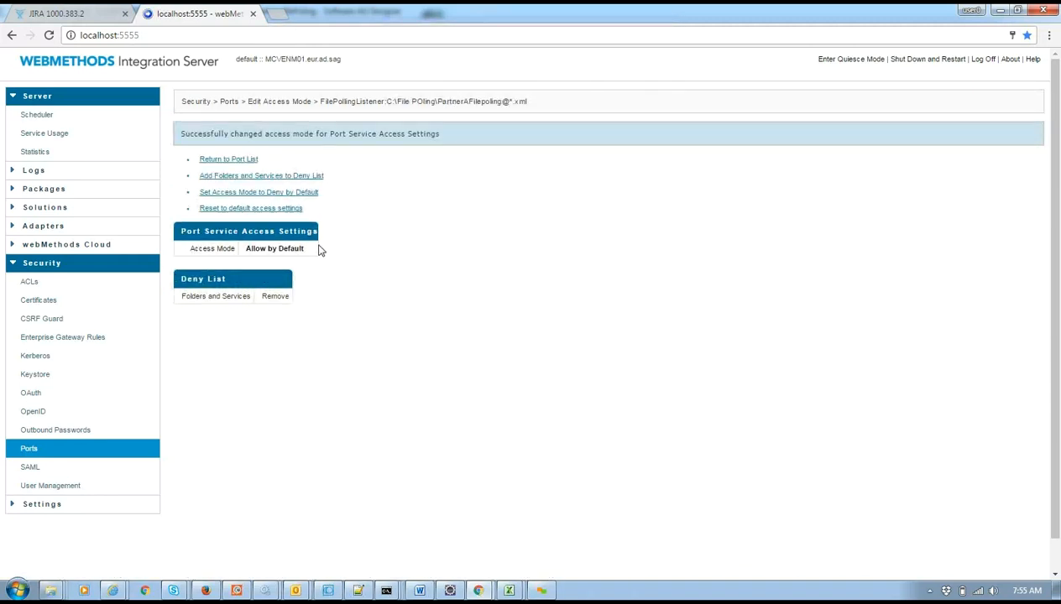
pyautogui.click(252, 166)
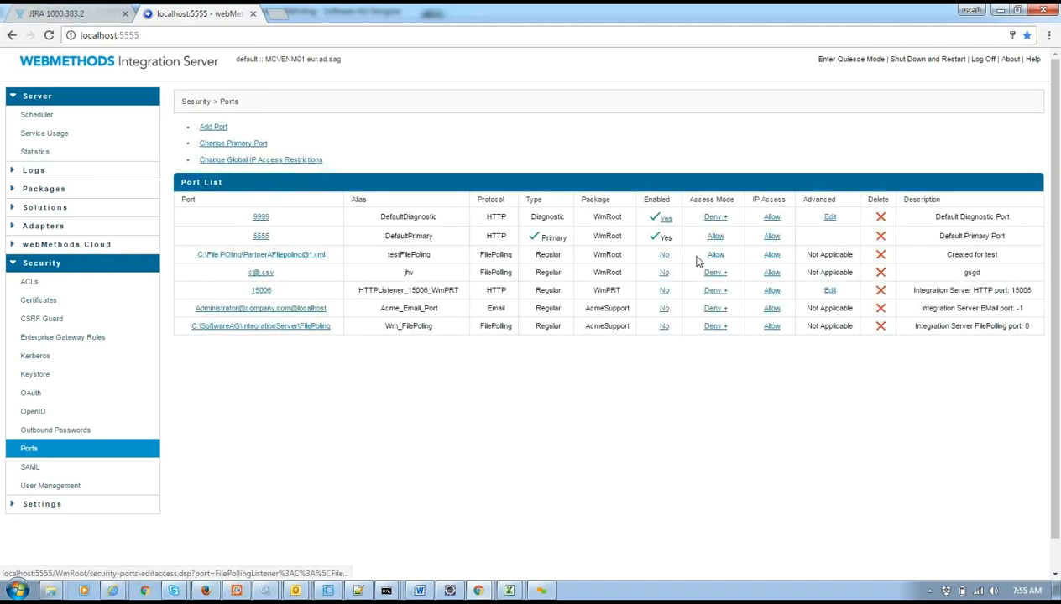
# Try to enable the testFilePoling port and cancel the confirmation.
pyautogui.click(663, 257)
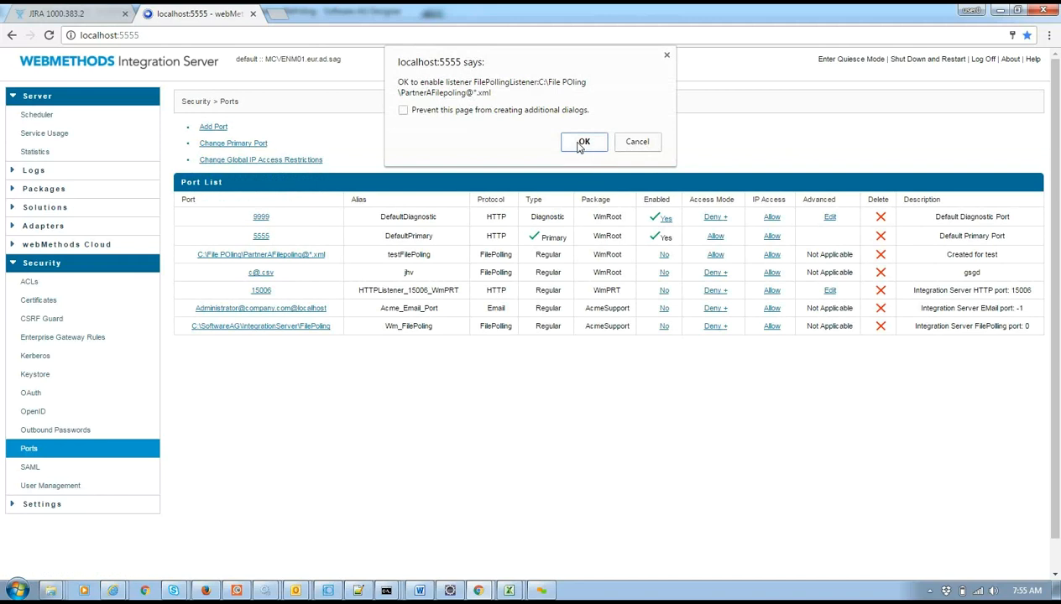
pyautogui.click(645, 146)
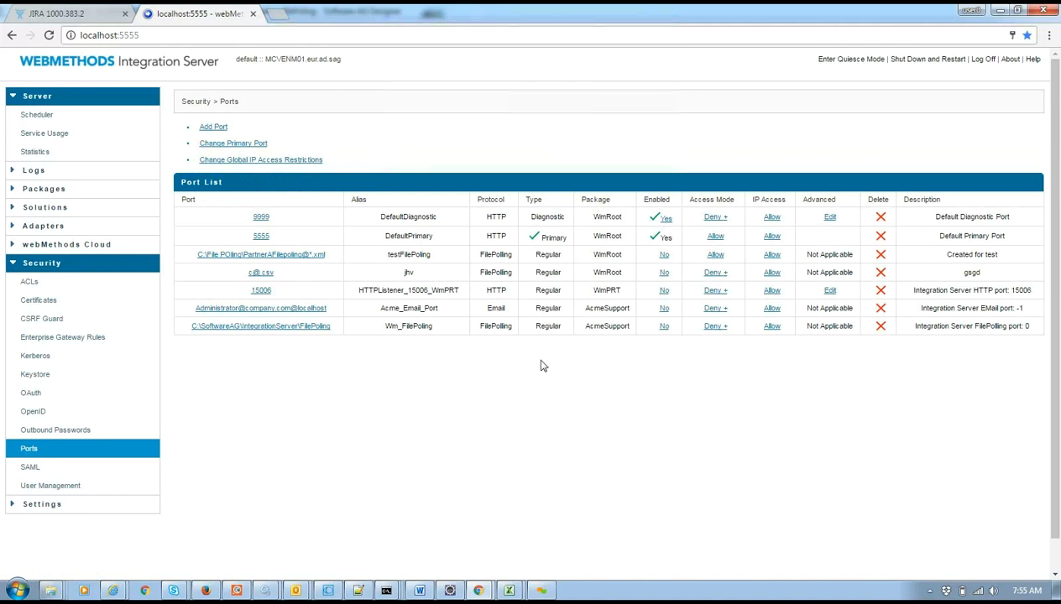
# Create a new text document in the PartnerAFilepoling folder and rename it TestFile.xml, accepting the extension change.
pyautogui.moveTo(52, 592)
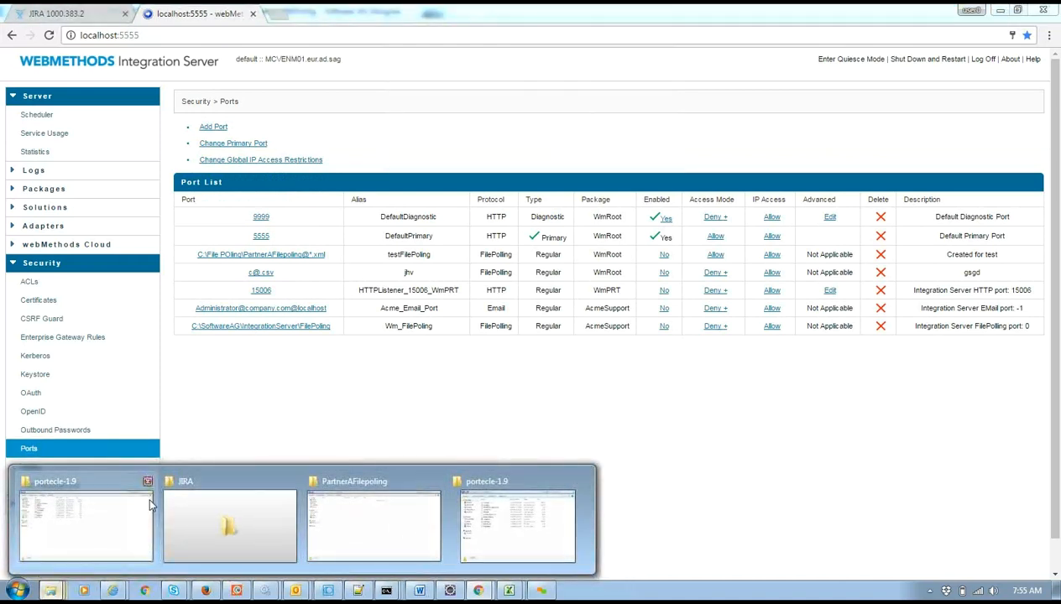
pyautogui.click(361, 507)
pyautogui.rightClick(300, 223)
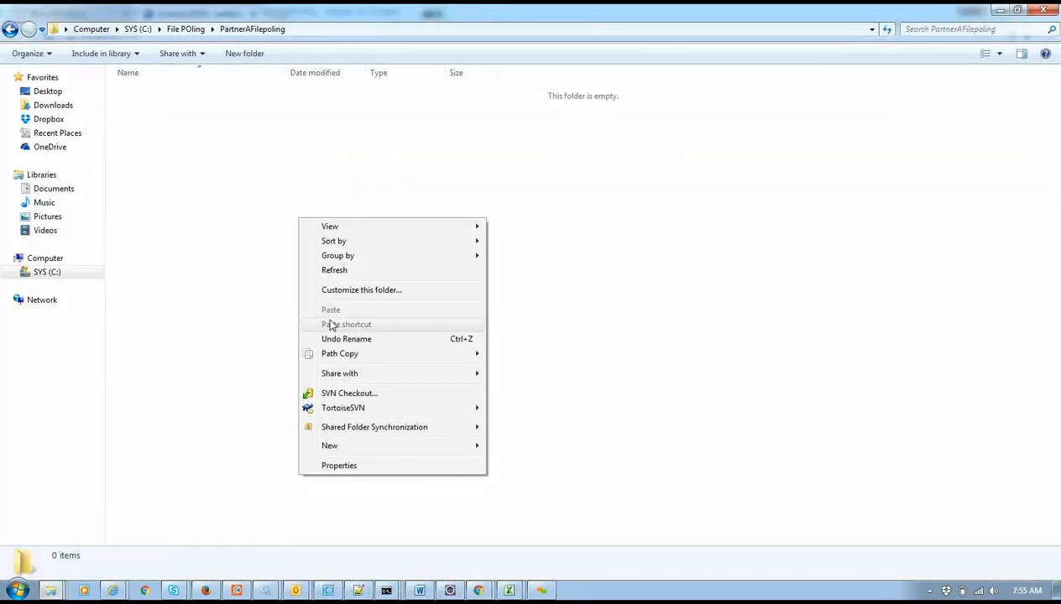
pyautogui.moveTo(378, 446)
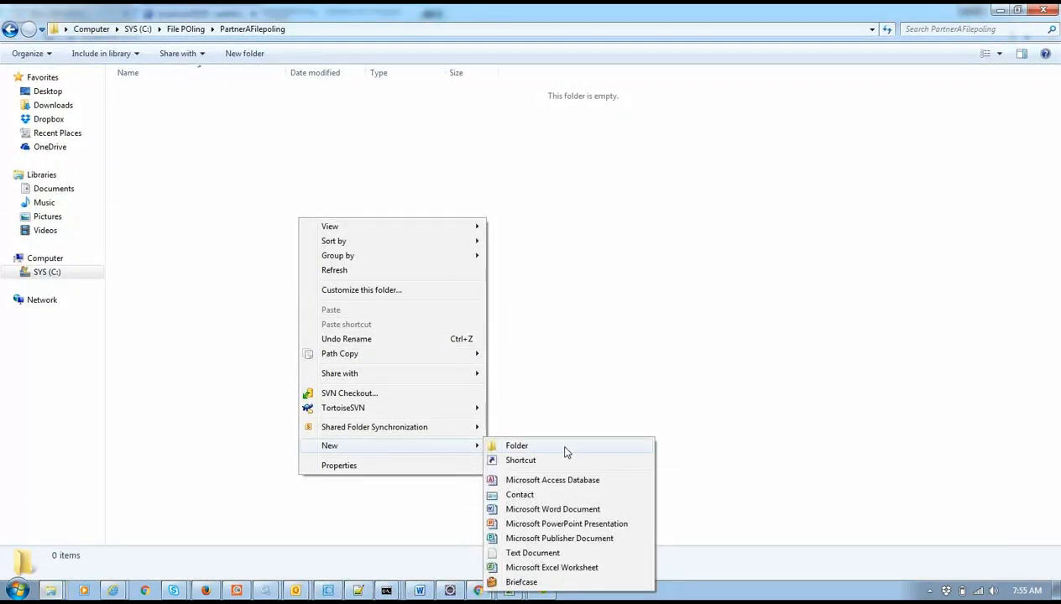
pyautogui.click(524, 558)
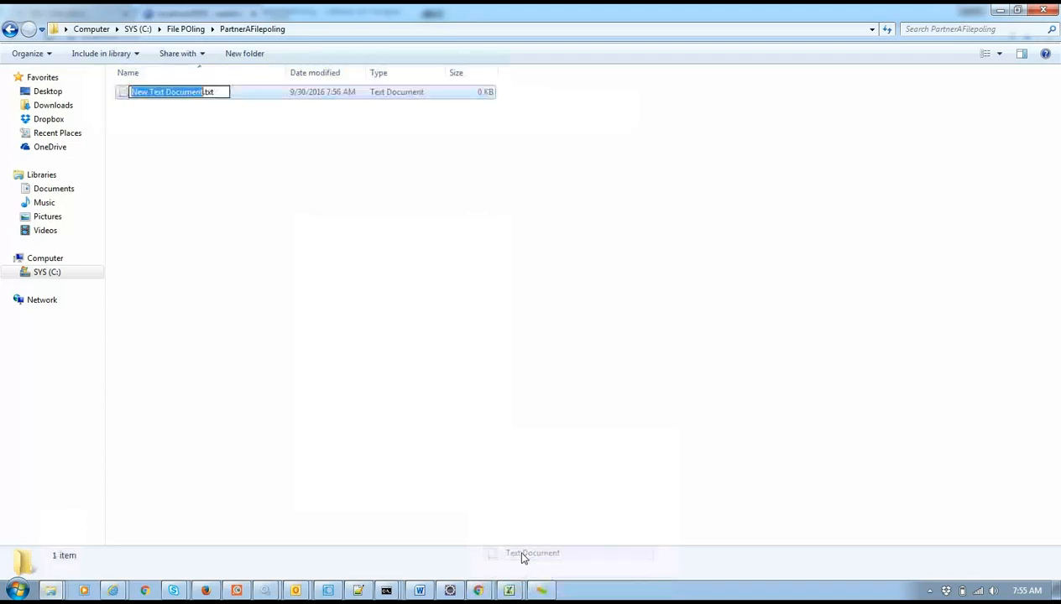
pyautogui.click(220, 95)
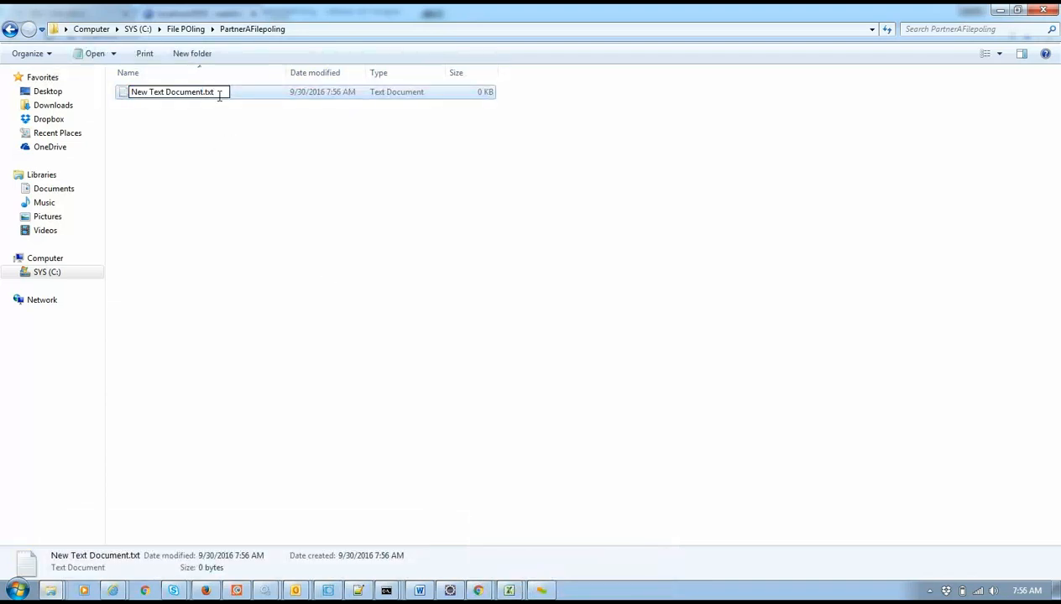
pyautogui.write('xml')
pyautogui.hotkey('shift', 'Home')
pyautogui.write('TestFile')
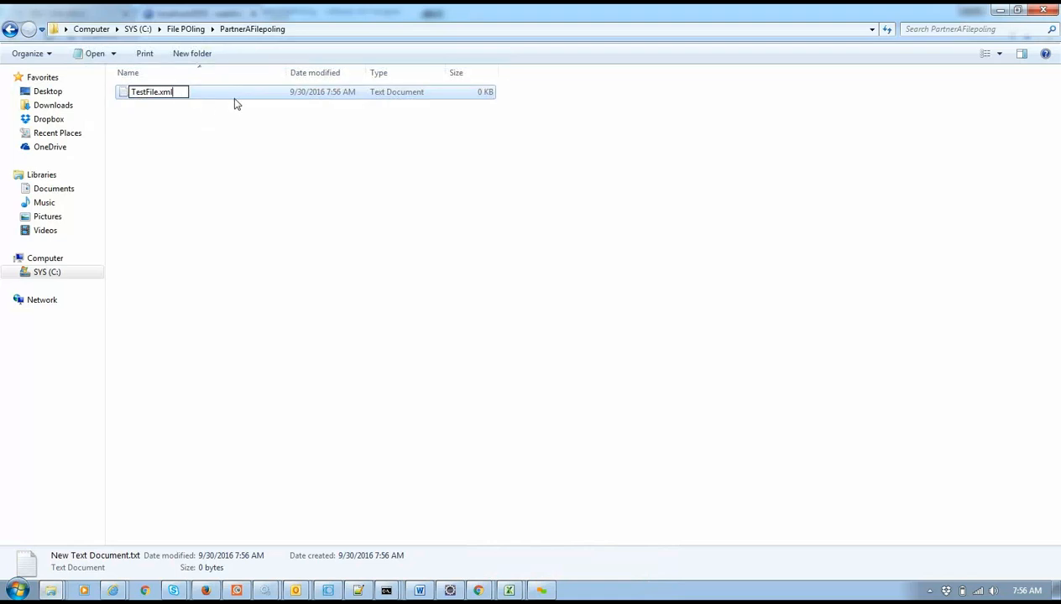
pyautogui.press('Return')
pyautogui.click(580, 303)
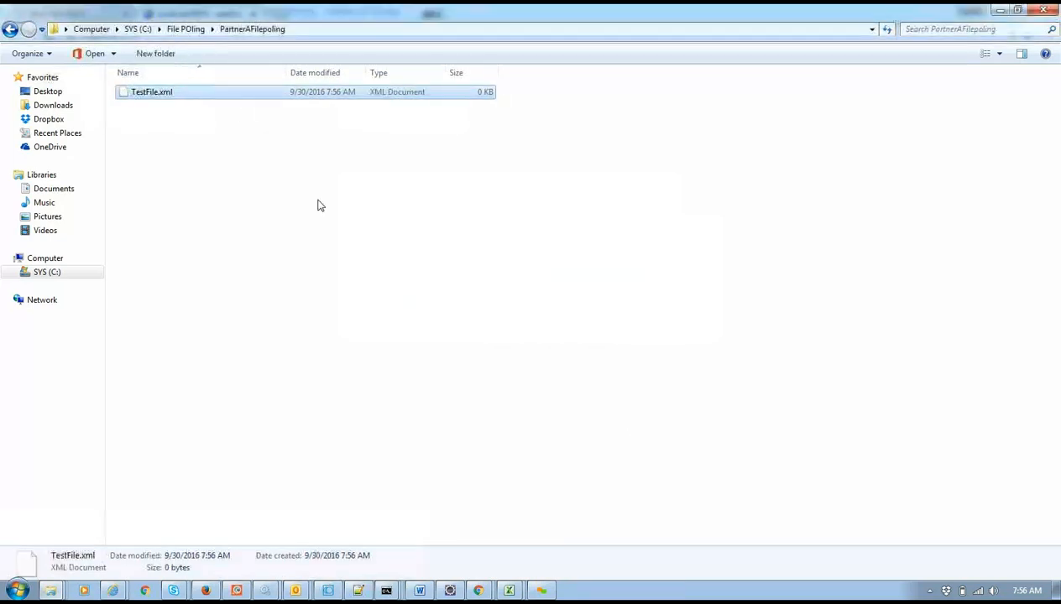
# Open TestFile.xml in Notepad++ and insert the XML declaration copied from the first line of the com.softwareag.cloudstreams.sugarcrm_v10.xml file.
pyautogui.rightClick(170, 97)
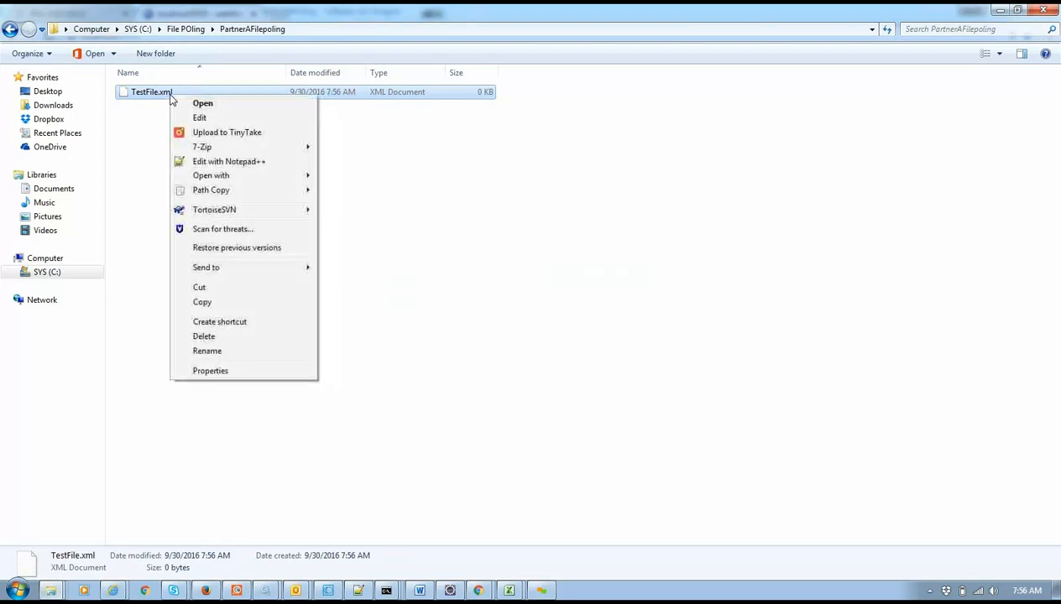
pyautogui.click(252, 162)
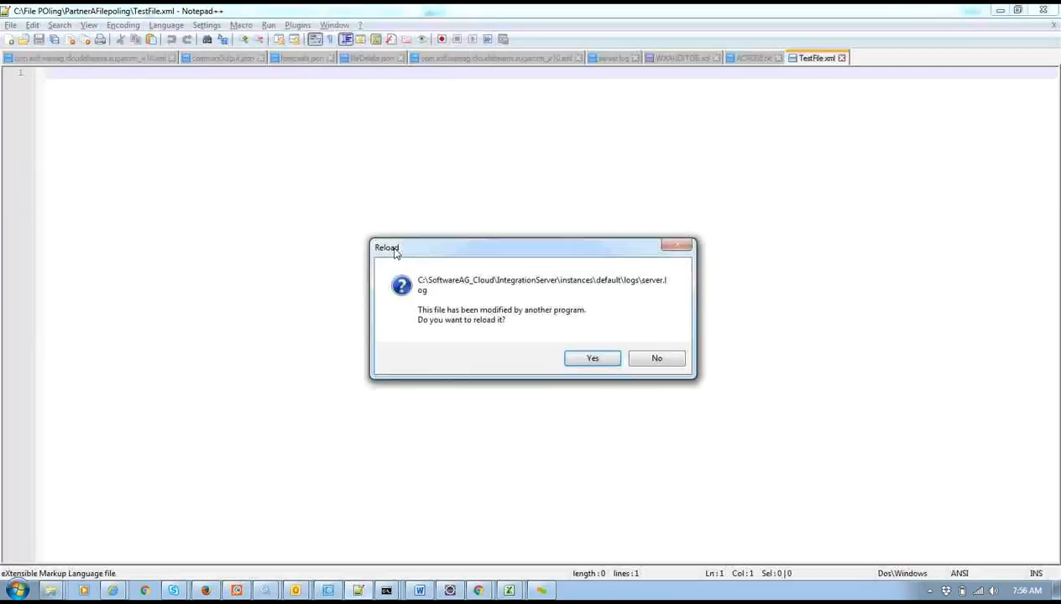
pyautogui.click(591, 358)
pyautogui.click(135, 61)
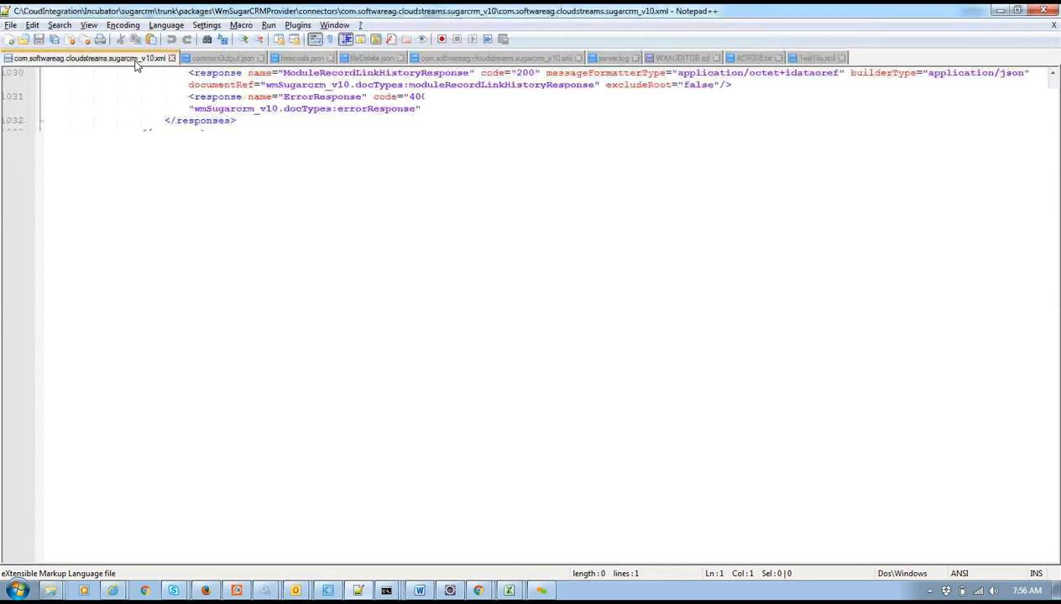
pyautogui.scroll(20, 222, 150)
pyautogui.scroll(20, 222, 149)
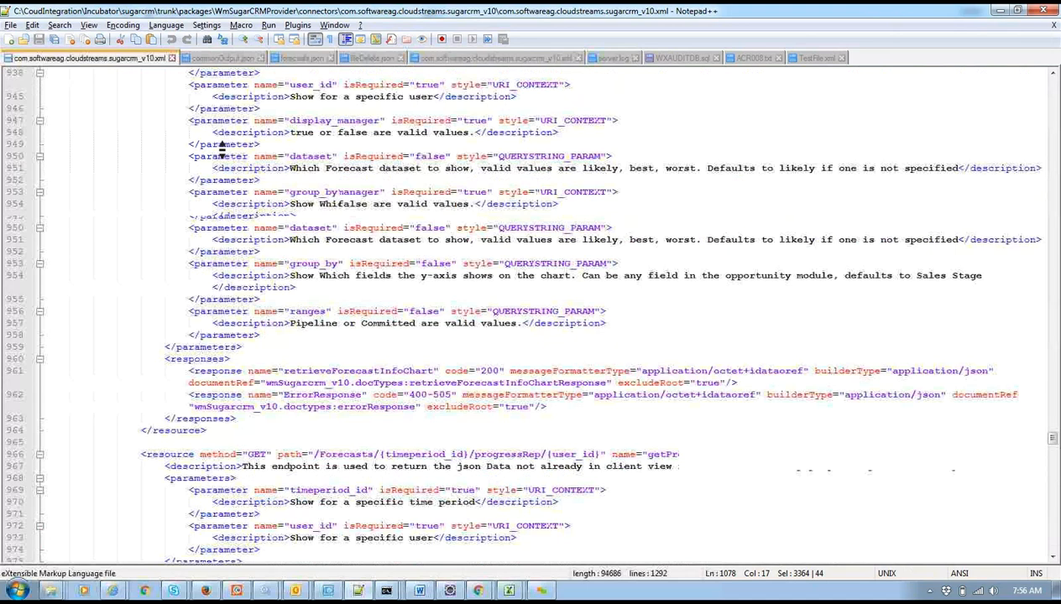
pyautogui.moveTo(1053, 426); pyautogui.dragTo(916, 64)
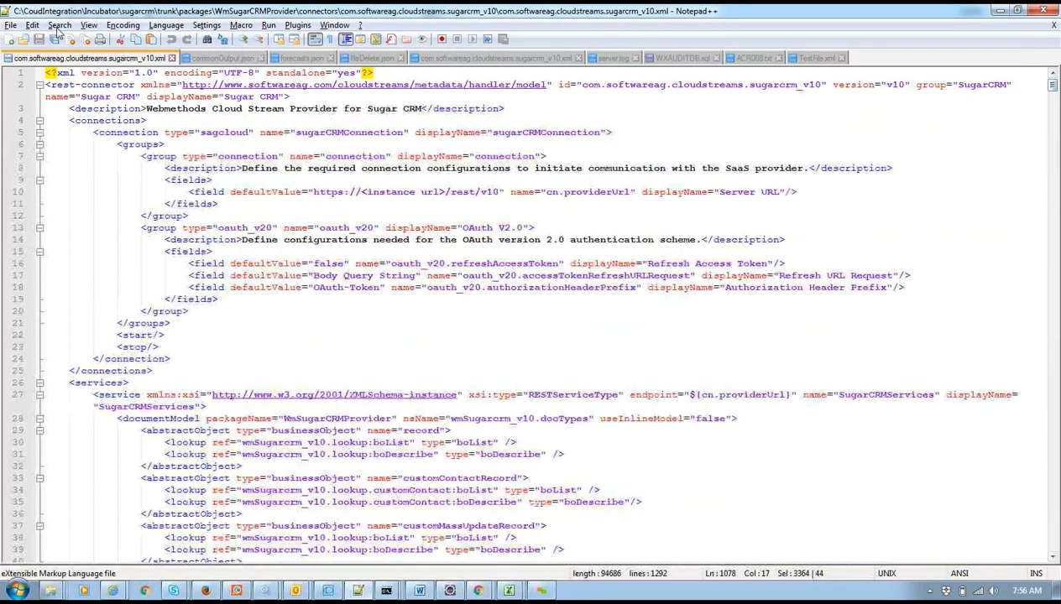
pyautogui.moveTo(45, 73); pyautogui.dragTo(375, 78)
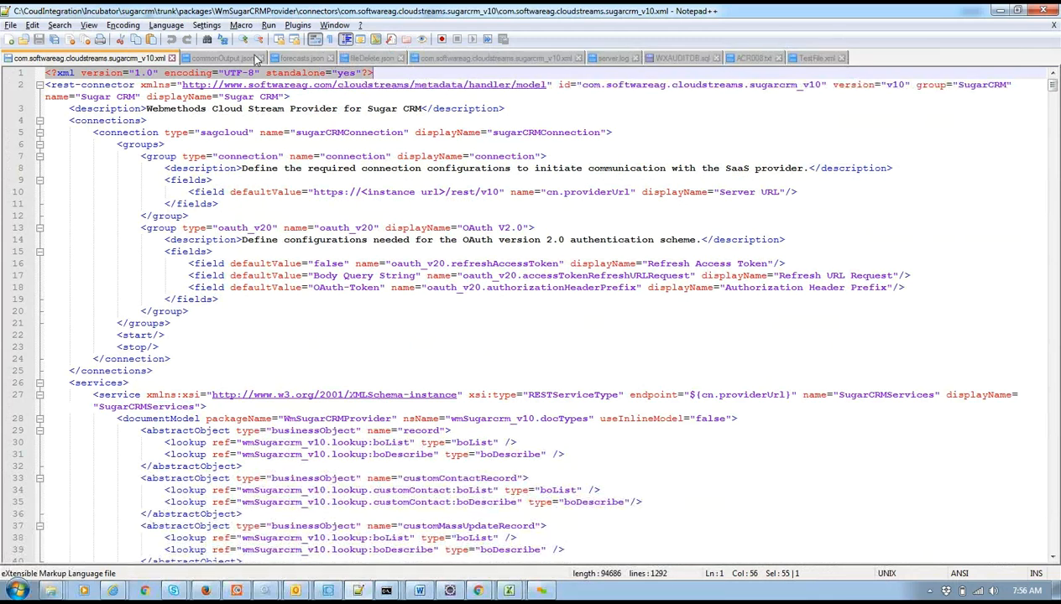
pyautogui.click(817, 58)
pyautogui.write('<?xml version="1.0" encoding="UTF-8" standalone="yes"?>')
pyautogui.press('Return')
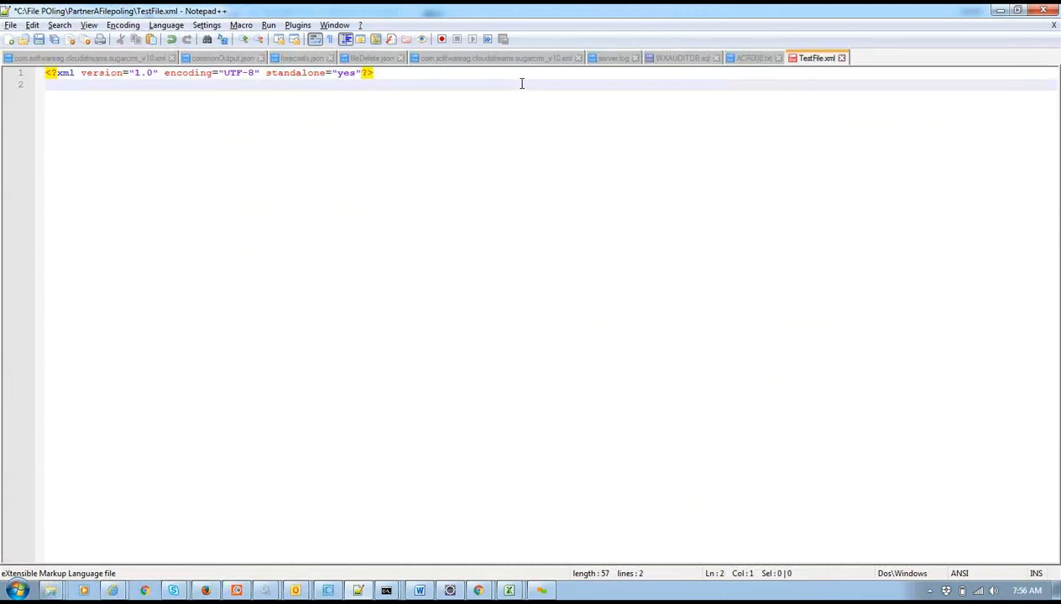
# Enter a test element containing abc below the declaration and check the closing tags at the end of the sugarcrm_v10 connector file.
pyautogui.write('<test>abc</test>')
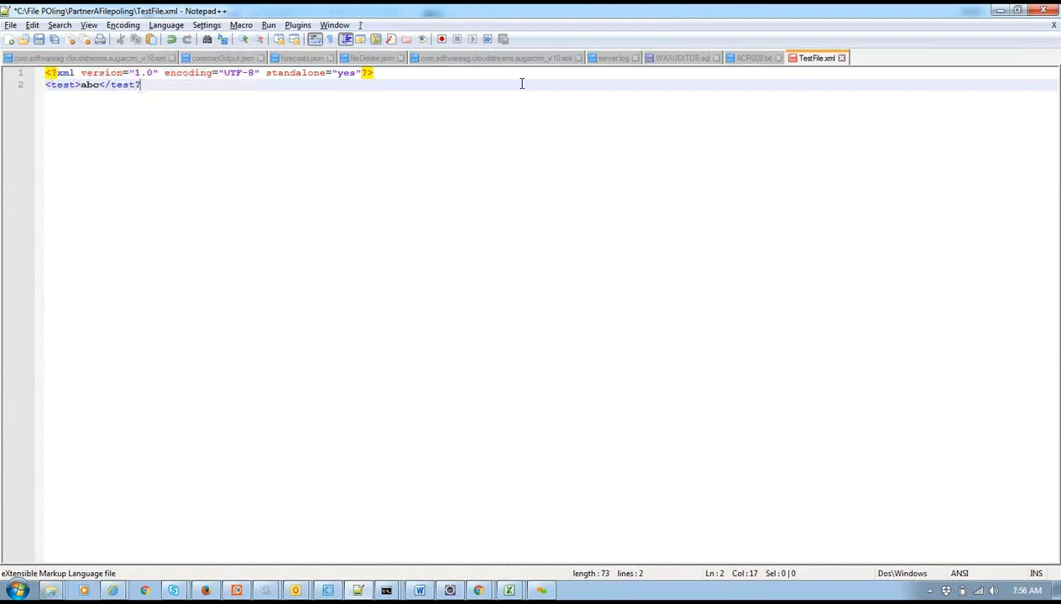
pyautogui.press('Return')
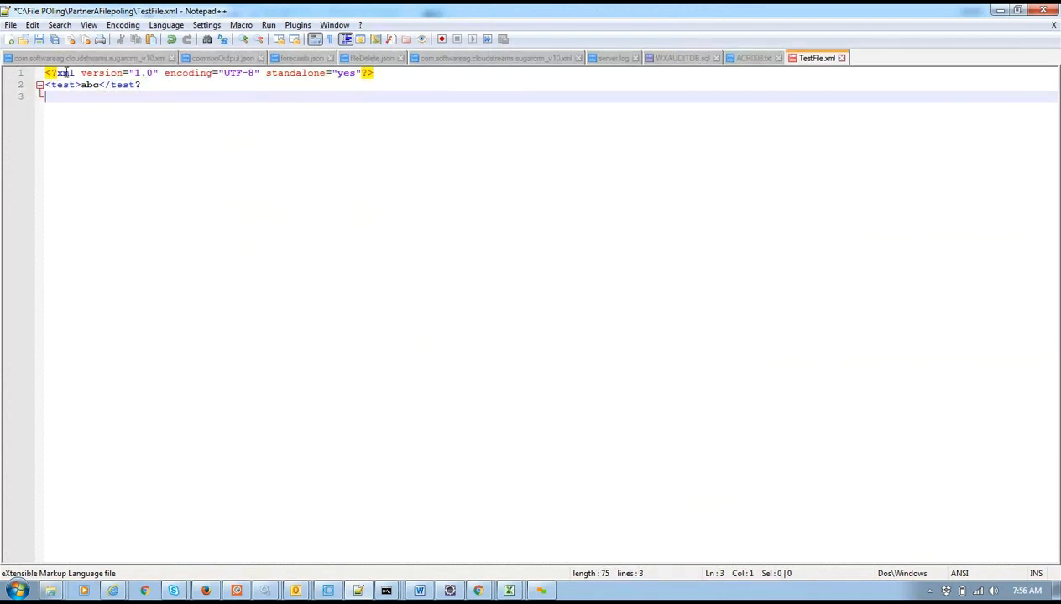
pyautogui.click(117, 57)
pyautogui.moveTo(1053, 85); pyautogui.dragTo(1053, 545)
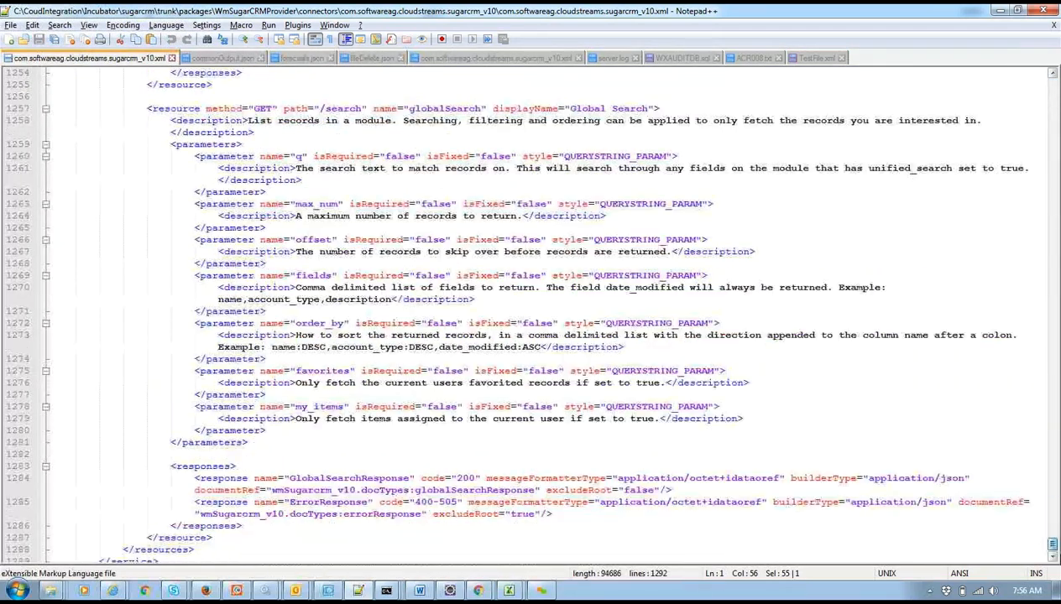
pyautogui.click(1054, 558)
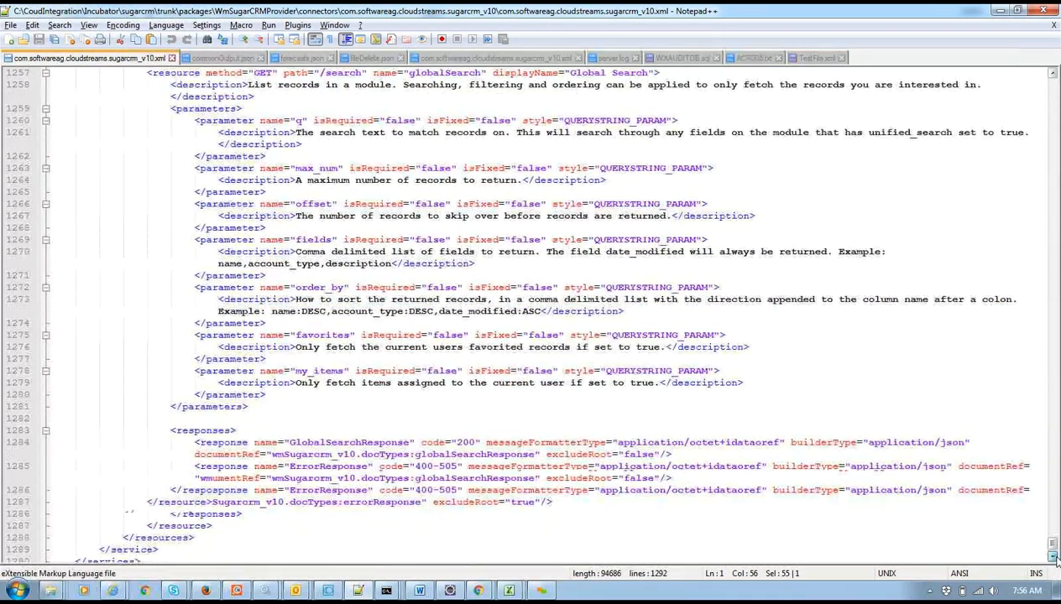
pyautogui.click(1055, 558)
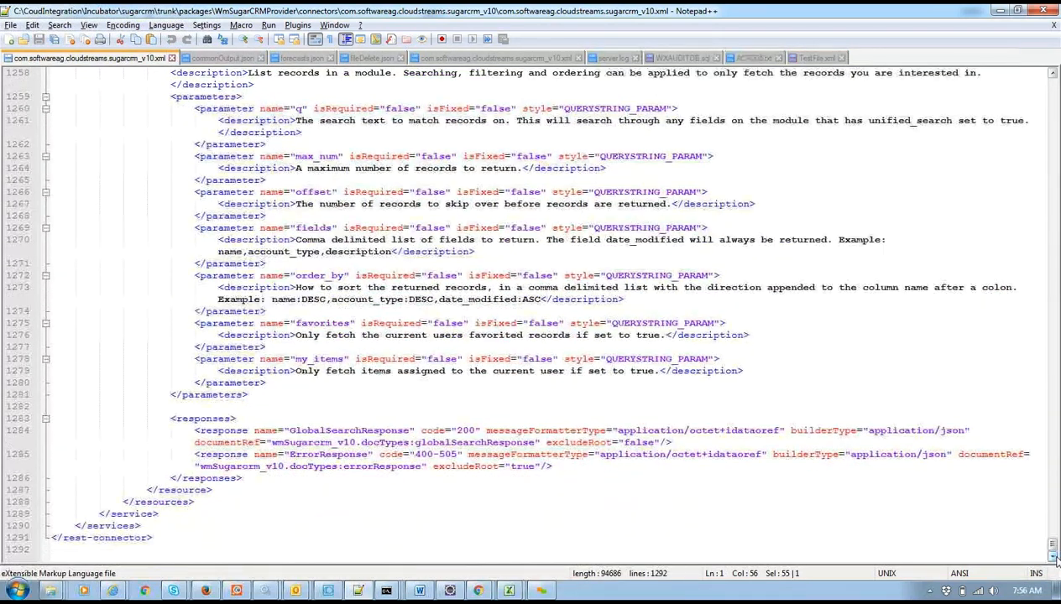
pyautogui.click(808, 59)
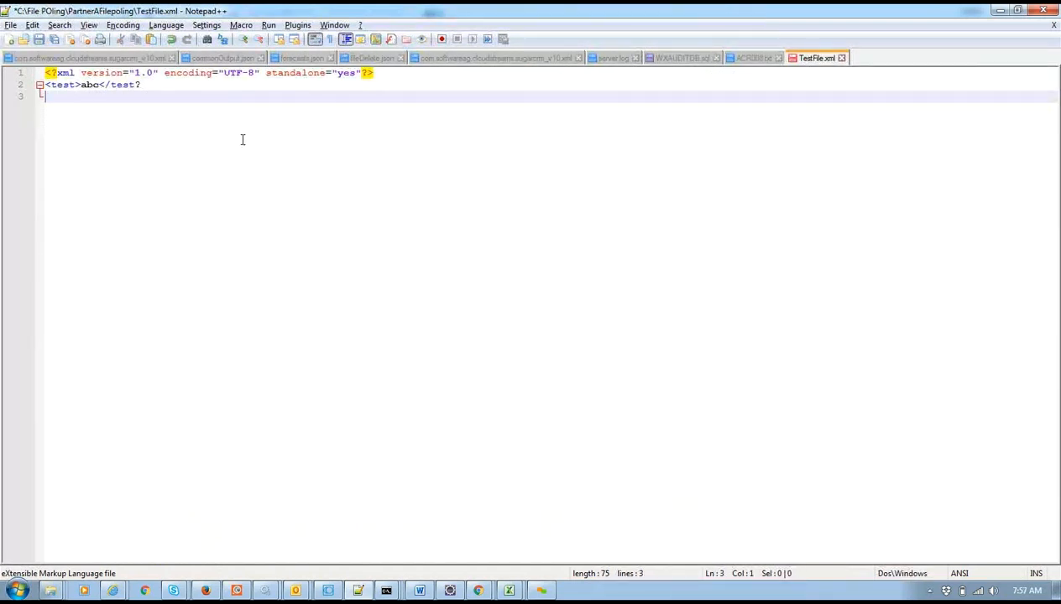
# Correct the closing tag on line 2 to </test> and save TestFile.xml.
pyautogui.click(166, 85)
pyautogui.press('BackSpace')
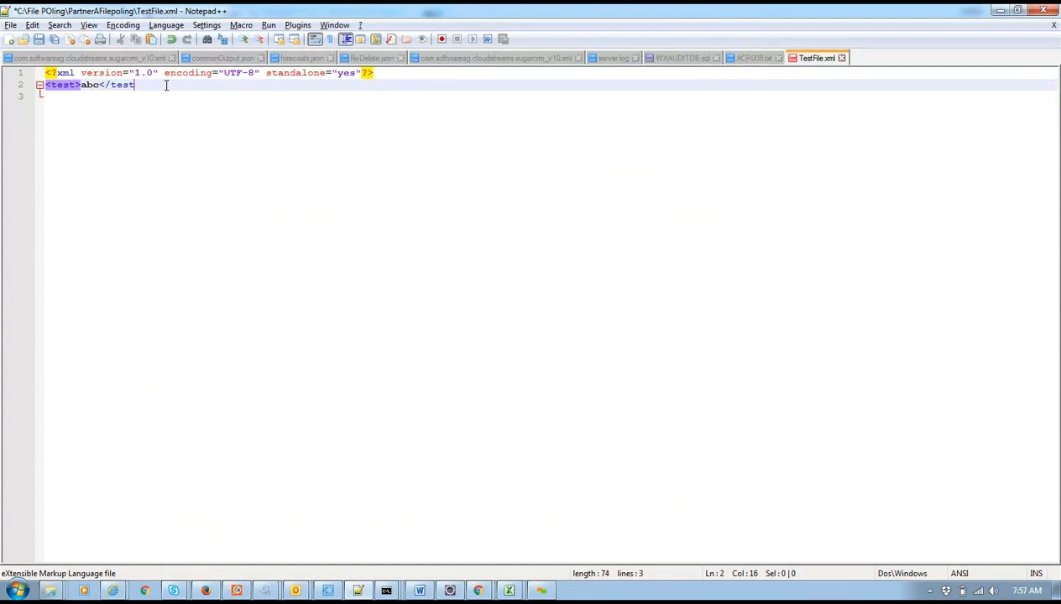
pyautogui.write('>')
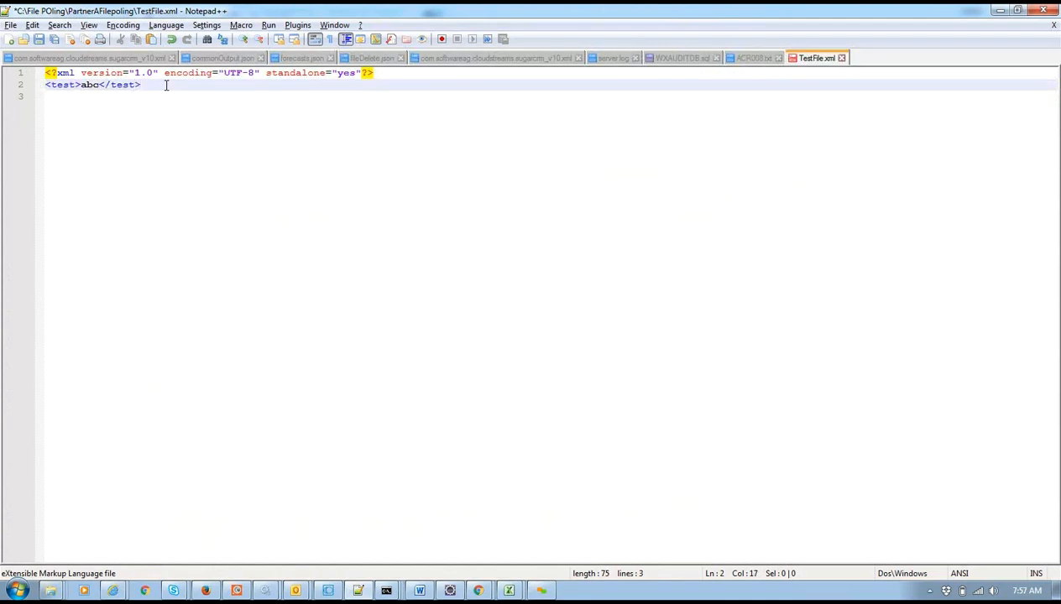
pyautogui.hotkey('ctrl', 's')
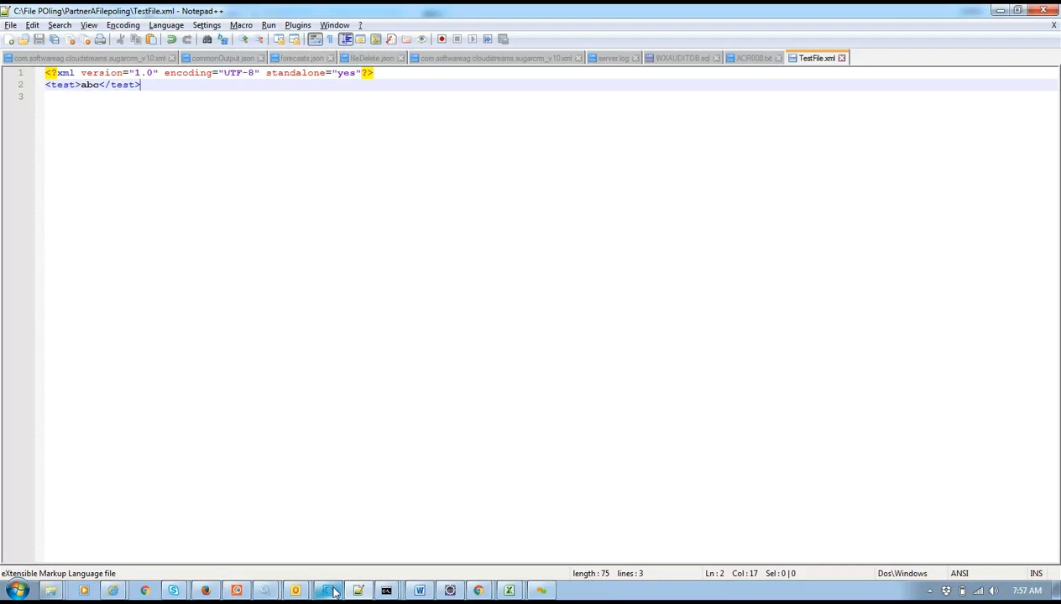
# Return to the PartnerAFilepoling folder and create an empty text document named new.txt.
pyautogui.moveTo(334, 592)
pyautogui.moveTo(479, 591)
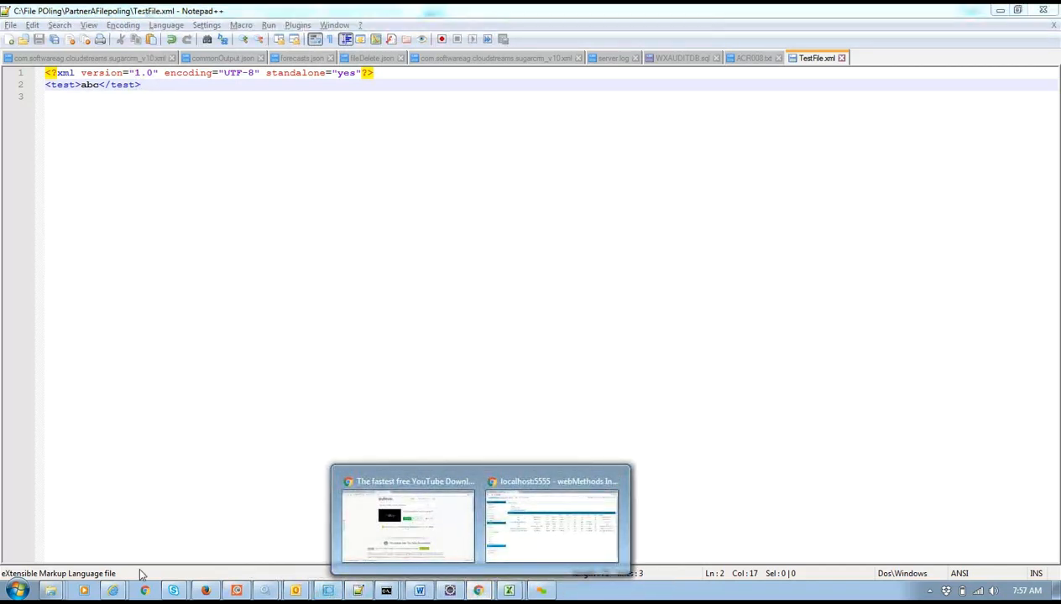
pyautogui.moveTo(52, 591)
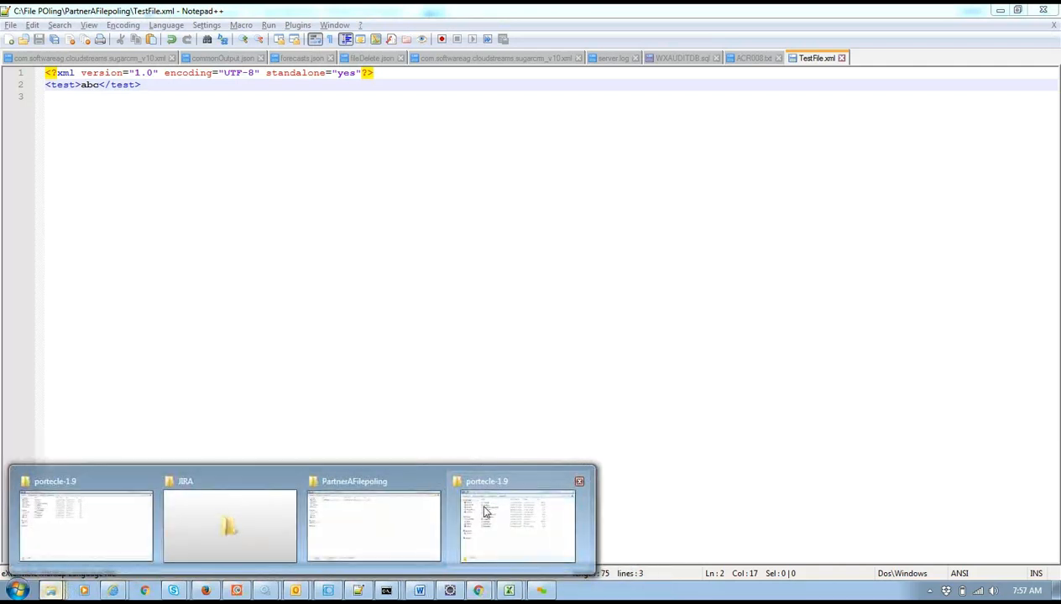
pyautogui.click(358, 515)
pyautogui.rightClick(269, 236)
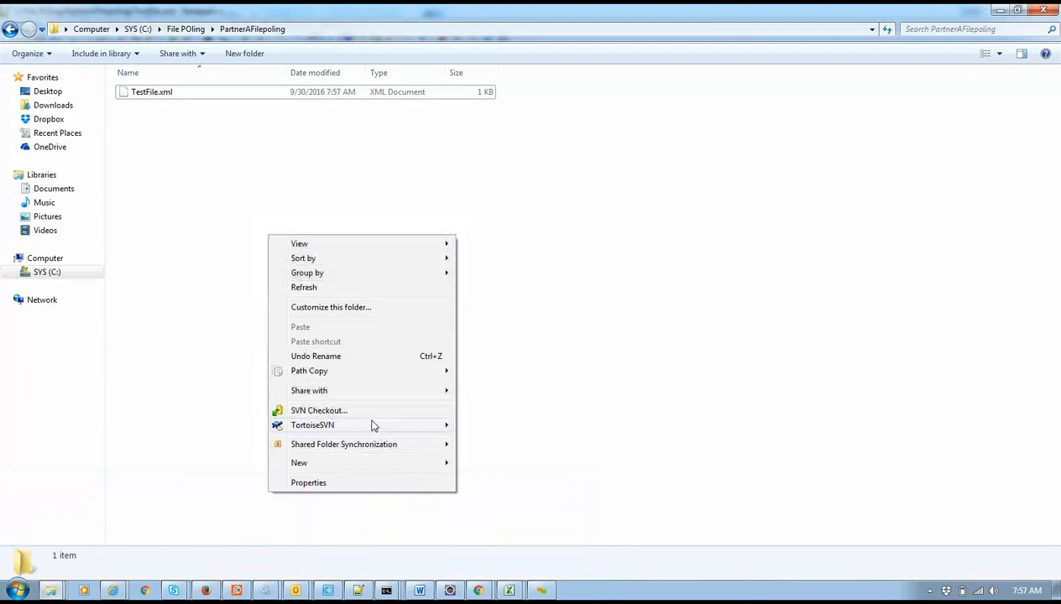
pyautogui.moveTo(357, 466)
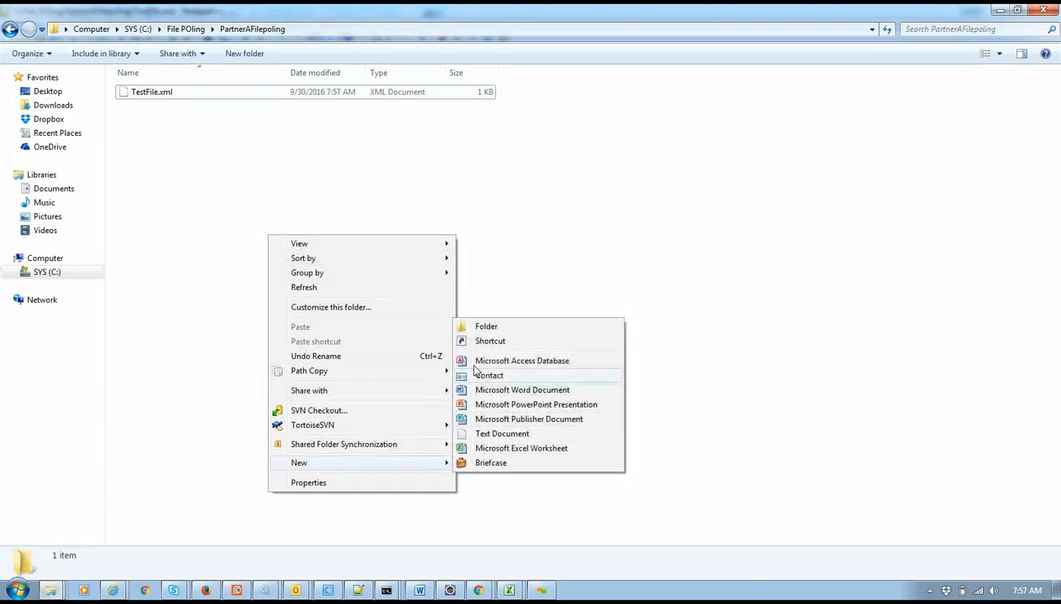
pyautogui.click(489, 439)
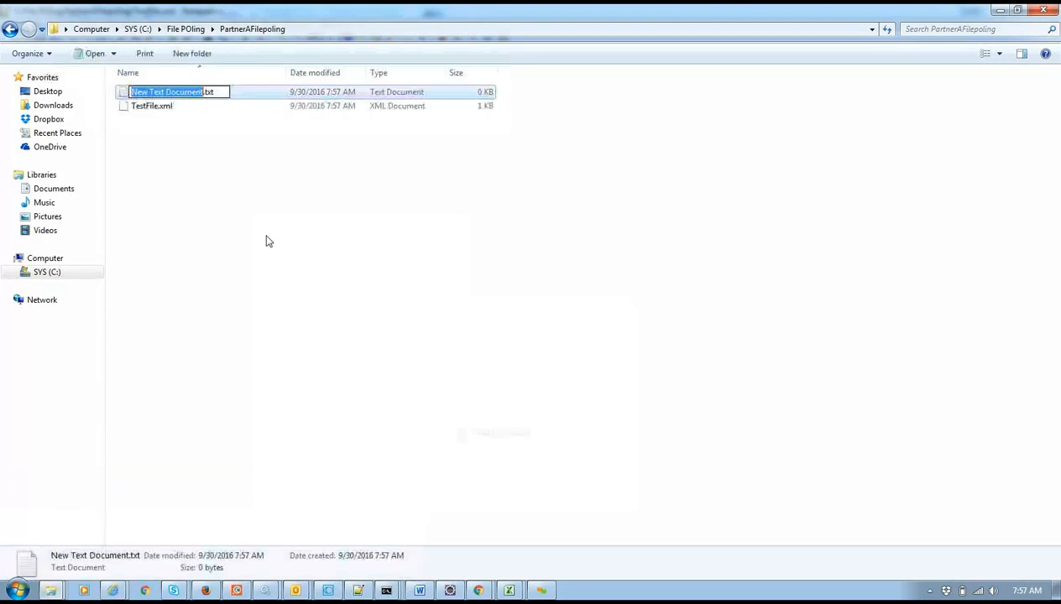
pyautogui.write('new')
pyautogui.click(235, 144)
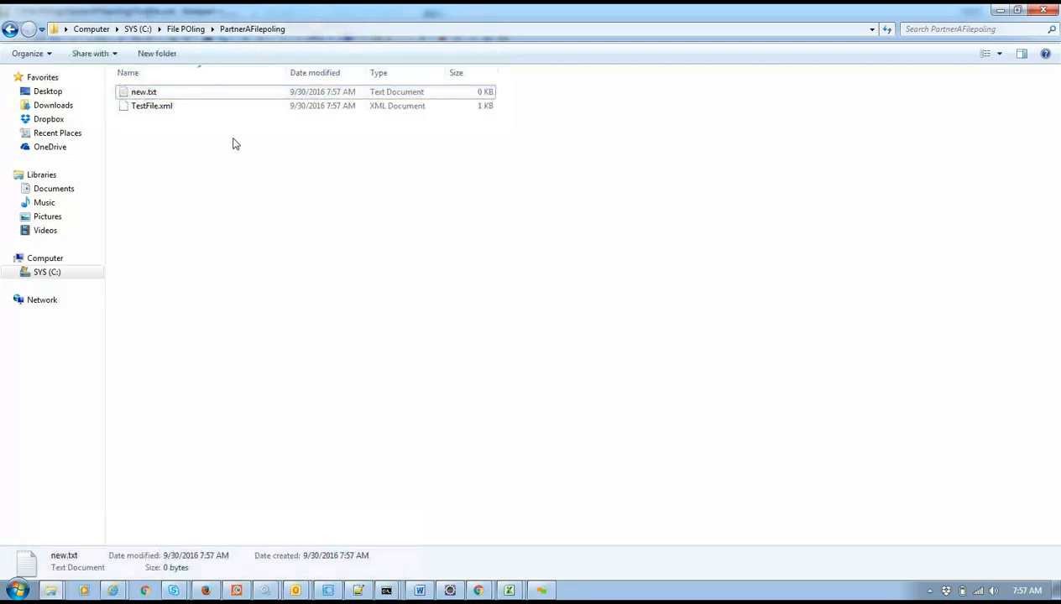
# View TestFile.xml in the web browser, close its page and return to the PartnerAFilepoling folder.
pyautogui.doubleClick(160, 107)
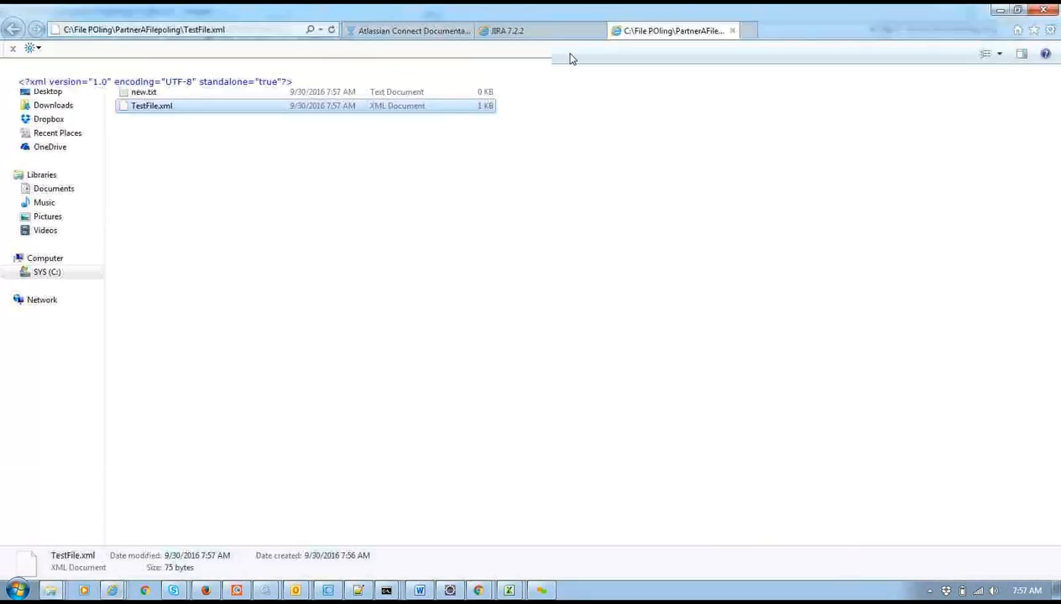
pyautogui.click(732, 31)
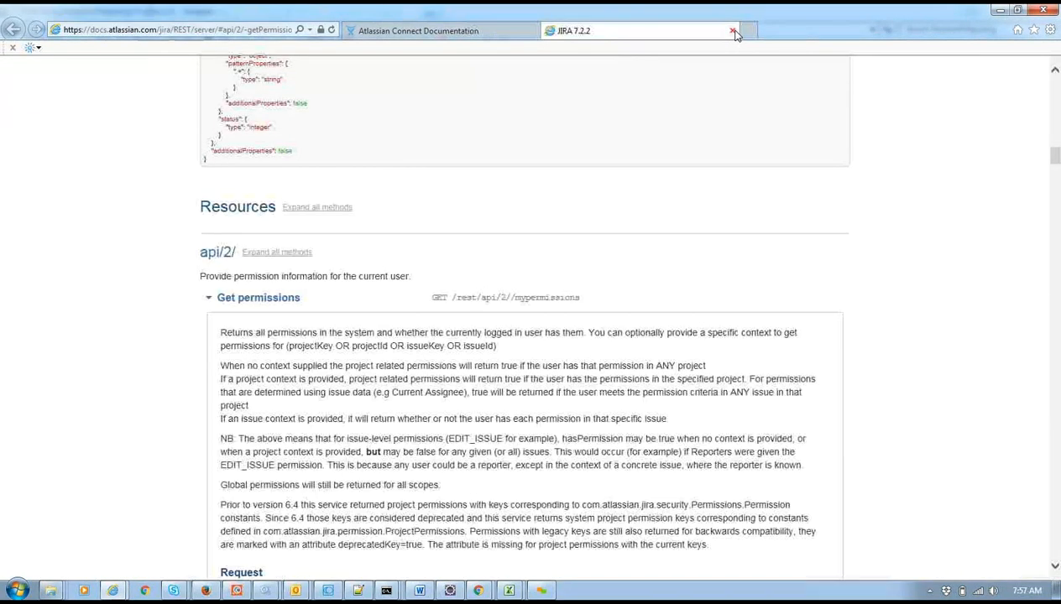
pyautogui.click(1000, 11)
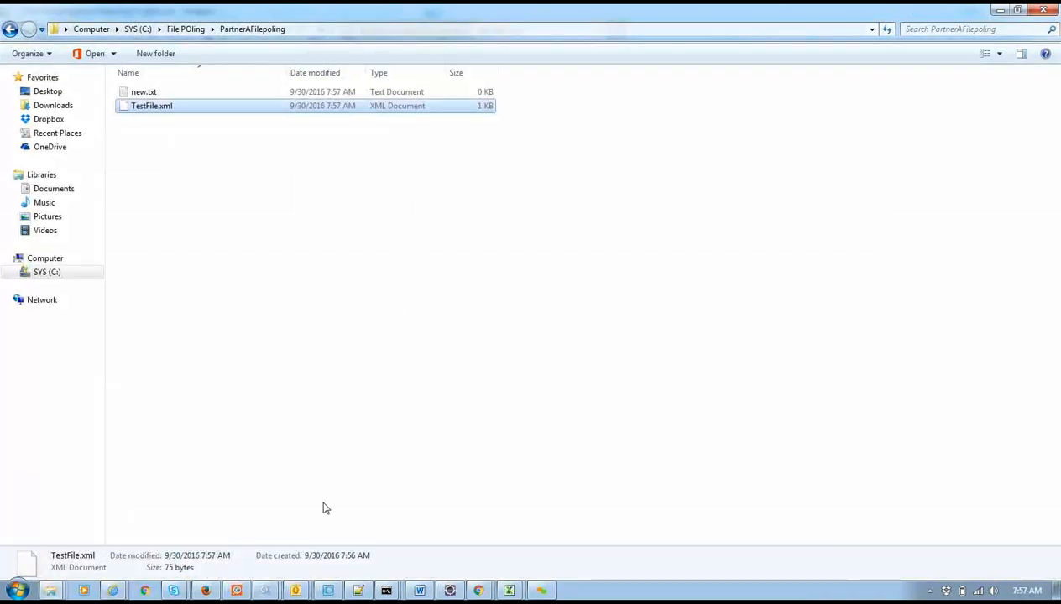
# Switch to the Integration Server port list in Chrome and enable the testFilePoling port.
pyautogui.moveTo(480, 588)
pyautogui.click(531, 532)
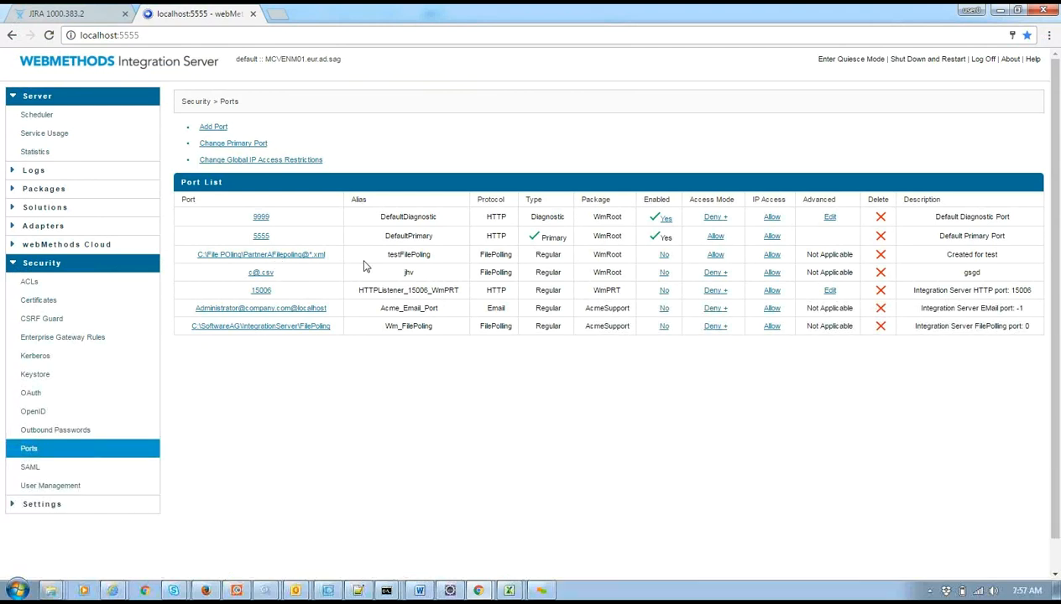
pyautogui.click(669, 257)
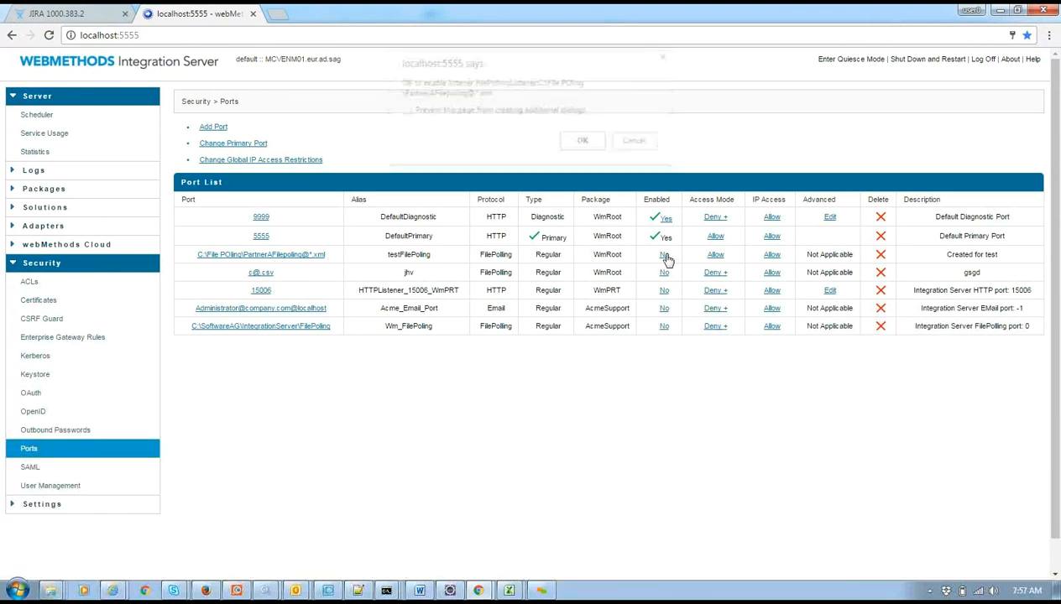
pyautogui.click(576, 141)
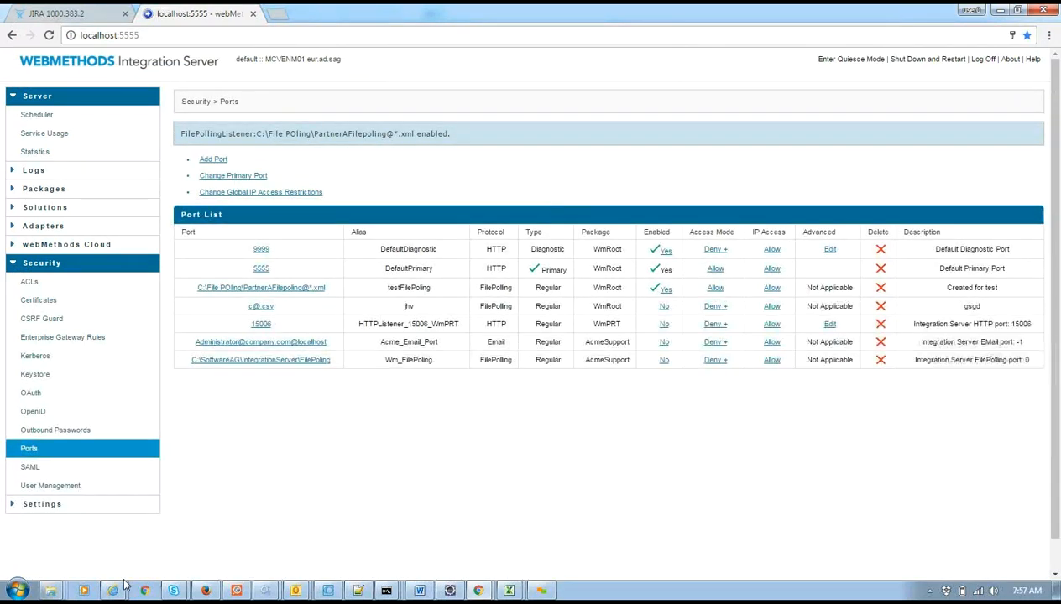
# Check which files remain in the PartnerAFilepoling folder and return to the Integration Server page in Chrome.
pyautogui.moveTo(54, 590)
pyautogui.click(416, 522)
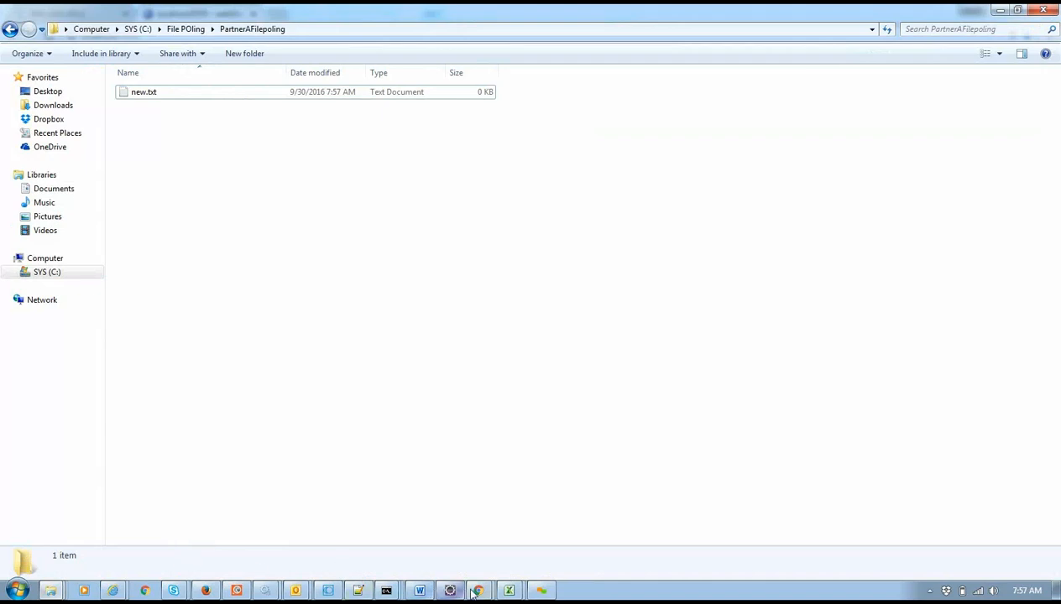
pyautogui.moveTo(478, 590)
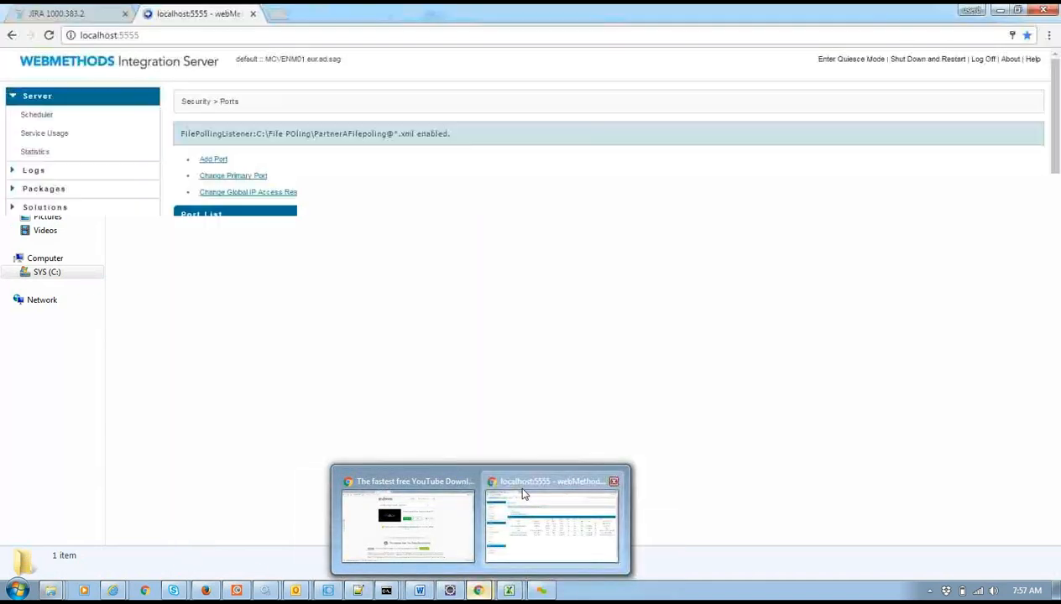
pyautogui.click(524, 495)
# View the Integration Server's service log, reload it, and view the error log.
pyautogui.click(47, 175)
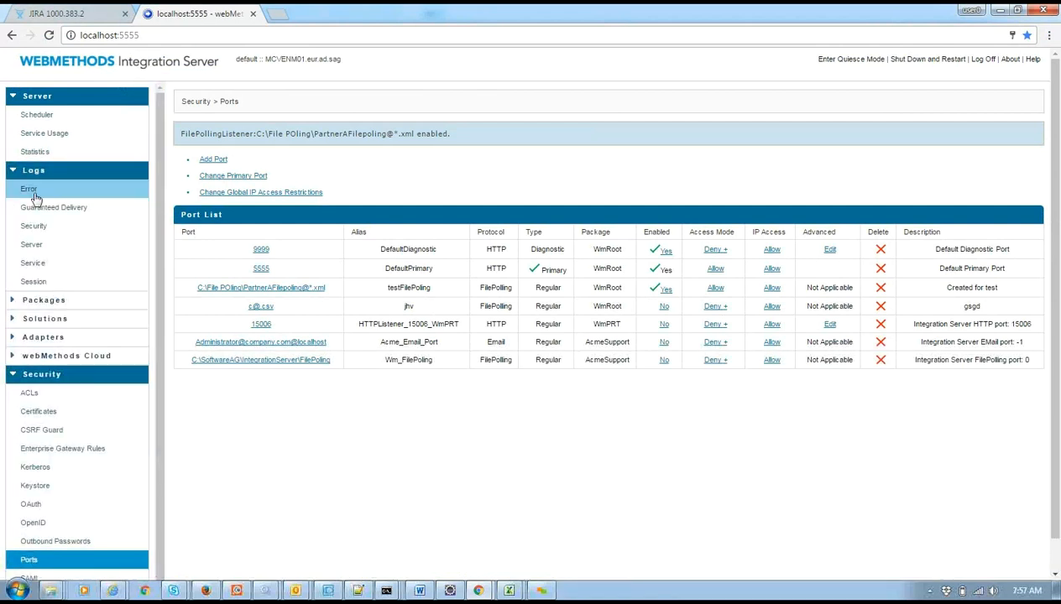
pyautogui.click(36, 266)
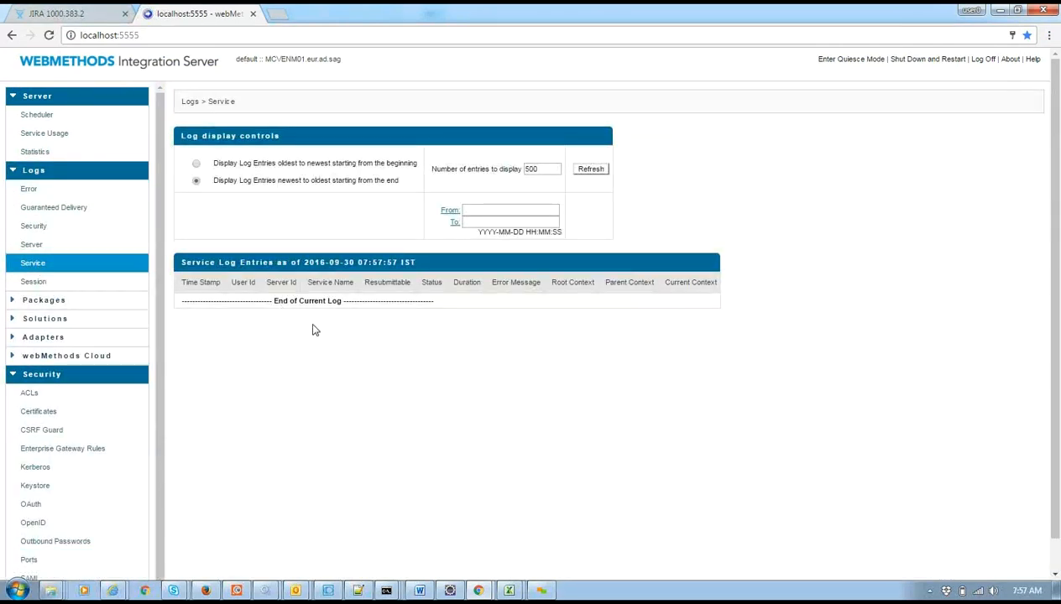
pyautogui.click(86, 267)
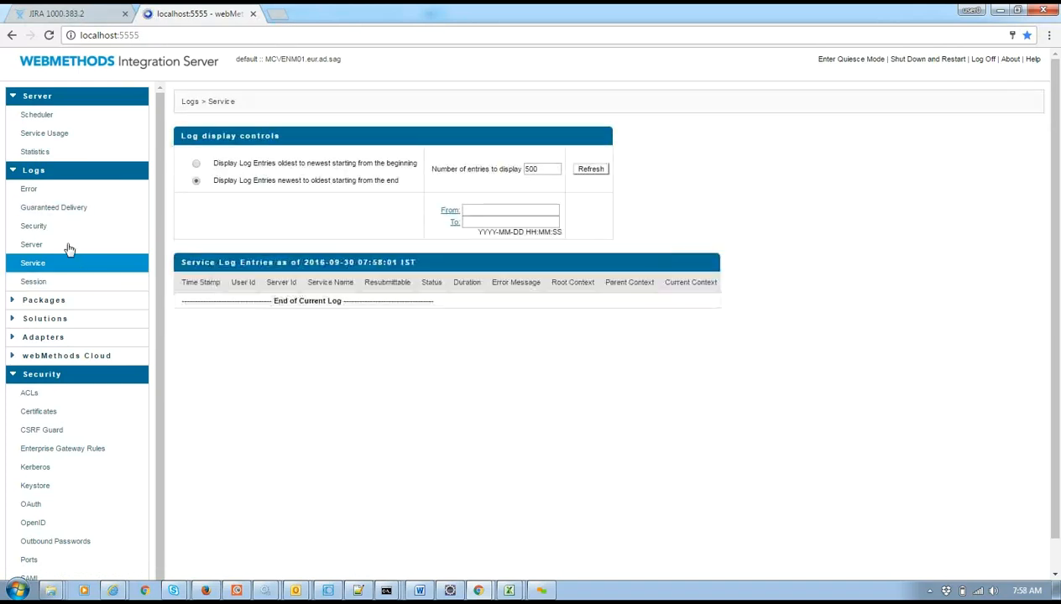
pyautogui.click(90, 188)
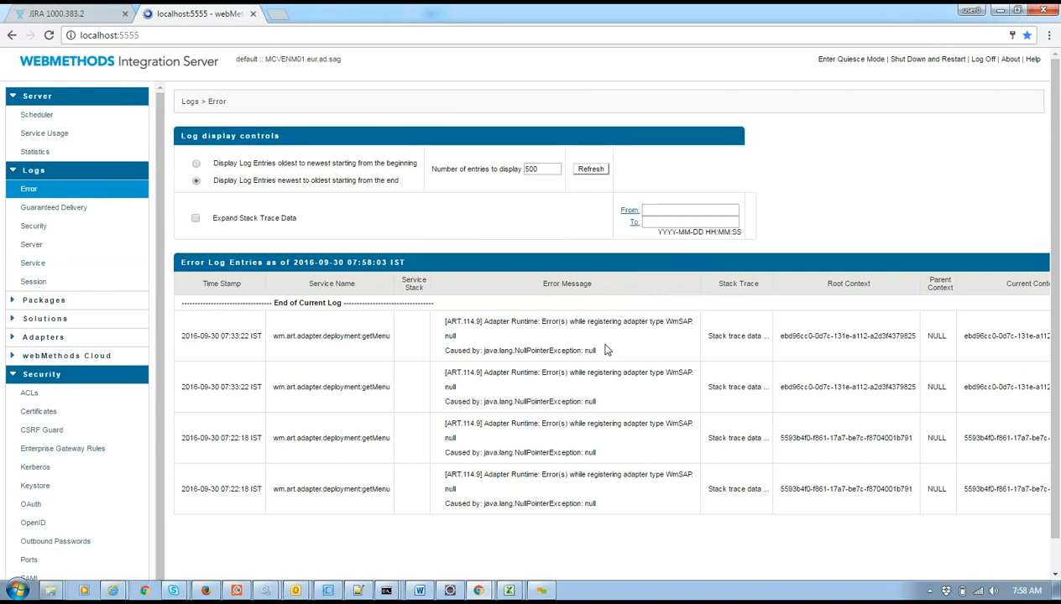
# View the server log and highlight the message text "My File Ploing Service was called Just now" in its newest entry.
pyautogui.click(44, 249)
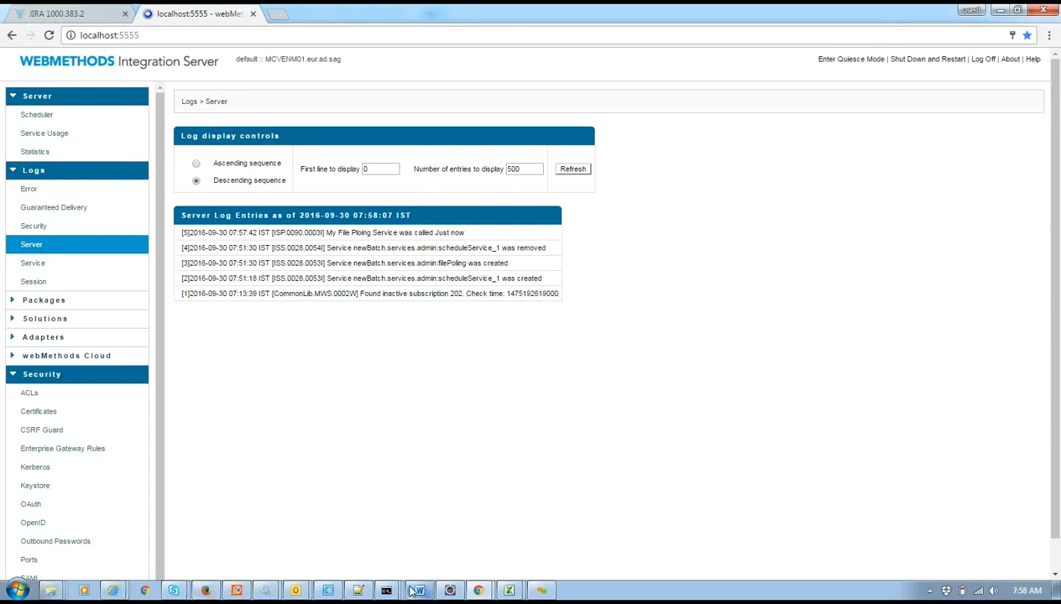
pyautogui.moveTo(479, 590)
pyautogui.click(551, 522)
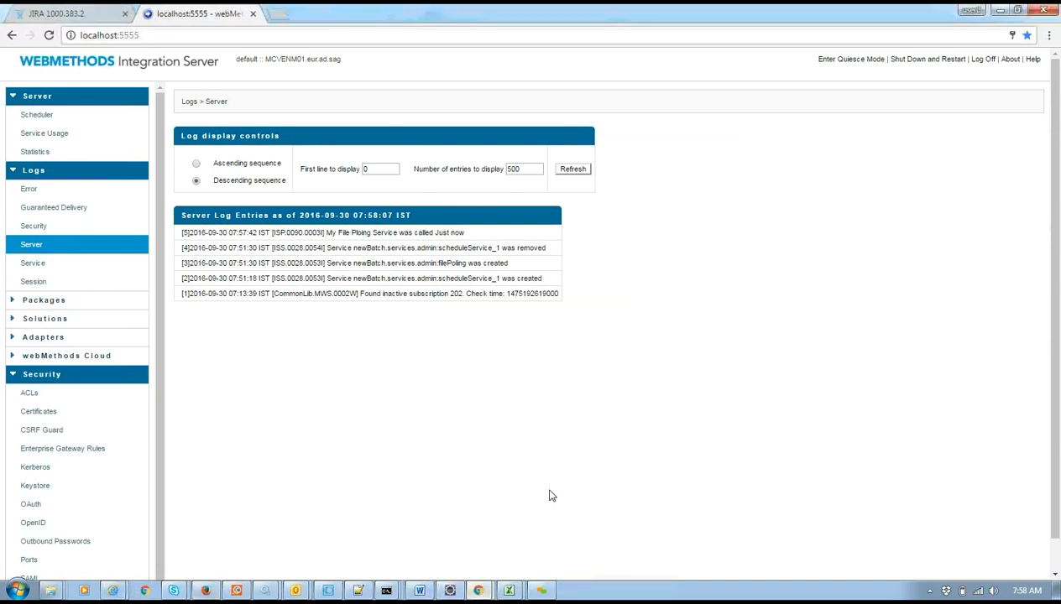
pyautogui.moveTo(330, 232); pyautogui.dragTo(466, 240)
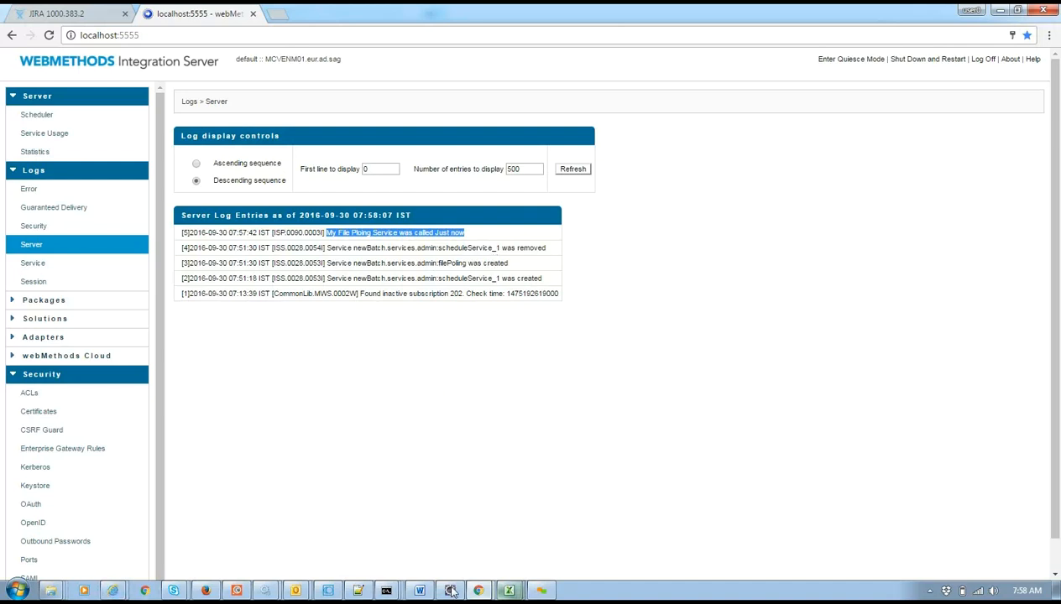
# Switch to Software AG Designer and expand the WmPublic package and its pub folder in the package tree.
pyautogui.click(329, 591)
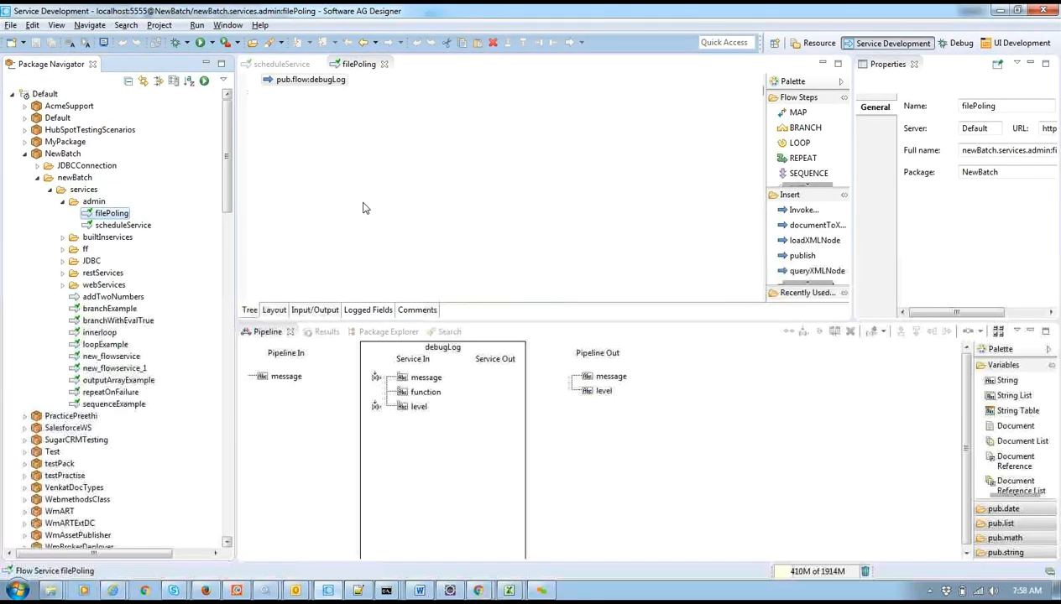
pyautogui.click(325, 145)
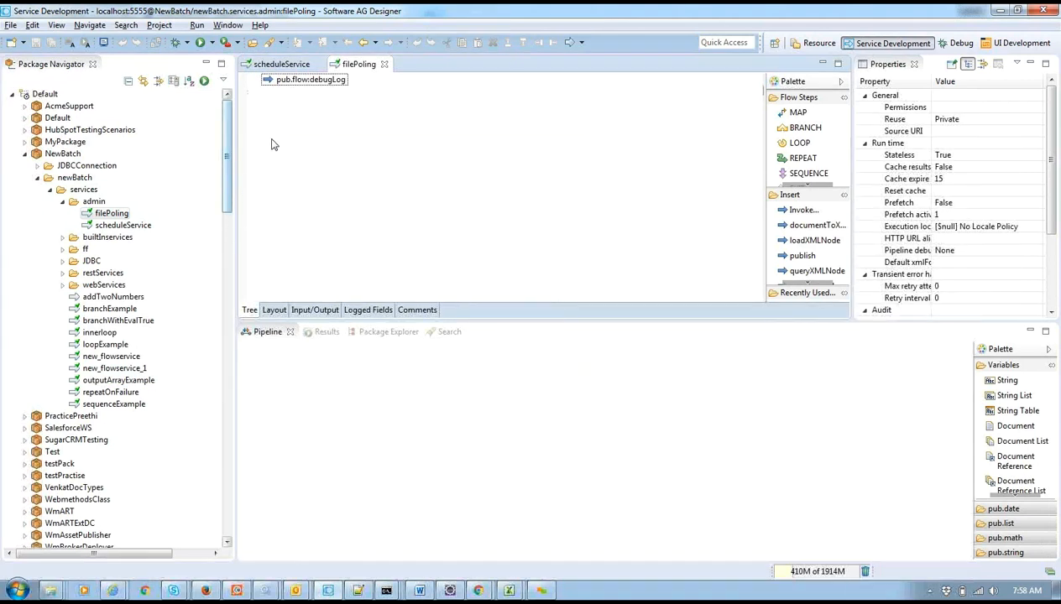
pyautogui.click(105, 297)
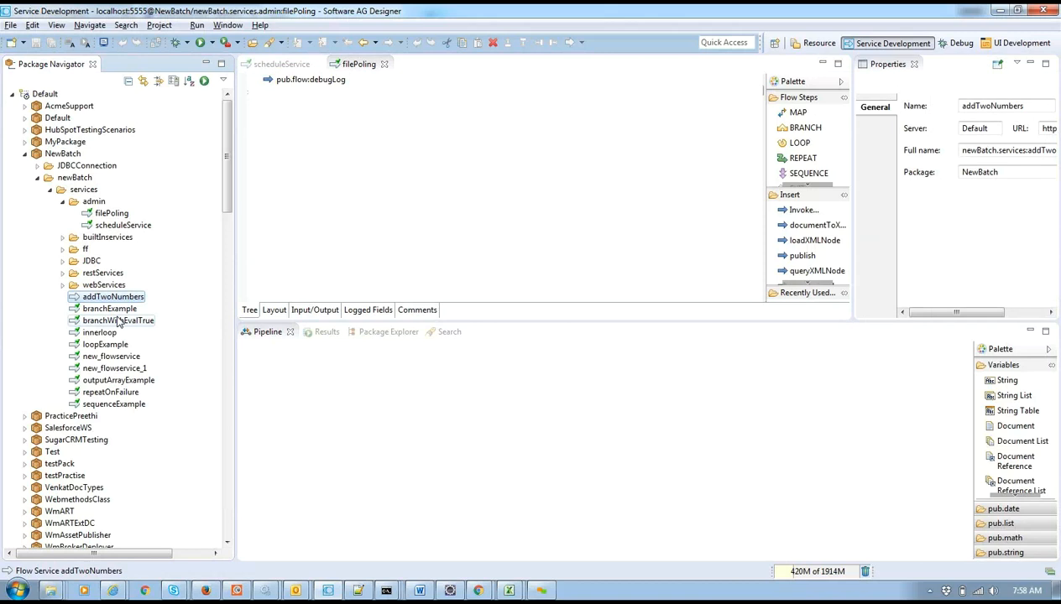
pyautogui.moveTo(225, 175); pyautogui.dragTo(246, 516)
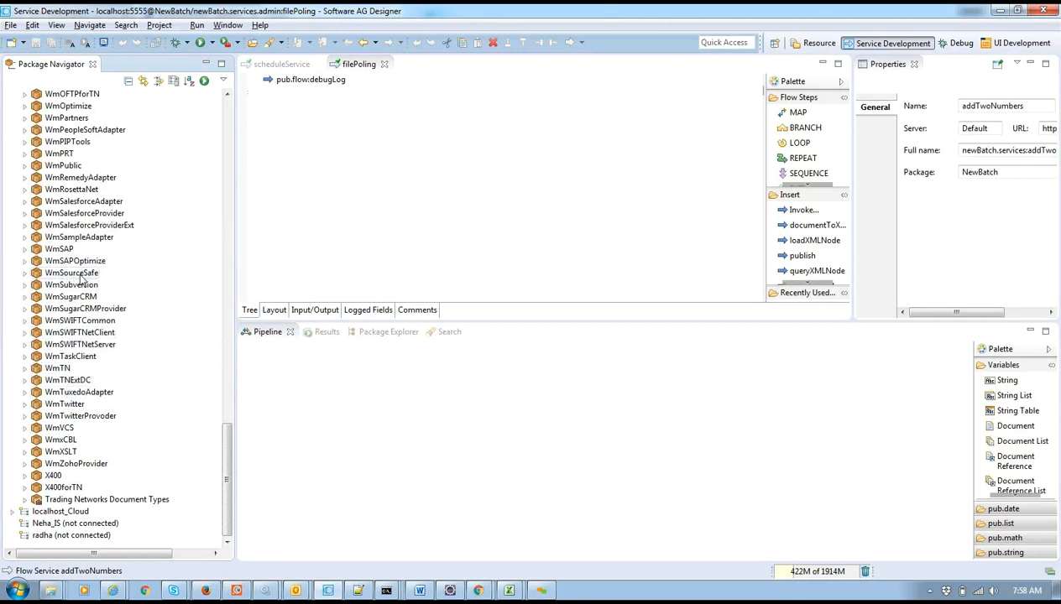
pyautogui.doubleClick(75, 166)
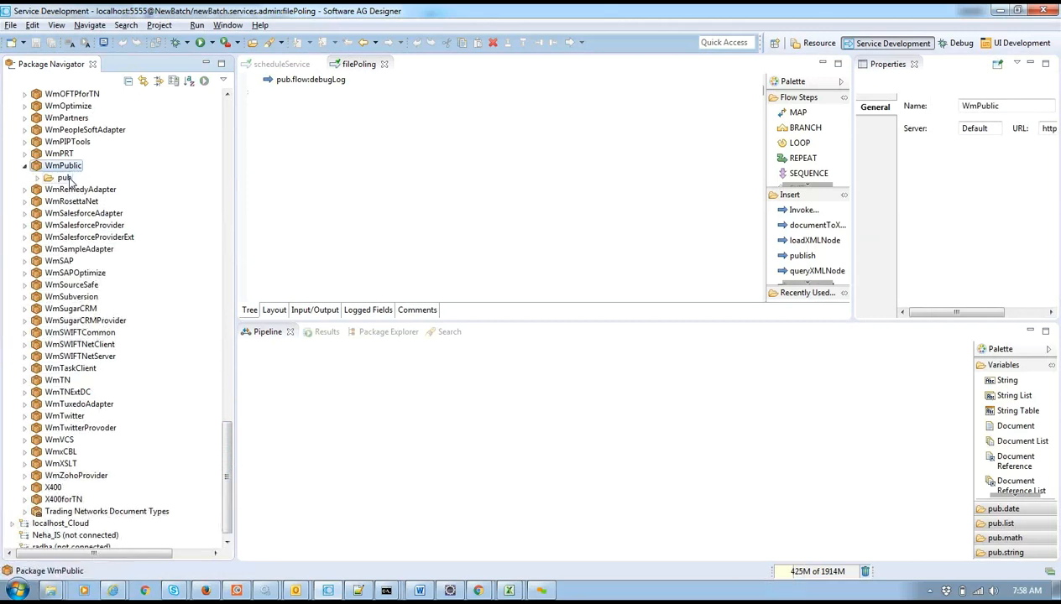
pyautogui.doubleClick(65, 178)
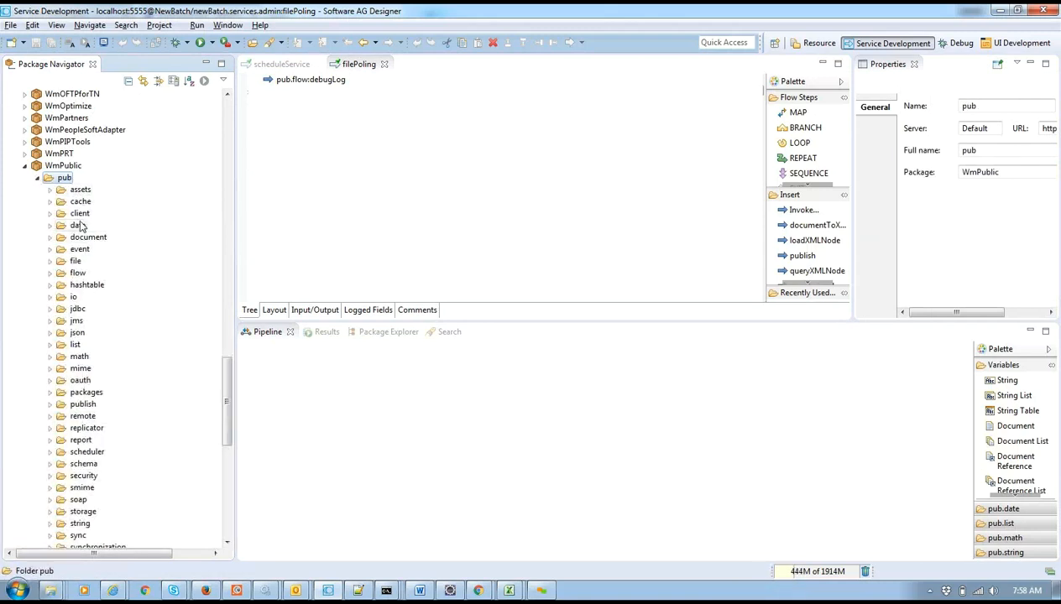
# Look through the client and security folders under pub, collapsing each one again.
pyautogui.doubleClick(80, 214)
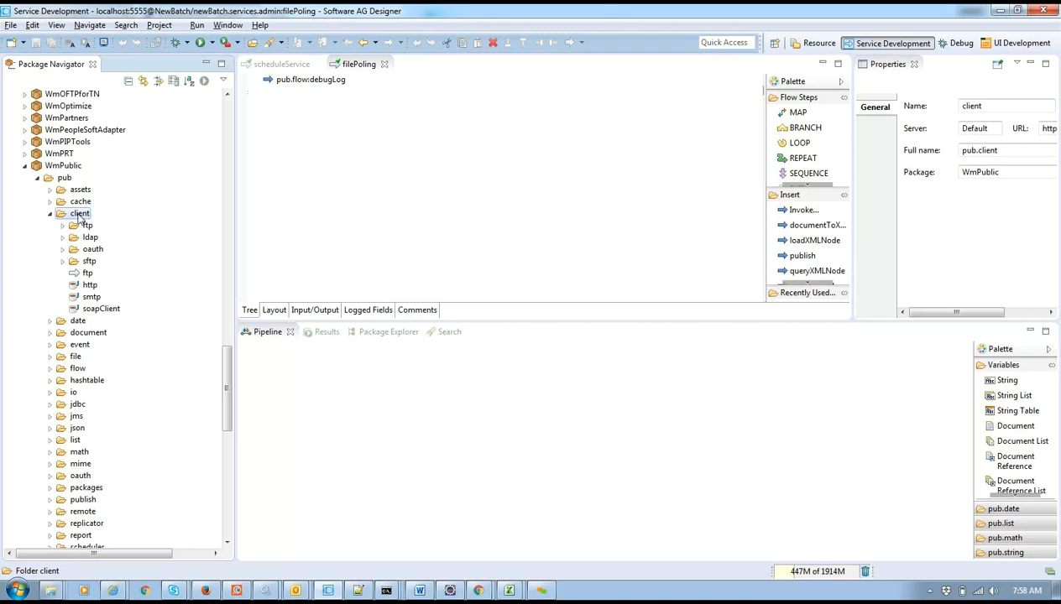
pyautogui.doubleClick(80, 214)
pyautogui.moveTo(228, 404); pyautogui.dragTo(239, 428)
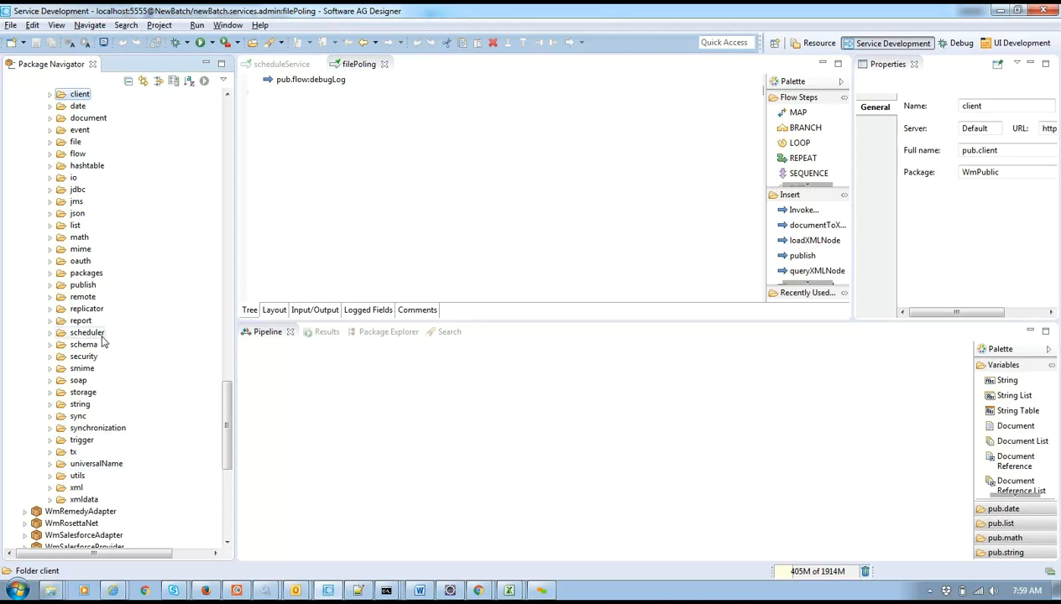
pyautogui.doubleClick(84, 357)
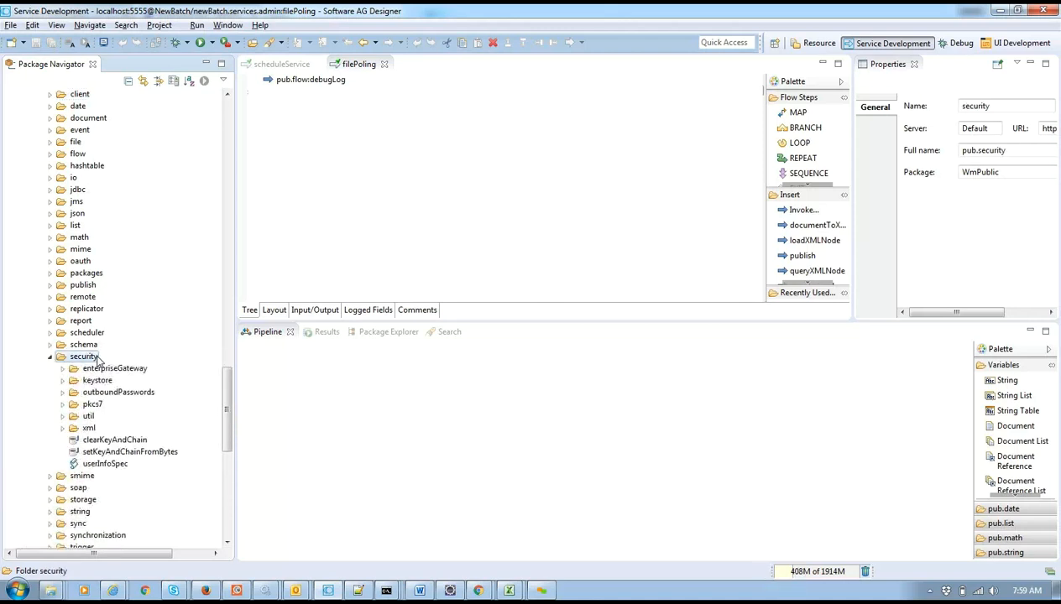
pyautogui.doubleClick(85, 357)
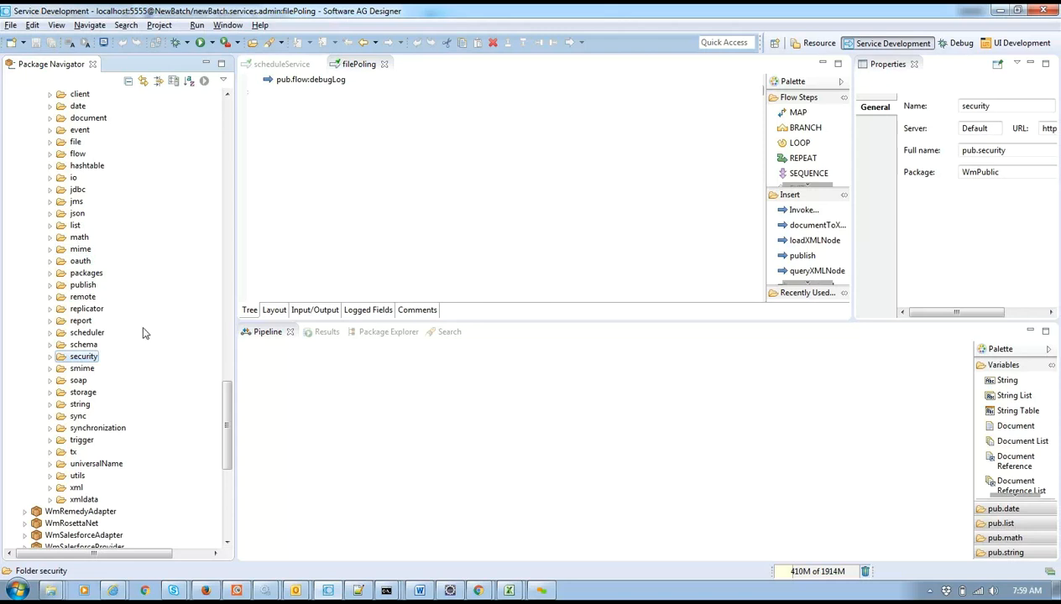
# Search all packages on the Default server for getTransportInfo and open the matching WmPublic service.
pyautogui.hotkey('ctrl', 'h')
pyautogui.write('getTrans')
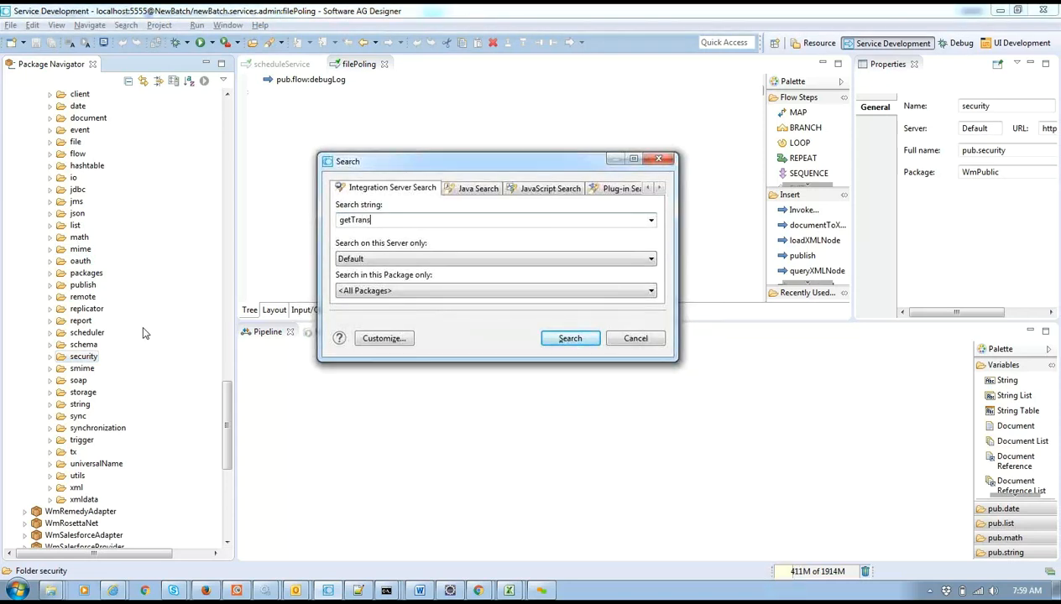
pyautogui.write('portInfo')
pyautogui.press('Return')
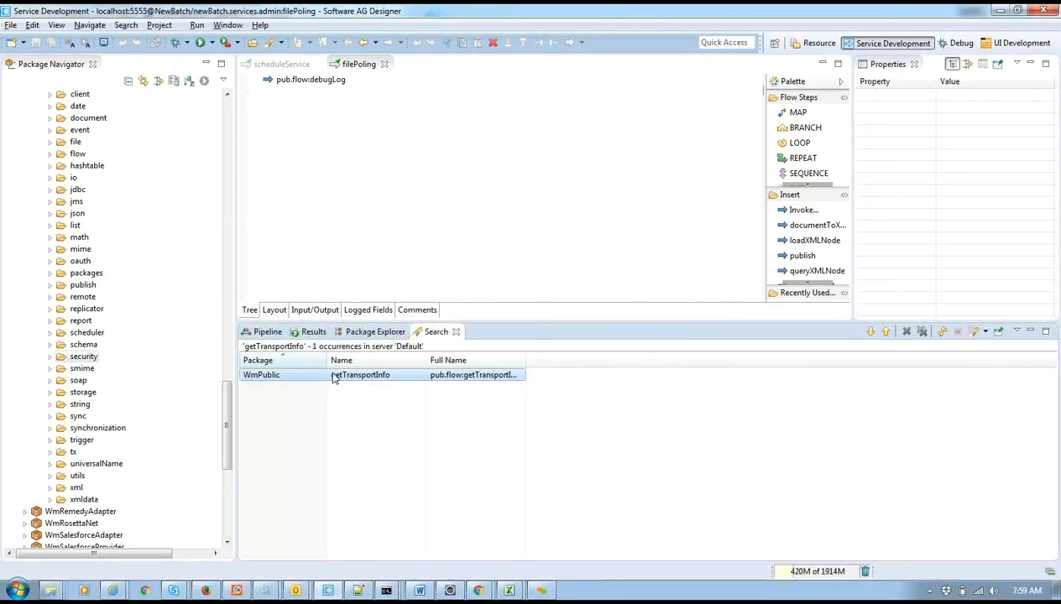
pyautogui.doubleClick(334, 377)
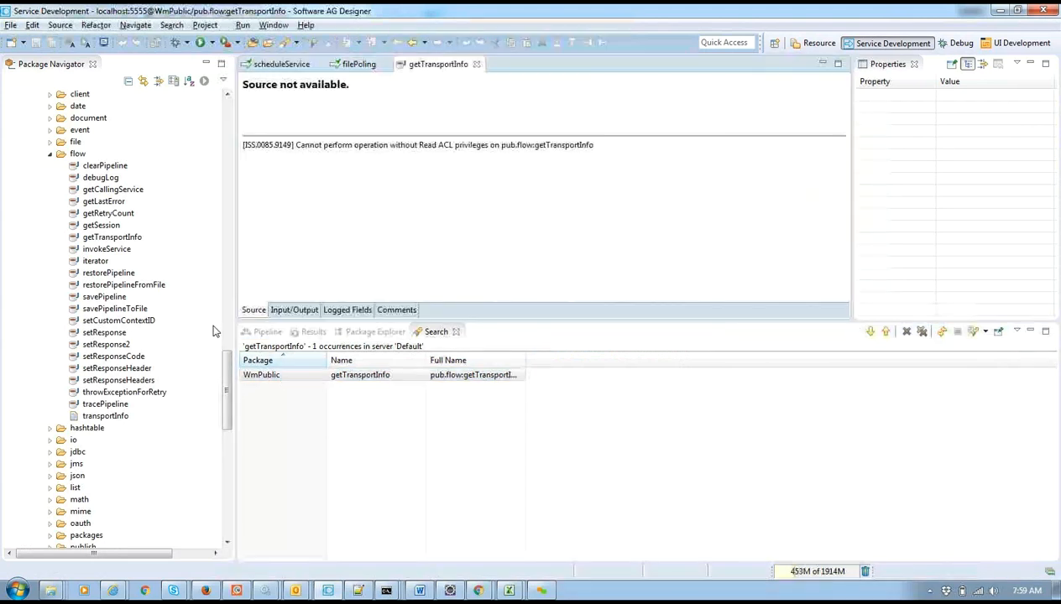
# Close the getTransportInfo editor, insert pub.flow:getTransportInfo below debugLog in the filePoling flow, and display its pipeline.
pyautogui.click(476, 65)
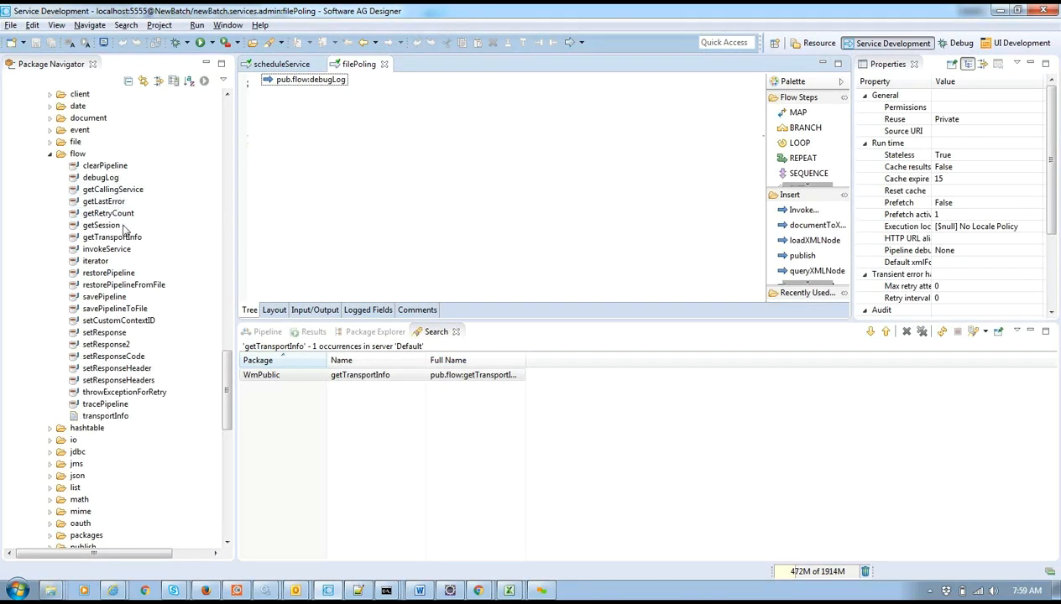
pyautogui.moveTo(128, 238); pyautogui.dragTo(310, 139)
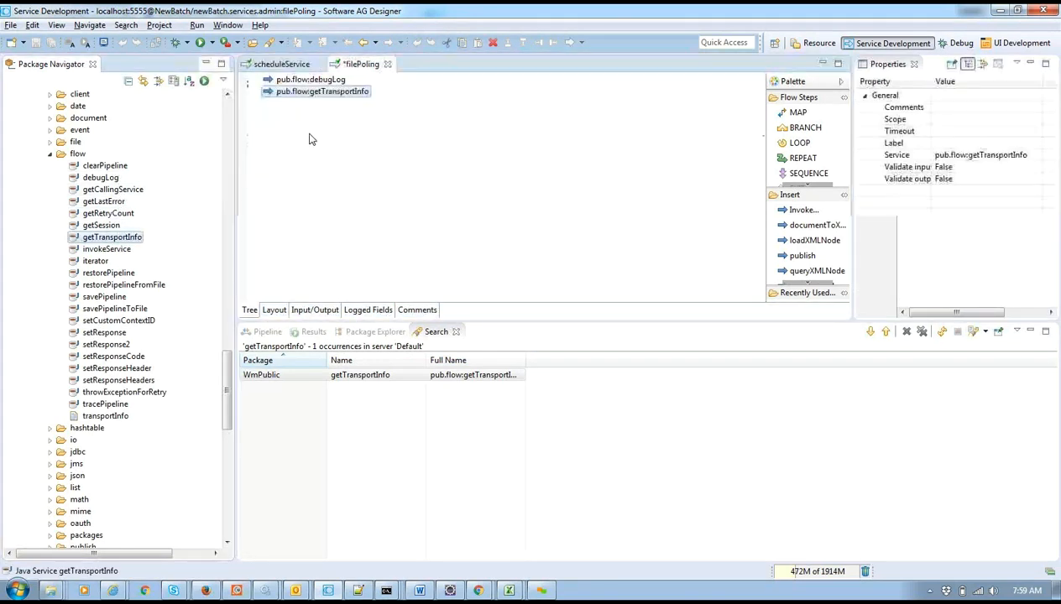
pyautogui.click(267, 332)
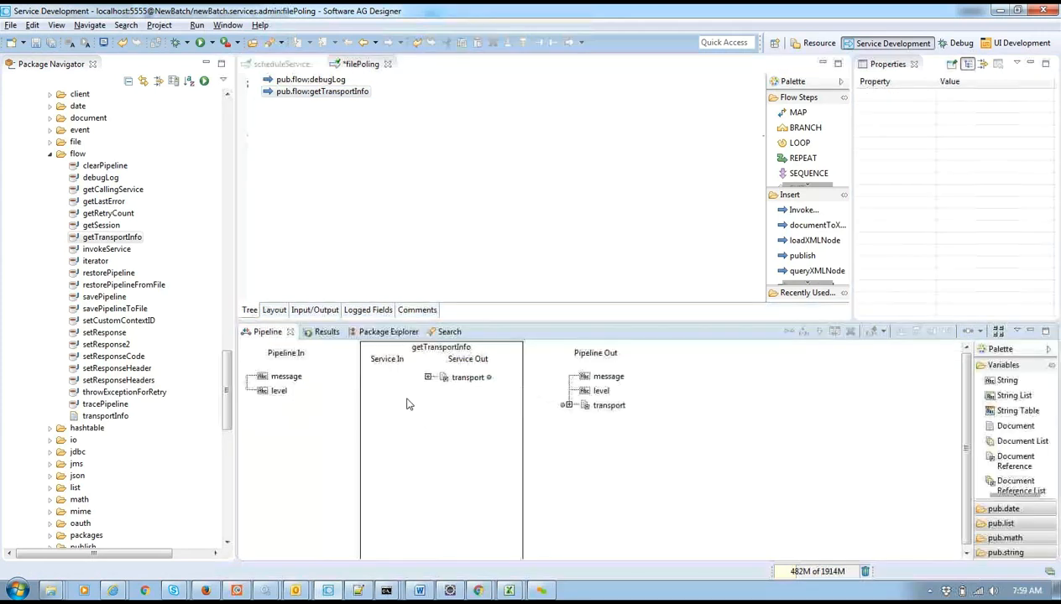
# Examine getTransportInfo's transport output, including protocol and the filePolling fields filename, originalFilename, contenttype, length and lastModified.
pyautogui.doubleClick(470, 378)
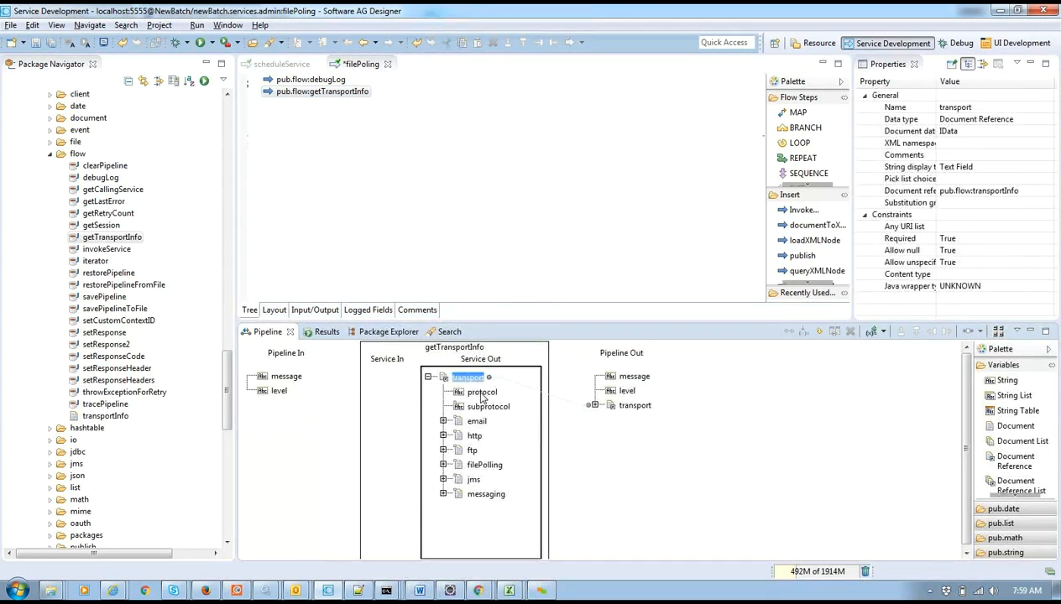
pyautogui.click(482, 393)
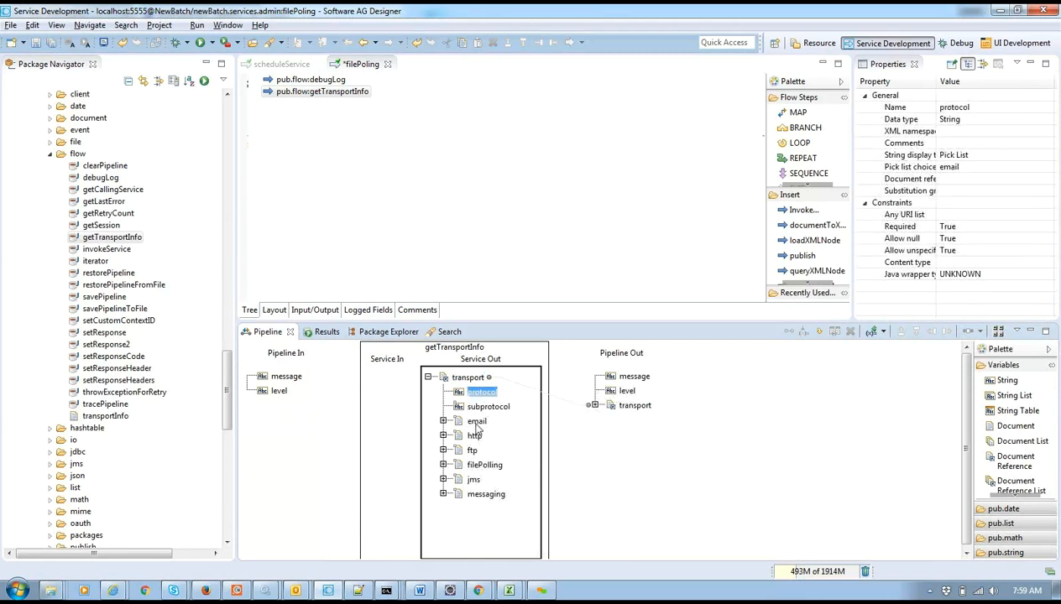
pyautogui.doubleClick(486, 467)
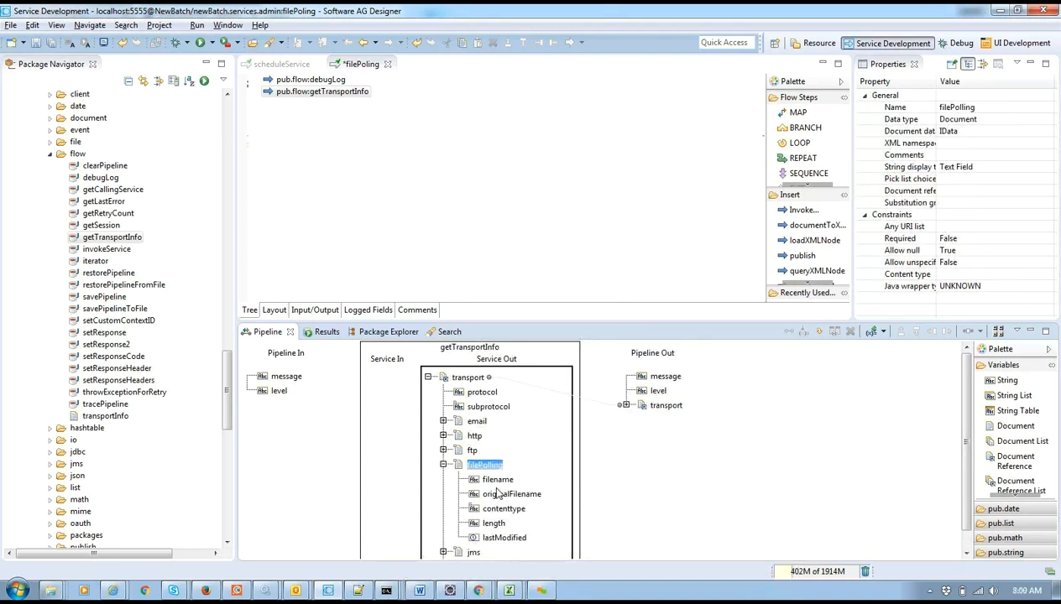
pyautogui.click(498, 480)
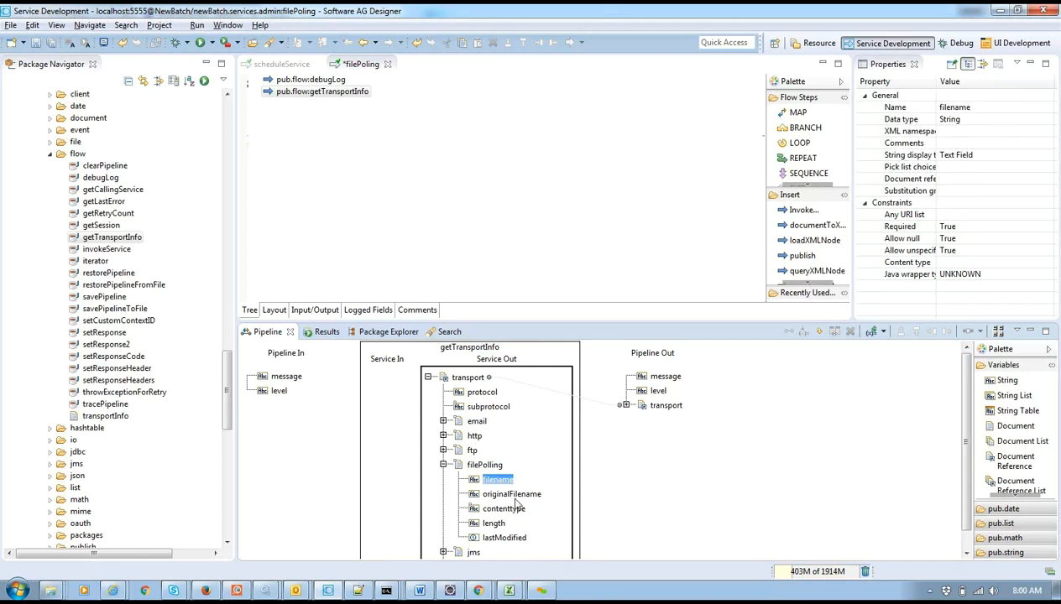
pyautogui.click(515, 497)
pyautogui.click(504, 510)
pyautogui.click(495, 524)
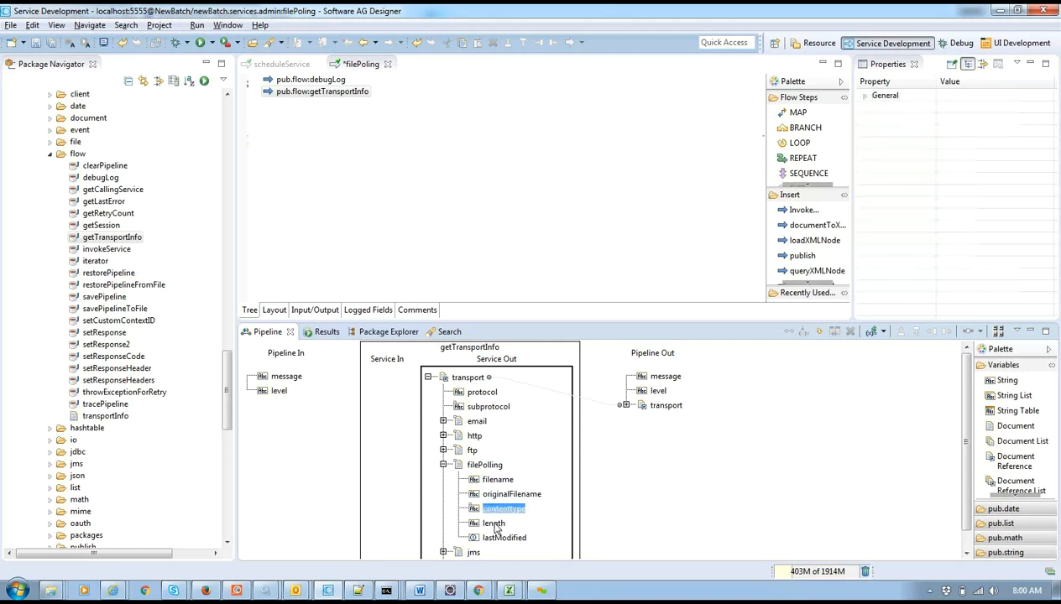
pyautogui.click(504, 538)
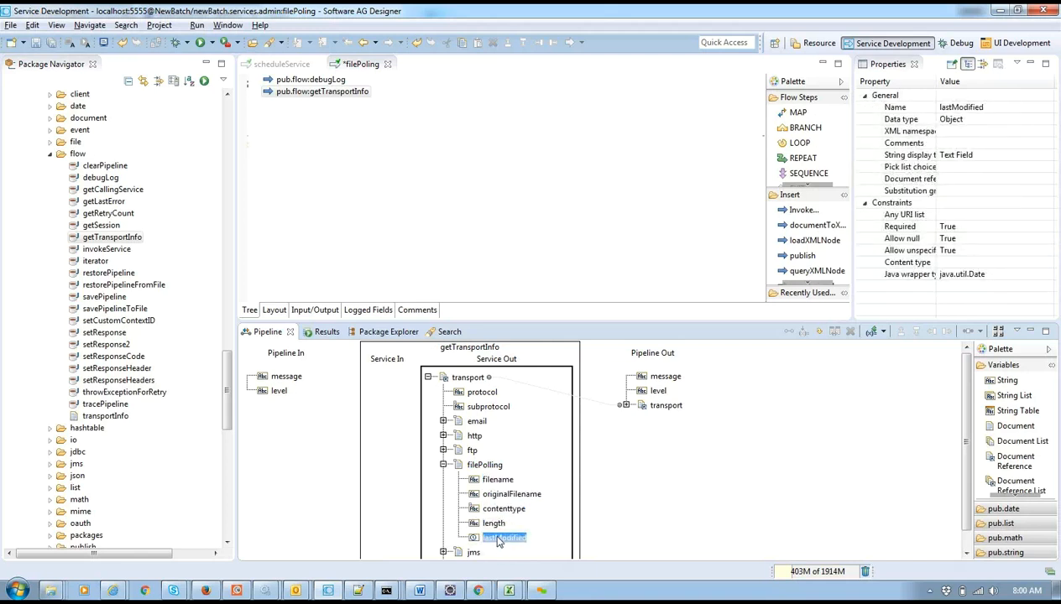
# Move the pub.flow:debugLog step below pub.flow:getTransportInfo in the filePoling flow.
pyautogui.click(324, 79)
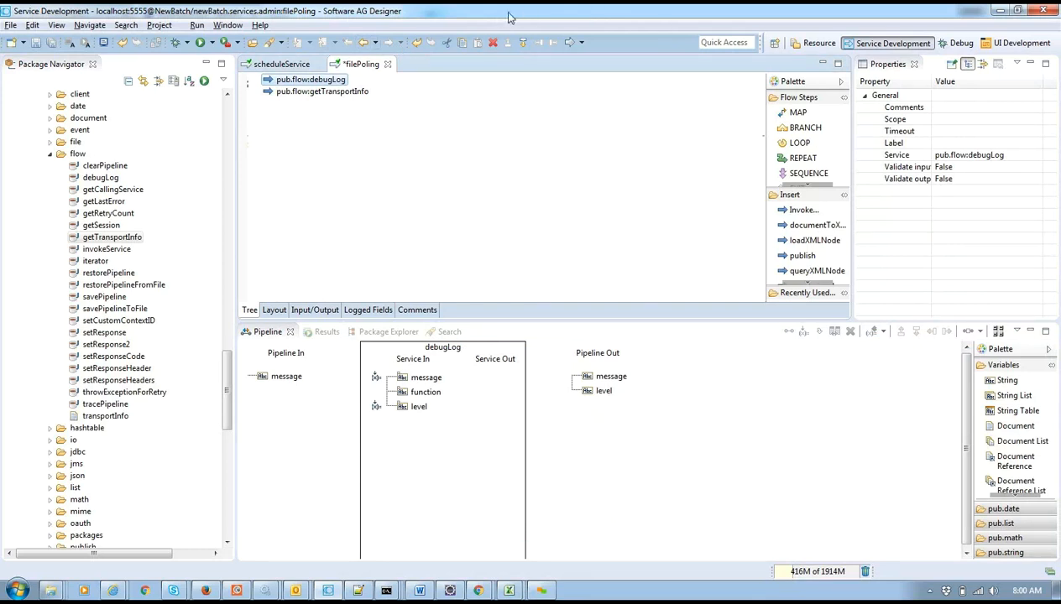
pyautogui.click(713, 12)
pyautogui.click(523, 43)
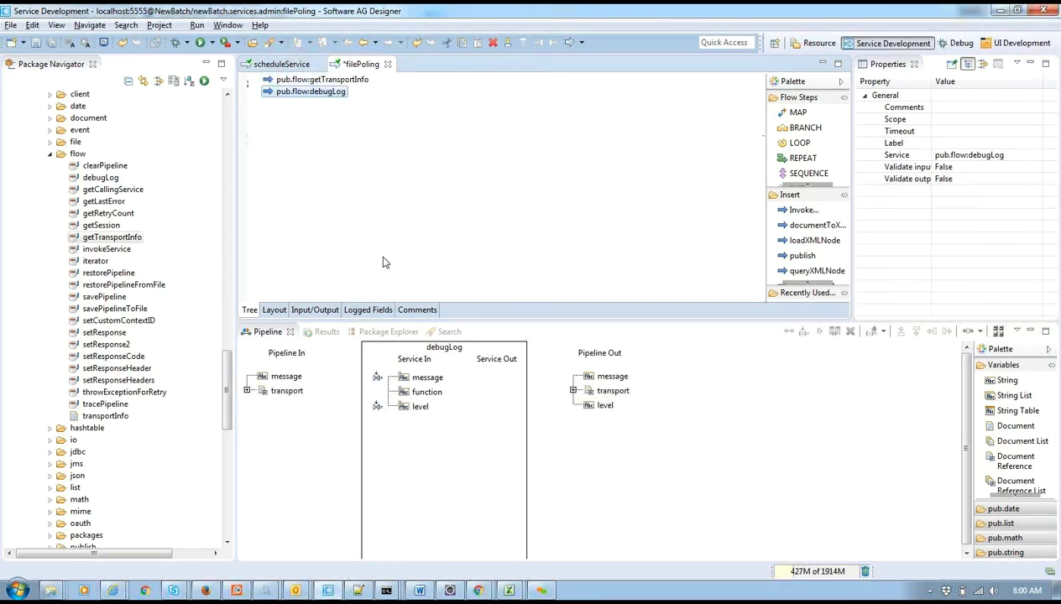
# Copy the filePolling fields filename, originalFilename, contenttype, length and lastModified from getTransportInfo's transport output.
pyautogui.click(336, 79)
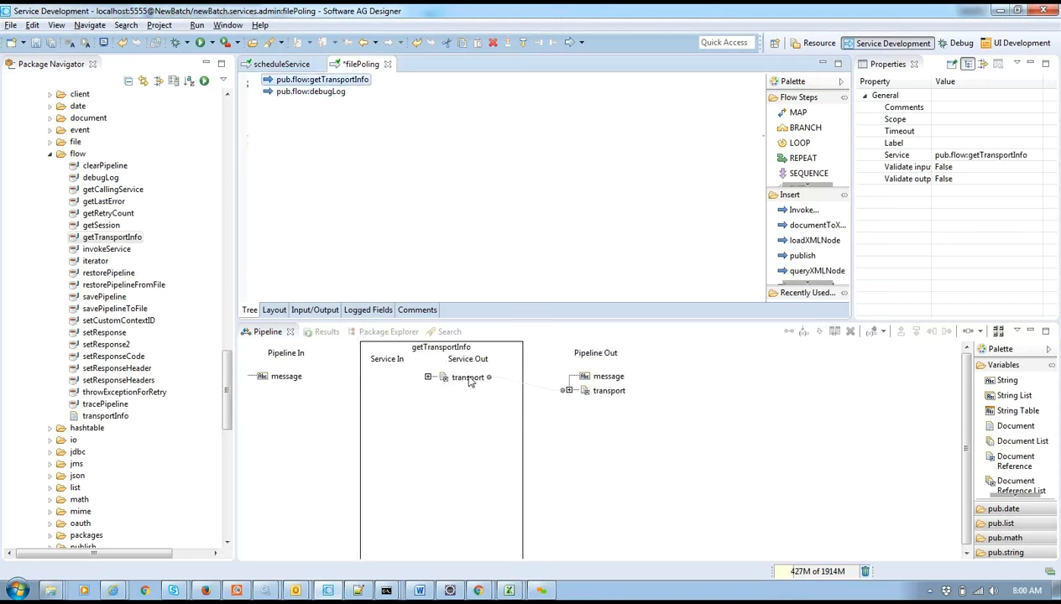
pyautogui.doubleClick(468, 378)
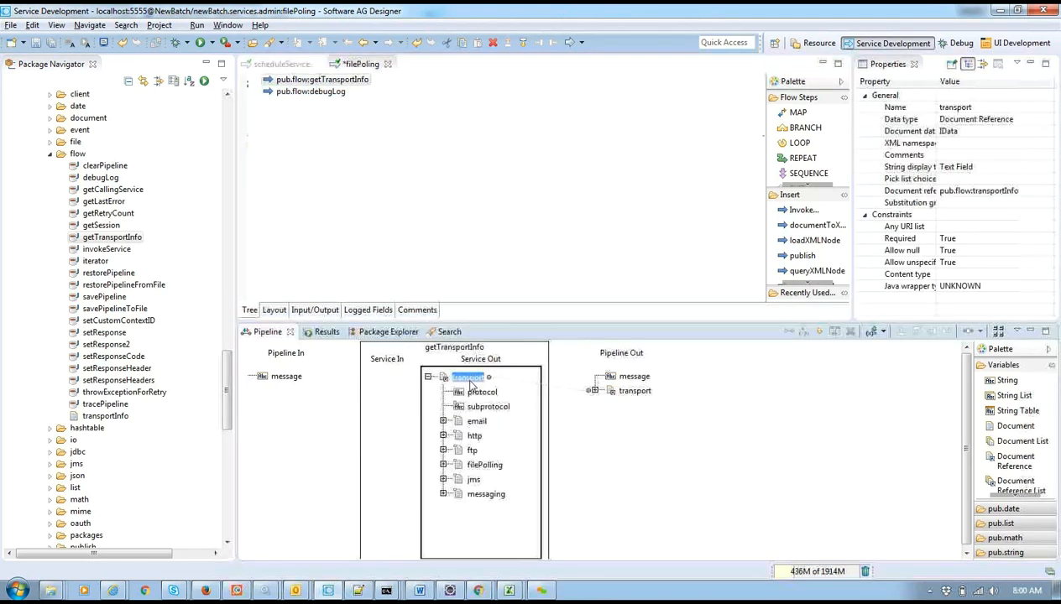
pyautogui.click(485, 466)
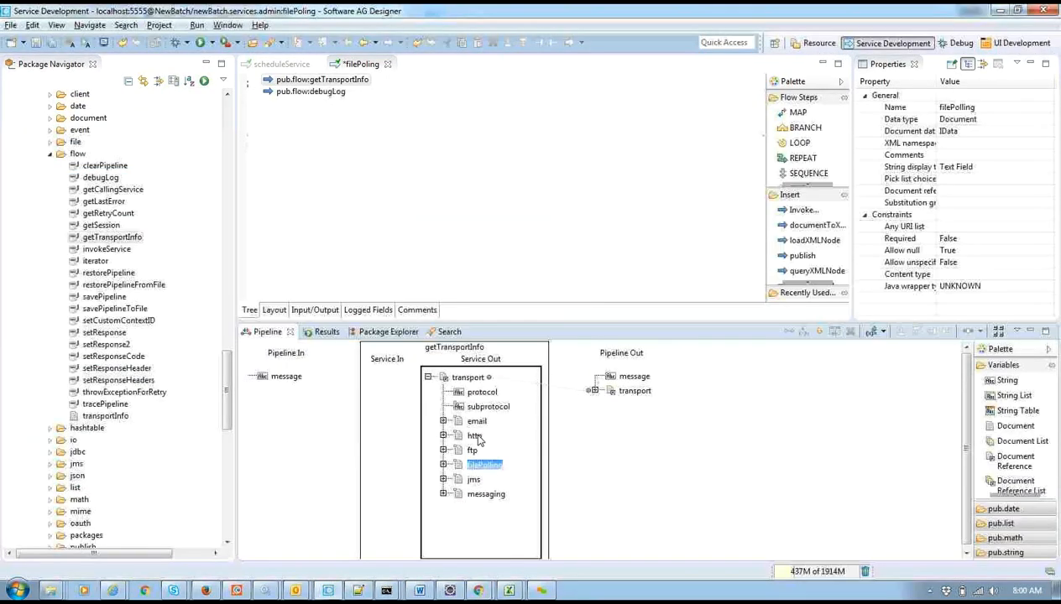
pyautogui.doubleClick(483, 464)
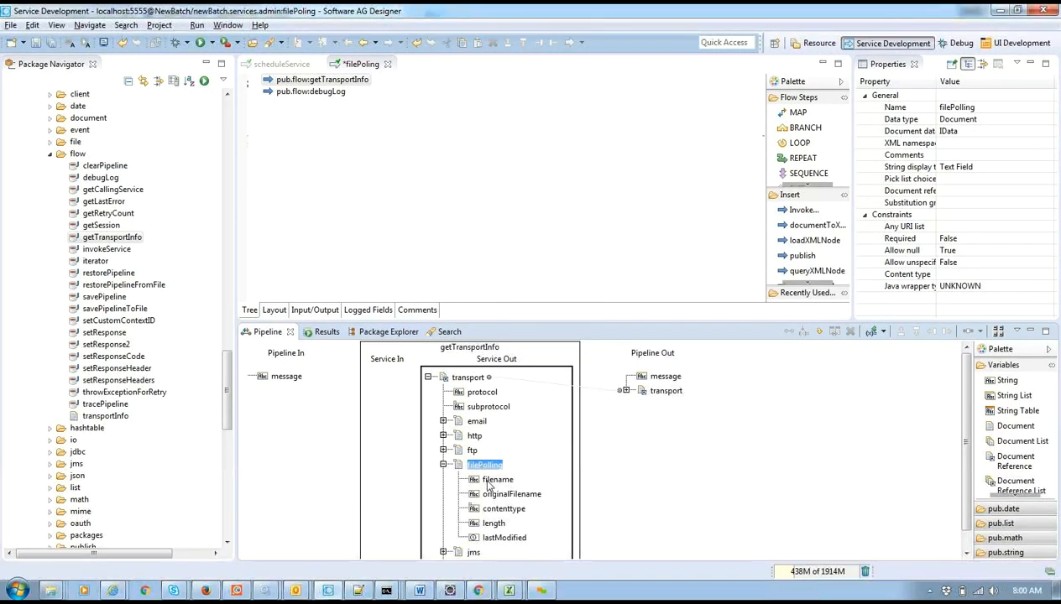
pyautogui.click(493, 480)
pyautogui.keyDown('shift'); pyautogui.click(502, 536); pyautogui.keyUp('shift')
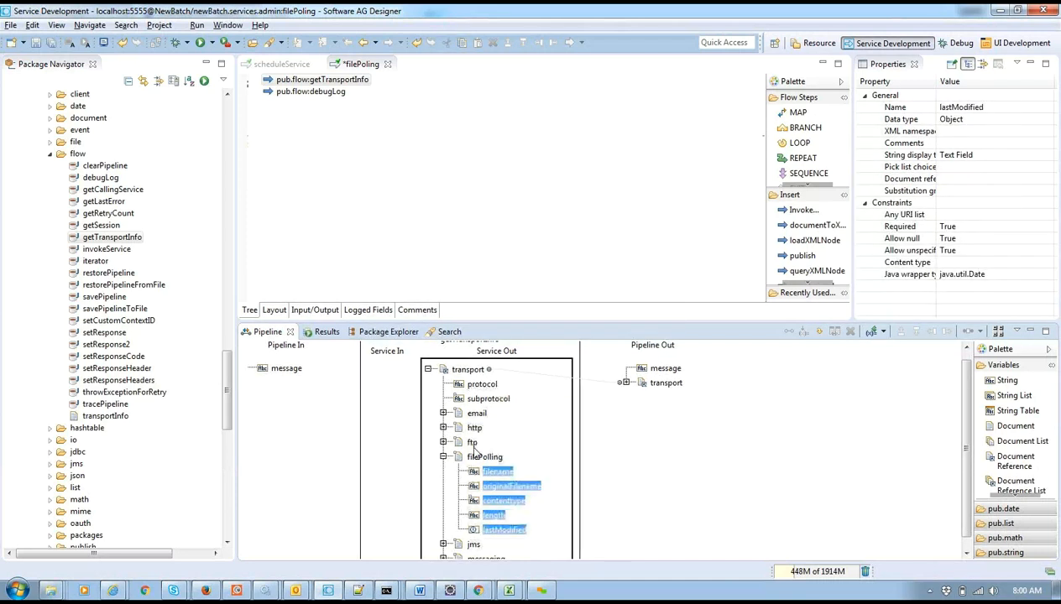
# Extend debugLog's message value with "and Details are:" and paste the five copied transport/filePolling field paths on separate lines below it.
pyautogui.click(321, 93)
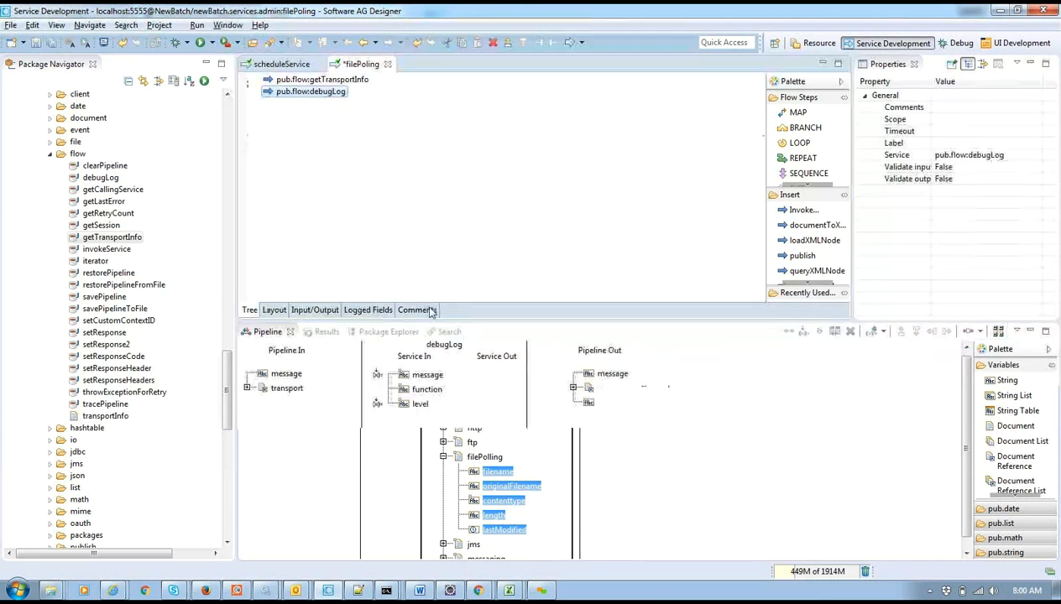
pyautogui.doubleClick(409, 374)
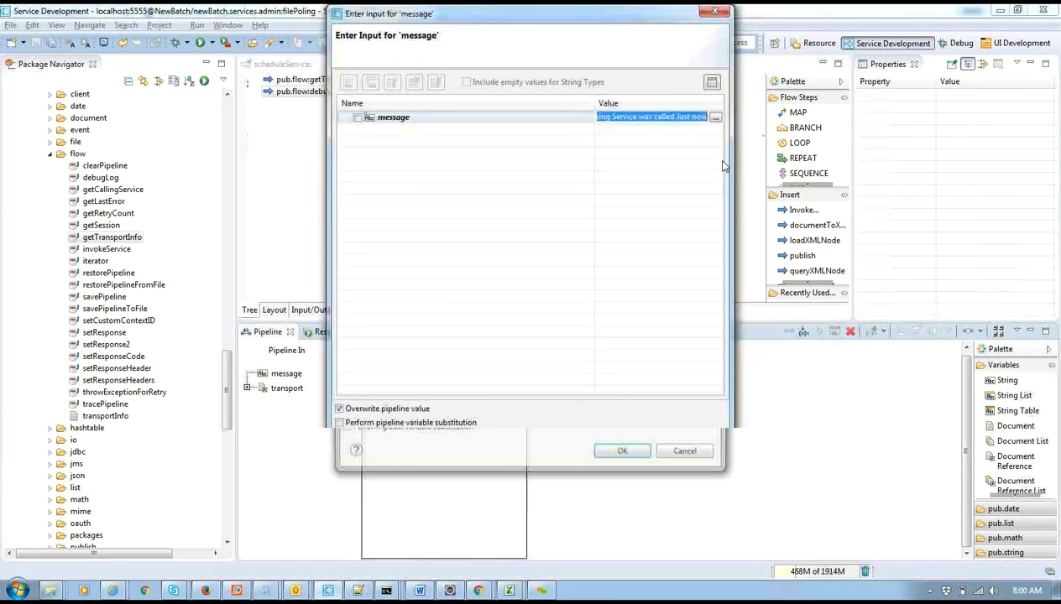
pyautogui.click(655, 117)
pyautogui.click(710, 117)
pyautogui.moveTo(520, 195); pyautogui.dragTo(223, 202)
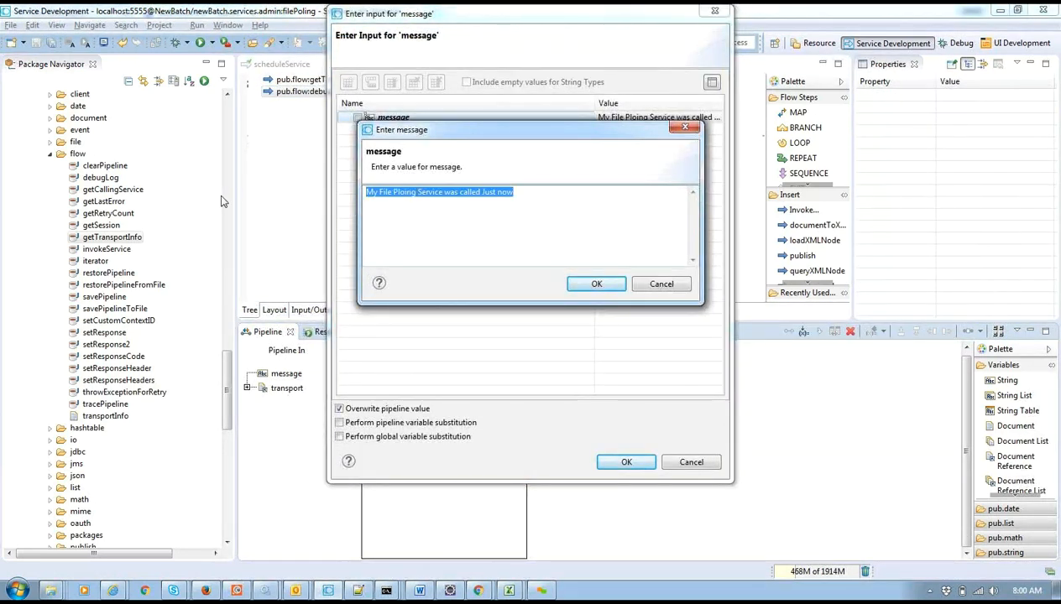
pyautogui.click(565, 192)
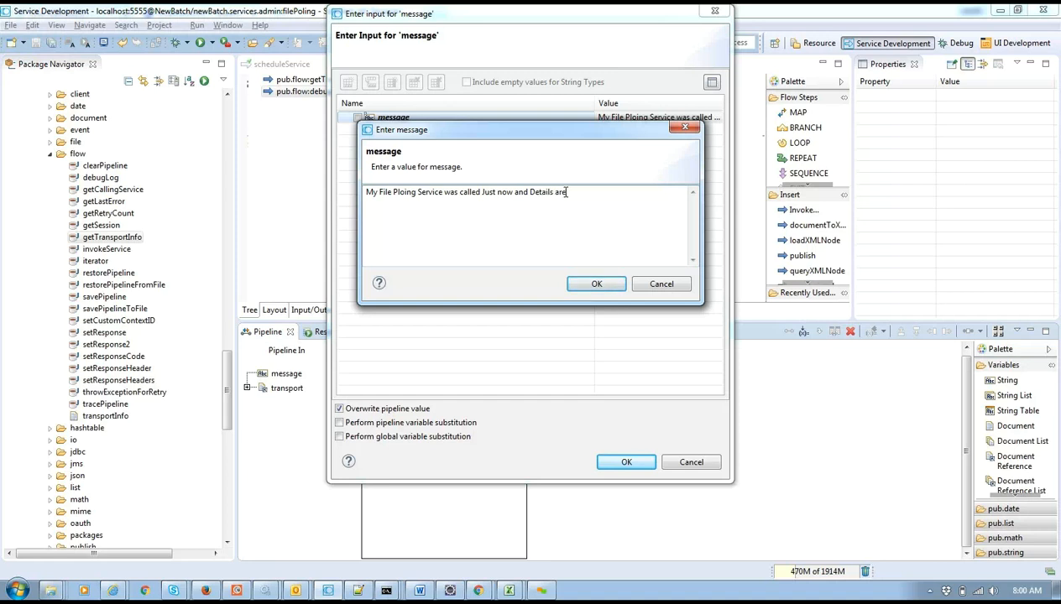
pyautogui.write('transport/filePolling/filename transport/filePolling/originalFilename transport/filePolling/contenttype transport/filePolling/length transport/filePolling/lastModified')
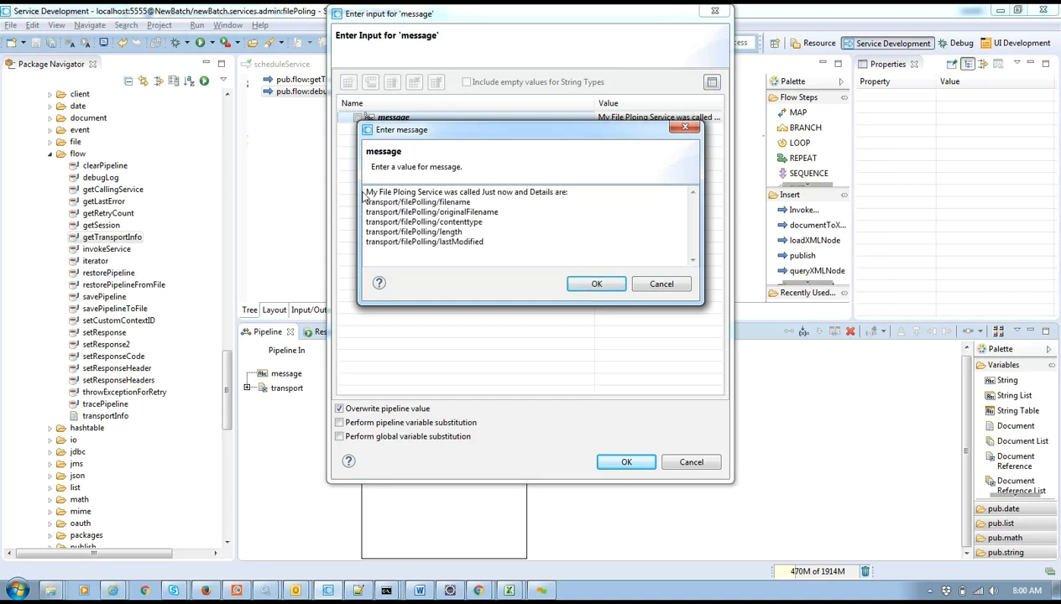
# Label the filename path "File Name:" in the message and enclose it in percent signs as %transport/filePolling/filename%.
pyautogui.doubleClick(469, 201)
pyautogui.moveTo(480, 201); pyautogui.dragTo(450, 202)
pyautogui.click(366, 202)
pyautogui.write('File Name: ')
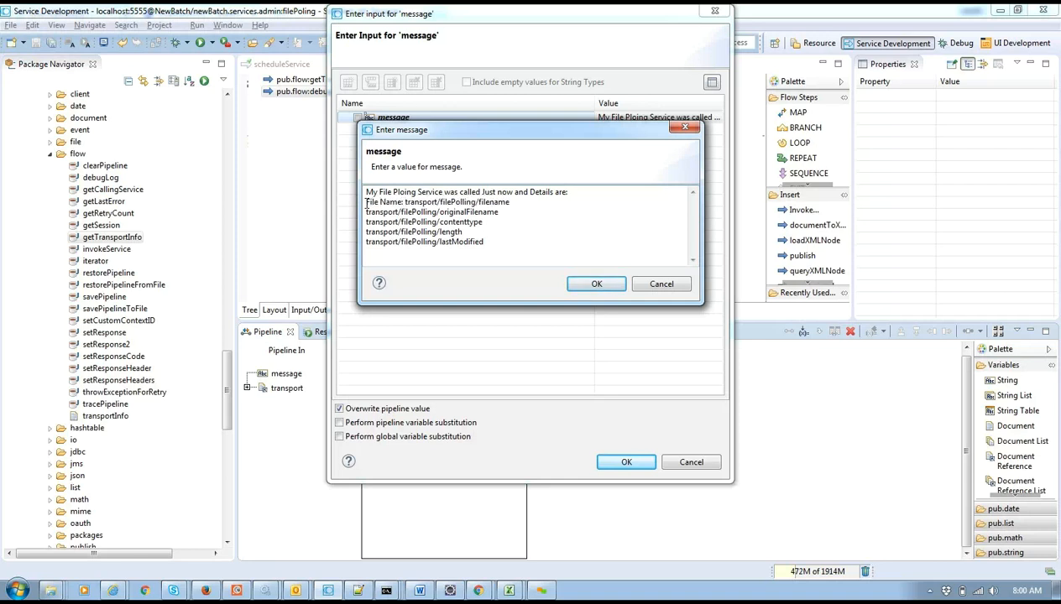
pyautogui.write('%')
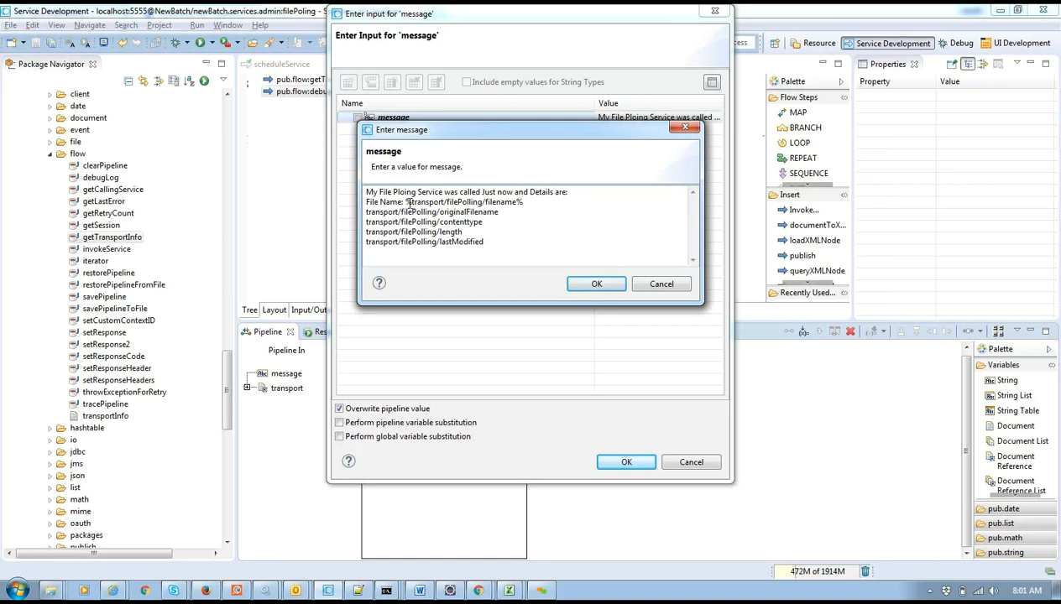
pyautogui.doubleClick(408, 202)
pyautogui.doubleClick(520, 202)
# Label the originalFilename path "Original File Name:" and enclose it in percent signs as %transport/filePolling/originalFilename%.
pyautogui.write('Original')
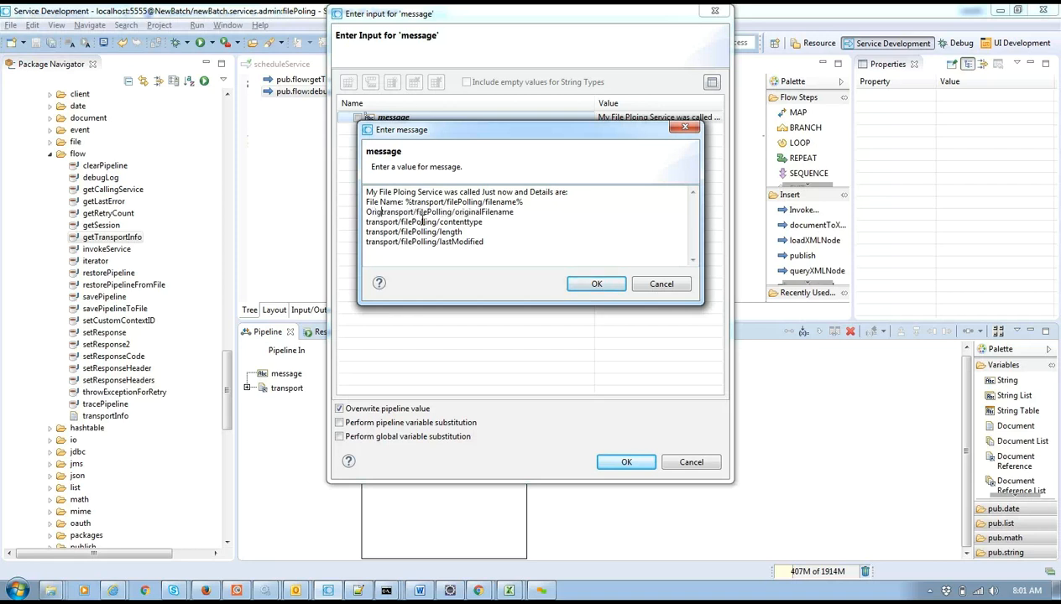
pyautogui.write(' File Name')
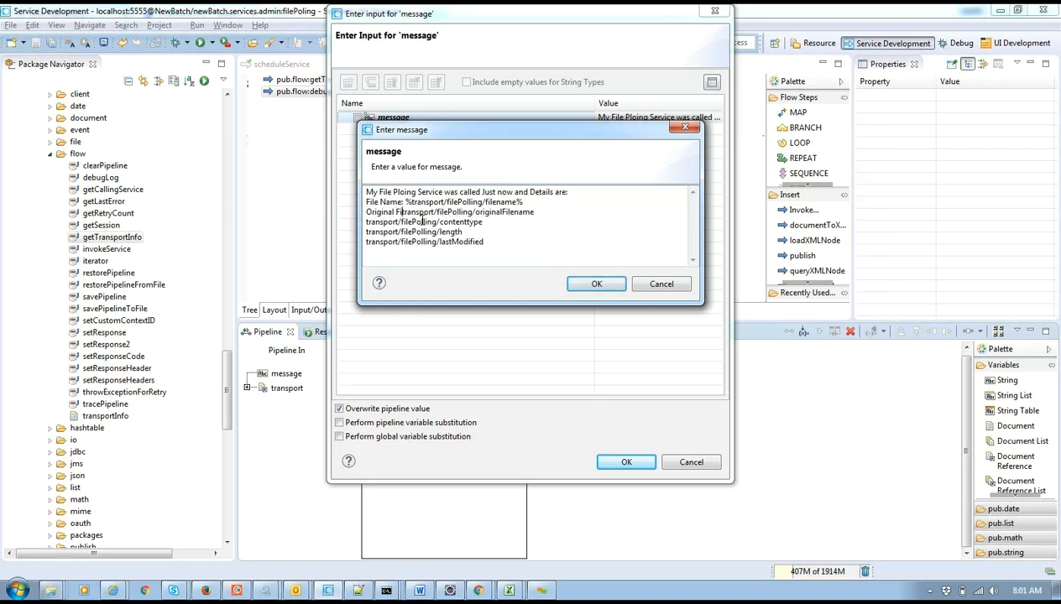
pyautogui.write(': ')
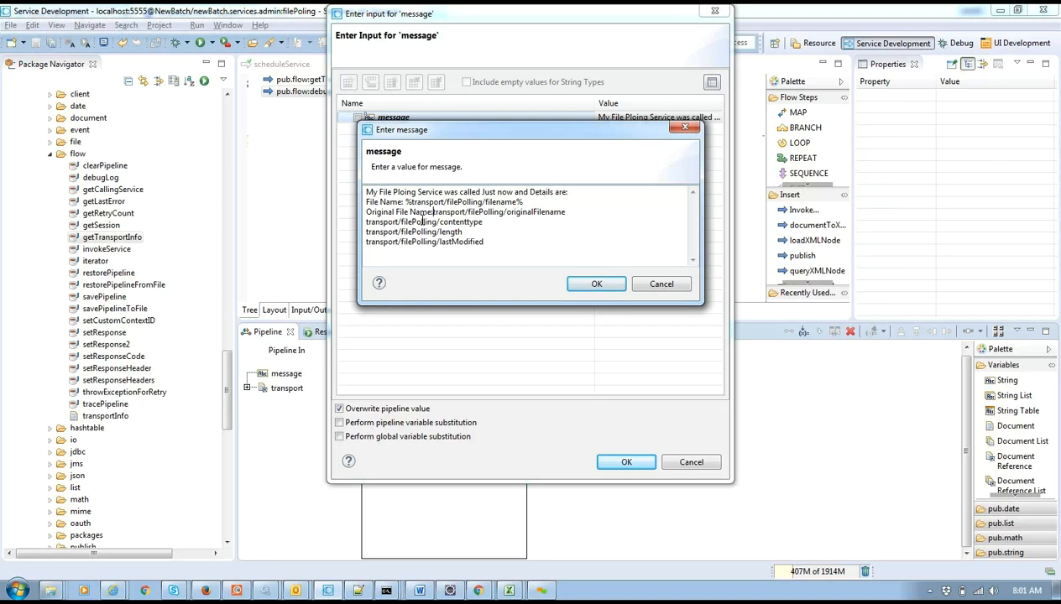
pyautogui.write('%')
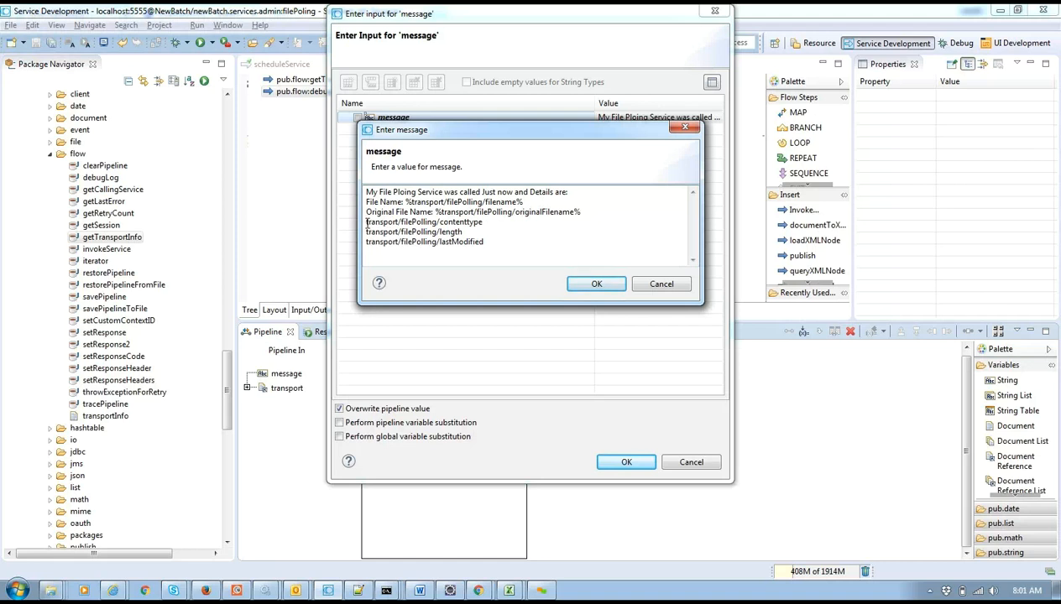
# Label the contenttype path "Content Type:" and enclose it in percent signs as %transport/filePolling/contenttype%.
pyautogui.write('Cone')
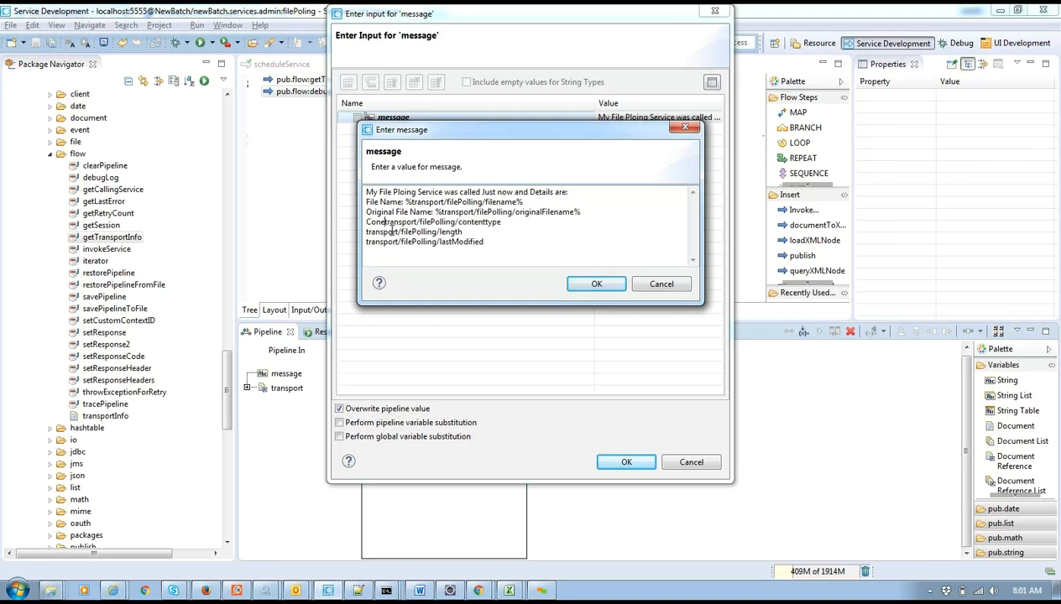
pyautogui.press('BackSpace')
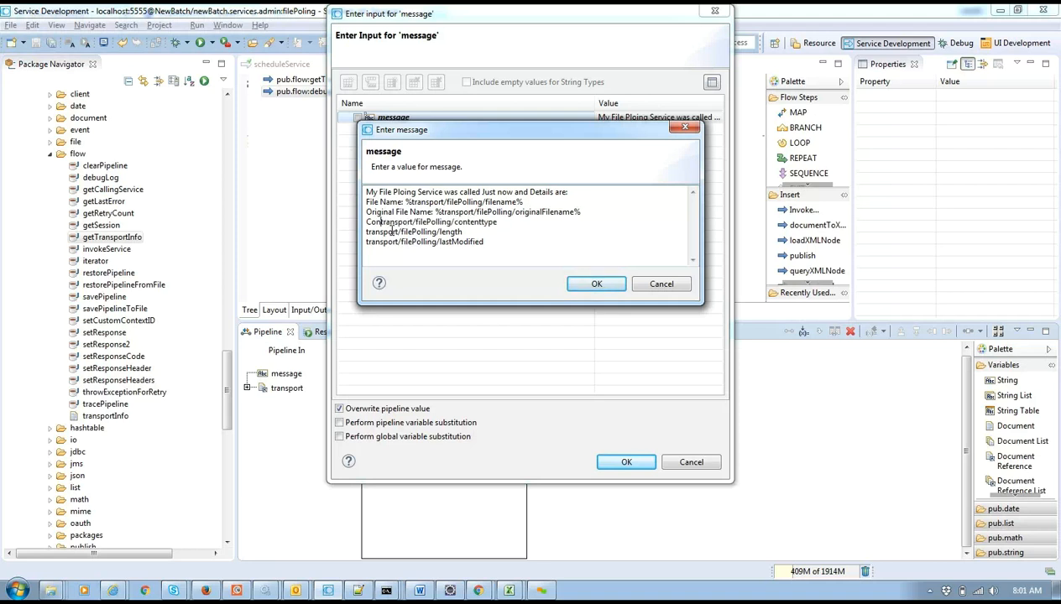
pyautogui.write('tent Typ')
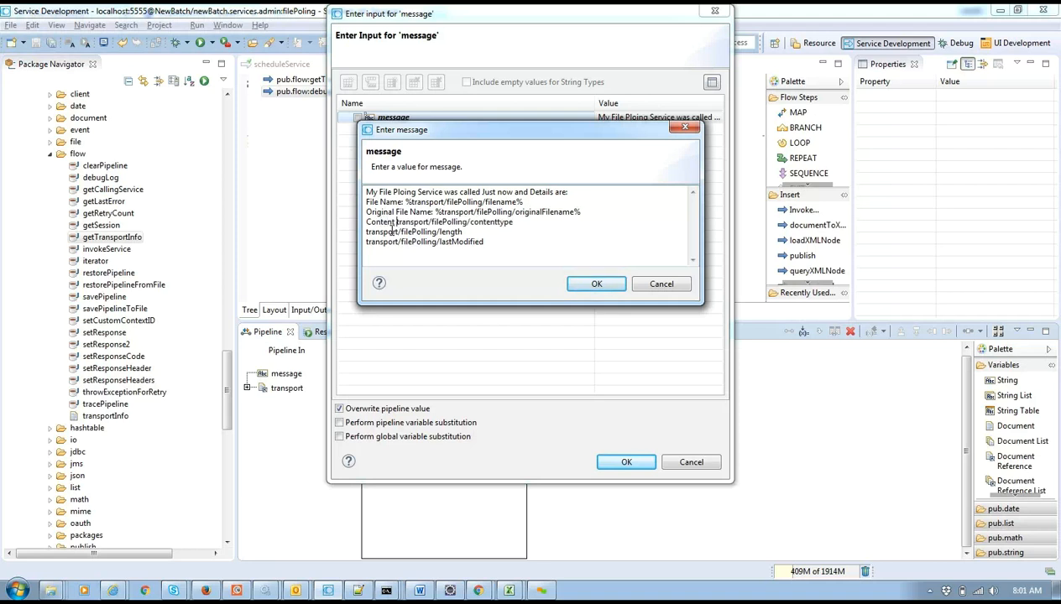
pyautogui.write('e: %')
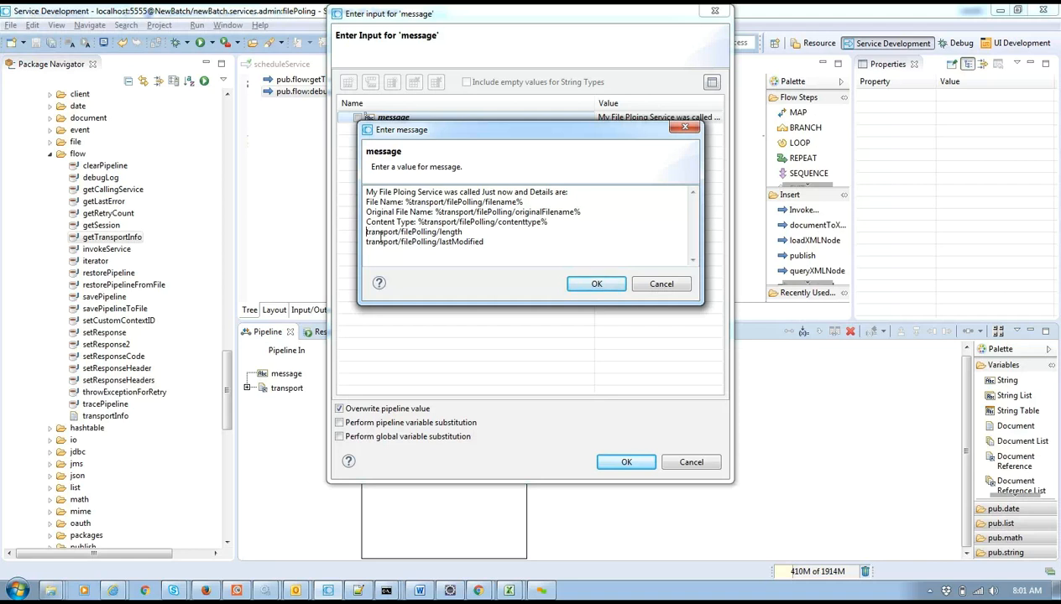
# Label the length and lastModified paths "Length:" and "Last Modified:" in the message and mark both as percent-sign variables.
pyautogui.write('Le')
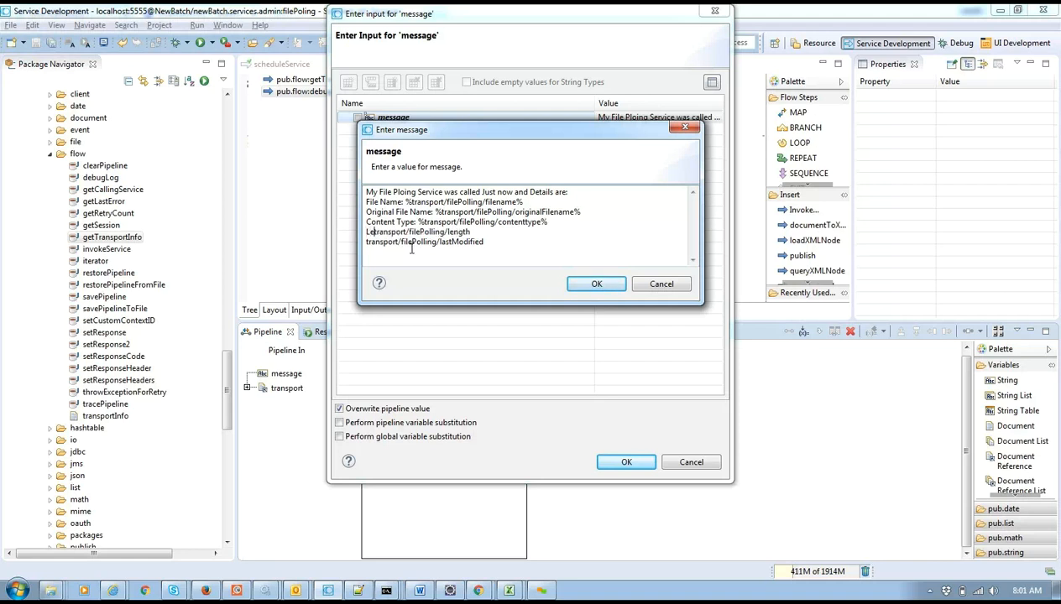
pyautogui.write('ngth: %')
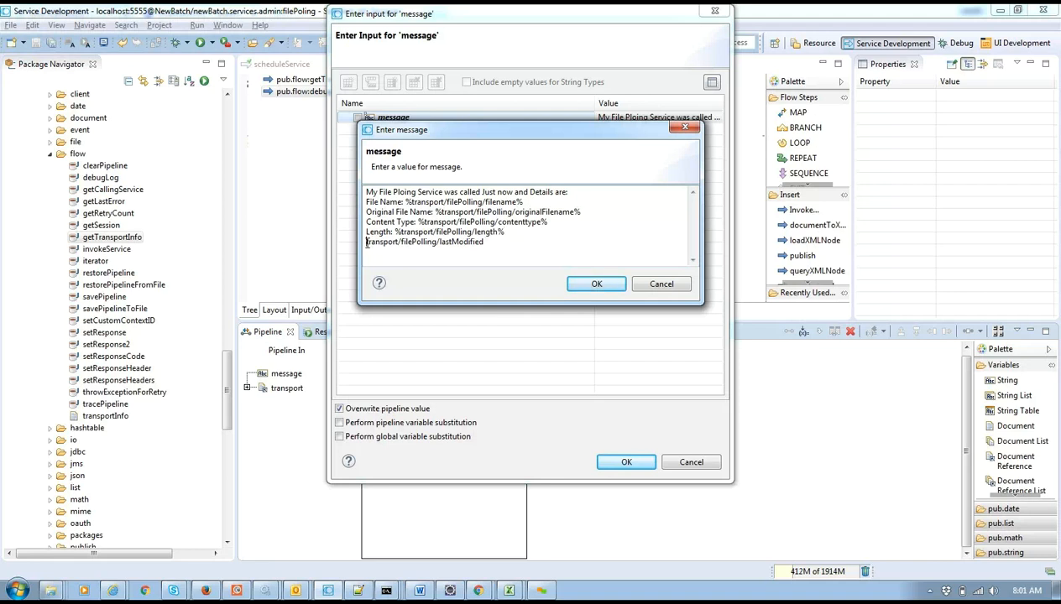
pyautogui.write('Last Mo')
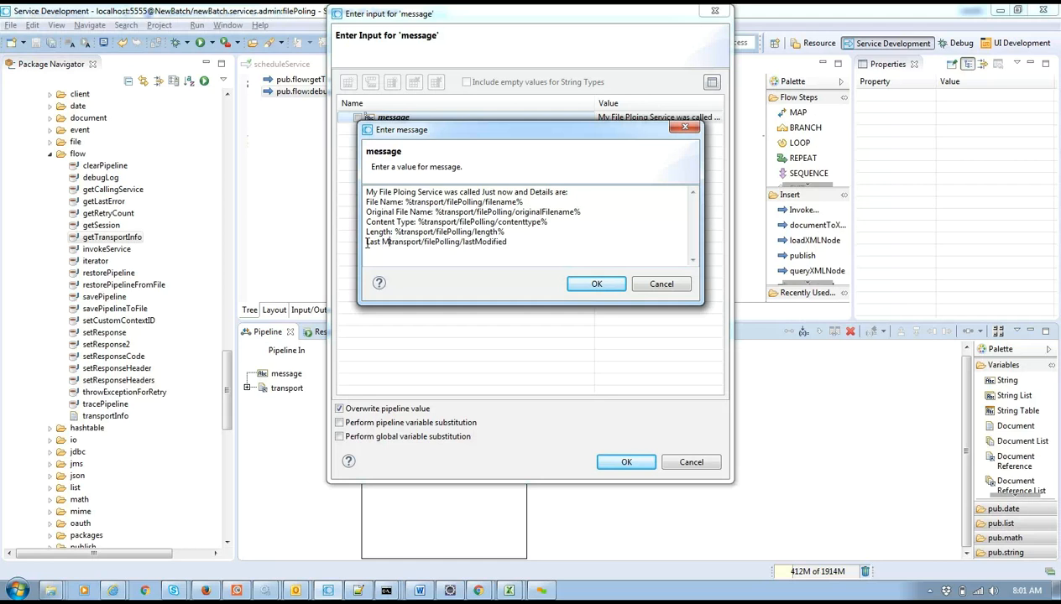
pyautogui.write('dified')
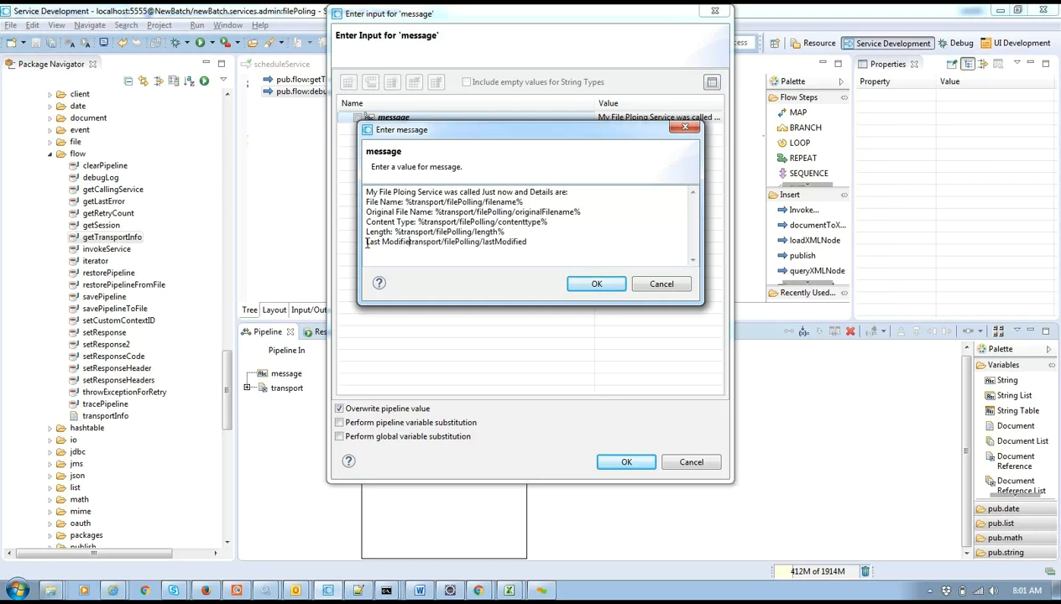
pyautogui.write(':')
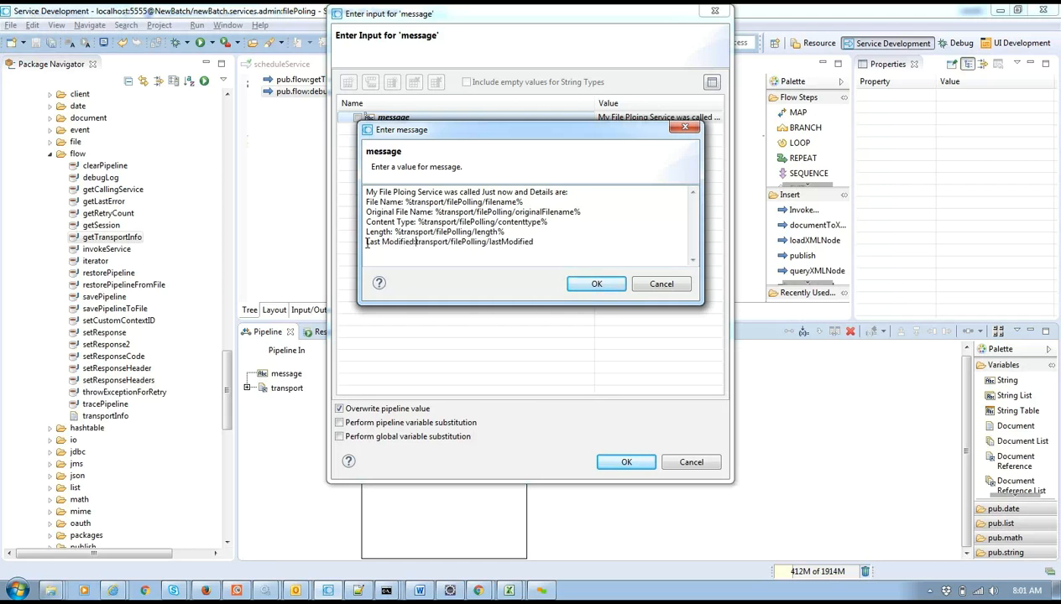
pyautogui.write(' %')
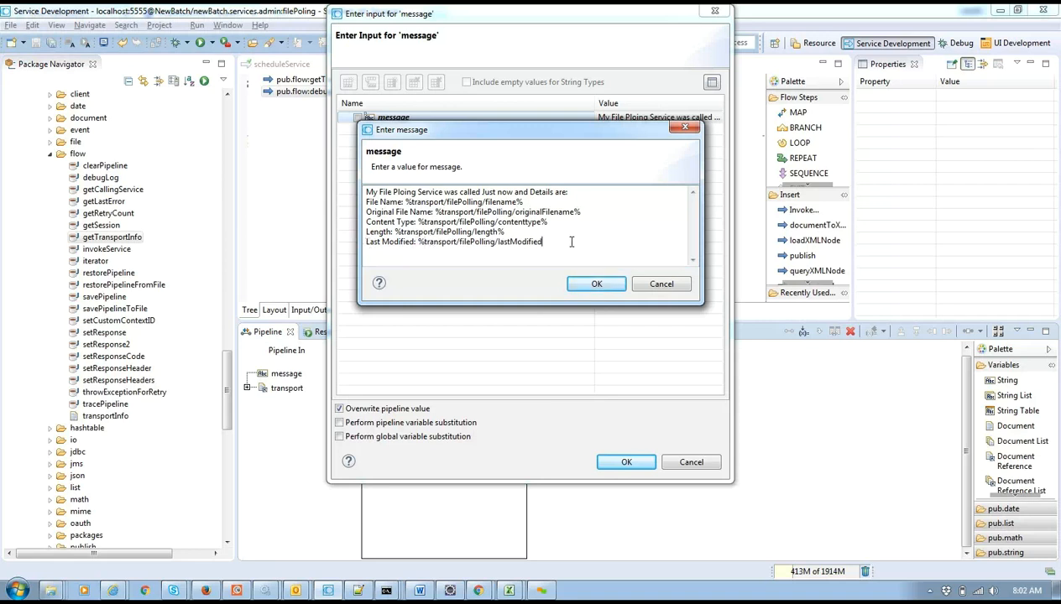
# Accept the message text with pipeline variable substitution enabled and save the filePoling service.
pyautogui.click(597, 283)
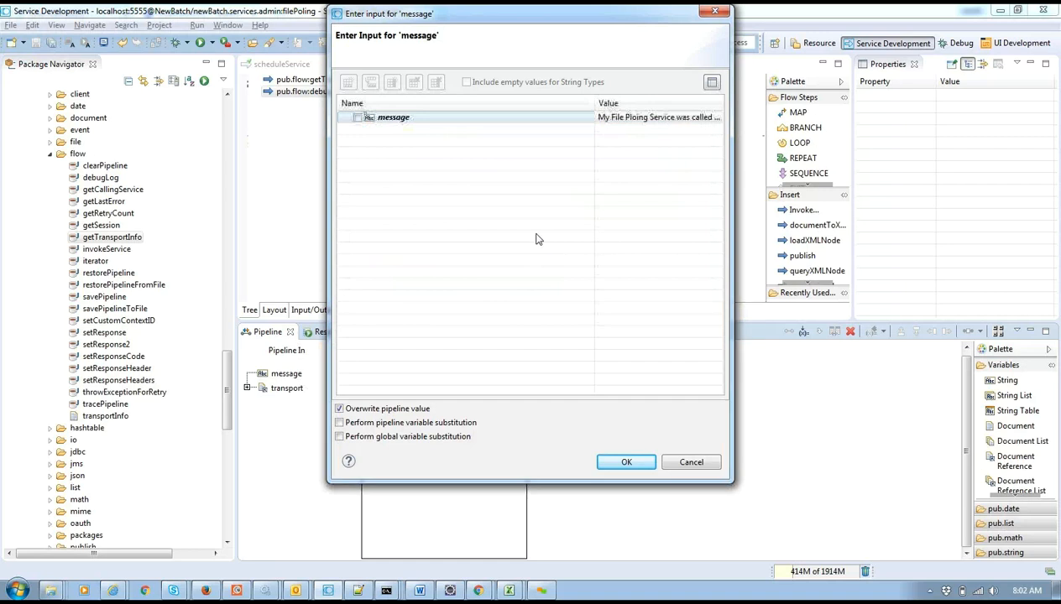
pyautogui.click(358, 423)
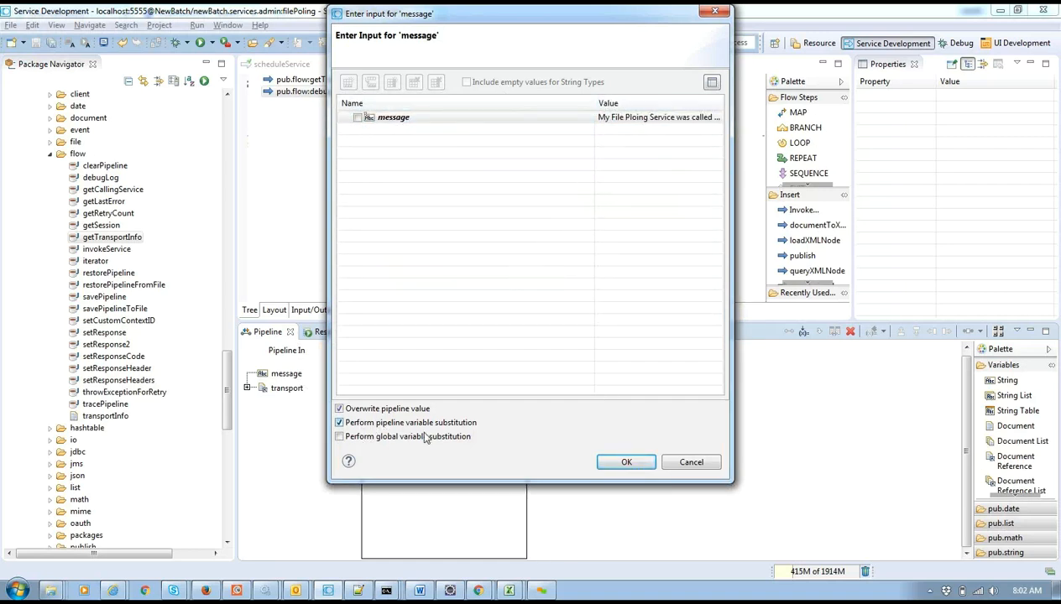
pyautogui.click(626, 463)
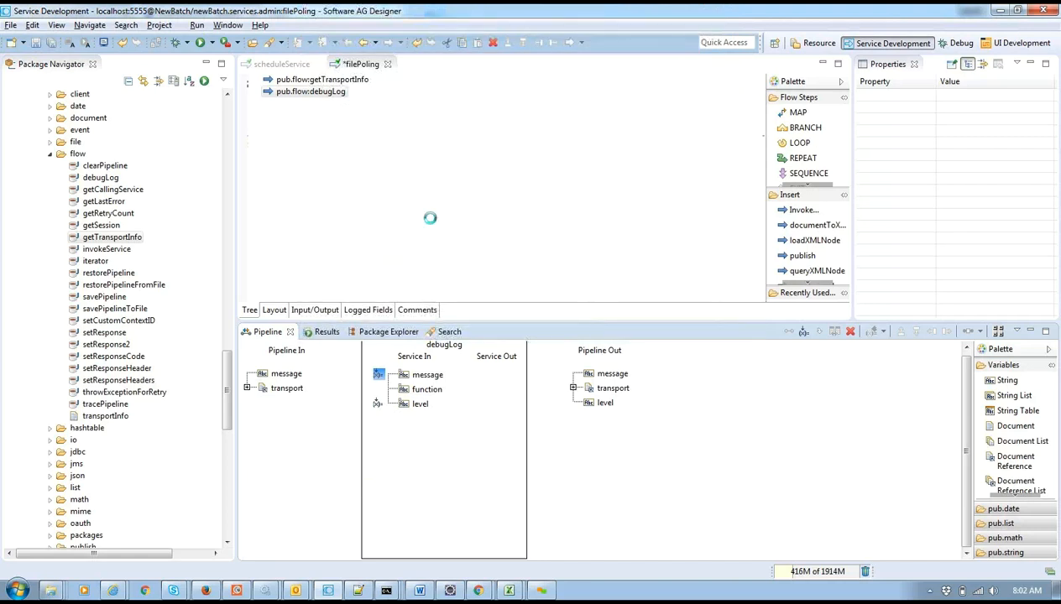
pyautogui.hotkey('ctrl', 's')
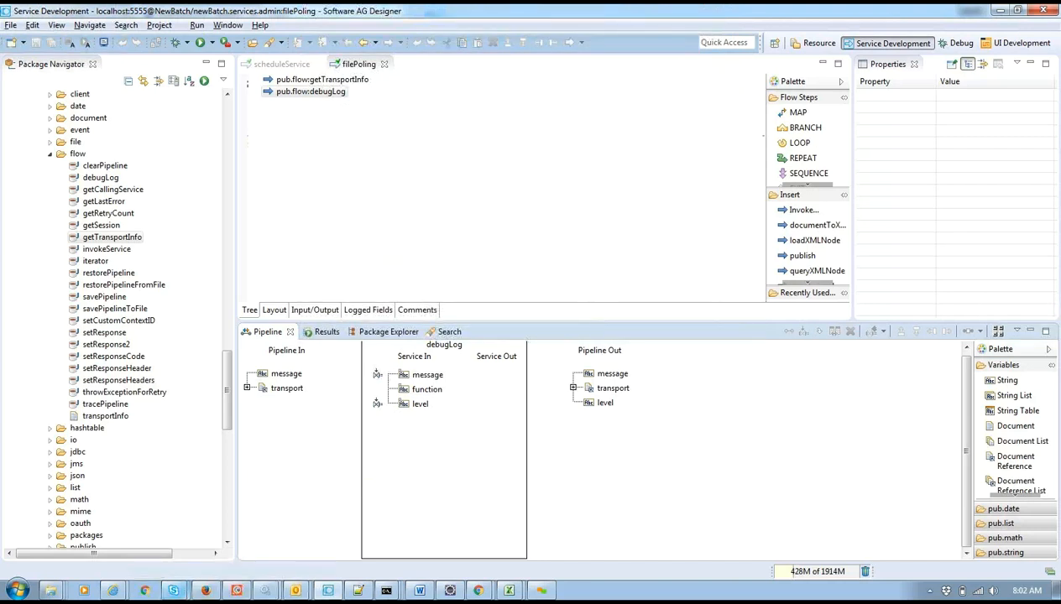
# Switch to the PartnerAFilepoling folder in Windows Explorer and check the contents of new.txt in Notepad.
pyautogui.moveTo(50, 590)
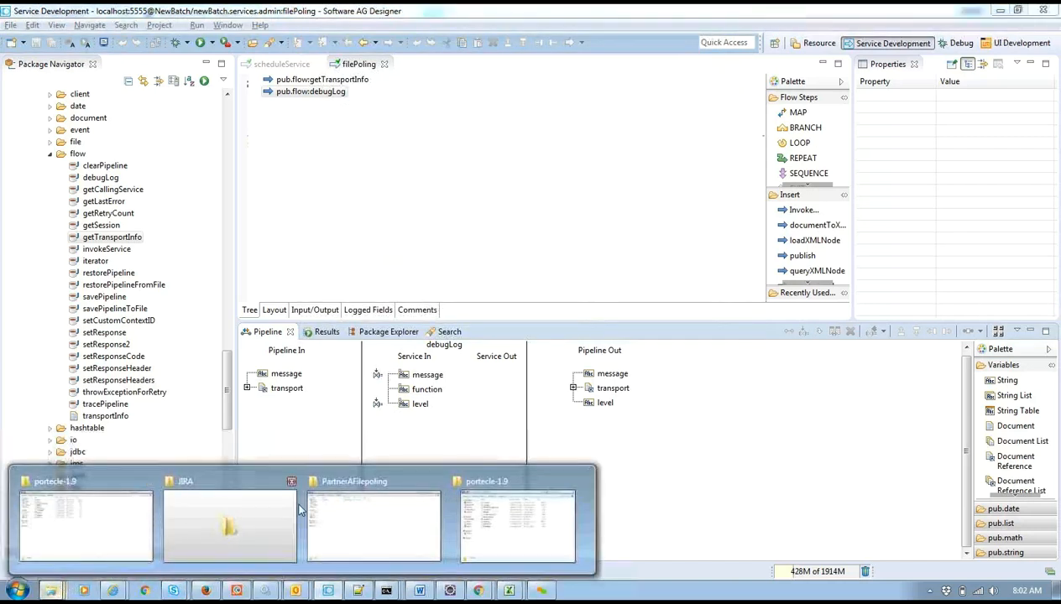
pyautogui.click(416, 491)
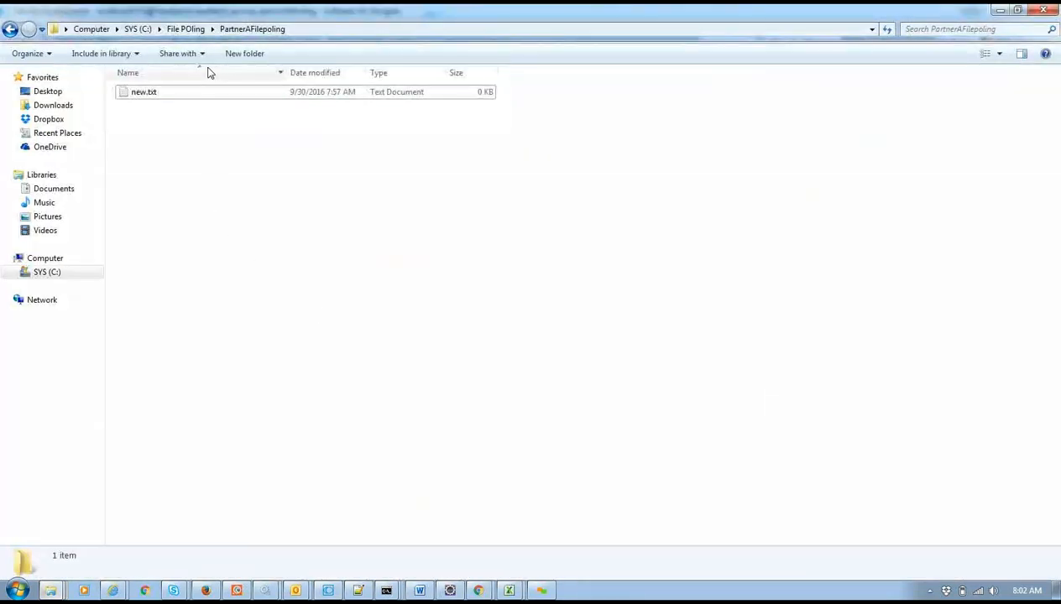
pyautogui.doubleClick(164, 96)
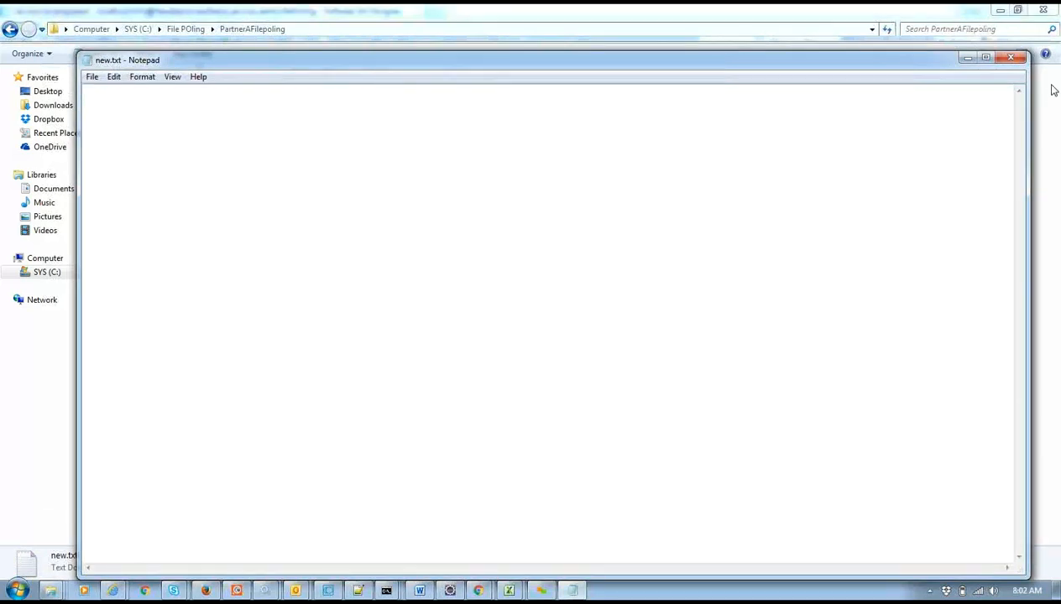
pyautogui.click(1012, 57)
# Rename new.txt in the PartnerAFilepoling folder to new.xml and accept the file extension change.
pyautogui.press('F2')
pyautogui.moveTo(162, 93); pyautogui.dragTo(148, 91)
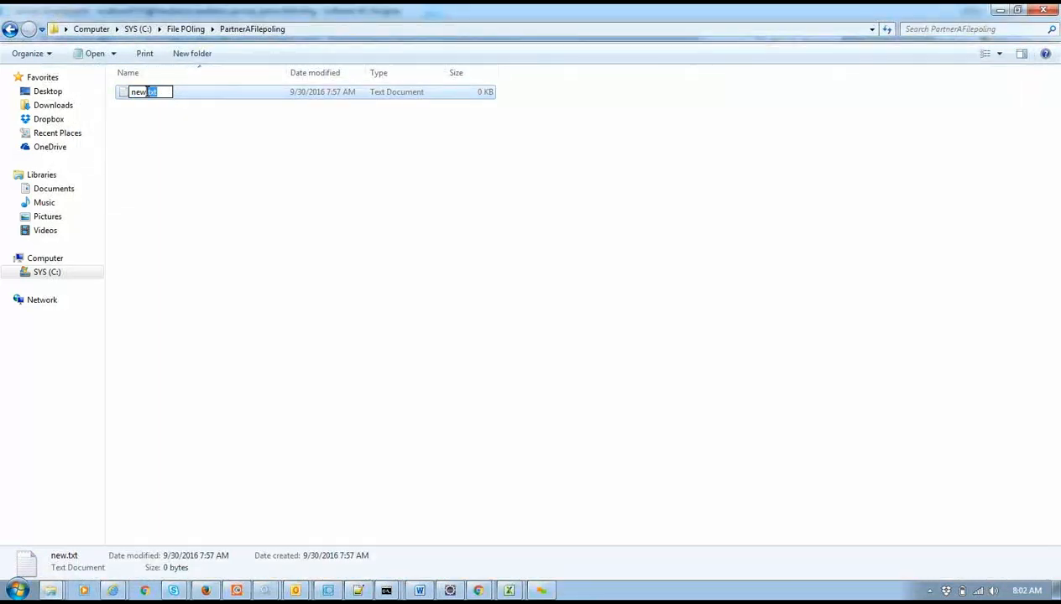
pyautogui.write('xml')
pyautogui.press('Return')
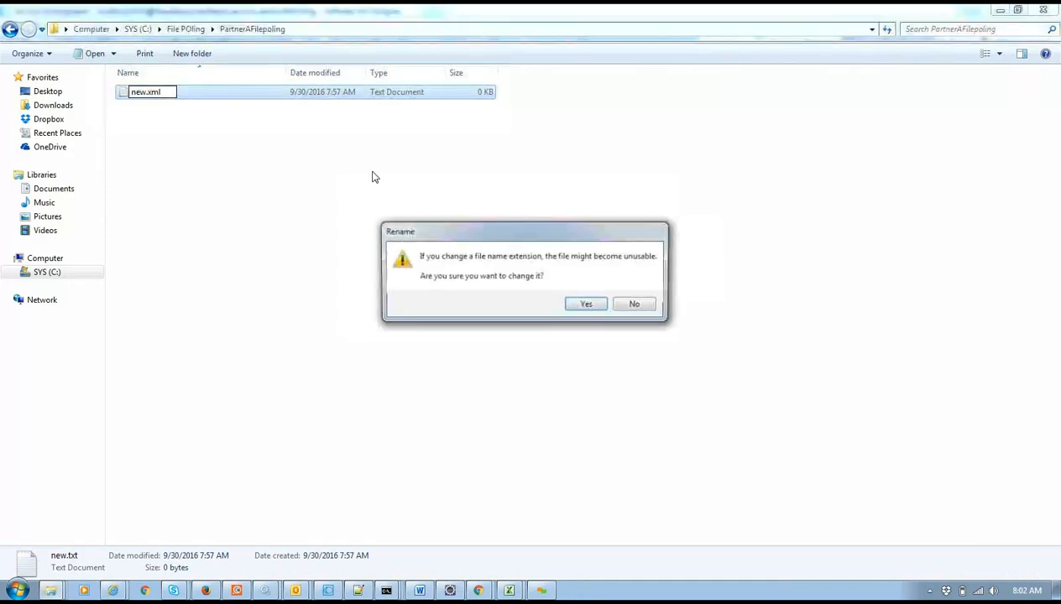
pyautogui.click(581, 306)
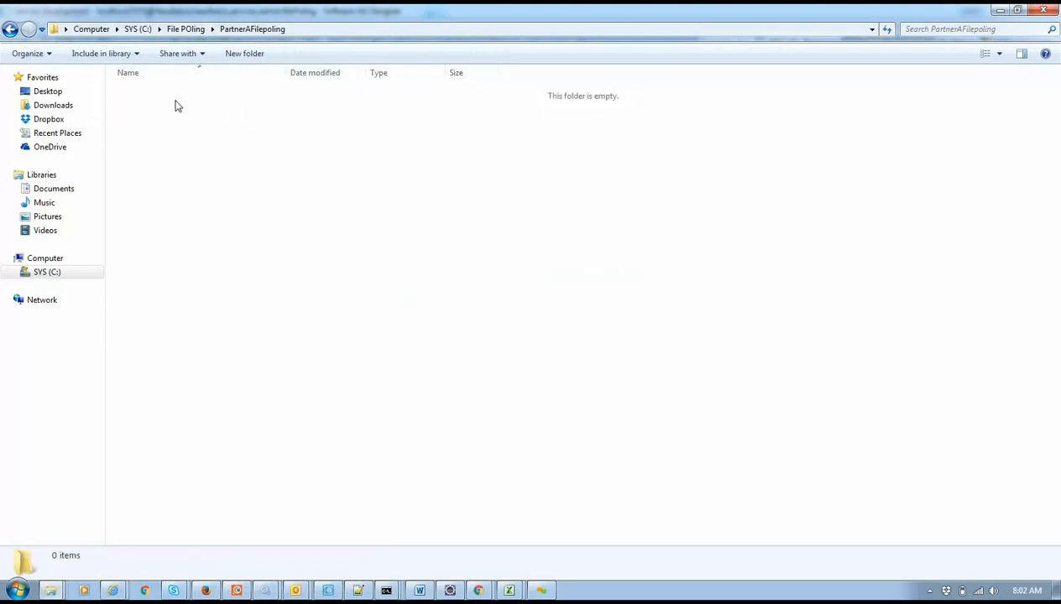
# Switch to the webMethods Integration Server administration page in Chrome and refresh the server log entries.
pyautogui.hotkey('alt', 'Tab')
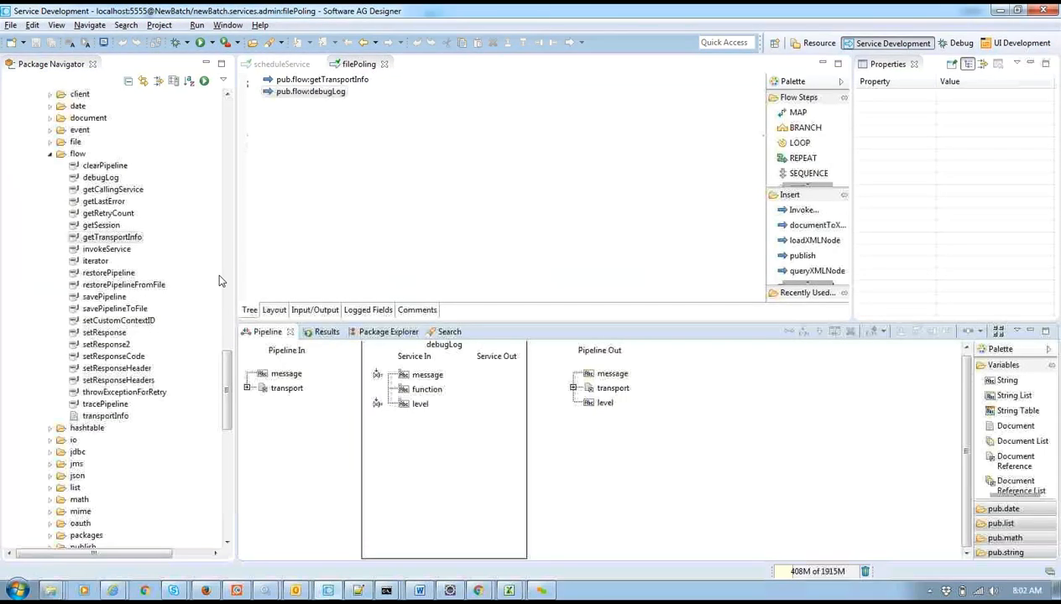
pyautogui.hotkey('alt', 'Tab')
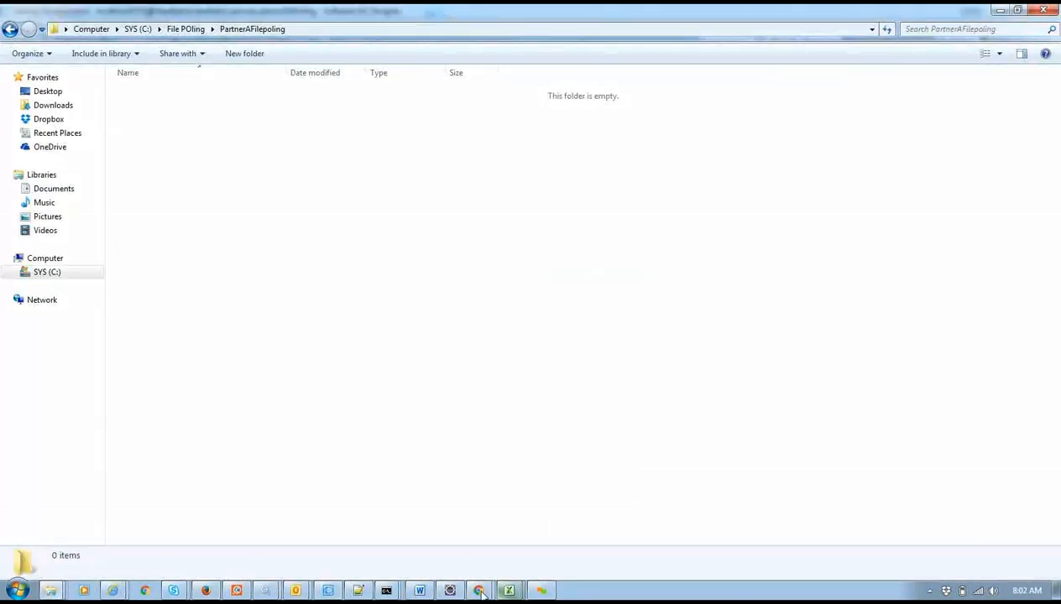
pyautogui.moveTo(478, 590)
pyautogui.click(508, 487)
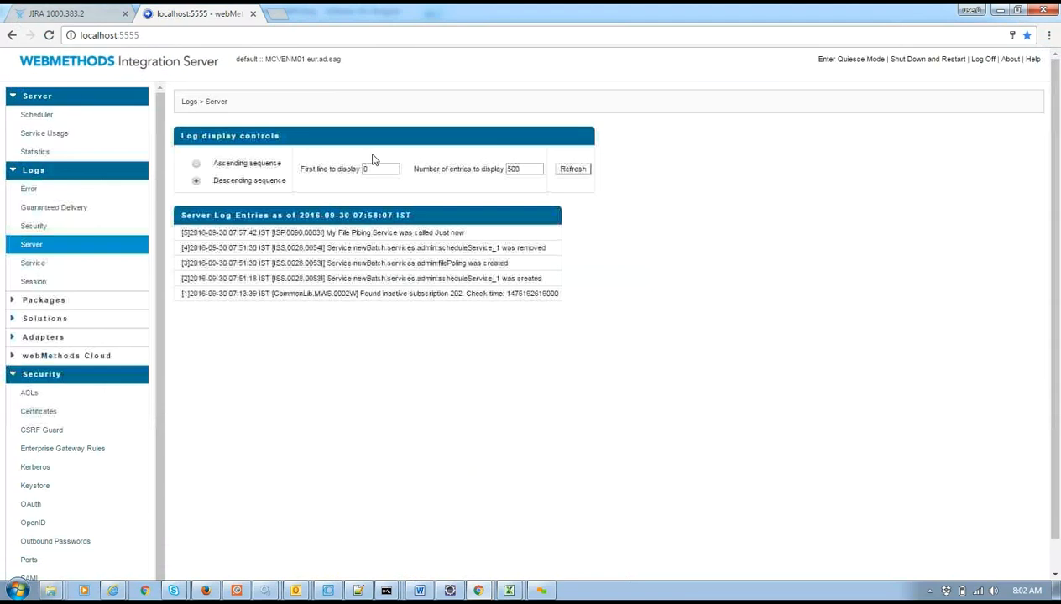
pyautogui.click(560, 169)
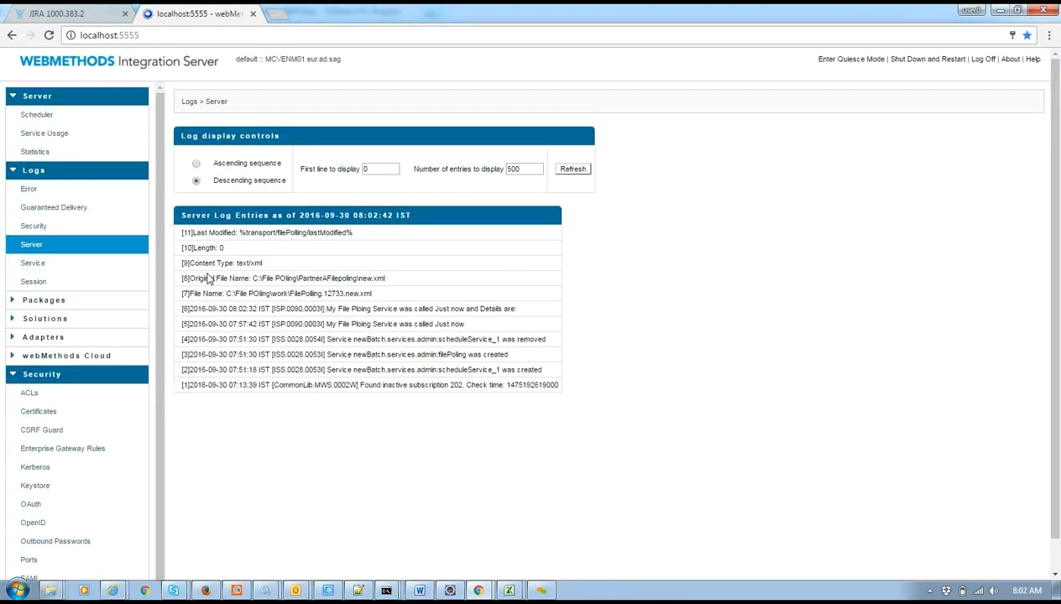
pyautogui.click(581, 171)
# Examine the logged file name, original file name, content type and length of the polled file in the server log.
pyautogui.moveTo(190, 293); pyautogui.dragTo(372, 293)
pyautogui.doubleClick(306, 295)
pyautogui.doubleClick(334, 296)
pyautogui.click(346, 295)
pyautogui.moveTo(361, 280)
pyautogui.mouseDown()
pyautogui.moveTo(385, 284)
pyautogui.moveTo(201, 293)
pyautogui.moveTo(268, 278)
pyautogui.moveTo(382, 282)
pyautogui.mouseUp()
pyautogui.click(360, 296)
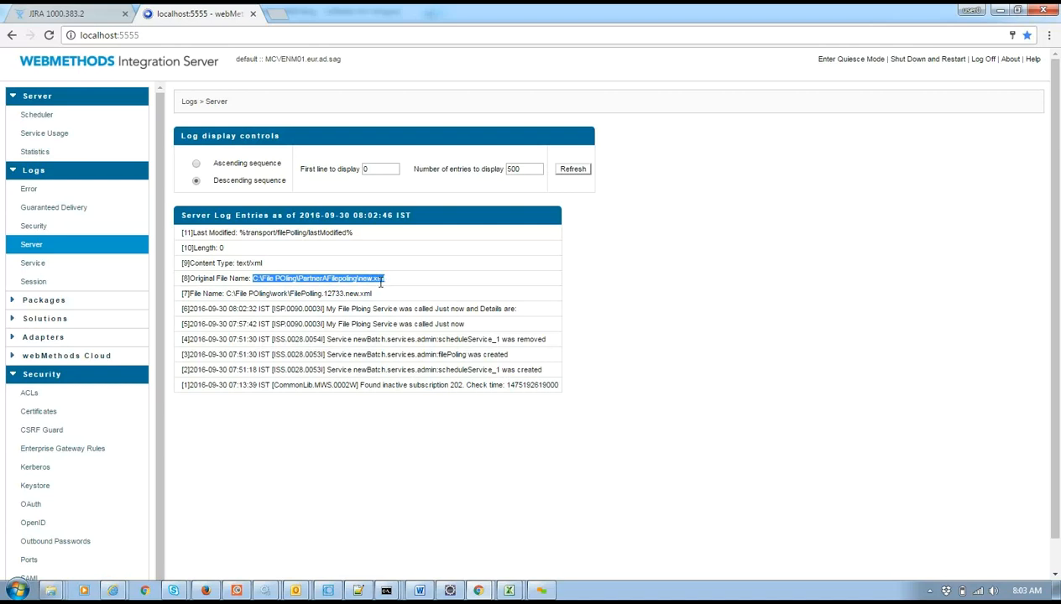
pyautogui.moveTo(238, 264); pyautogui.dragTo(263, 265)
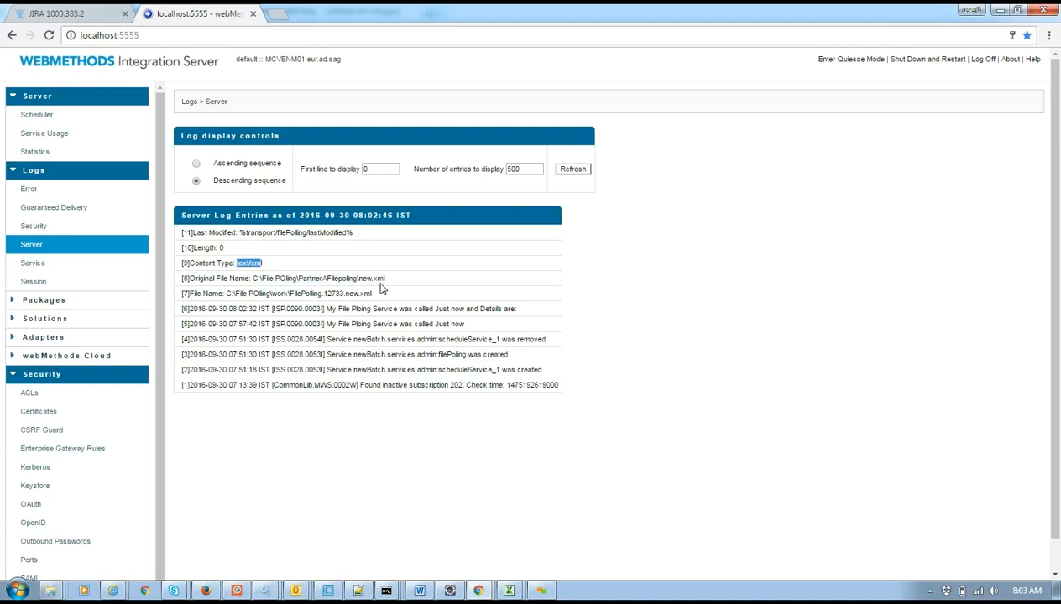
pyautogui.doubleClick(221, 247)
# Switch to Software AG Designer and review the filePolling document in the output of the getTransportInfo step, then collapse it.
pyautogui.hotkey('alt', 'Tab')
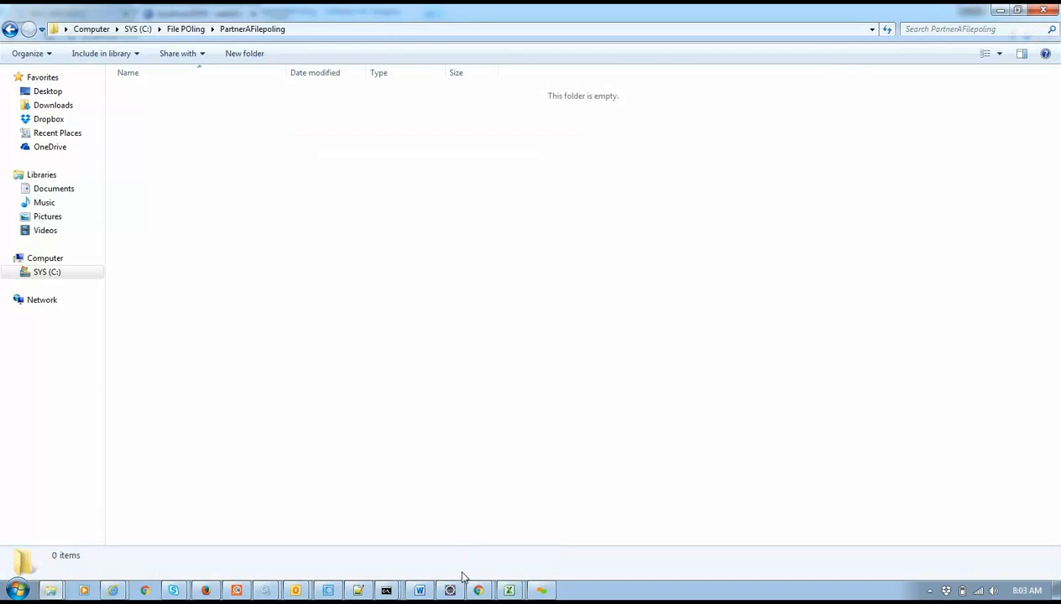
pyautogui.click(330, 590)
pyautogui.hotkey('alt', 'Tab')
pyautogui.hotkey('alt', 'Tab')
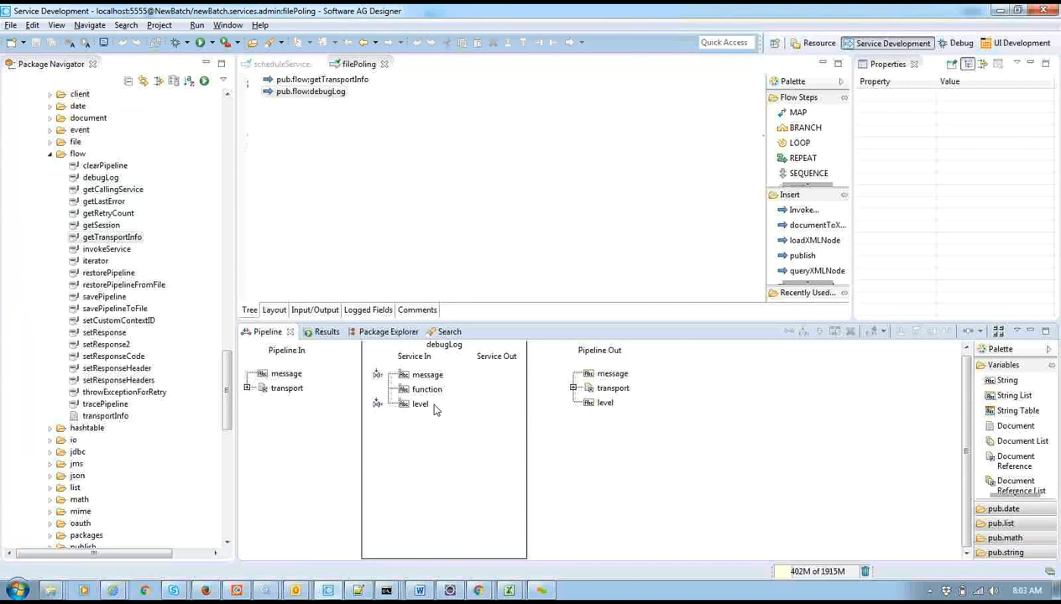
pyautogui.click(332, 81)
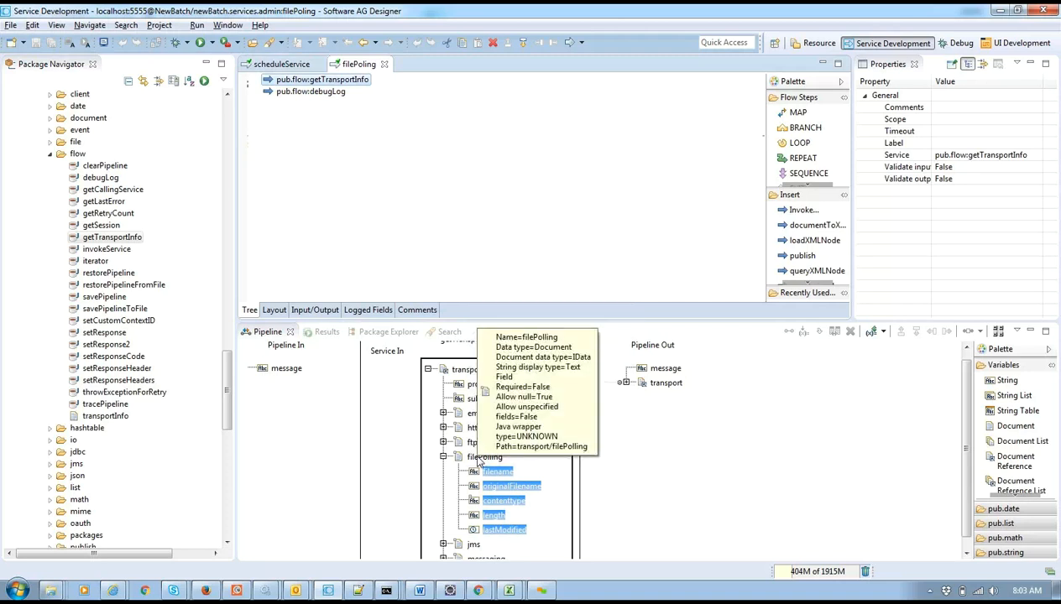
pyautogui.click(483, 458)
pyautogui.doubleClick(484, 459)
pyautogui.hotkey('alt', 'Tab')
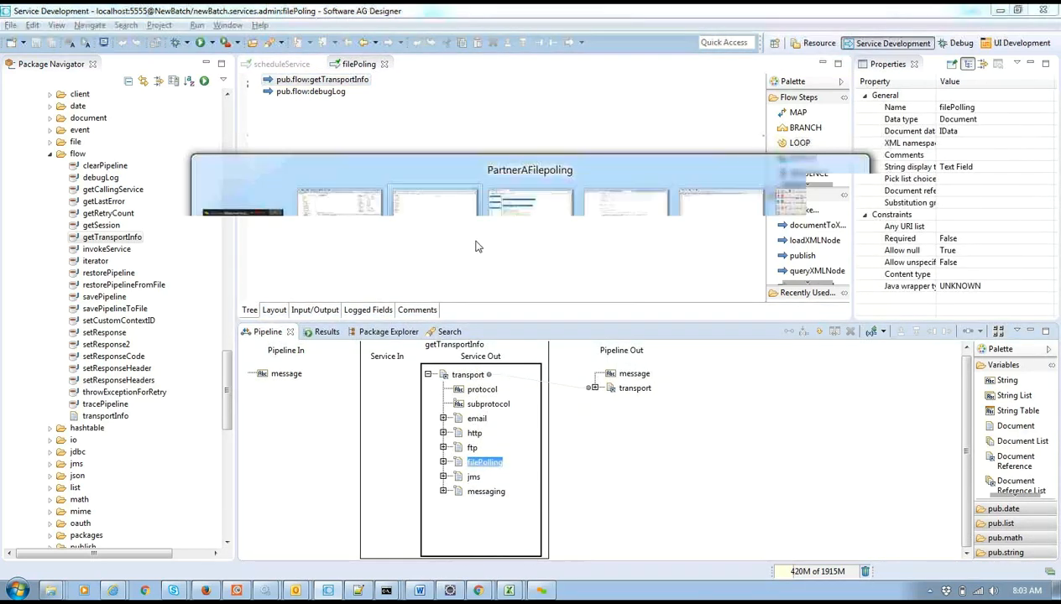
pyautogui.hotkey('alt', 'Tab')
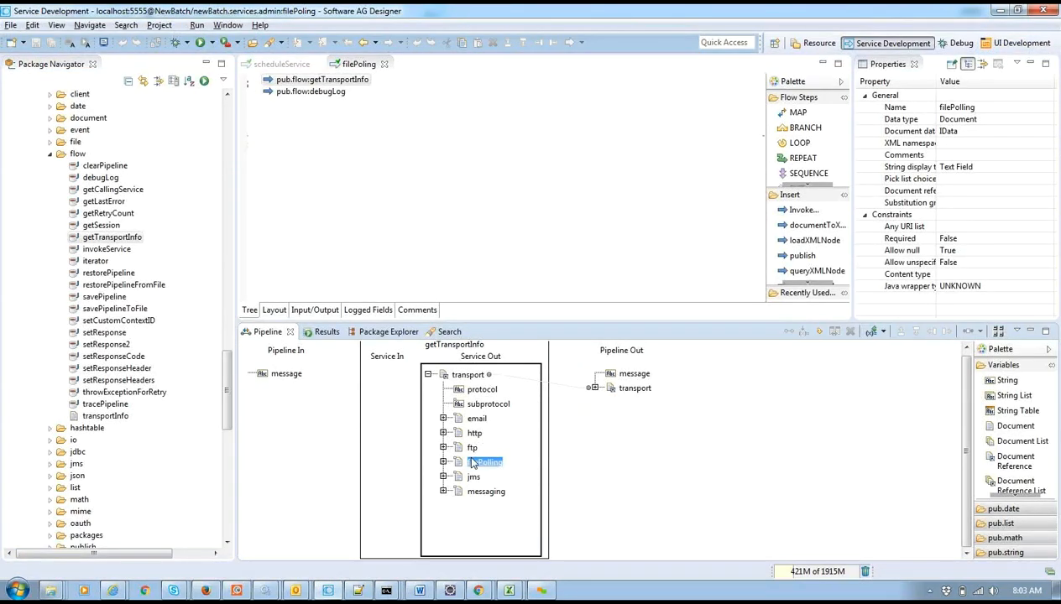
pyautogui.click(493, 221)
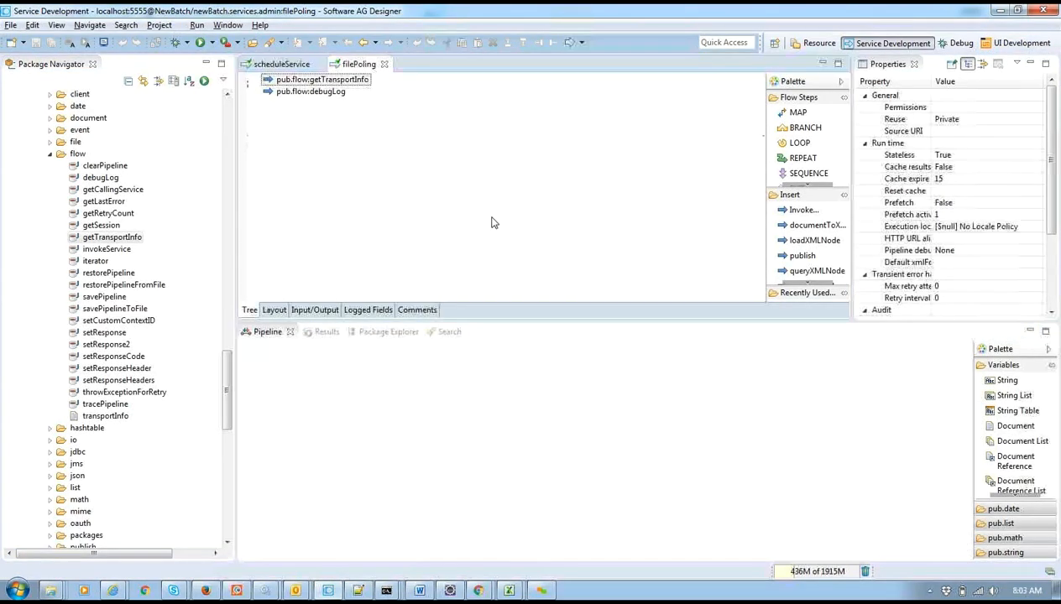
# Expand filePolling under getTransportInfo's transport output again to check its available fields, then deselect the flow step.
pyautogui.hotkey('alt', 'Tab')
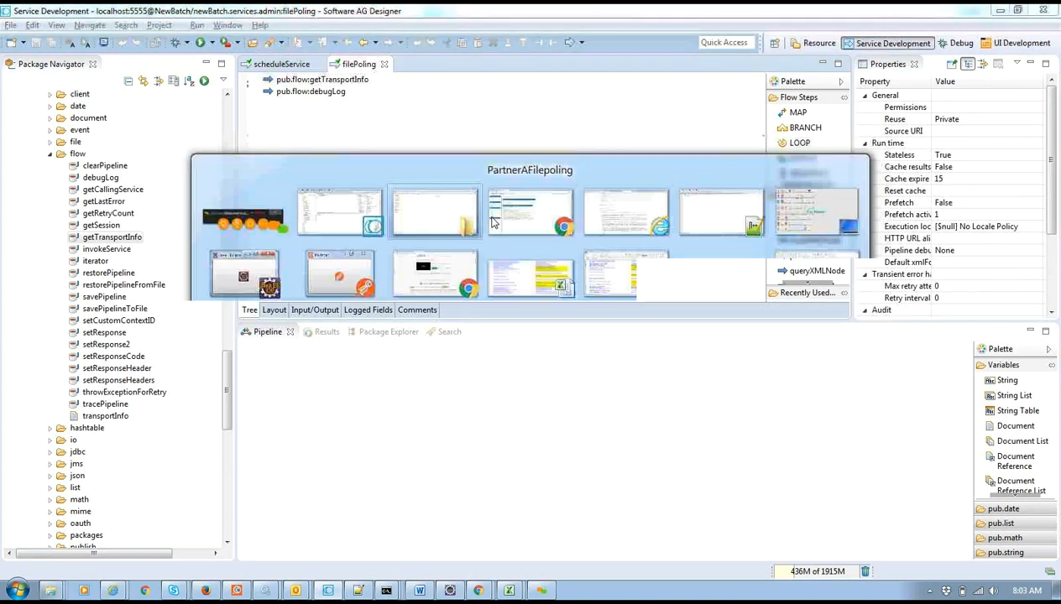
pyautogui.hotkey('alt', 'Tab')
pyautogui.click(338, 81)
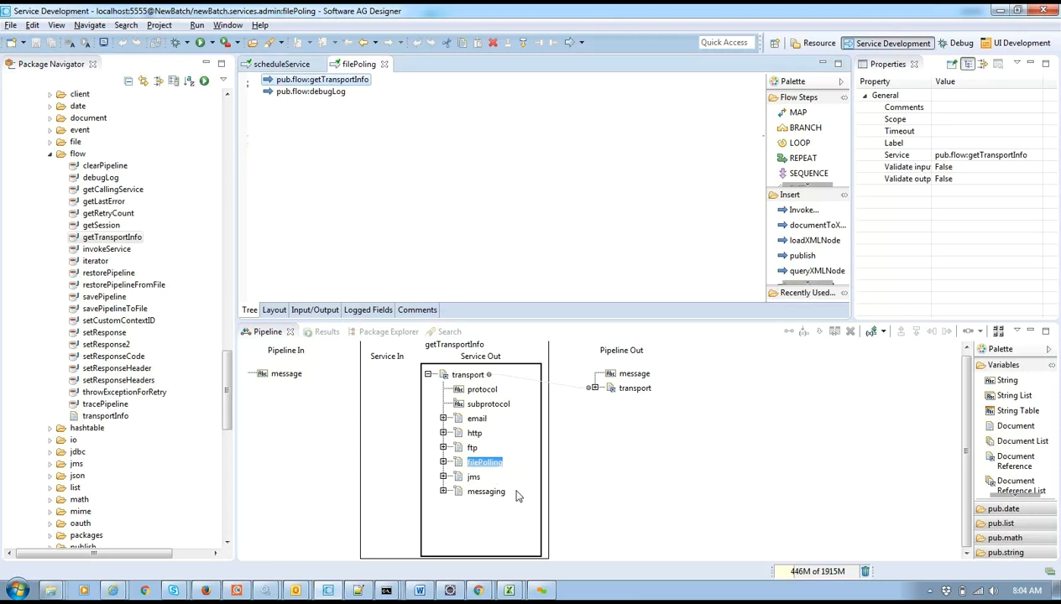
pyautogui.doubleClick(479, 463)
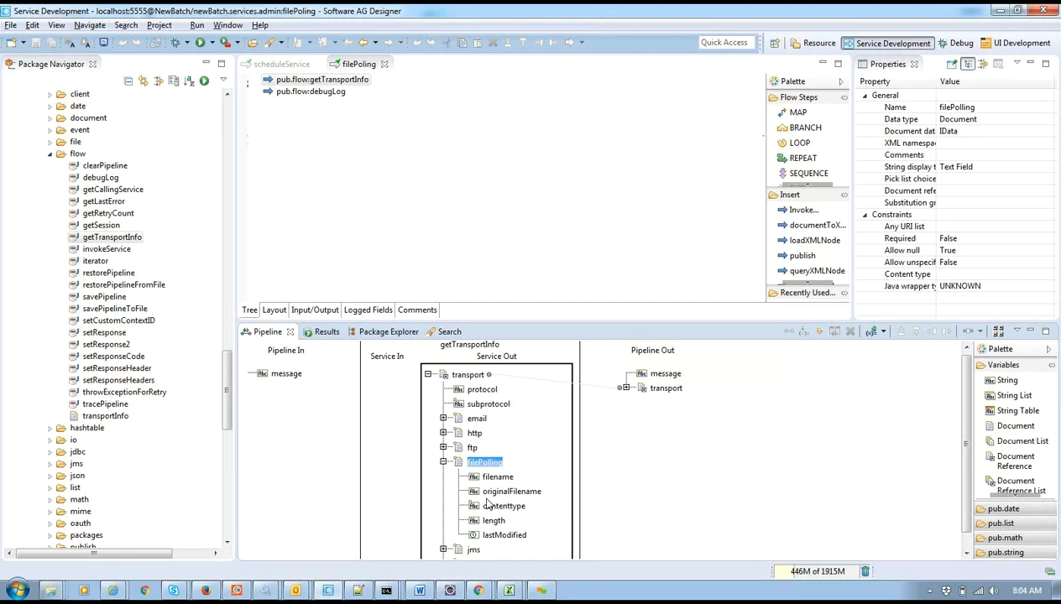
pyautogui.doubleClick(484, 463)
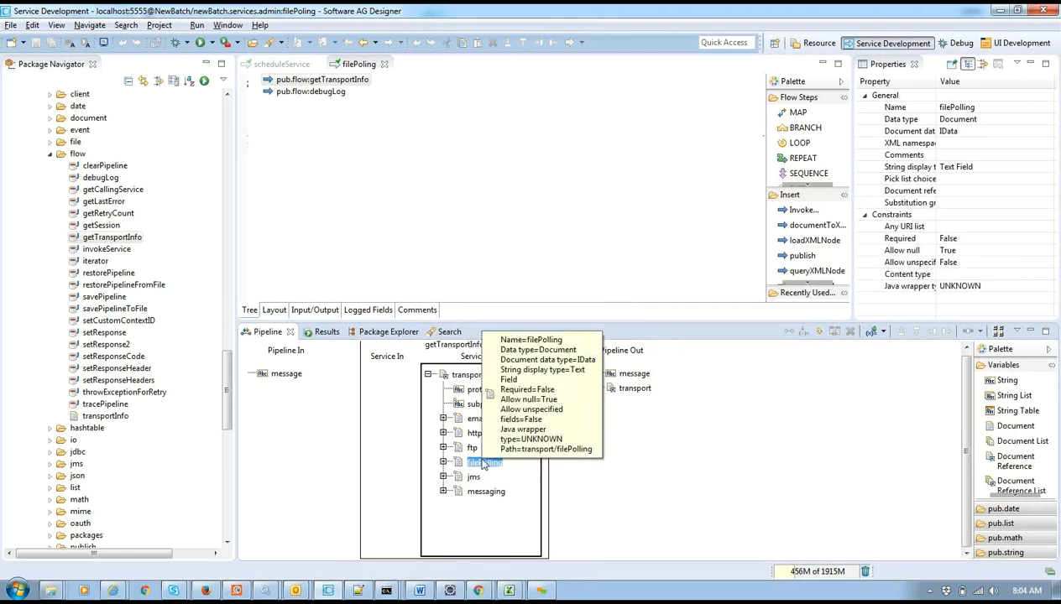
pyautogui.click(387, 182)
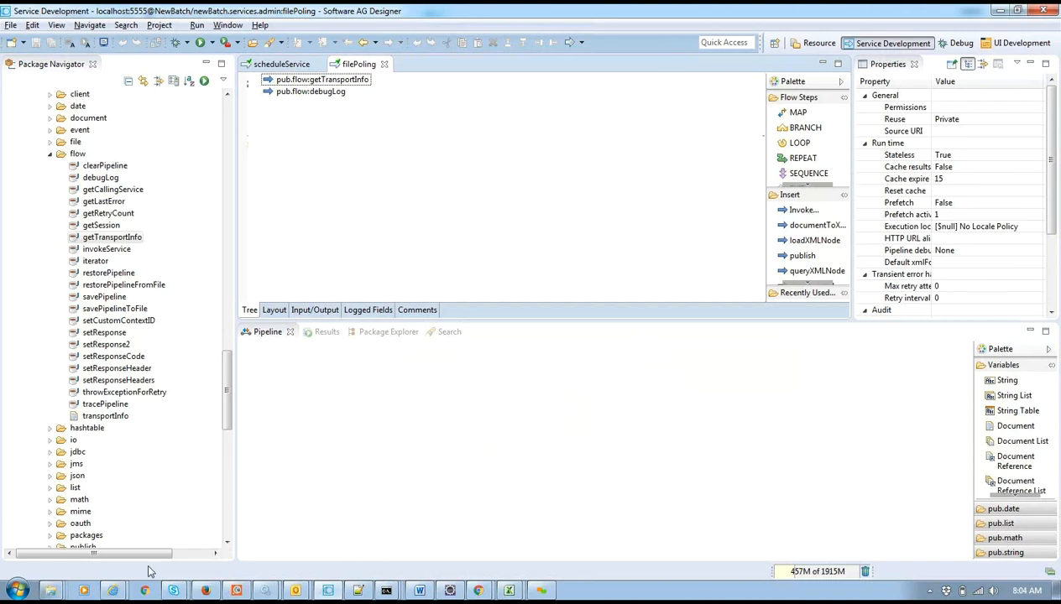
# Return to the Integration Server administration page in Chrome and look through the lower navigation entries under Security and Settings.
pyautogui.click(479, 590)
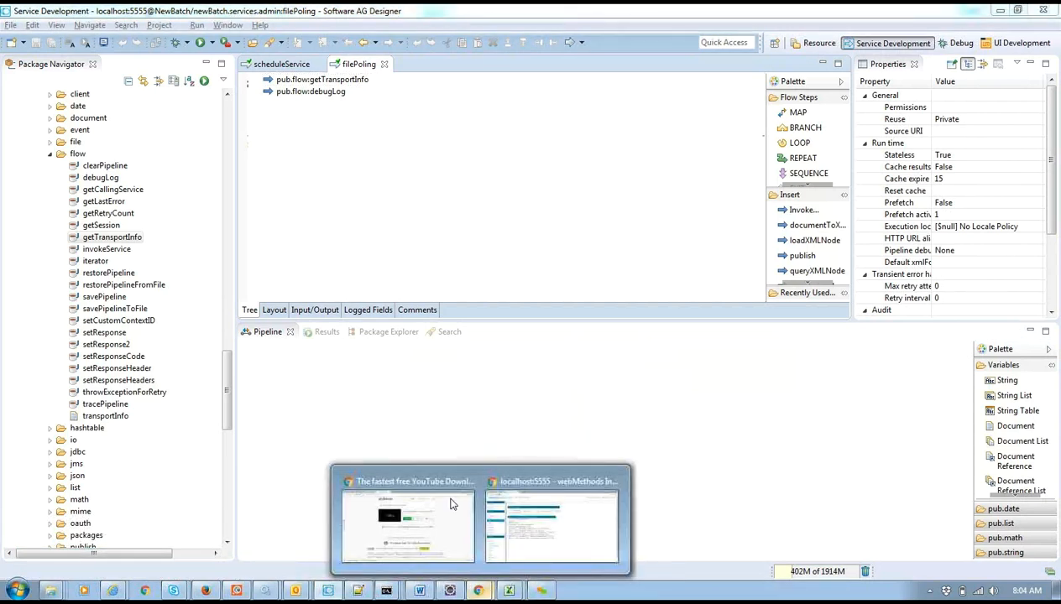
pyautogui.click(507, 489)
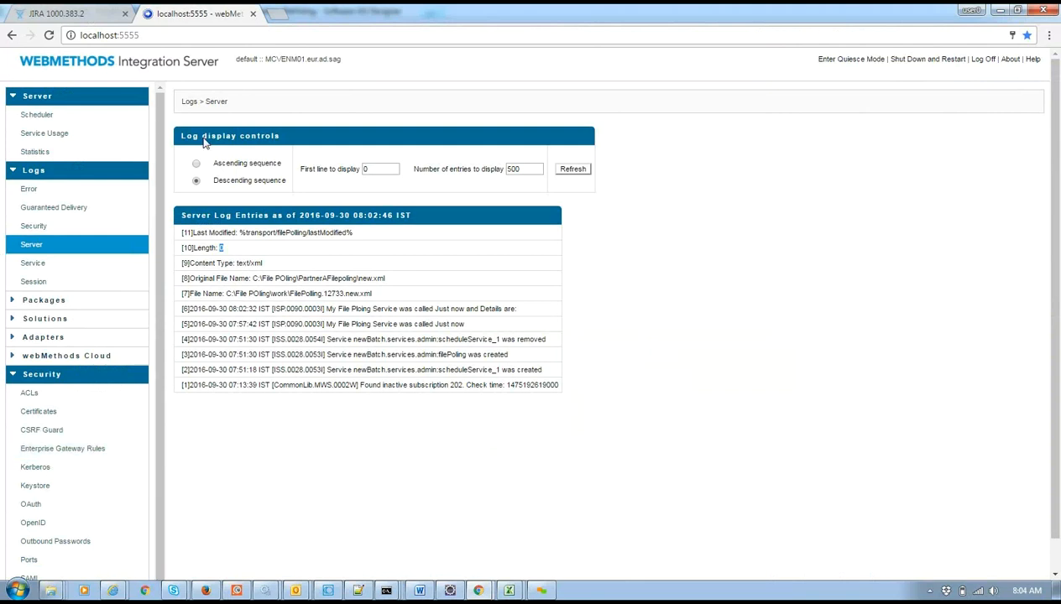
pyautogui.scroll(-1, 160, 201)
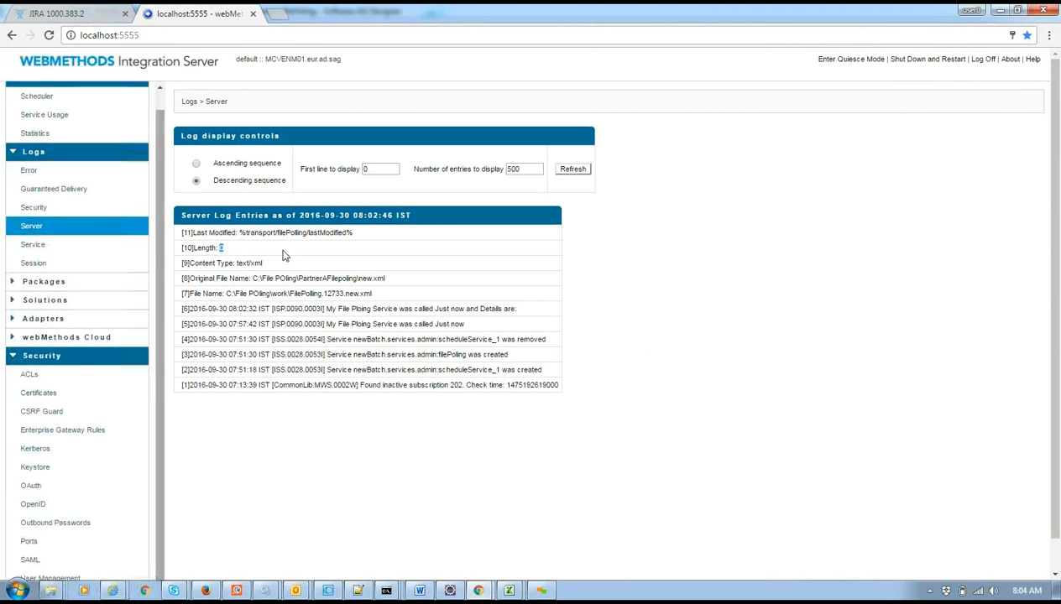
pyautogui.scroll(-1, 1060, 262)
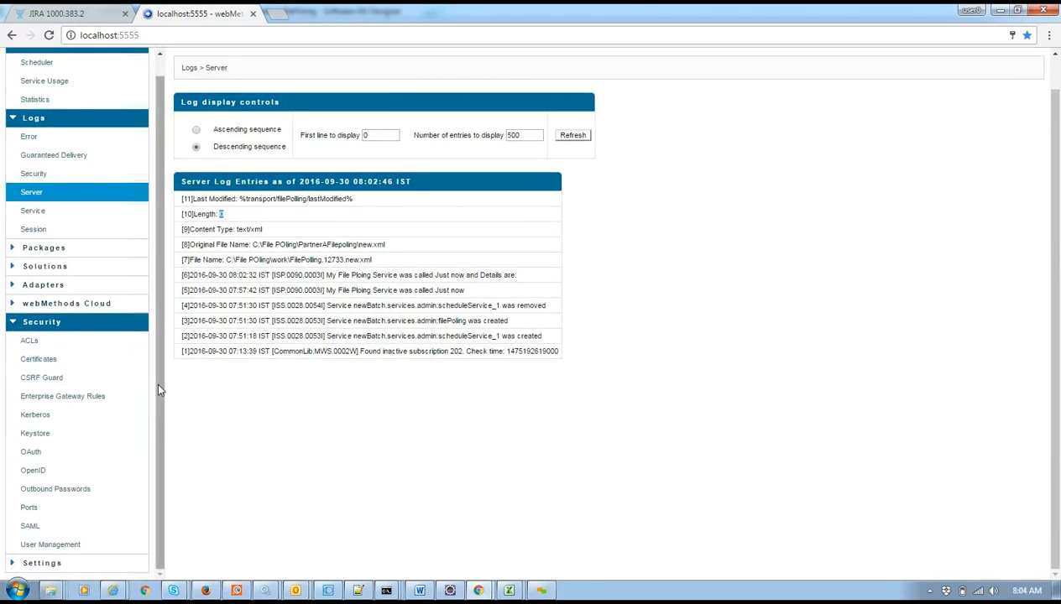
pyautogui.moveTo(164, 388); pyautogui.dragTo(164, 424)
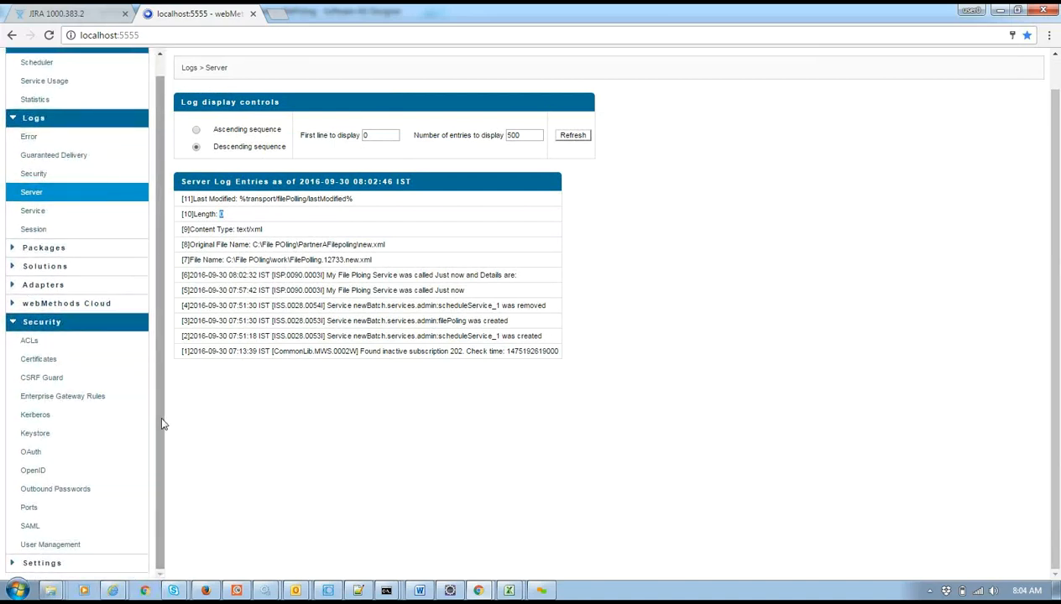